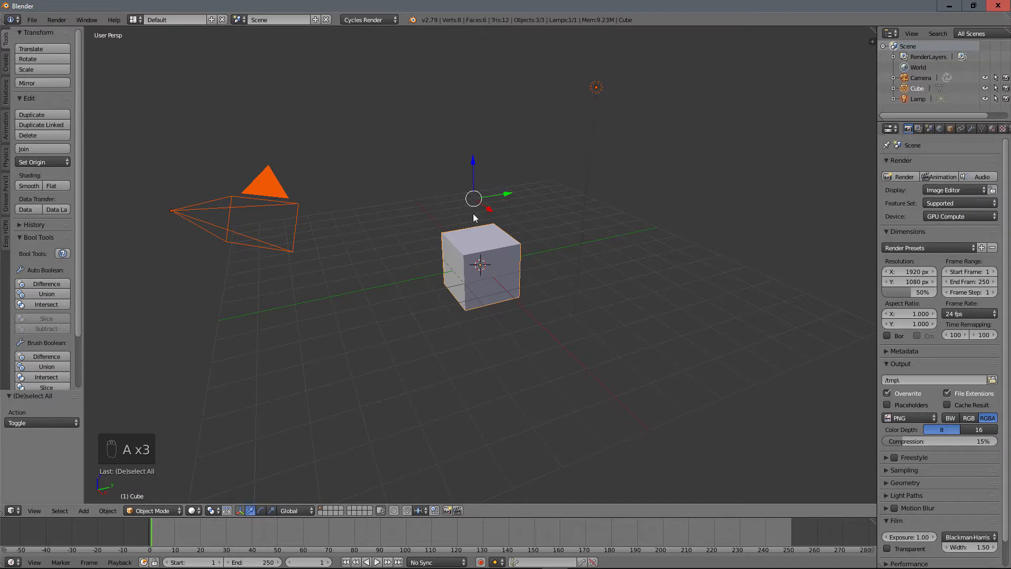
# - Delete all the selected default objects from the scene
pyautogui.press('x')
pyautogui.click(450, 184)
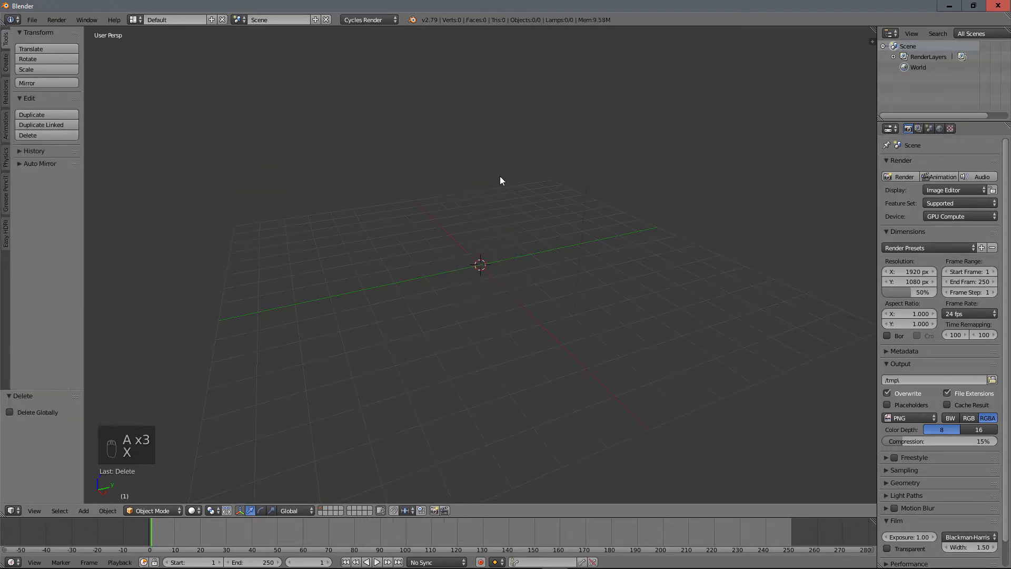
# - Import the OBJ file rock1.obj from the Exports folder inside Tuto Photogrammetry on the Desktop
pyautogui.click(32, 21)
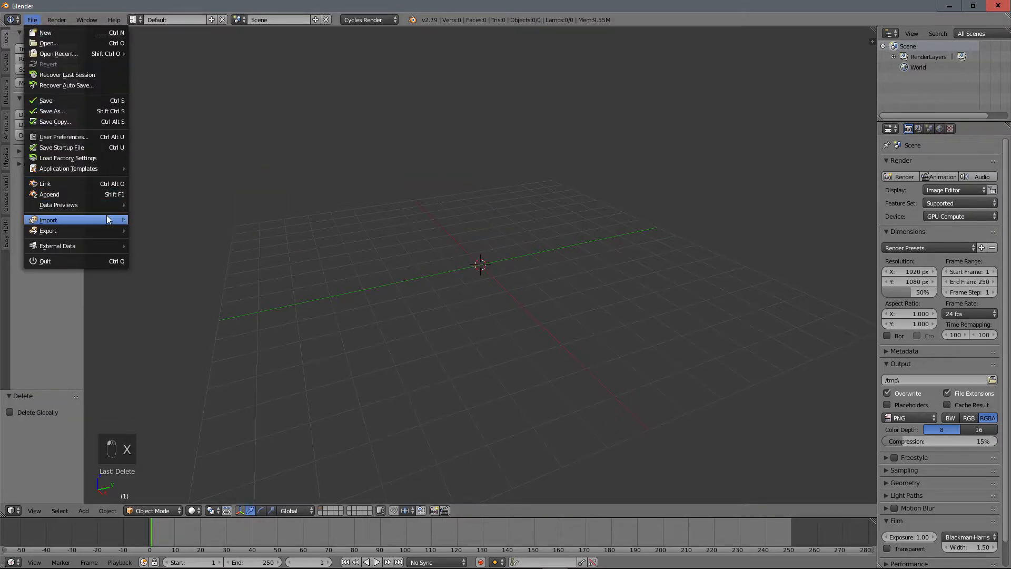
pyautogui.moveTo(108, 219)
pyautogui.click(177, 280)
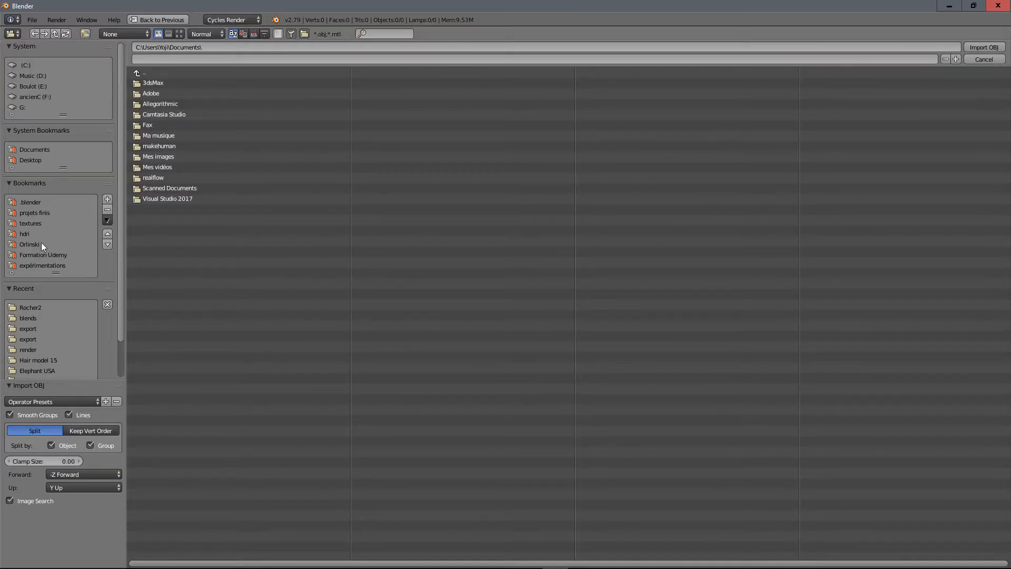
pyautogui.click(29, 159)
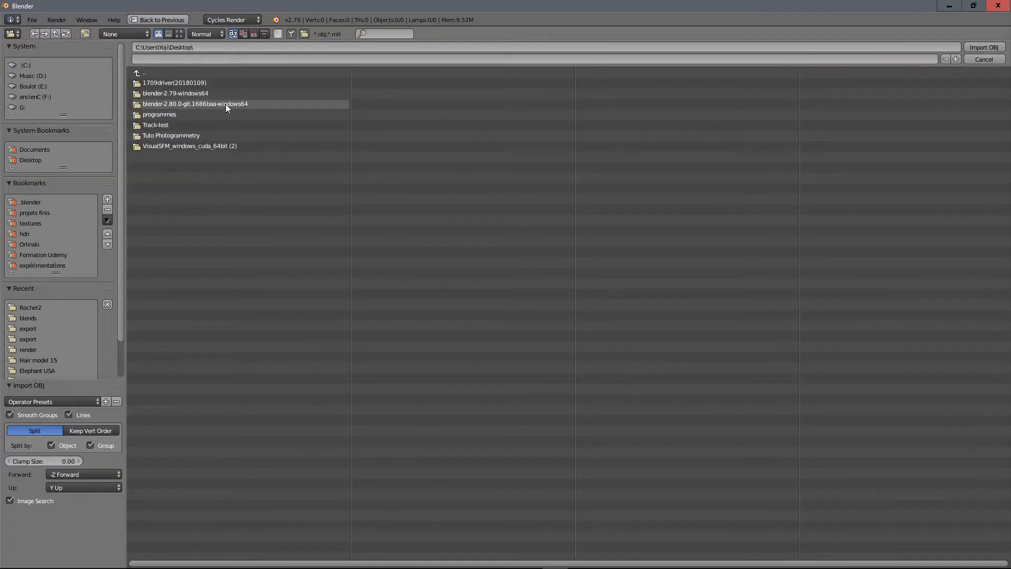
pyautogui.click(161, 136)
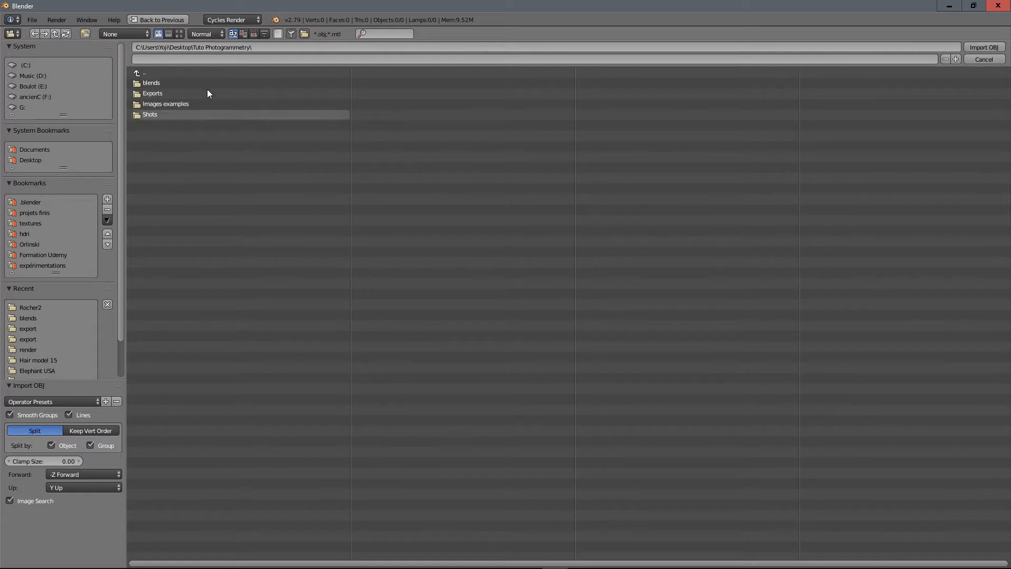
pyautogui.click(158, 95)
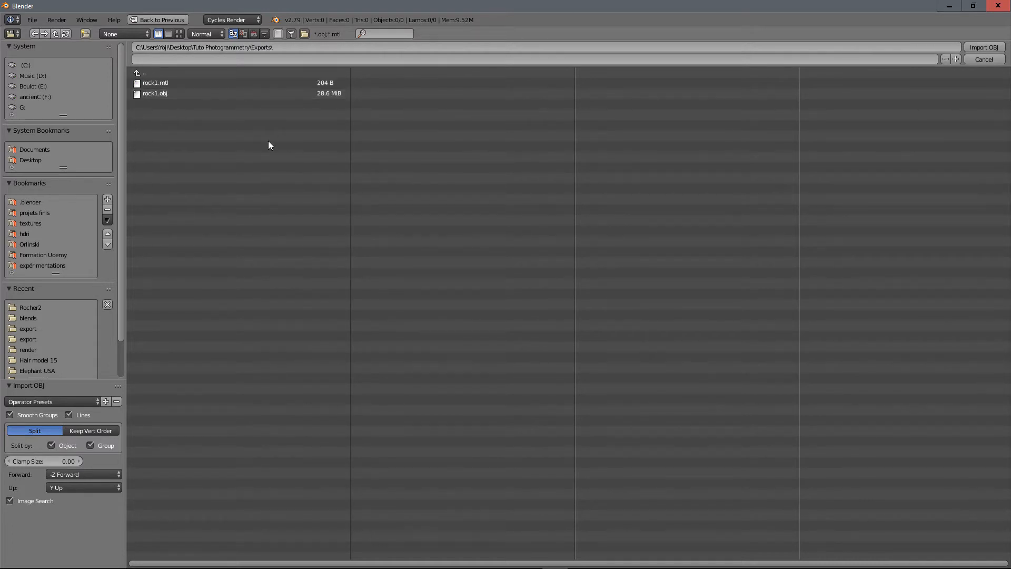
pyautogui.click(163, 93)
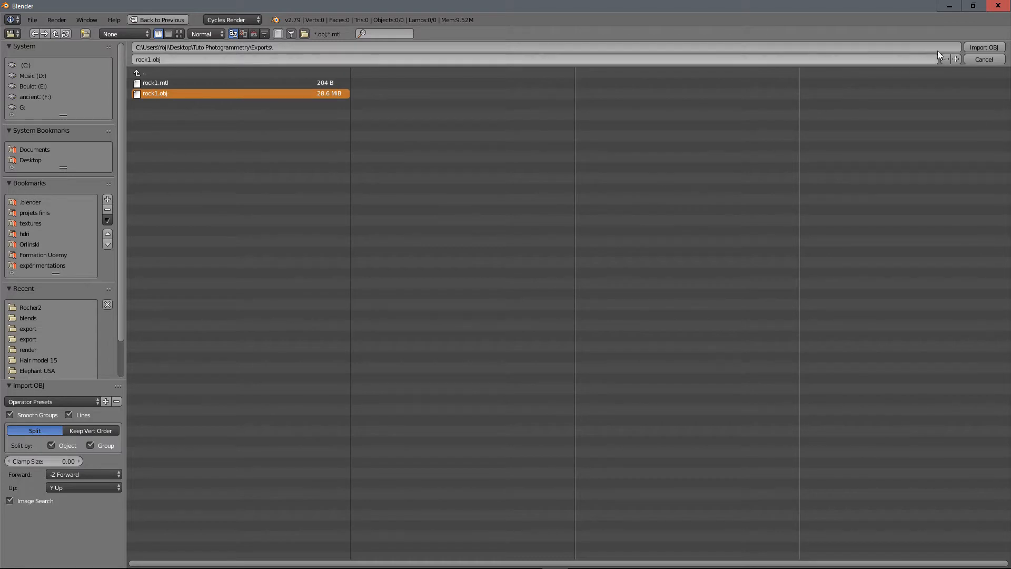
pyautogui.click(983, 48)
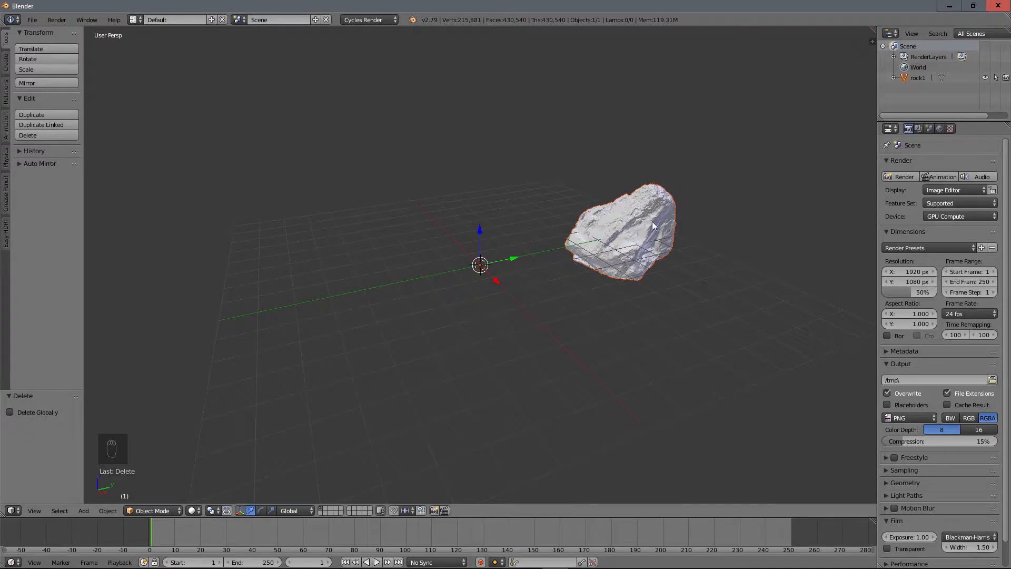
# - Set the imported rock's origin to its geometry and clear its location so it sits at the world centre
pyautogui.scroll(3, 642, 227)
pyautogui.moveTo(642, 227); pyautogui.dragTo(472, 247, button='middle')
pyautogui.rightClick(357, 177)
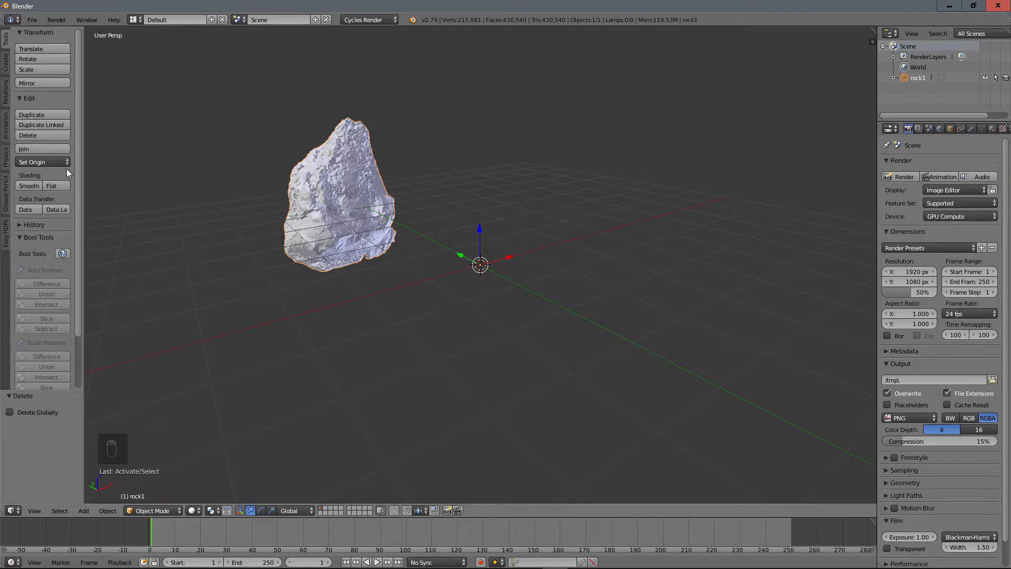
pyautogui.click(51, 163)
pyautogui.click(65, 184)
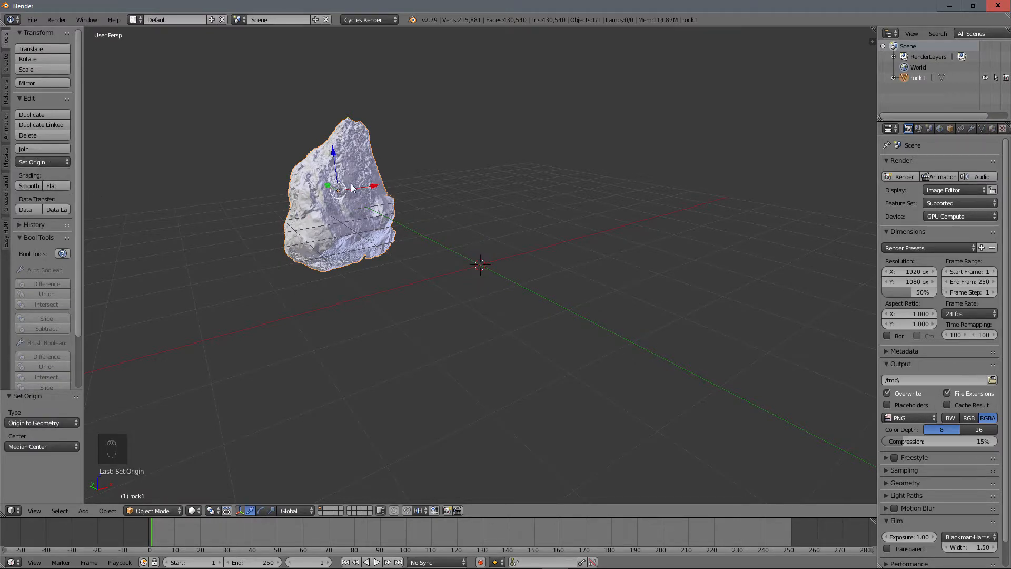
pyautogui.hotkey('alt', 'g')
# - In front orthographic view, raise the rock about 1.67 units along Z so its base sits near the ground line
pyautogui.moveTo(424, 250); pyautogui.dragTo(550, 272, button='middle')
pyautogui.press('KP_1')
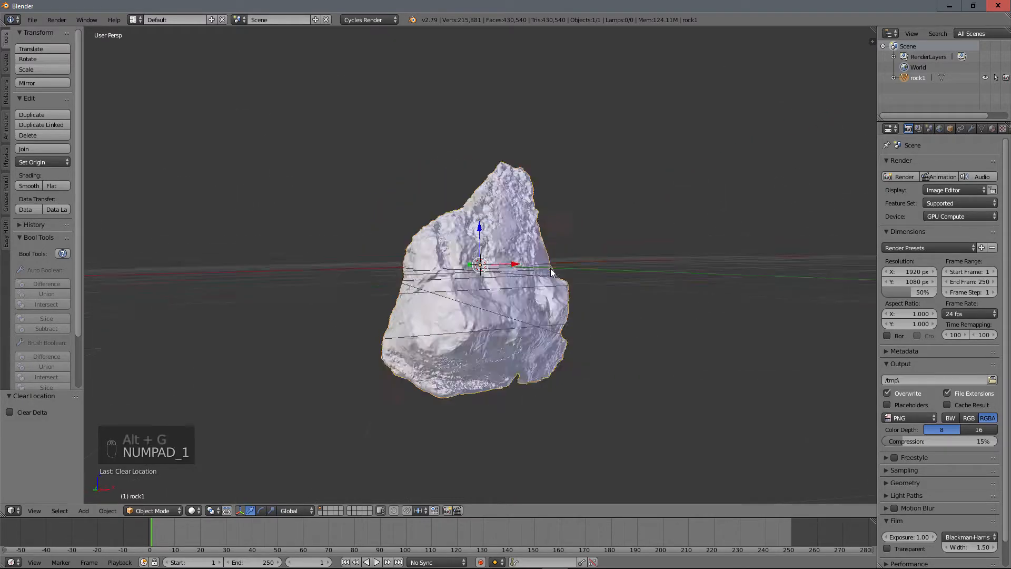
pyautogui.press('KP_5')
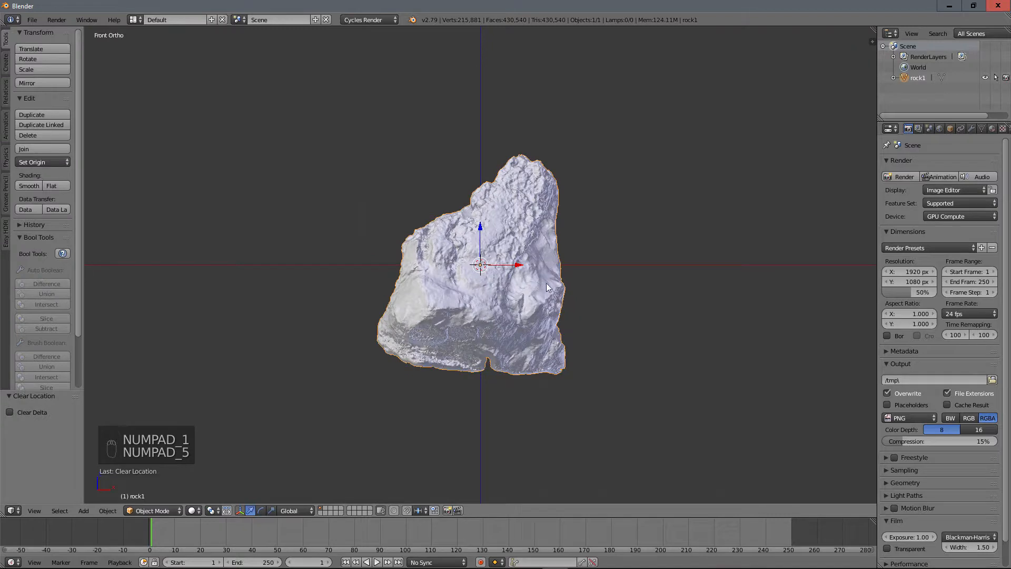
pyautogui.press('g')
pyautogui.middleClick(523, 293)
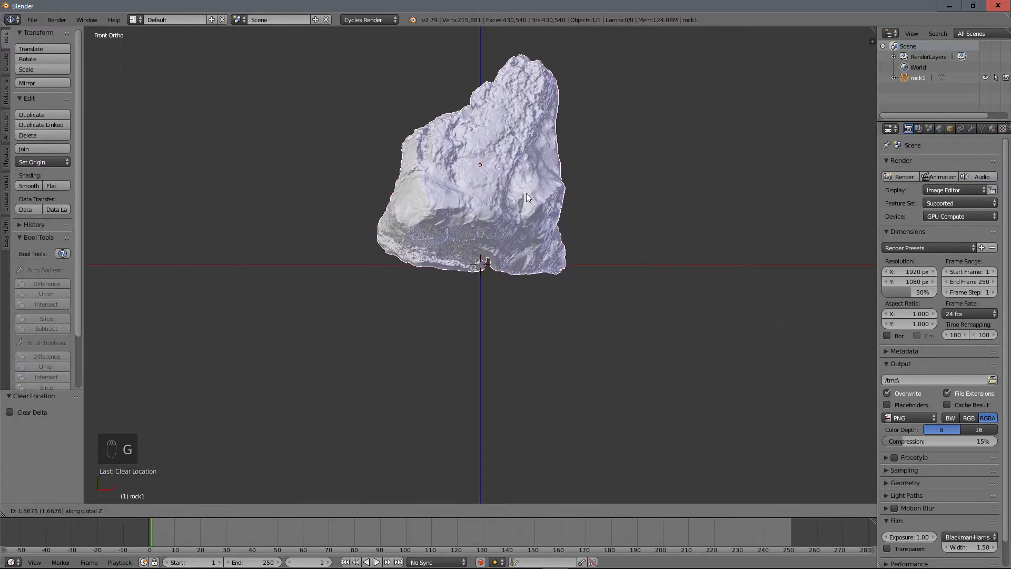
pyautogui.click(526, 193)
# - In right view, rotate the rock about 14.3° and lower it about 0.25 units along Z
pyautogui.moveTo(367, 282); pyautogui.dragTo(474, 299, button='middle')
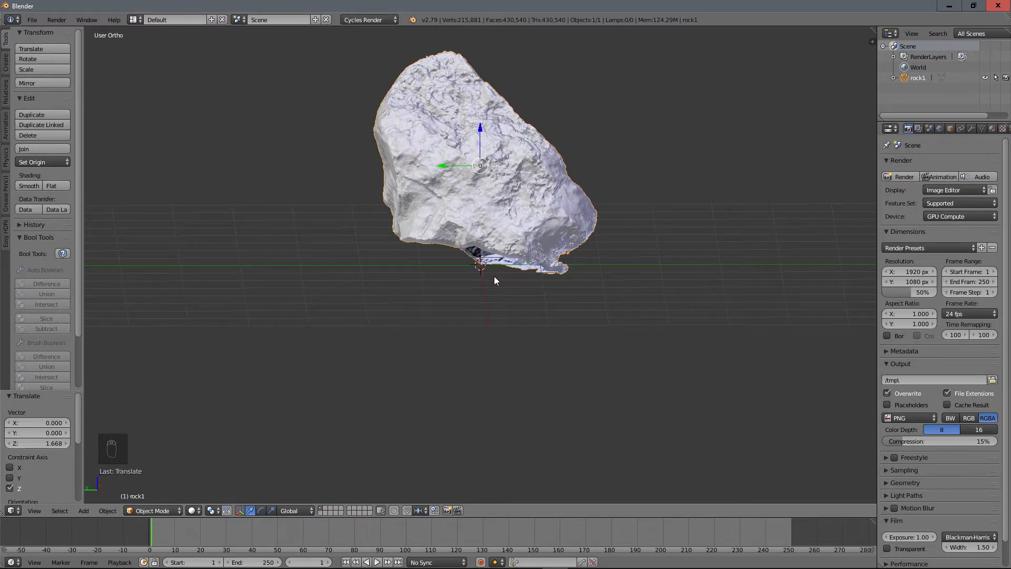
pyautogui.press('KP_3')
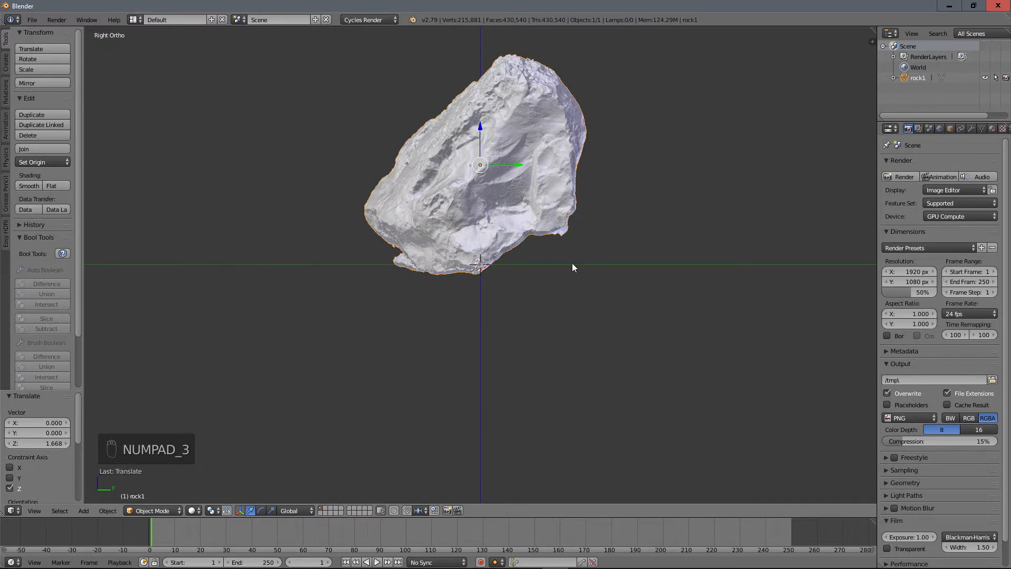
pyautogui.press('r')
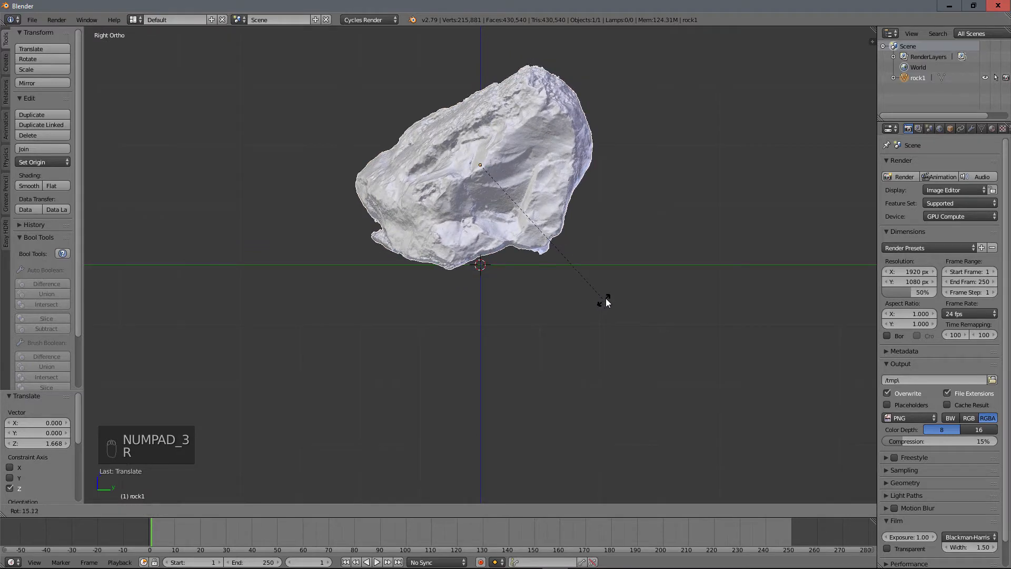
pyautogui.click(603, 292)
pyautogui.press('g')
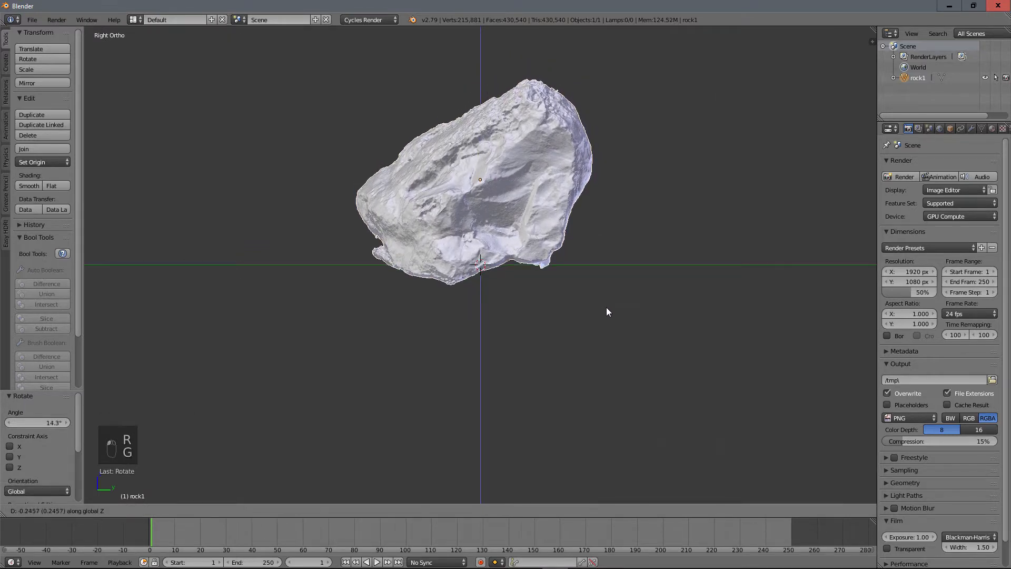
pyautogui.click(605, 307)
# - Seen from near the front, rotate the rock about -1.6° to level its base
pyautogui.moveTo(397, 243); pyautogui.dragTo(517, 252, button='middle')
pyautogui.press('r')
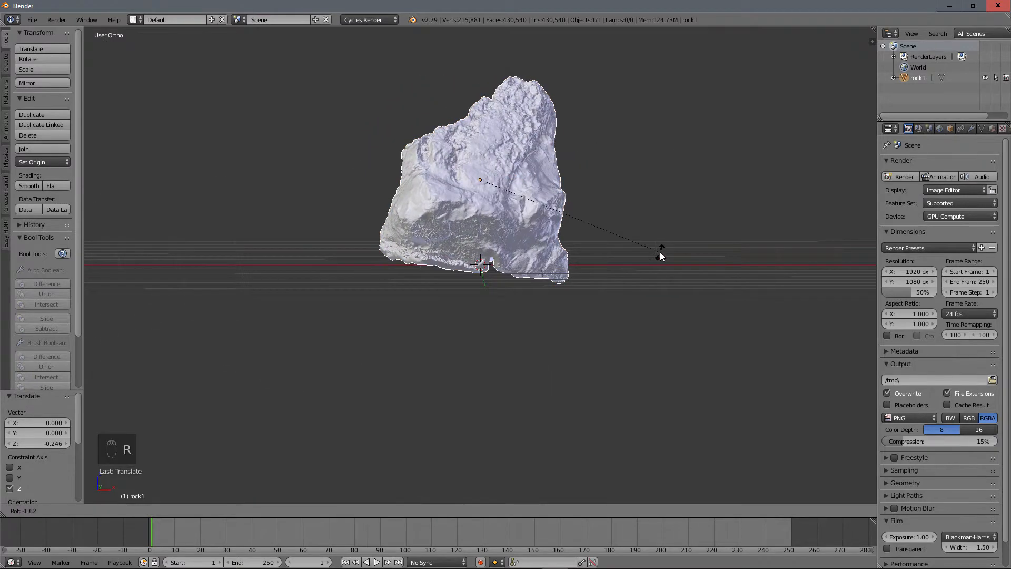
pyautogui.click(659, 252)
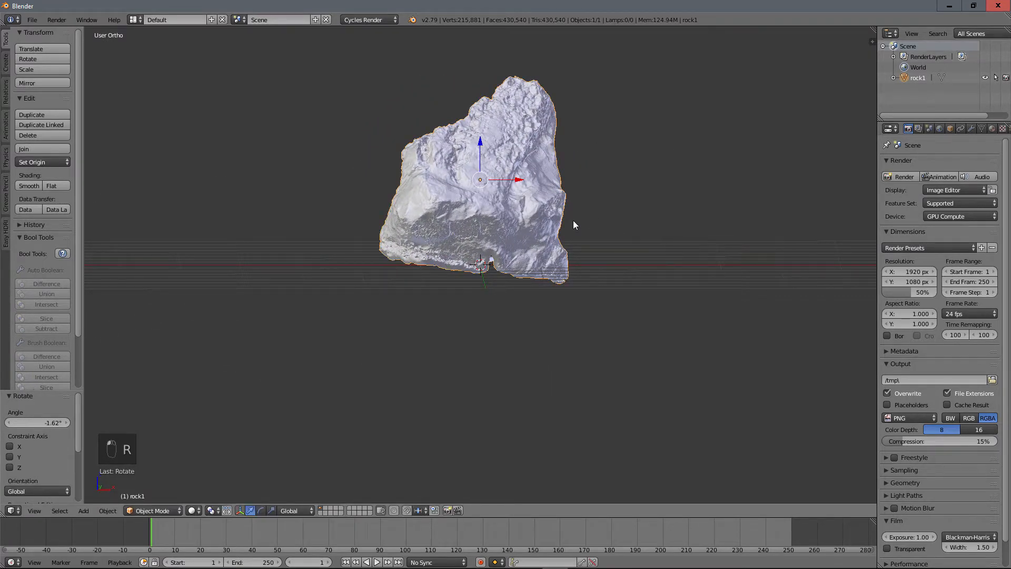
# - Apply the rock's location, and apply its rotation and scale
pyautogui.moveTo(572, 220); pyautogui.dragTo(551, 228, button='middle')
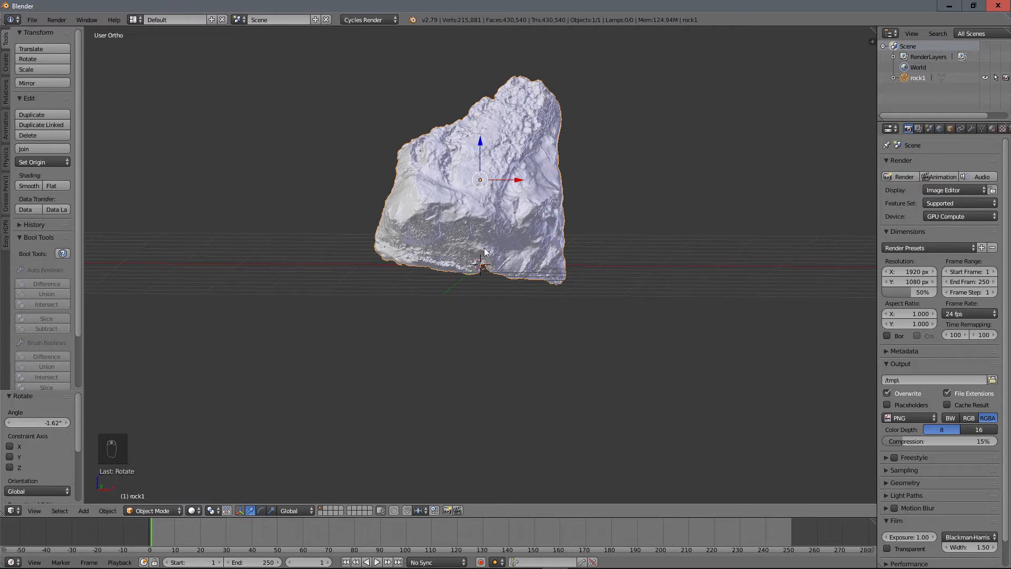
pyautogui.moveTo(484, 247); pyautogui.dragTo(511, 247, button='middle')
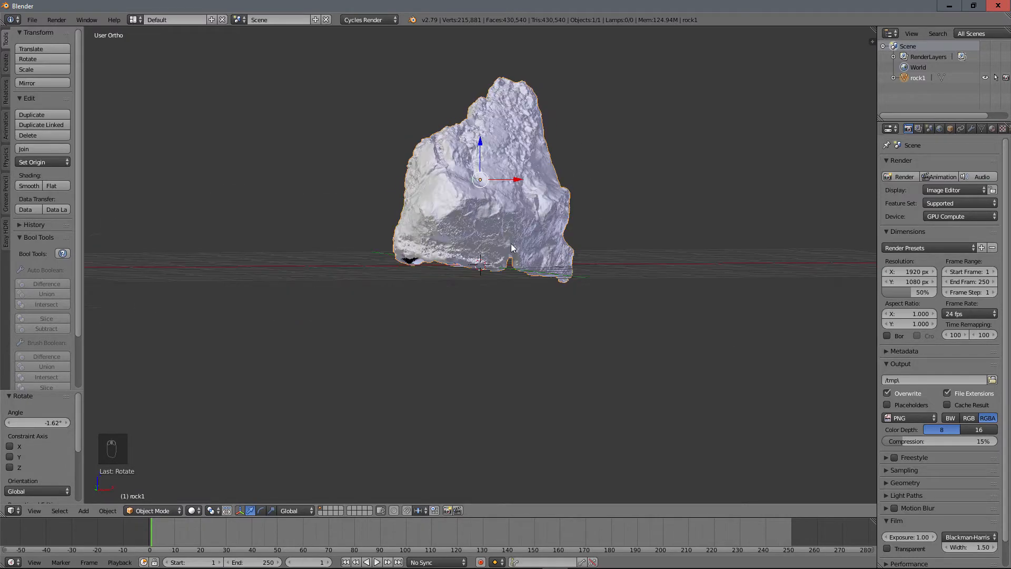
pyautogui.hotkey('ctrl', 'a')
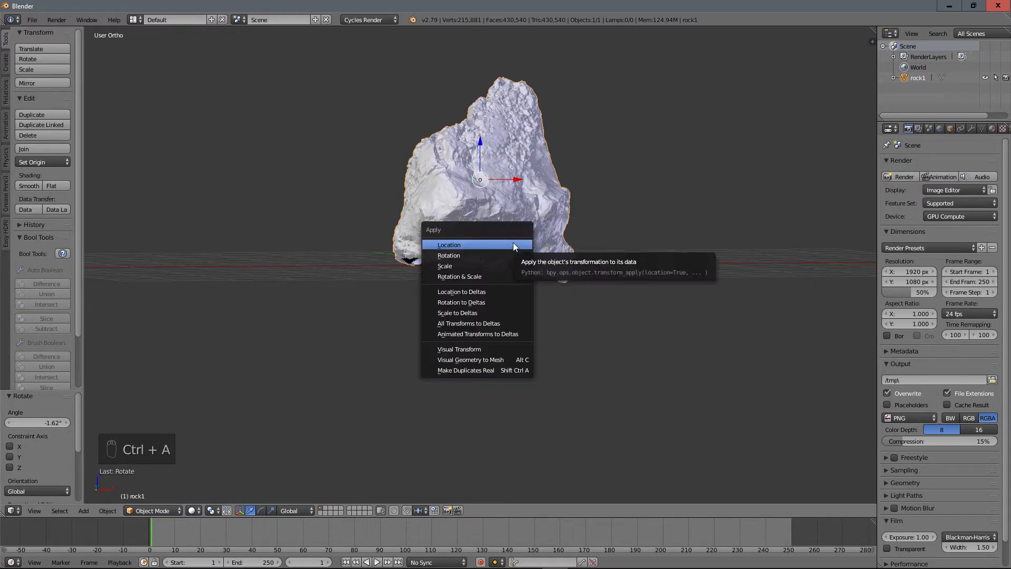
pyautogui.click(511, 243)
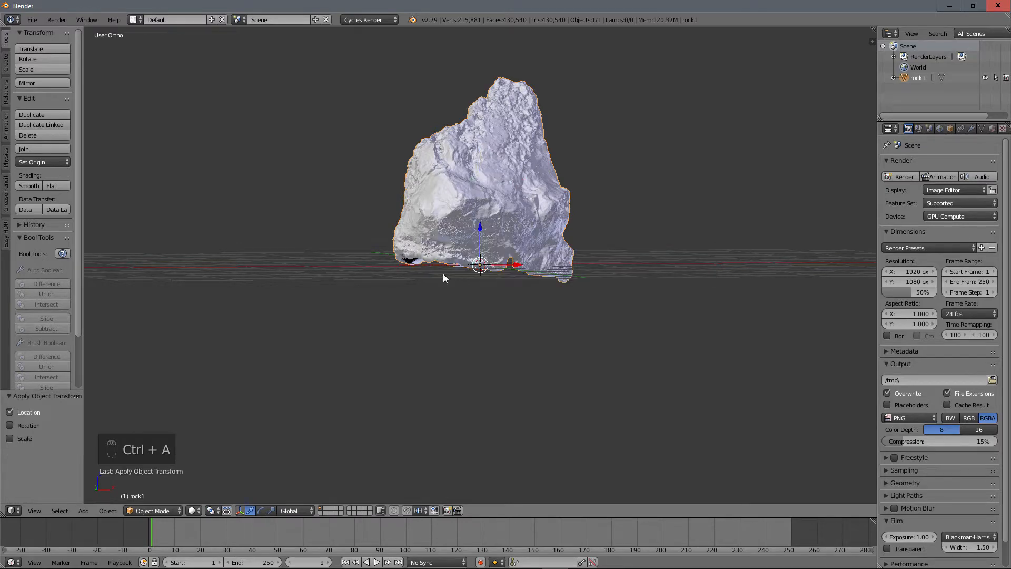
pyautogui.moveTo(444, 273); pyautogui.dragTo(568, 271, button='middle')
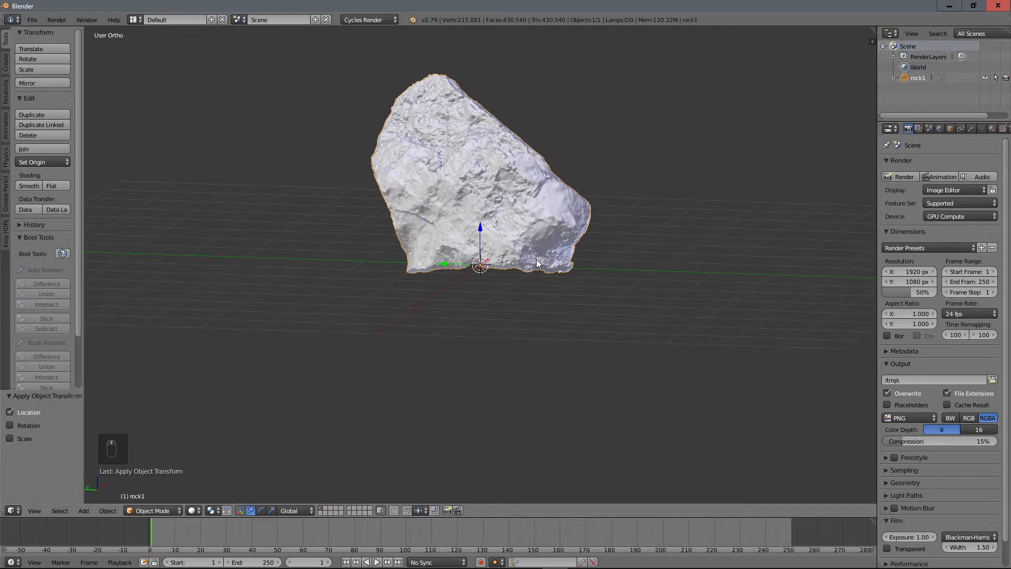
pyautogui.hotkey('ctrl', 'a')
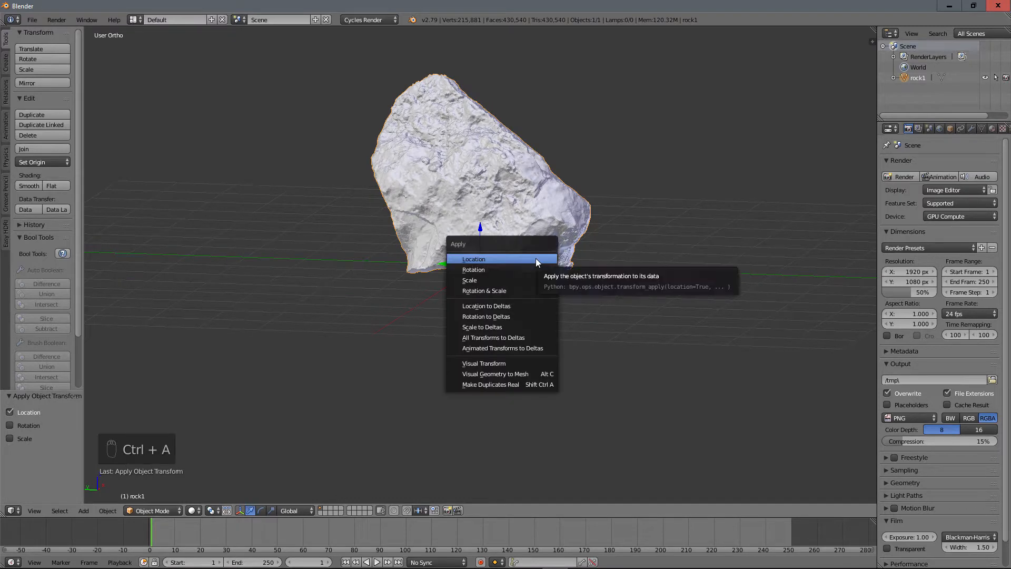
pyautogui.click(510, 290)
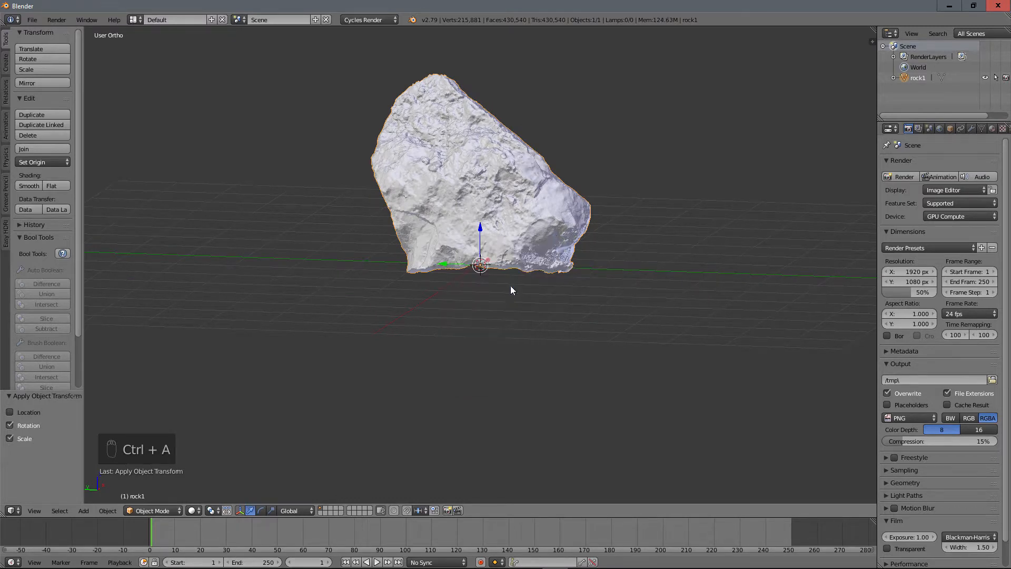
# - Examine the rock's mesh density and its underside in Edit Mode, and return to Object Mode
pyautogui.moveTo(519, 286); pyautogui.dragTo(508, 241, button='middle')
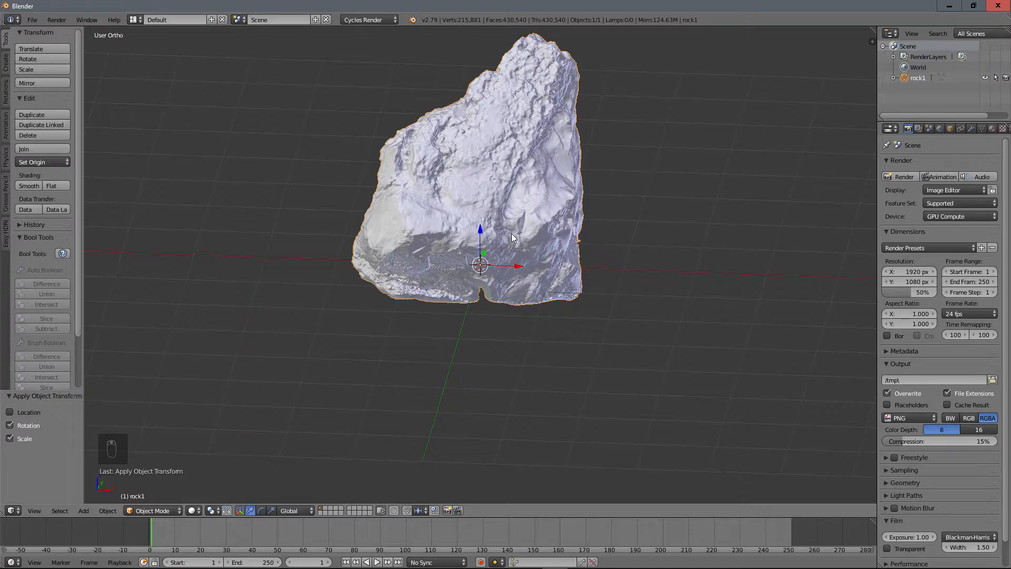
pyautogui.press('Tab')
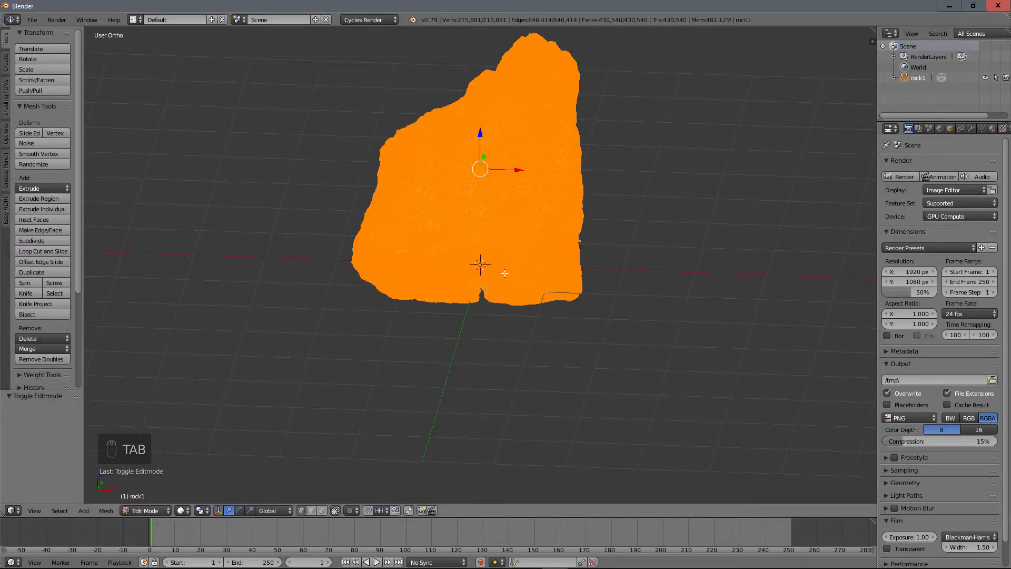
pyautogui.scroll(5, 521, 265)
pyautogui.moveTo(532, 255); pyautogui.dragTo(514, 217, button='middle')
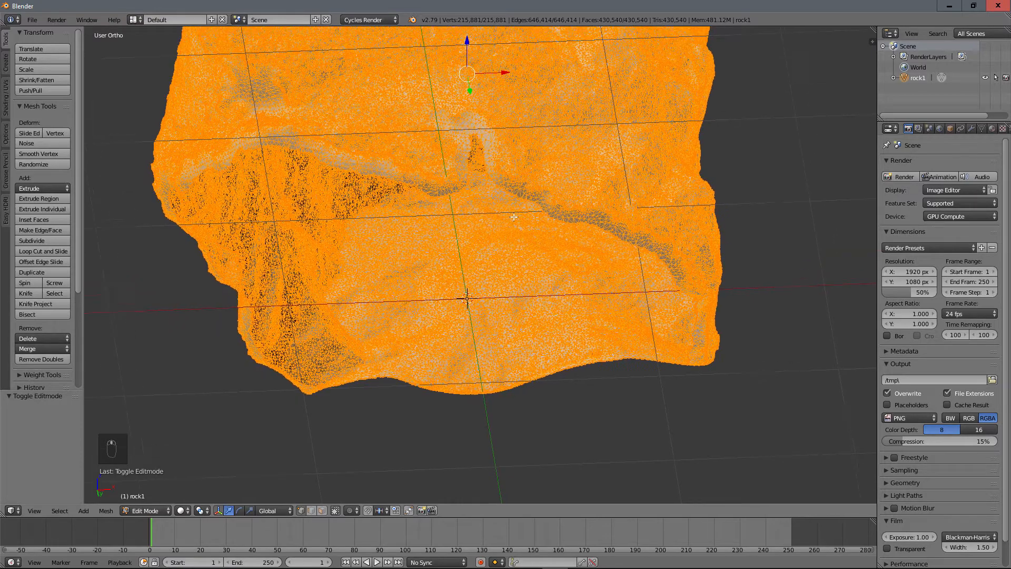
pyautogui.scroll(-4, 513, 216)
pyautogui.press('Tab')
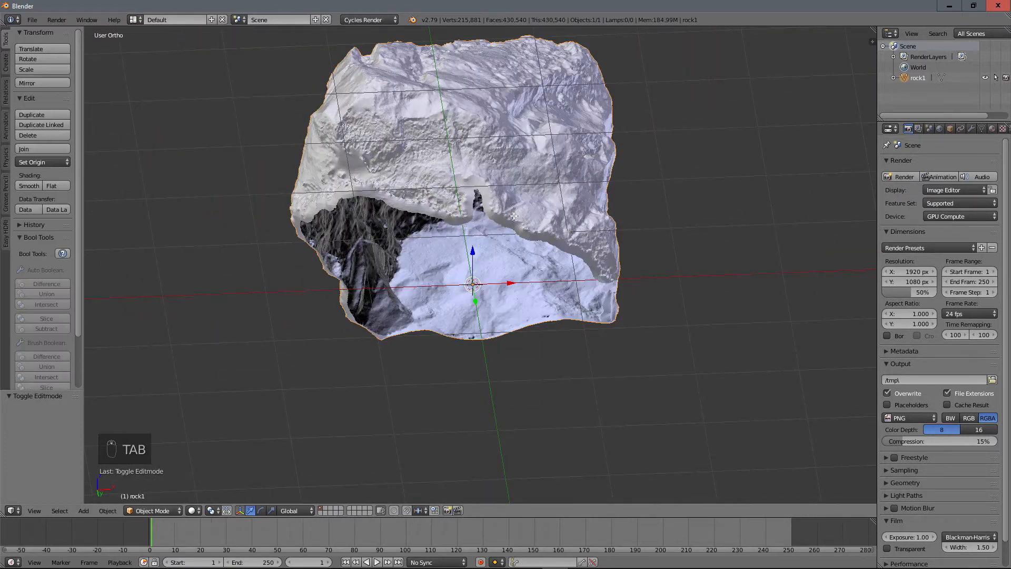
pyautogui.moveTo(508, 205); pyautogui.dragTo(510, 249, button='middle')
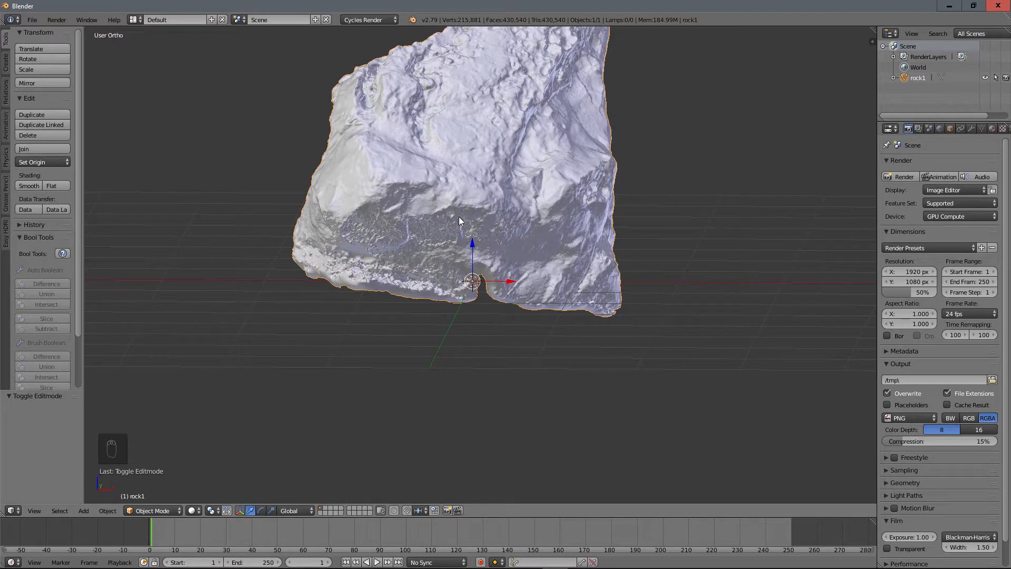
# - Duplicate the rock in place, move the copy to the second layer and show only that layer
pyautogui.hotkey('shift', 'd')
pyautogui.rightClick(512, 189)
pyautogui.press('m')
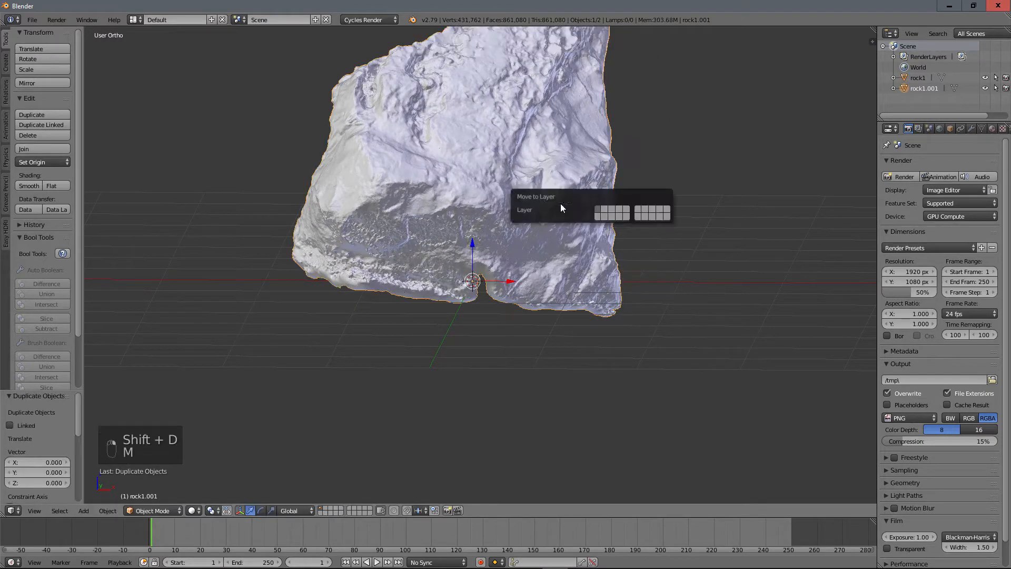
pyautogui.click(603, 210)
pyautogui.click(325, 508)
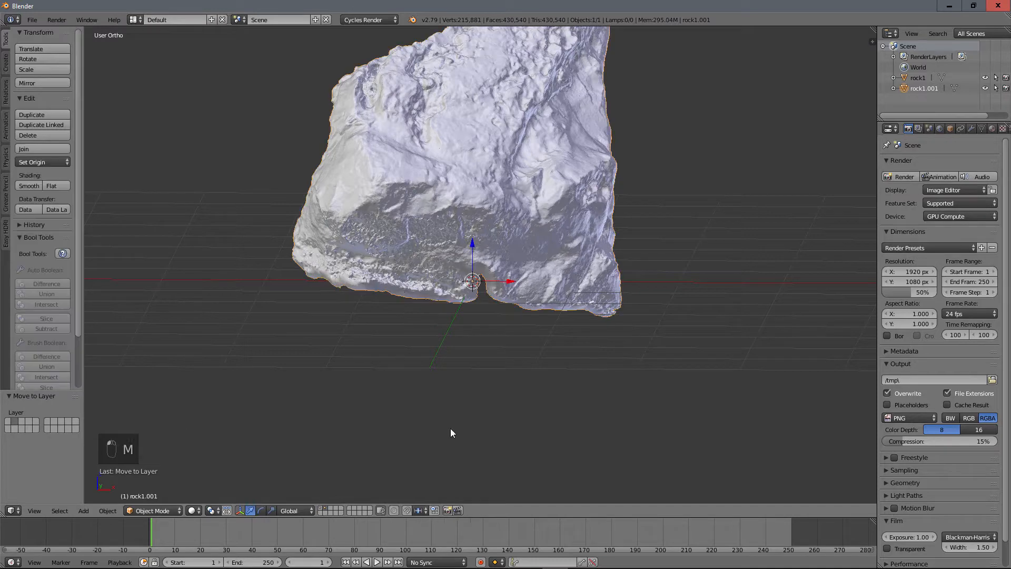
# - In Edit Mode, select all of the duplicate rock's vertices and remove doubles
pyautogui.rightClick(475, 224)
pyautogui.scroll(-4, 476, 226)
pyautogui.scroll(2, 479, 241)
pyautogui.moveTo(478, 241); pyautogui.dragTo(494, 190, button='middle')
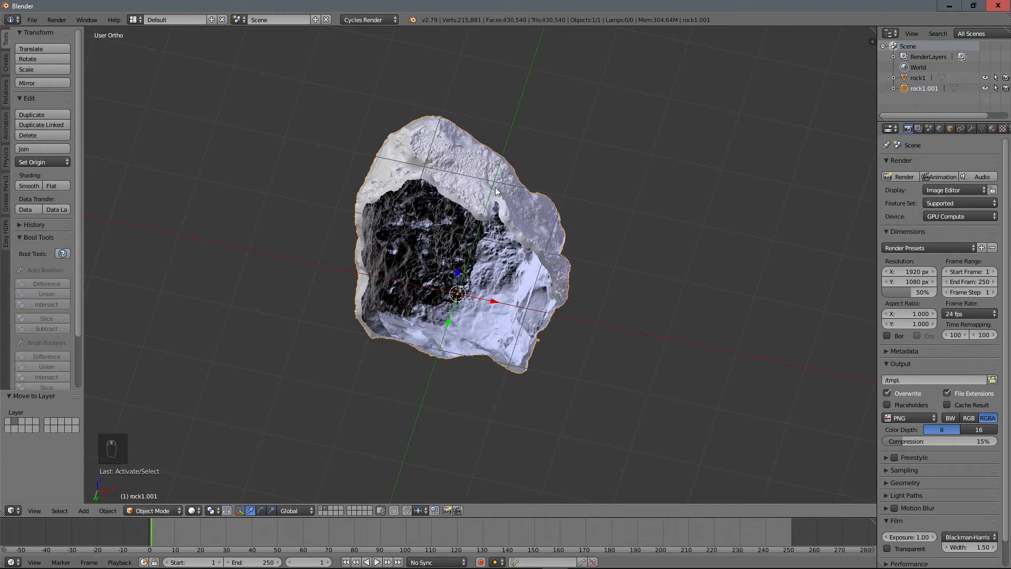
pyautogui.press('Tab')
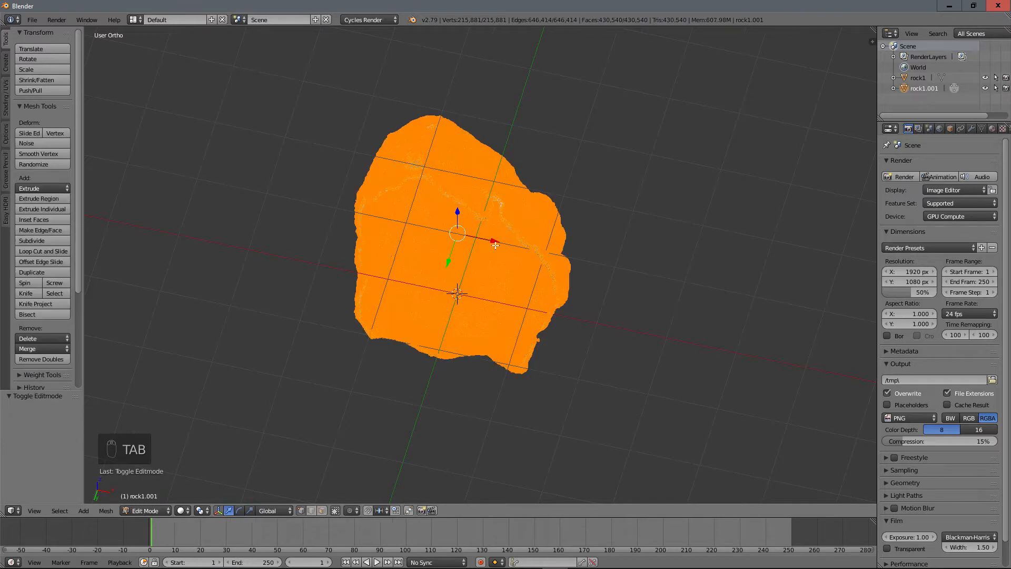
pyautogui.scroll(2, 495, 245)
pyautogui.press('a')
pyautogui.press('a')
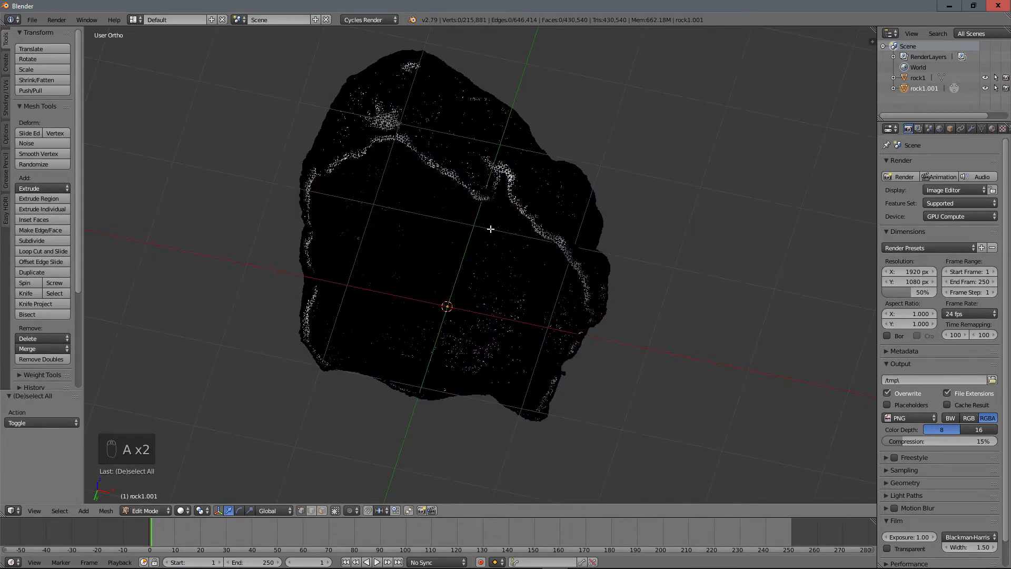
pyautogui.press('a')
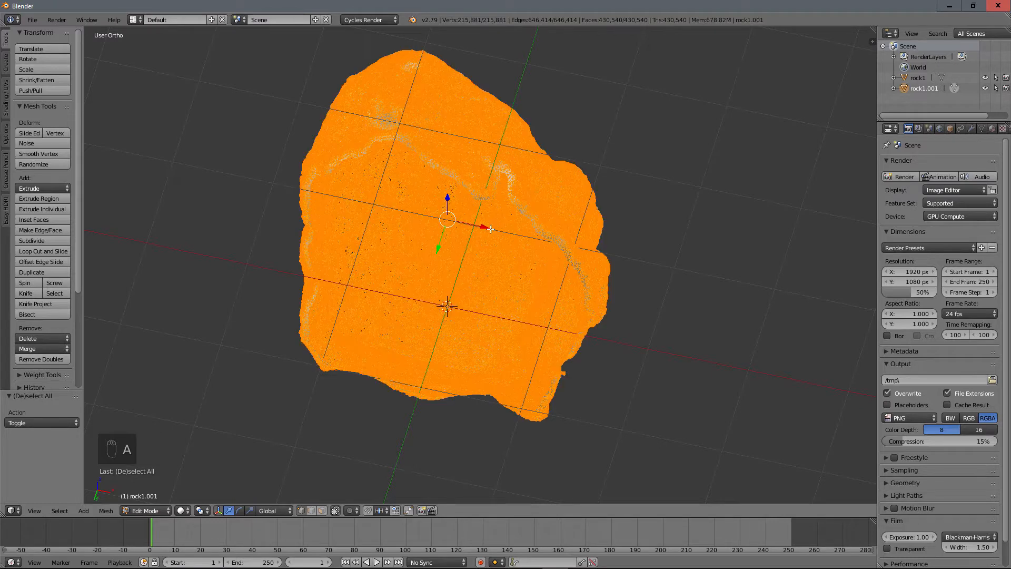
pyautogui.hotkey('ctrl', 'v')
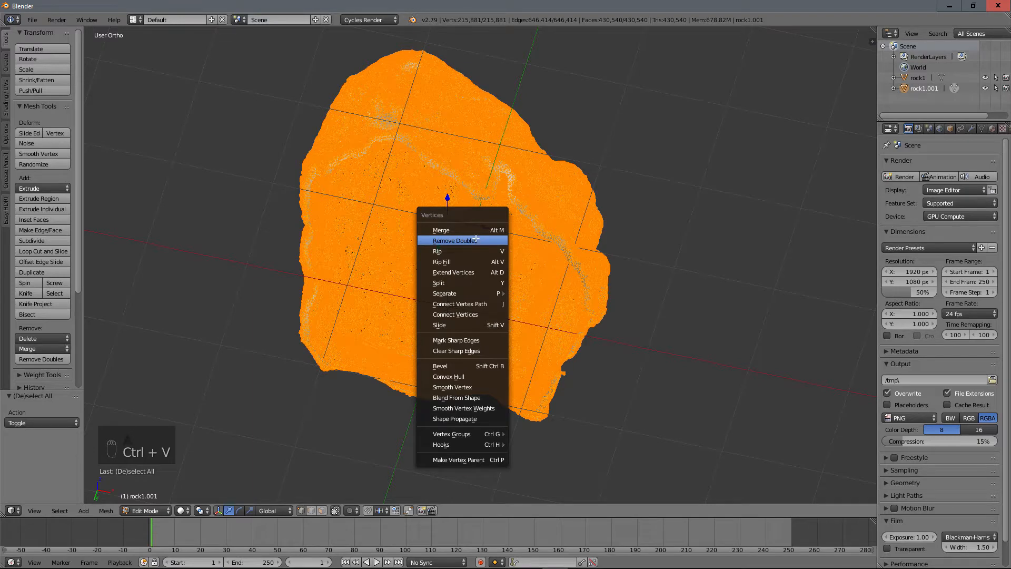
pyautogui.click(475, 241)
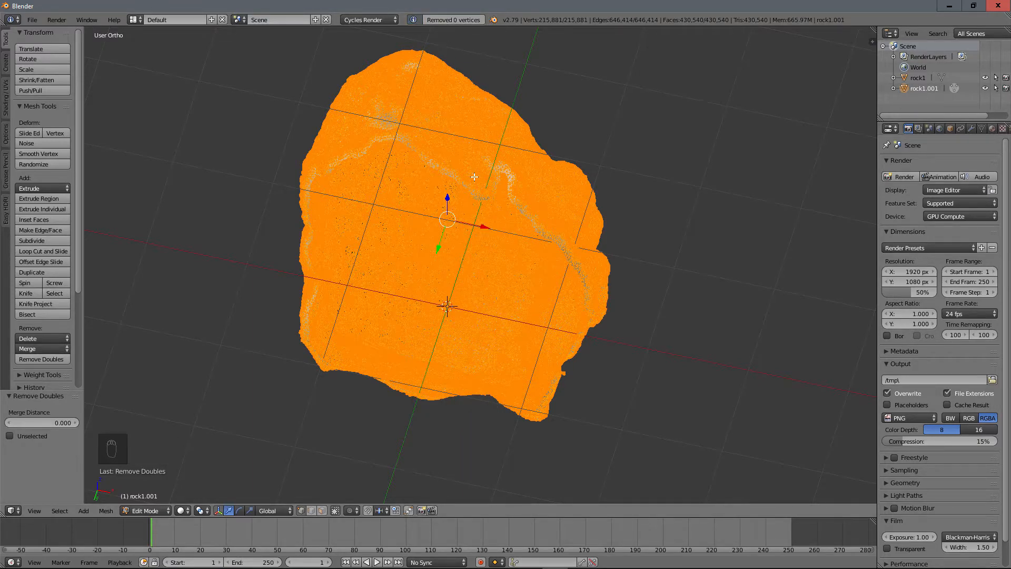
# - Select the main rock's linked geometry, invert the selection and delete the vertices of the small disconnected pieces
pyautogui.rightClick(475, 131)
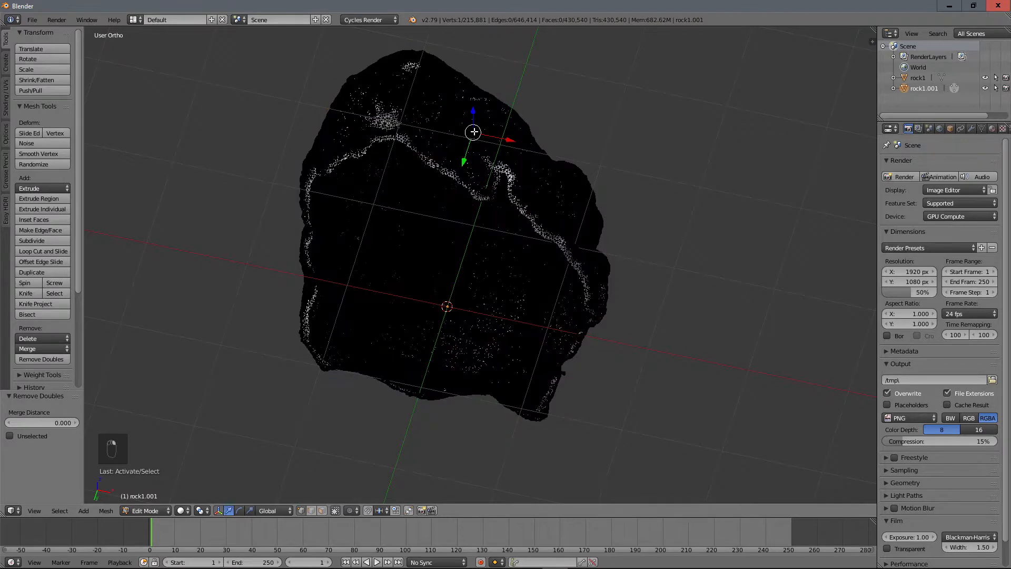
pyautogui.press('l')
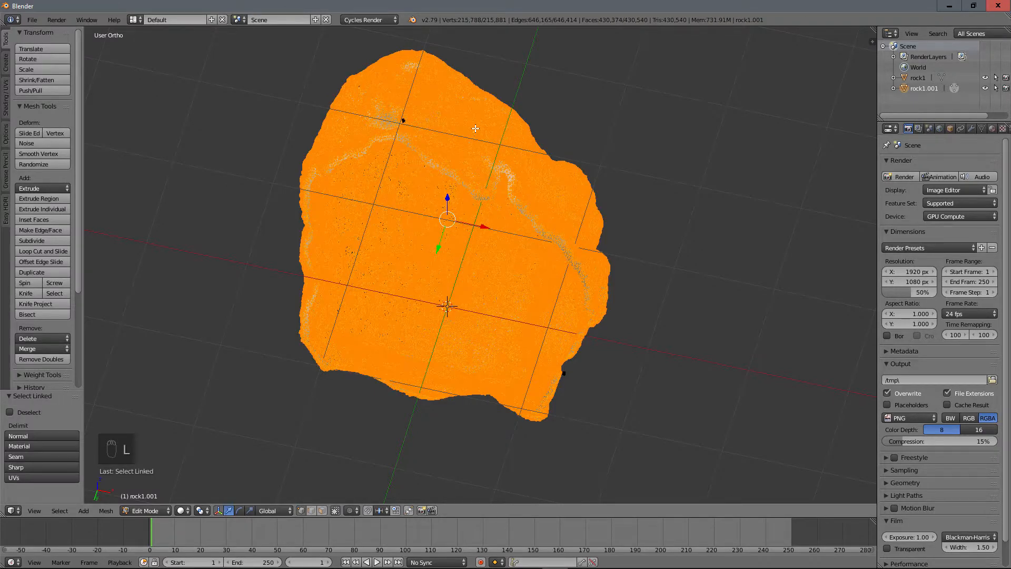
pyautogui.moveTo(426, 210); pyautogui.dragTo(461, 170, button='middle')
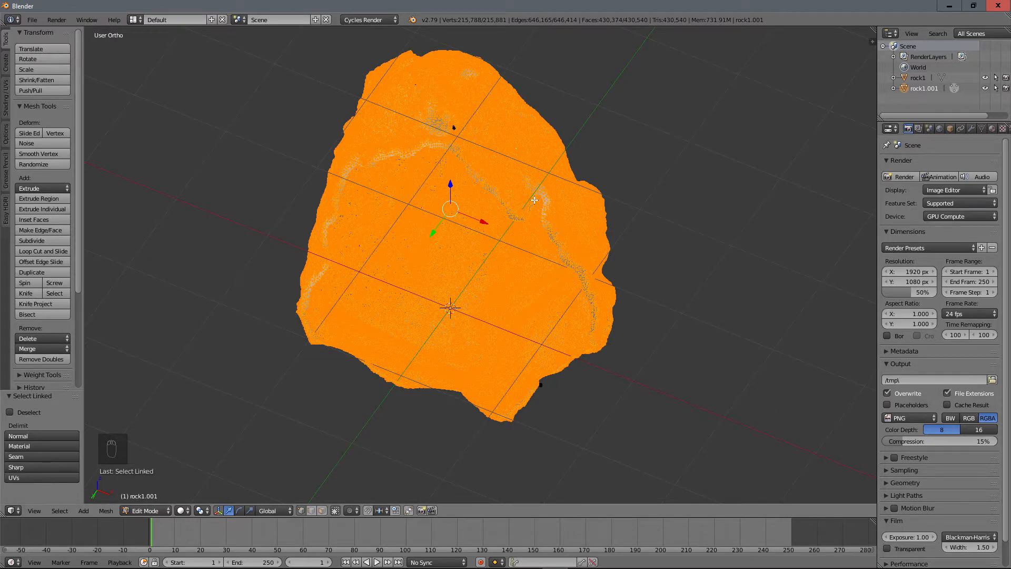
pyautogui.hotkey('ctrl', 'i')
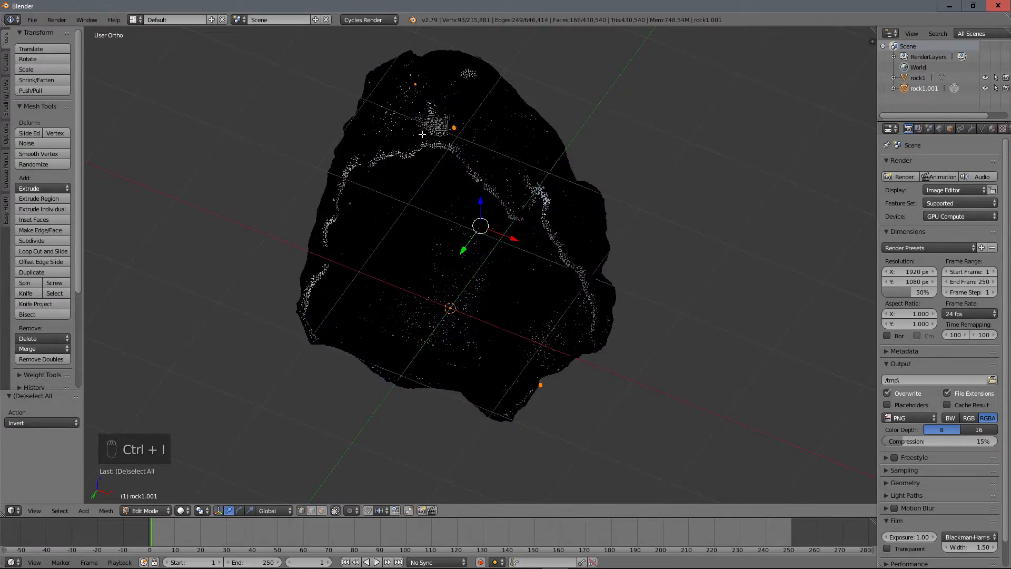
pyautogui.moveTo(439, 120); pyautogui.dragTo(485, 132, button='middle')
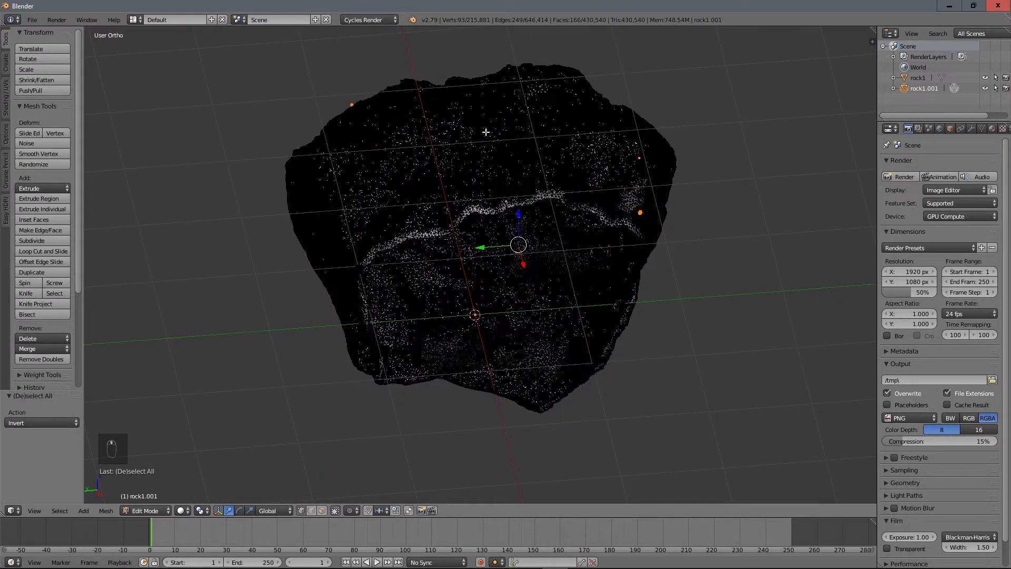
pyautogui.moveTo(626, 178)
pyautogui.mouseDown(button='middle')
pyautogui.moveTo(638, 196)
pyautogui.moveTo(633, 183)
pyautogui.mouseUp(button='middle')
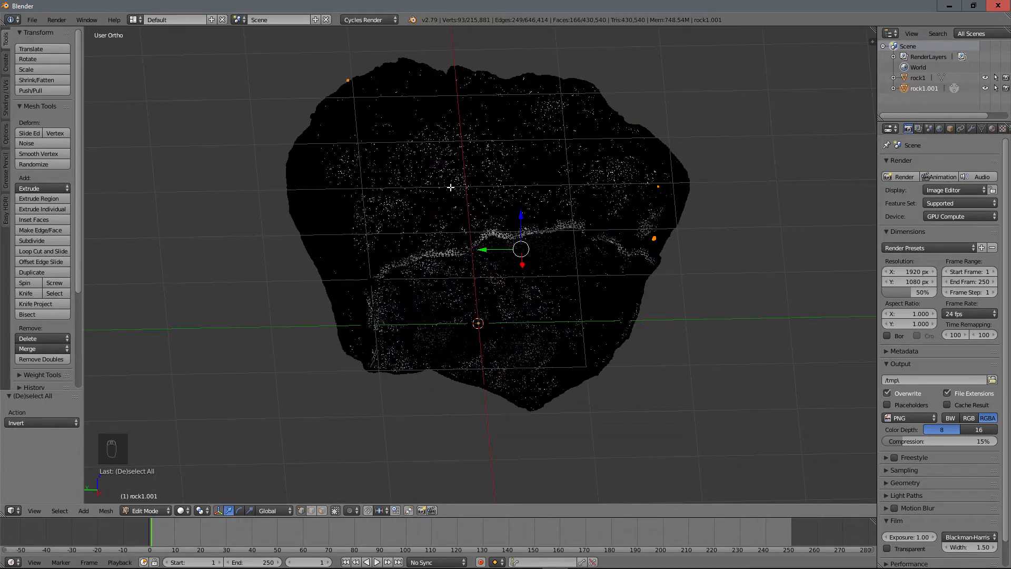
pyautogui.press('Delete')
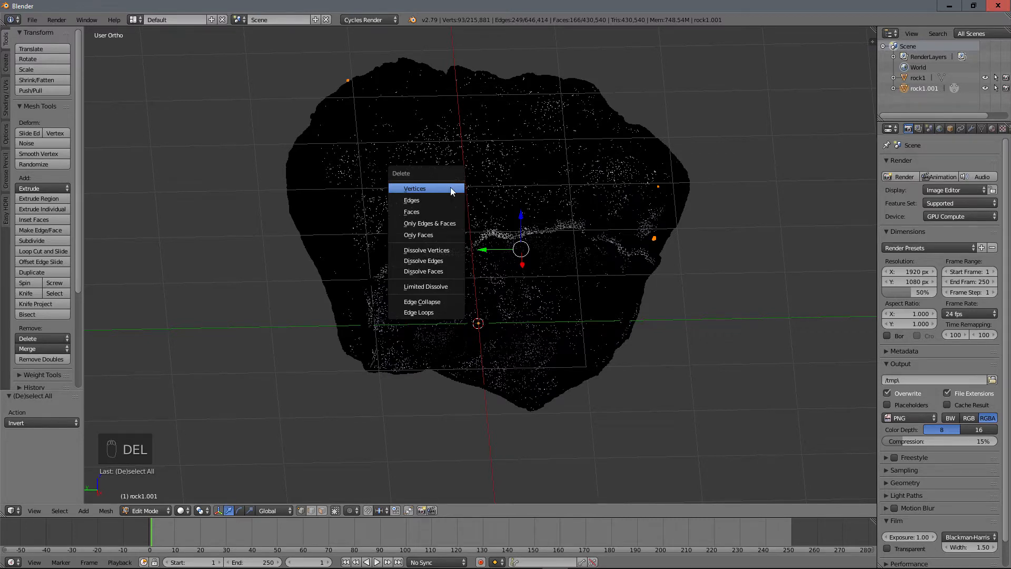
pyautogui.click(451, 191)
pyautogui.moveTo(514, 194); pyautogui.dragTo(505, 193, button='middle')
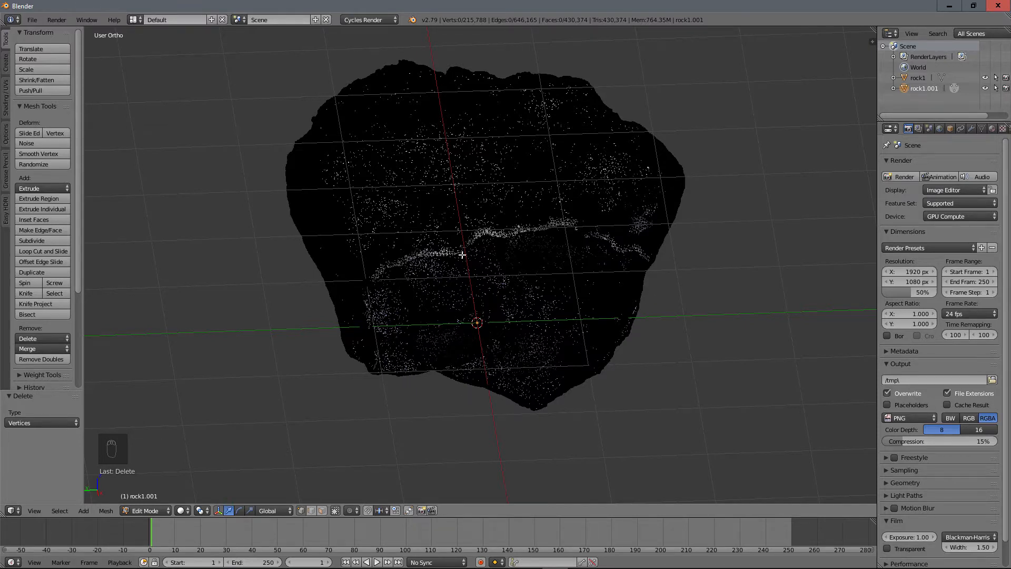
# - Clear the selection and select the rock's non-manifold geometry around the open base
pyautogui.press('Tab')
pyautogui.press('Tab')
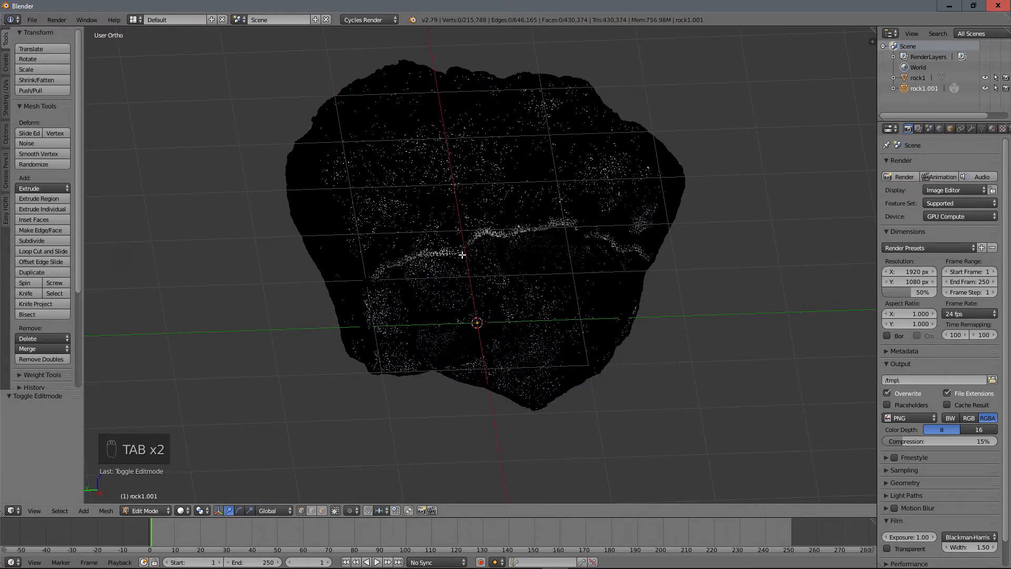
pyautogui.press('a')
pyautogui.press('a')
pyautogui.press('a')
pyautogui.press('a')
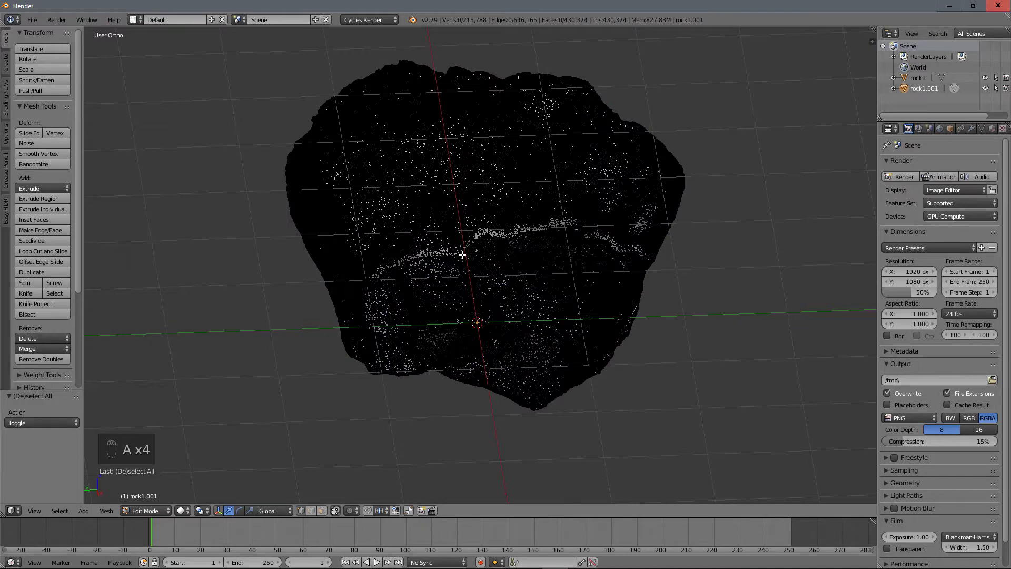
pyautogui.hotkey('ctrl', 'alt', 'shift', 'm')
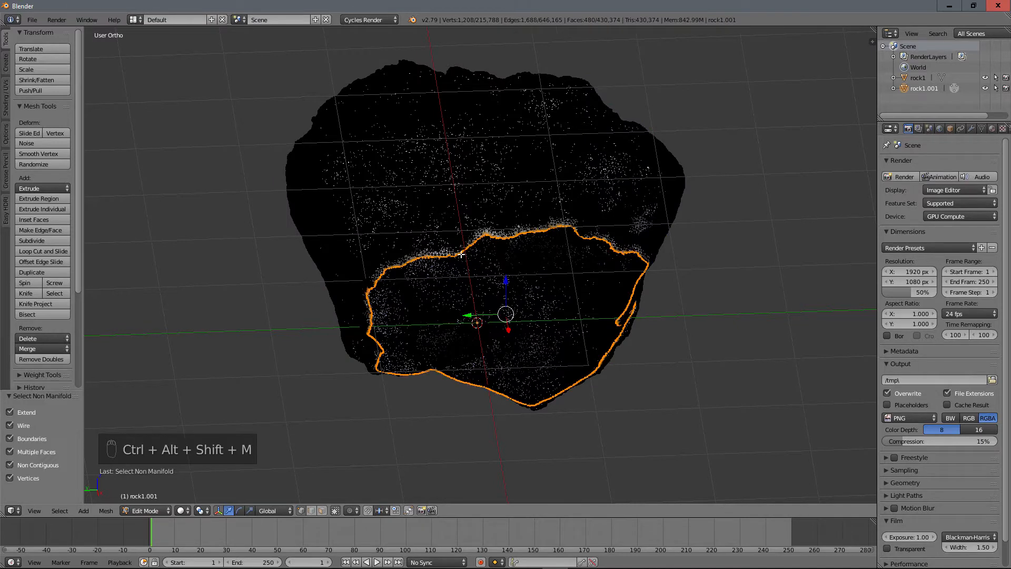
pyautogui.moveTo(589, 273); pyautogui.dragTo(534, 278, button='middle')
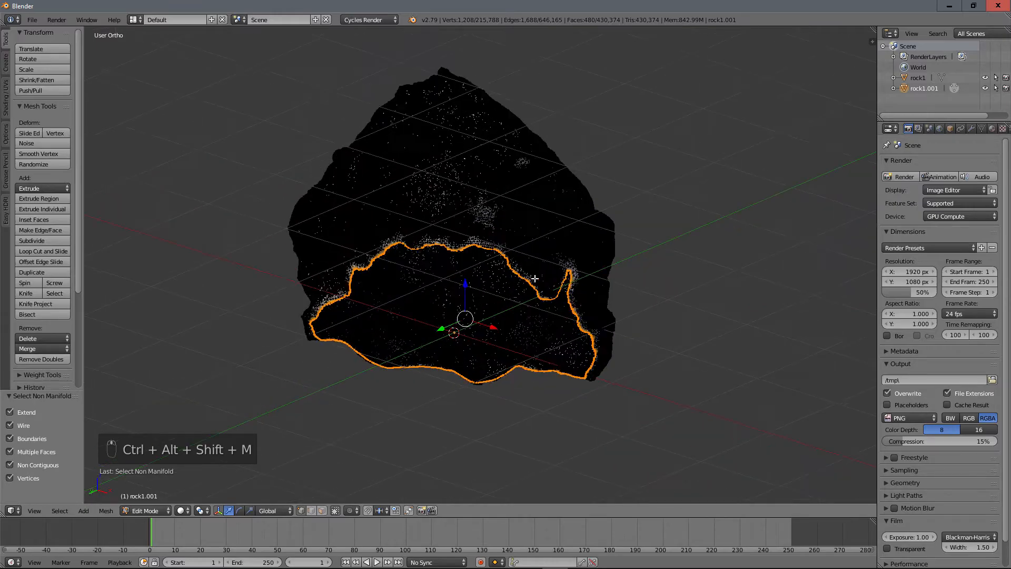
pyautogui.scroll(6, 548, 313)
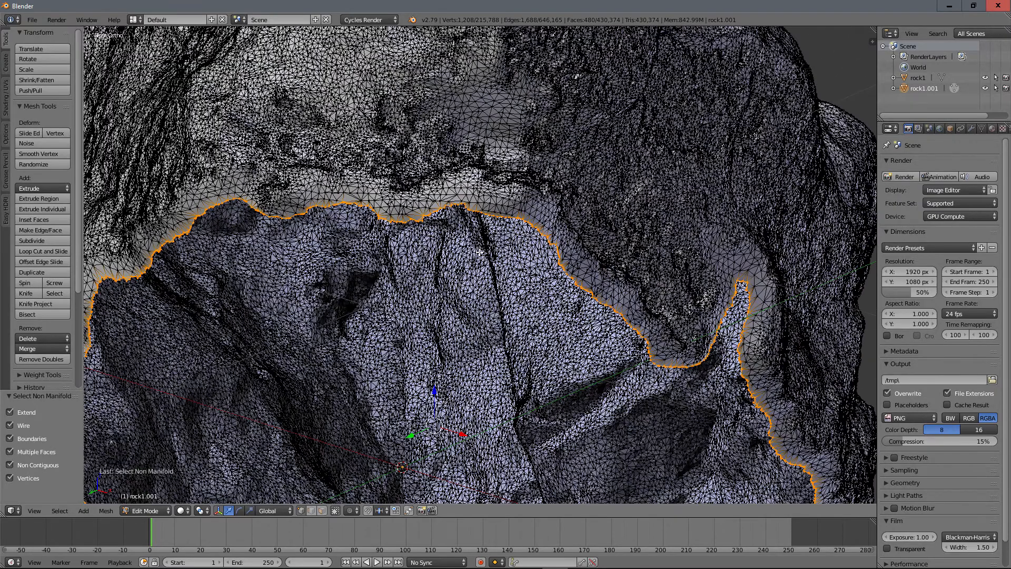
pyautogui.scroll(-5, 479, 252)
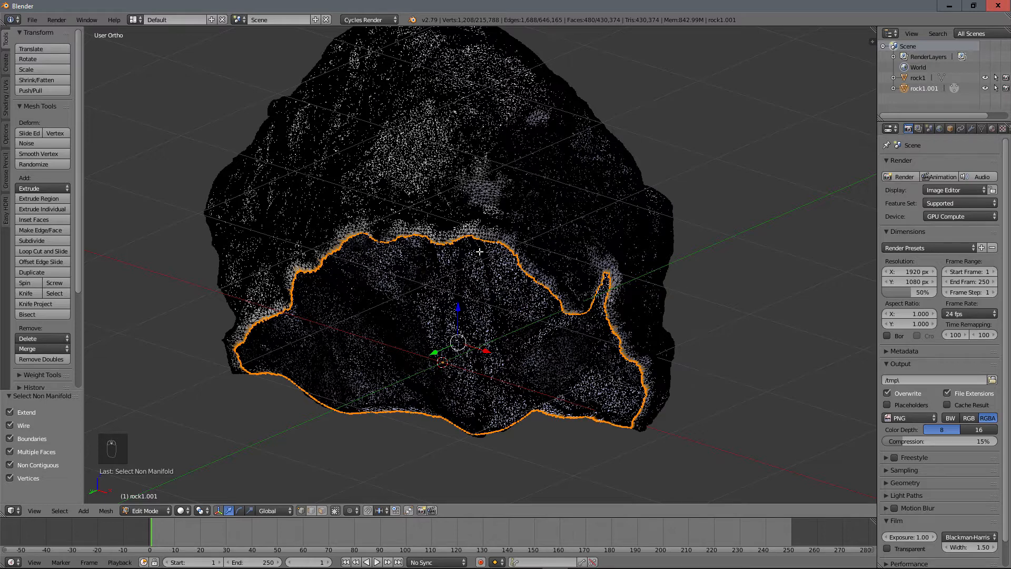
# - Try to fill the selected base opening with a face
pyautogui.press('f')
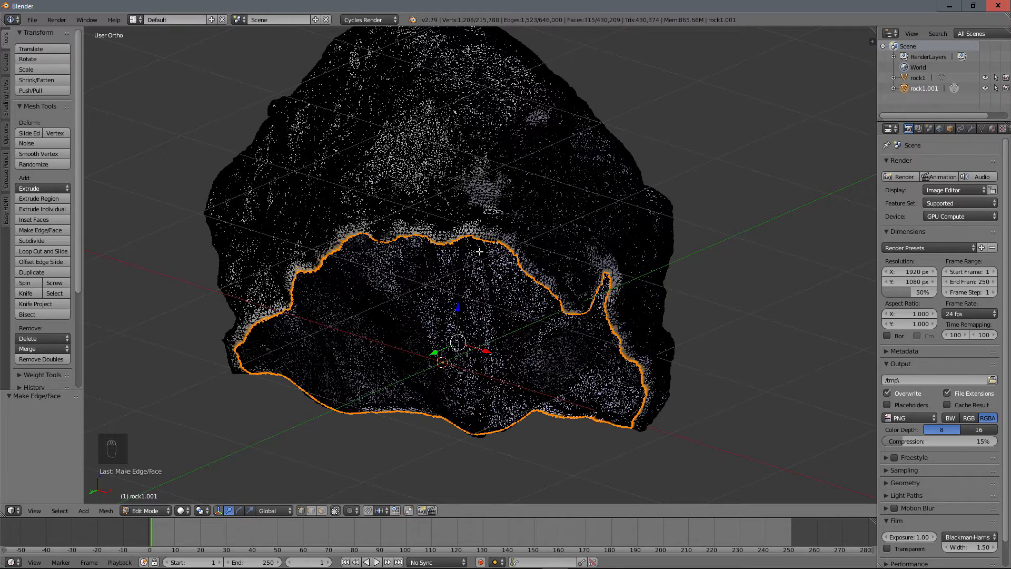
pyautogui.scroll(3, 495, 250)
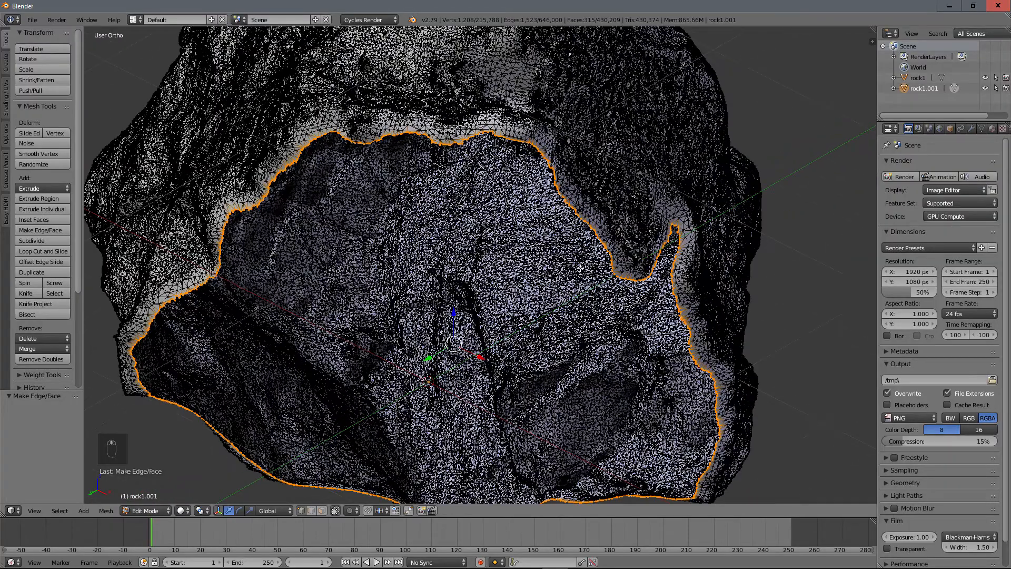
pyautogui.scroll(2, 601, 227)
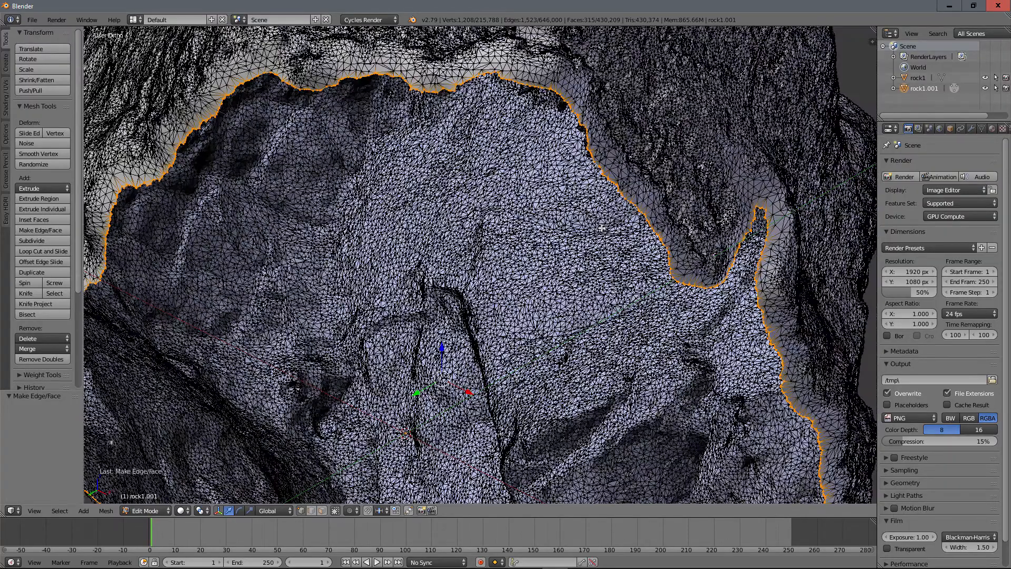
pyautogui.scroll(-3, 601, 227)
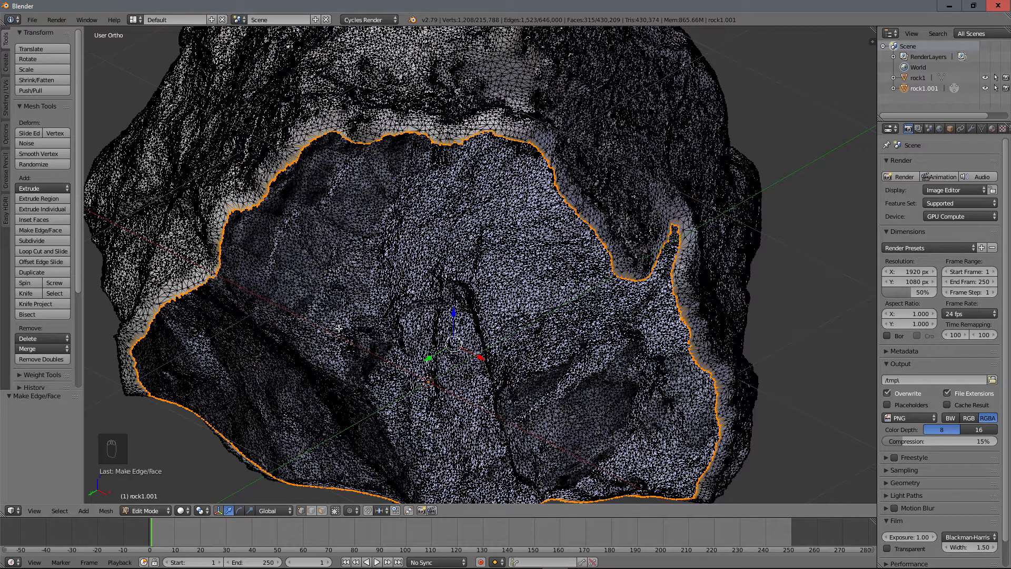
# - Delete the selected rim faces, close the base by filling its non-manifold border with one face, and return to Object Mode
pyautogui.press('x')
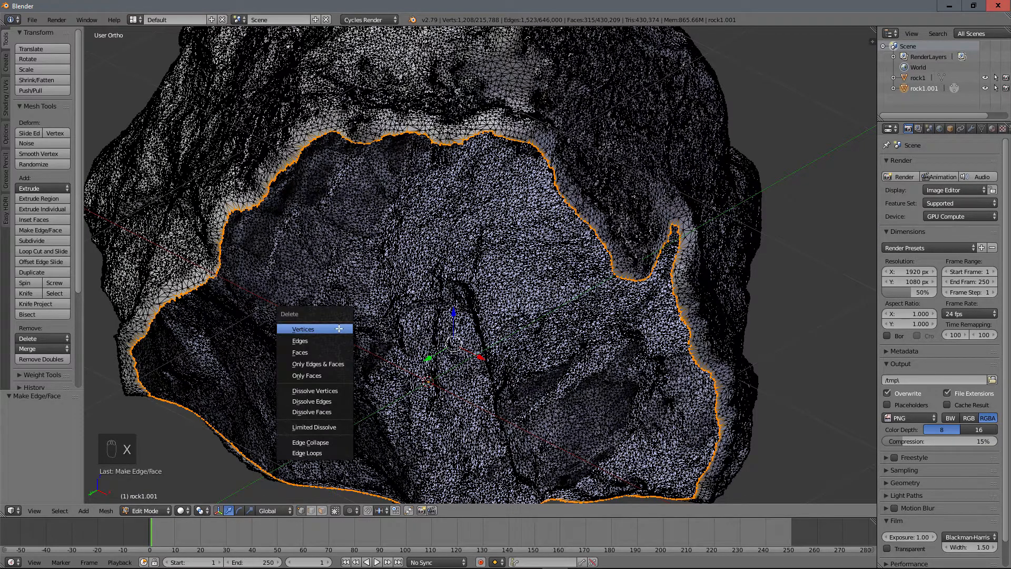
pyautogui.click(324, 354)
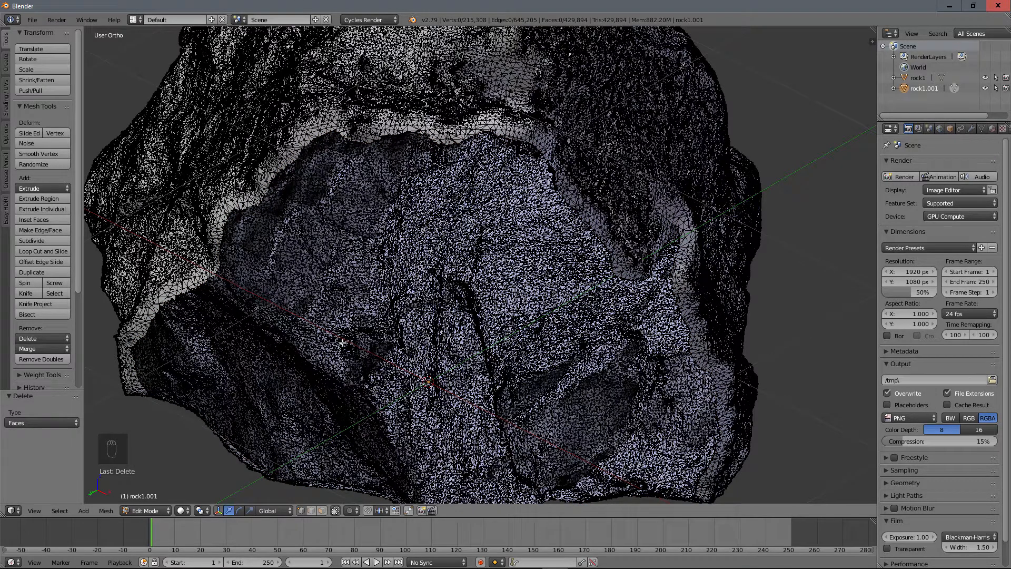
pyautogui.hotkey('ctrl', 'alt', 'shift', 'm')
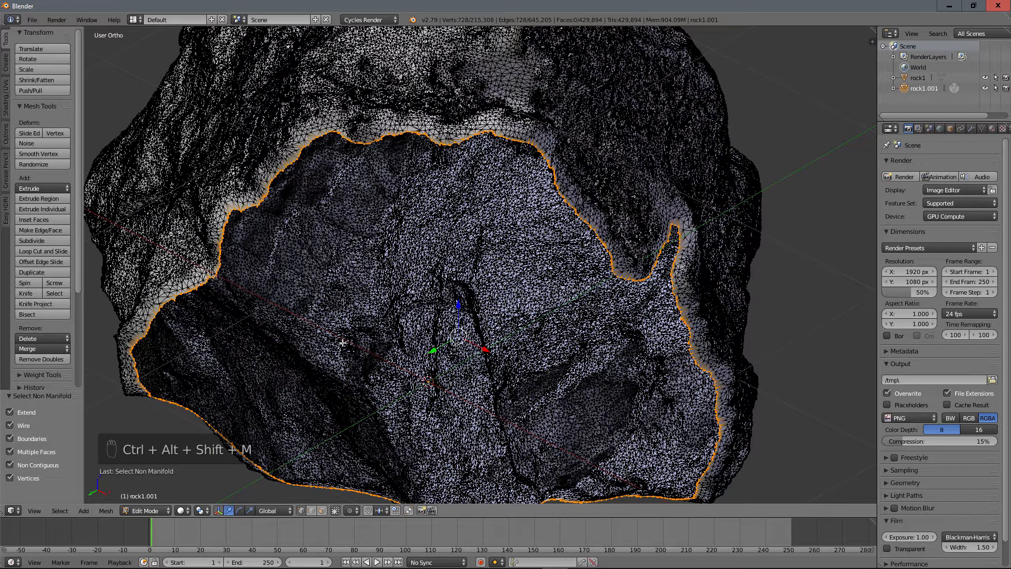
pyautogui.press('f')
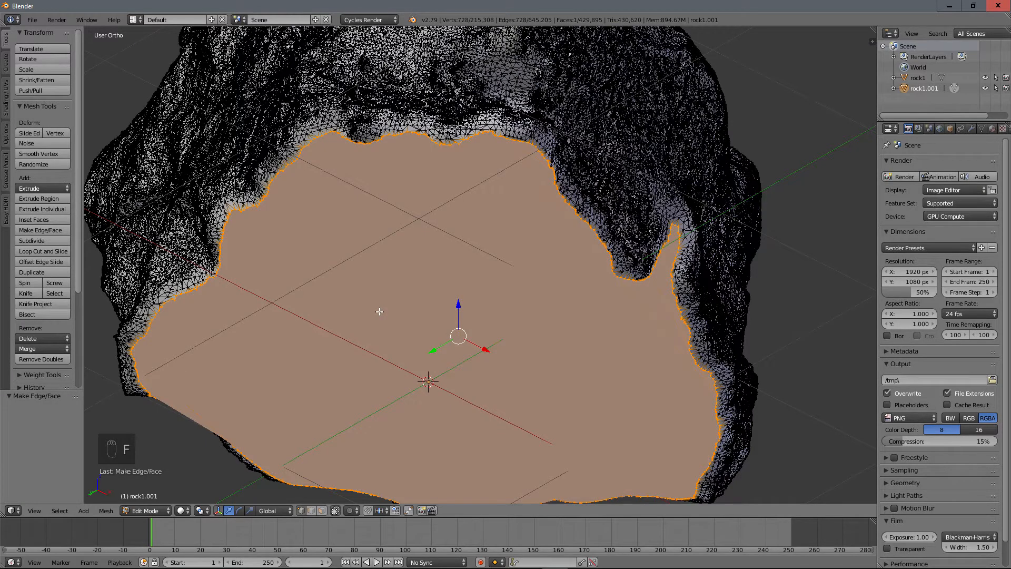
pyautogui.scroll(-2, 469, 275)
pyautogui.moveTo(489, 222); pyautogui.dragTo(450, 181, button='middle')
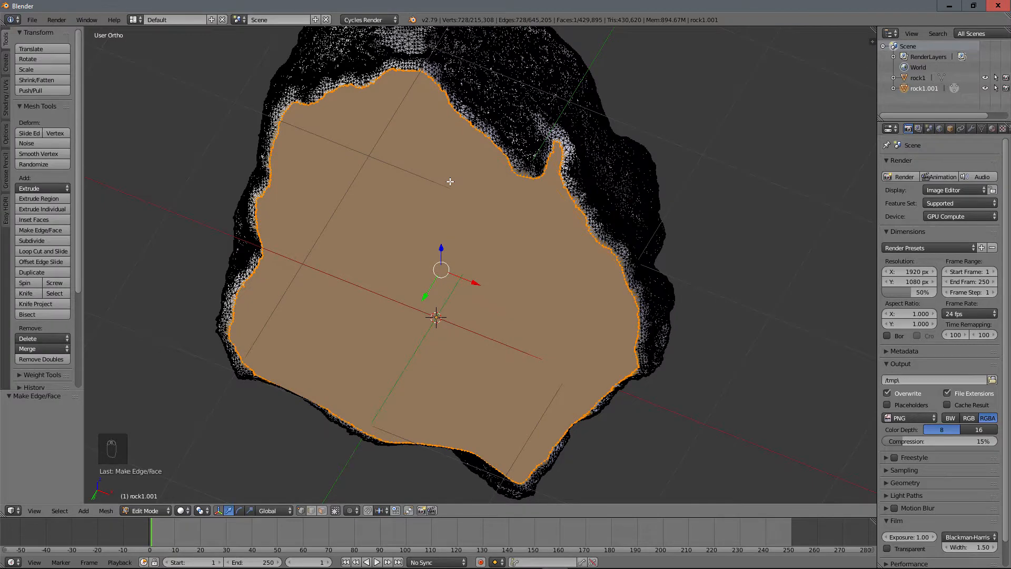
pyautogui.press('Tab')
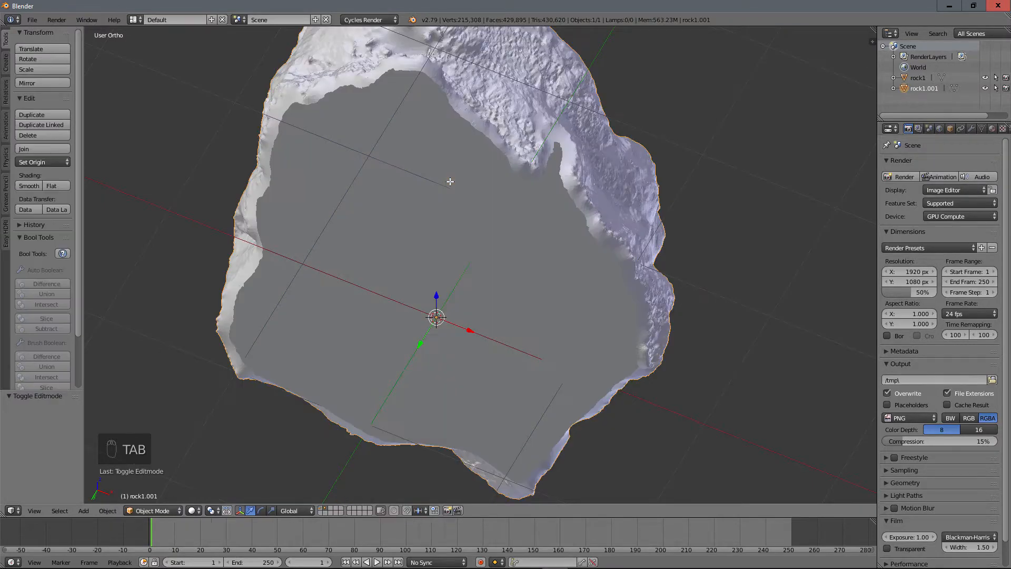
pyautogui.moveTo(449, 181); pyautogui.dragTo(645, 277, button='middle')
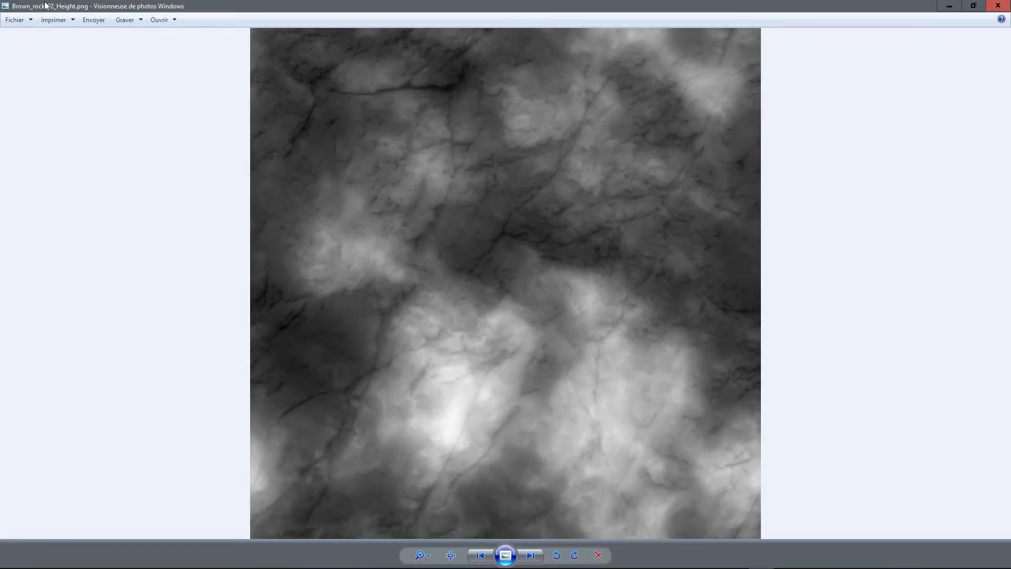
# - Minimise the height map image, switch to Chrome and browse the Rock textures on cgbookcase.com up to the start of the list
pyautogui.click(948, 5)
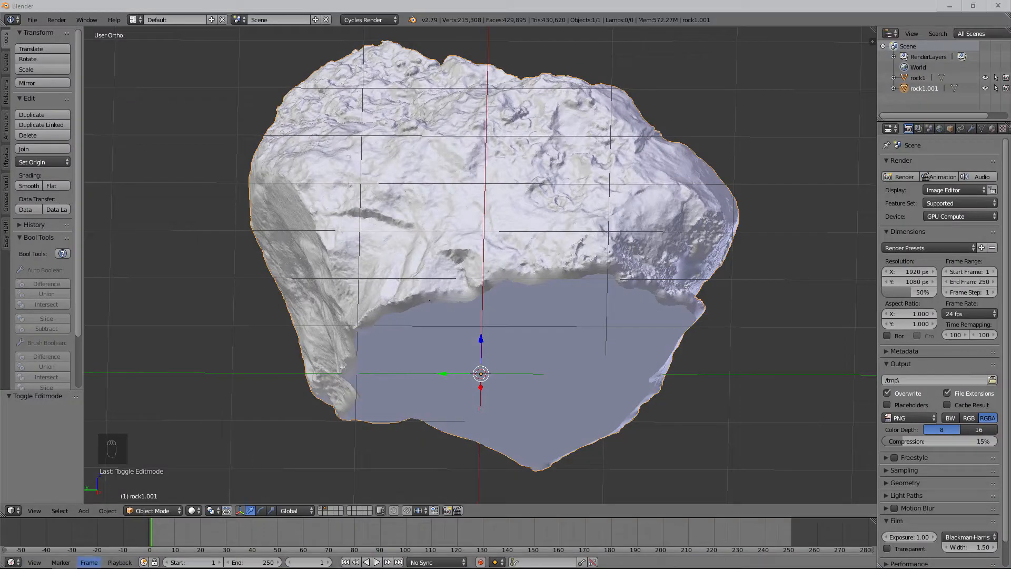
pyautogui.click(91, 558)
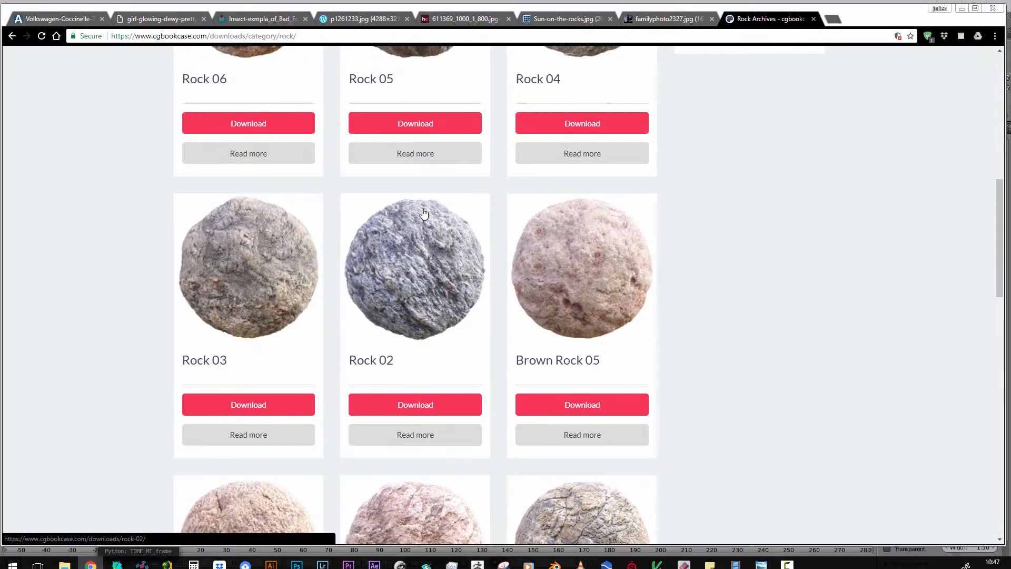
pyautogui.scroll(6, 427, 229)
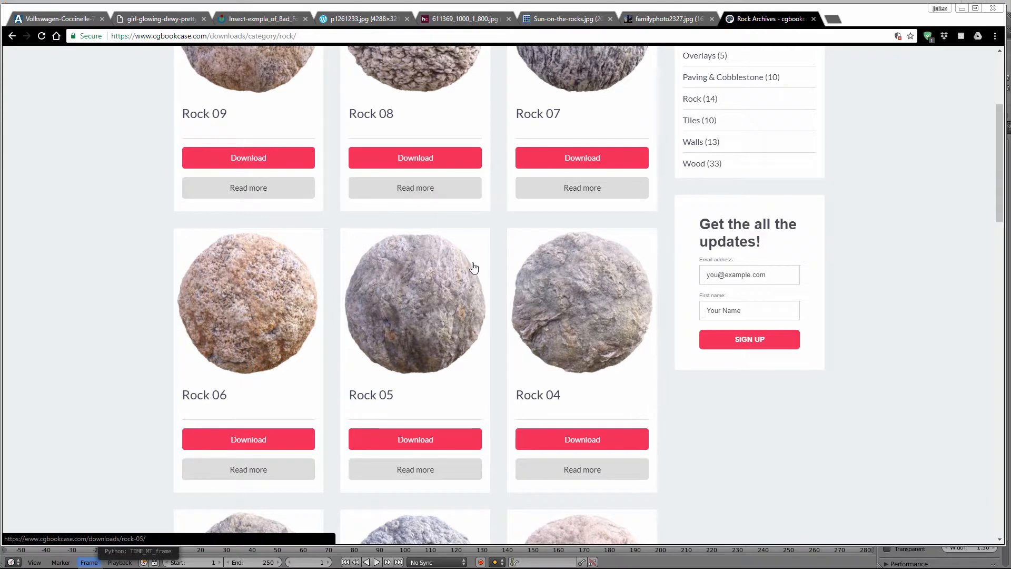
pyautogui.scroll(3, 415, 253)
pyautogui.scroll(1, 594, 180)
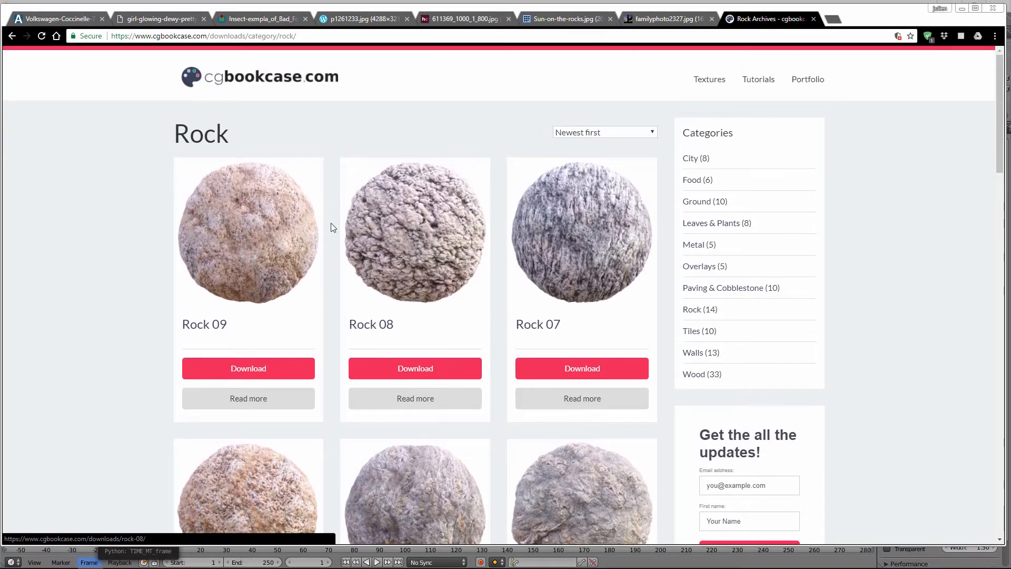
# - Look through the Rock textures list on cgbookcase.com and minimise Chrome to return to Blender
pyautogui.scroll(-6, 400, 239)
pyautogui.scroll(-5, 434, 251)
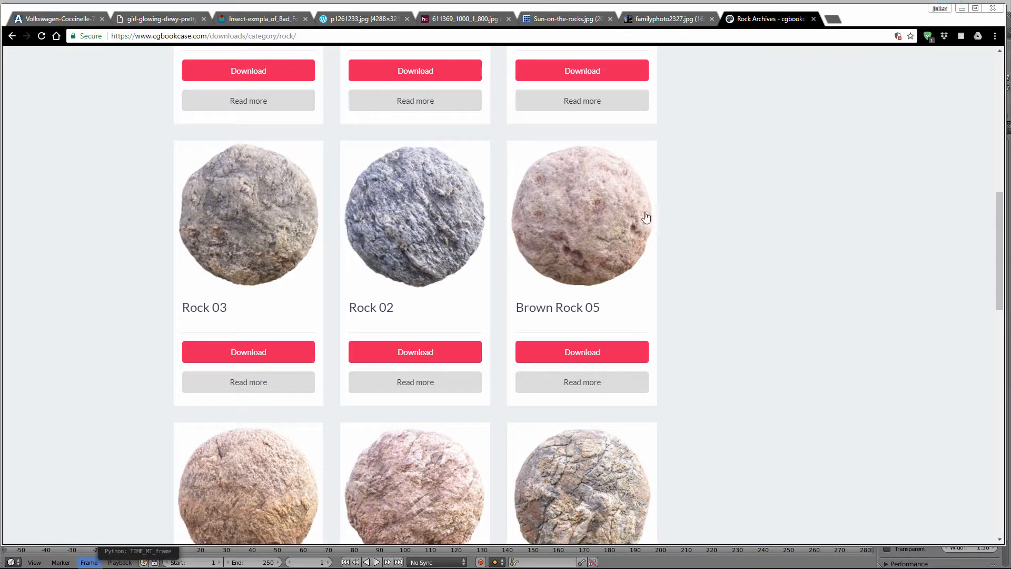
pyautogui.scroll(-3, 593, 399)
pyautogui.scroll(8, 593, 390)
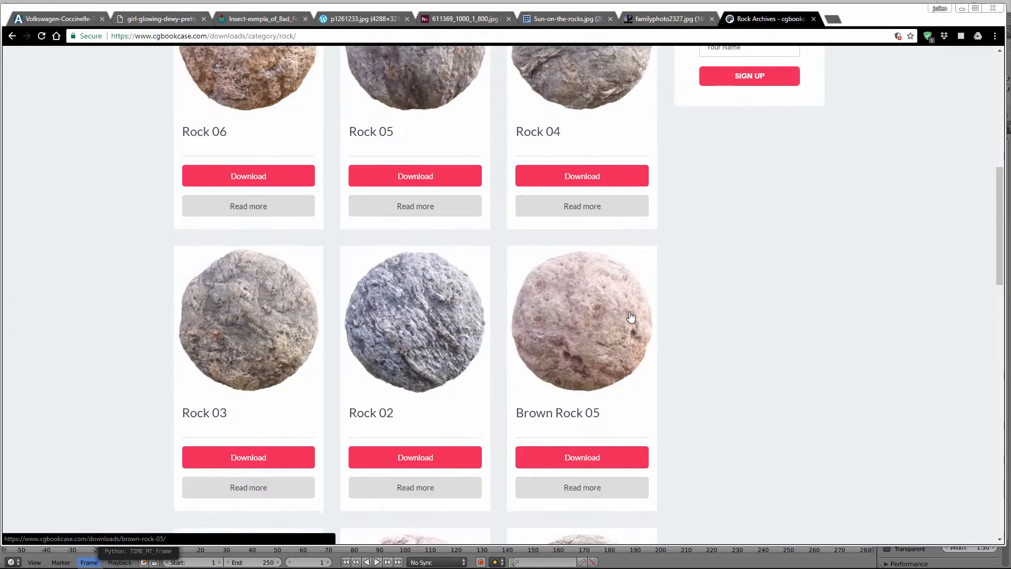
pyautogui.click(962, 8)
# - Put the rock duplicate into Sculpt Mode and enable Dyntopo, accepting the loss of vertex colors, UVs and other custom data
pyautogui.moveTo(483, 282); pyautogui.dragTo(480, 219, button='middle')
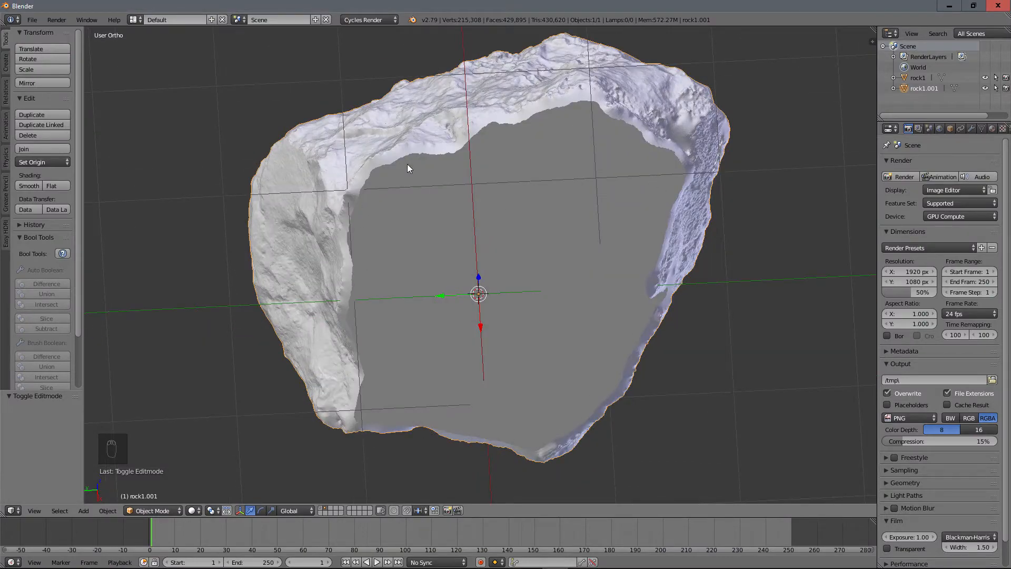
pyautogui.moveTo(407, 168); pyautogui.dragTo(631, 227, button='middle')
pyautogui.moveTo(577, 291); pyautogui.dragTo(567, 192, button='middle')
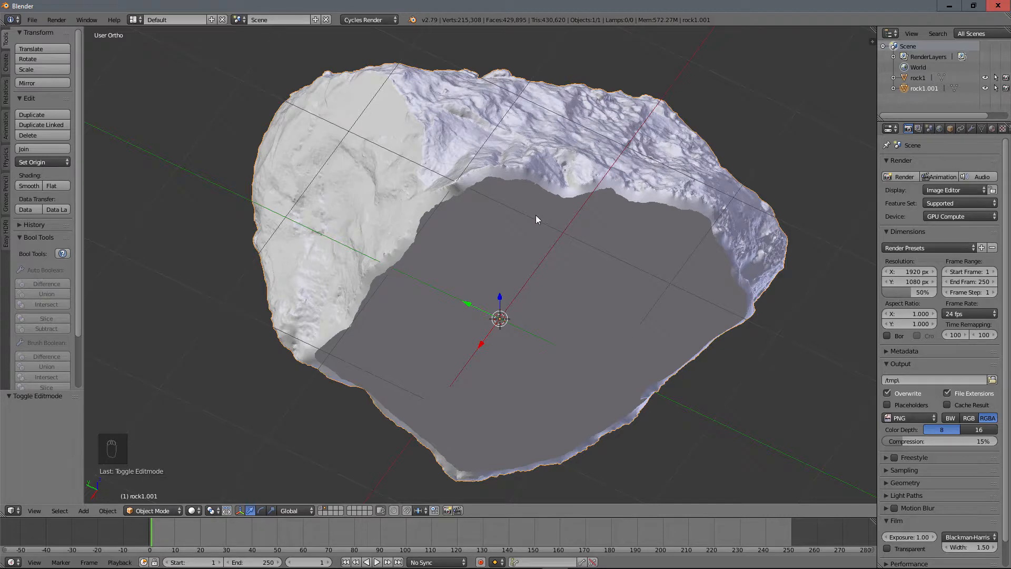
pyautogui.moveTo(720, 241); pyautogui.dragTo(603, 267, button='middle')
pyautogui.scroll(3, 637, 269)
pyautogui.scroll(-3, 636, 267)
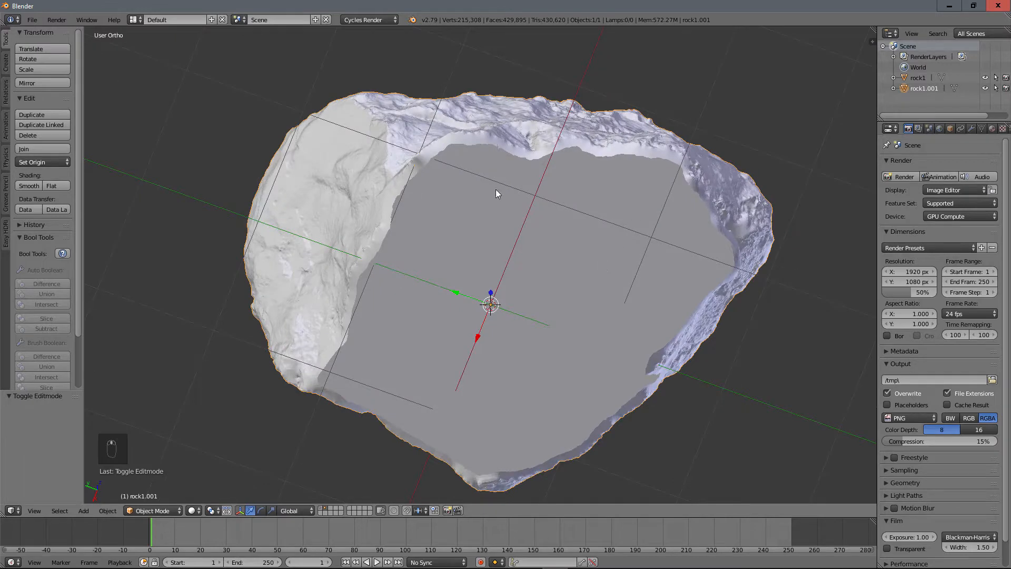
pyautogui.click(152, 510)
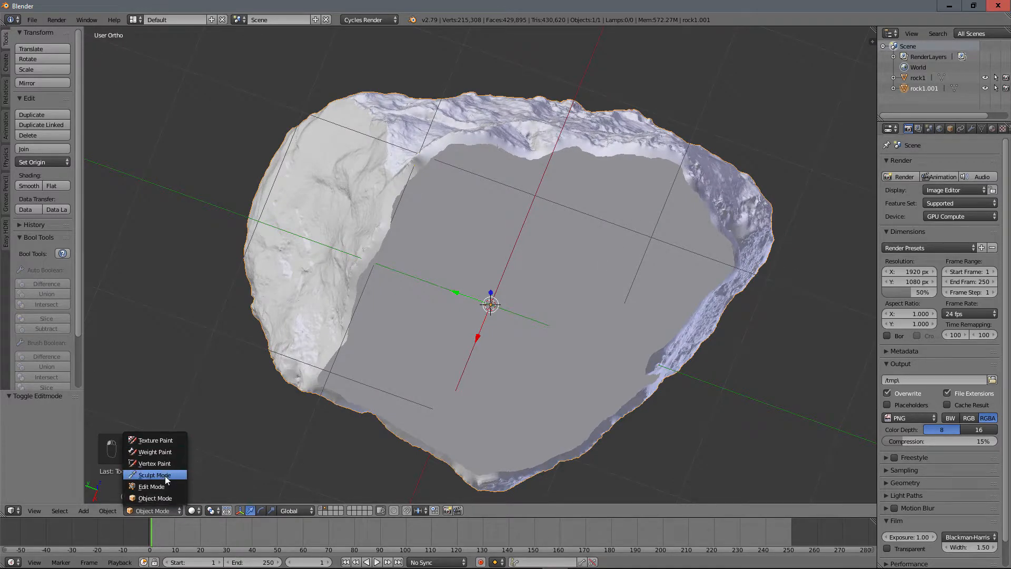
pyautogui.click(165, 475)
pyautogui.moveTo(538, 136); pyautogui.dragTo(157, 207, button='middle')
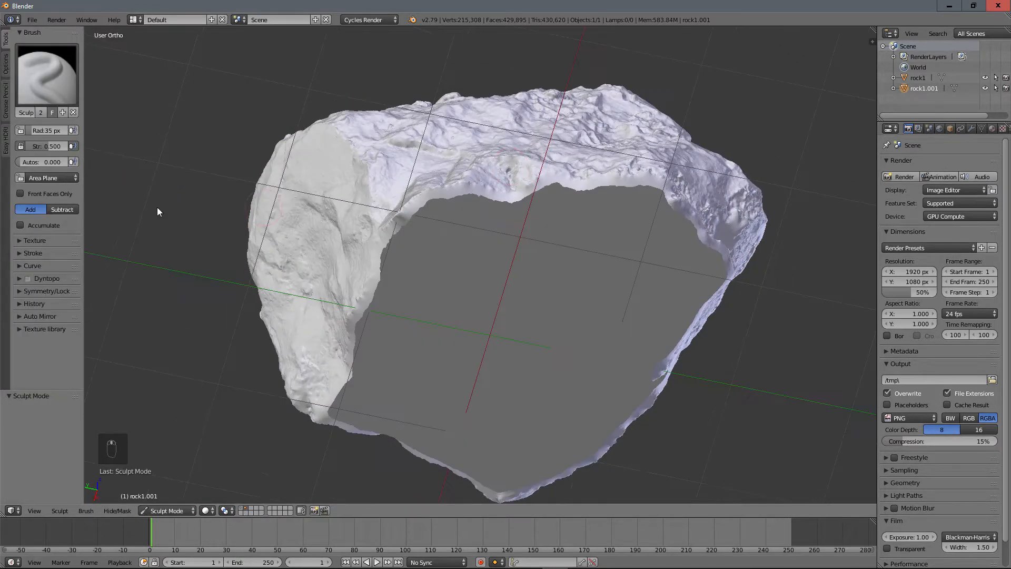
pyautogui.click(27, 278)
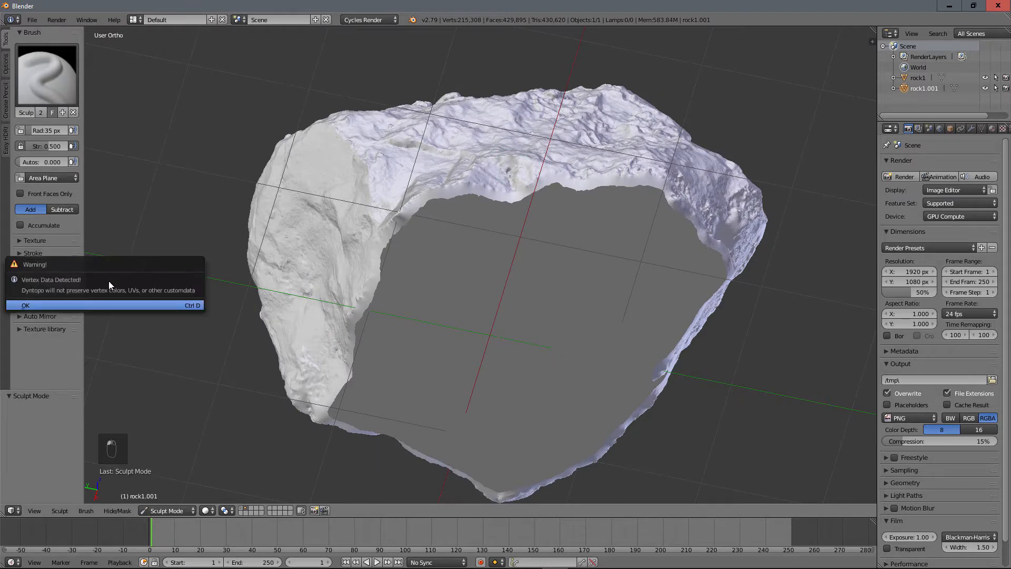
pyautogui.click(71, 304)
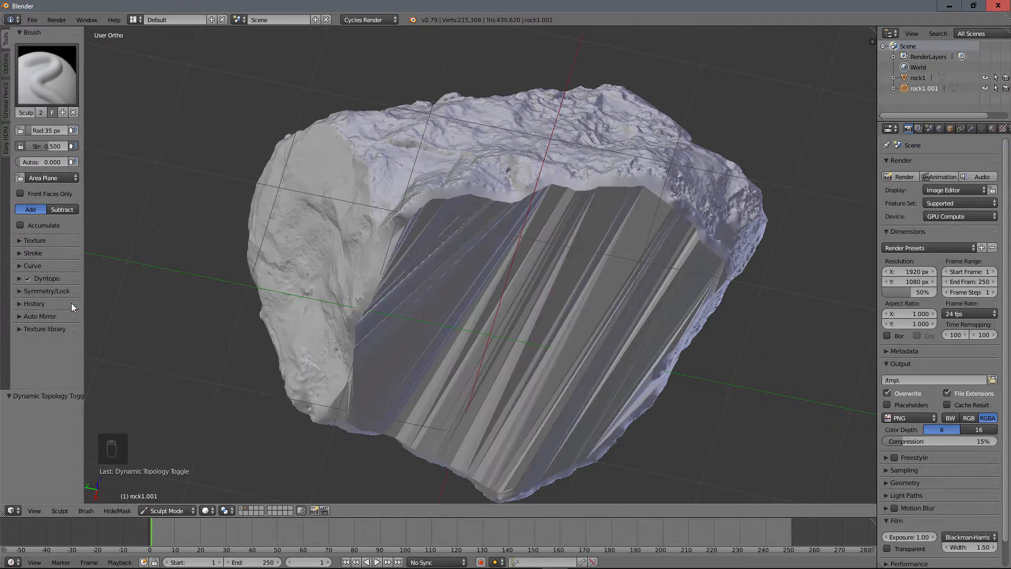
# - Set Dyntopo to Constant Detail and sample its resolution from the scanned rock surface just above the filled base
pyautogui.scroll(4, 592, 168)
pyautogui.scroll(-4, 592, 168)
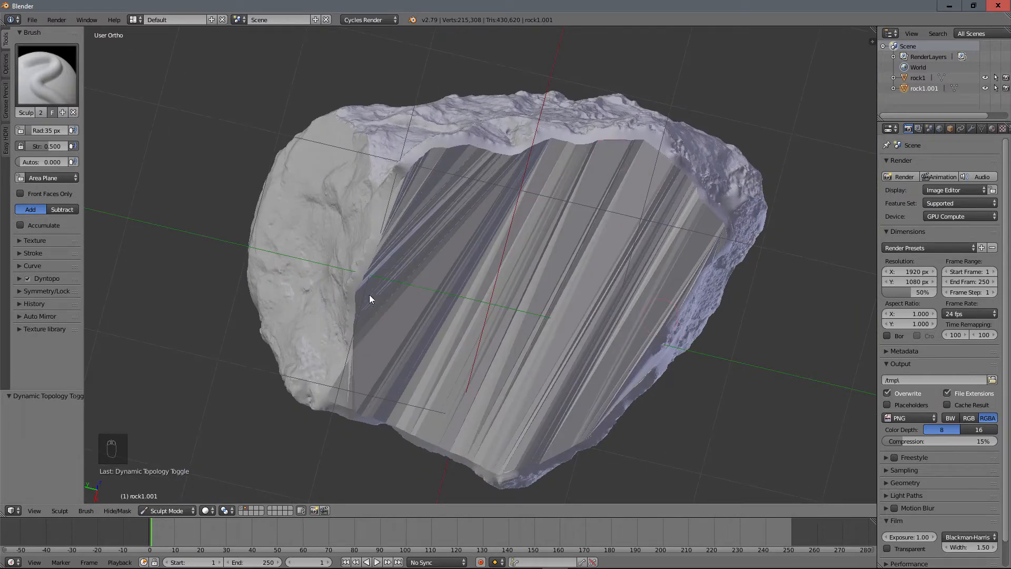
pyautogui.moveTo(629, 151); pyautogui.dragTo(474, 202, button='middle')
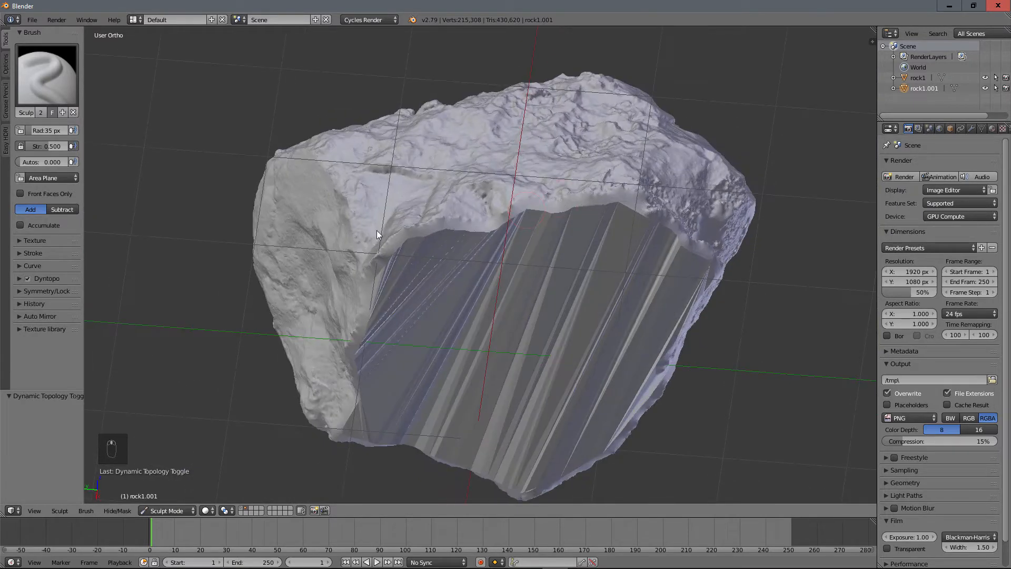
pyautogui.click(20, 278)
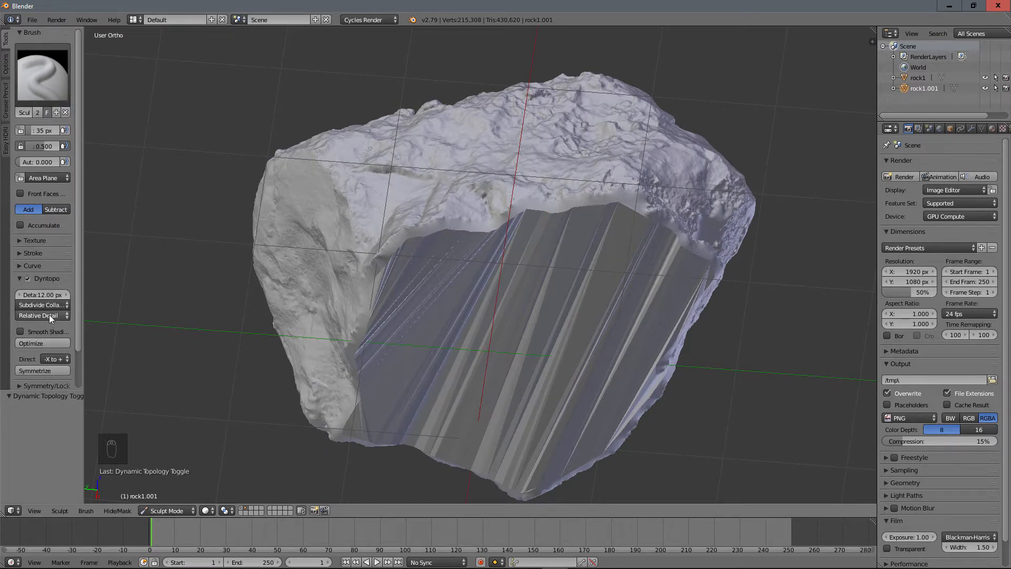
pyautogui.click(49, 314)
pyautogui.click(48, 291)
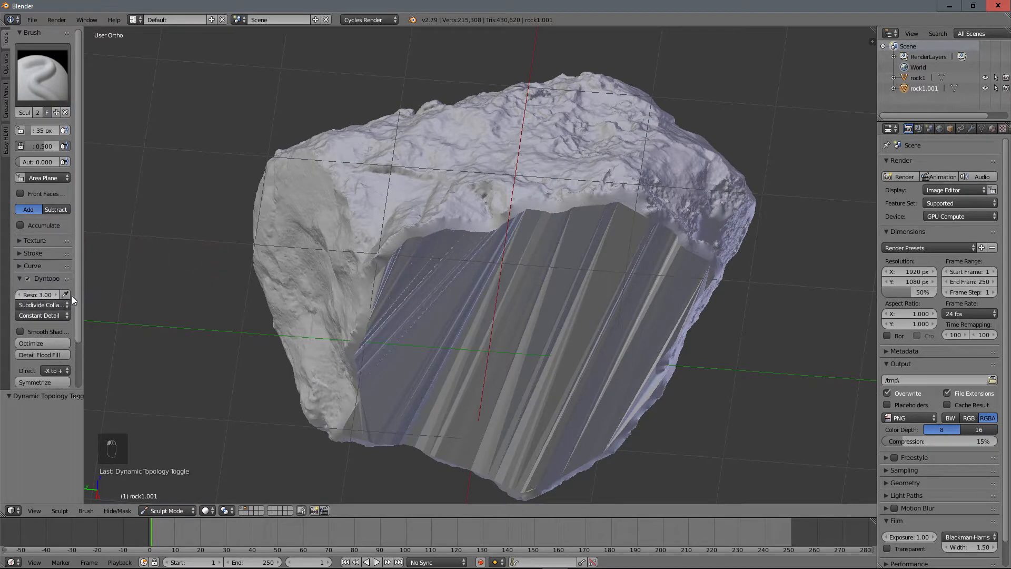
pyautogui.scroll(5, 454, 249)
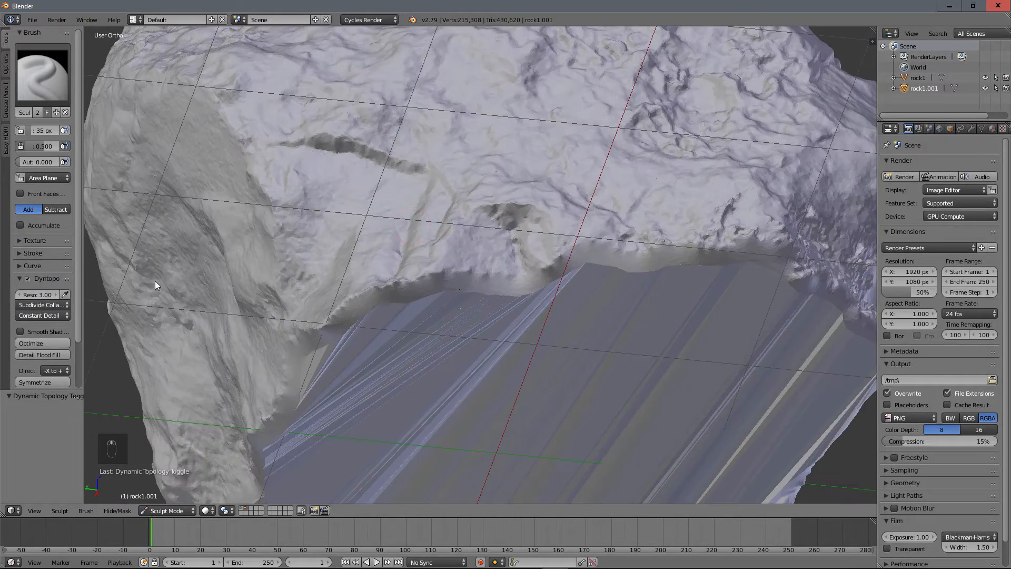
pyautogui.click(66, 294)
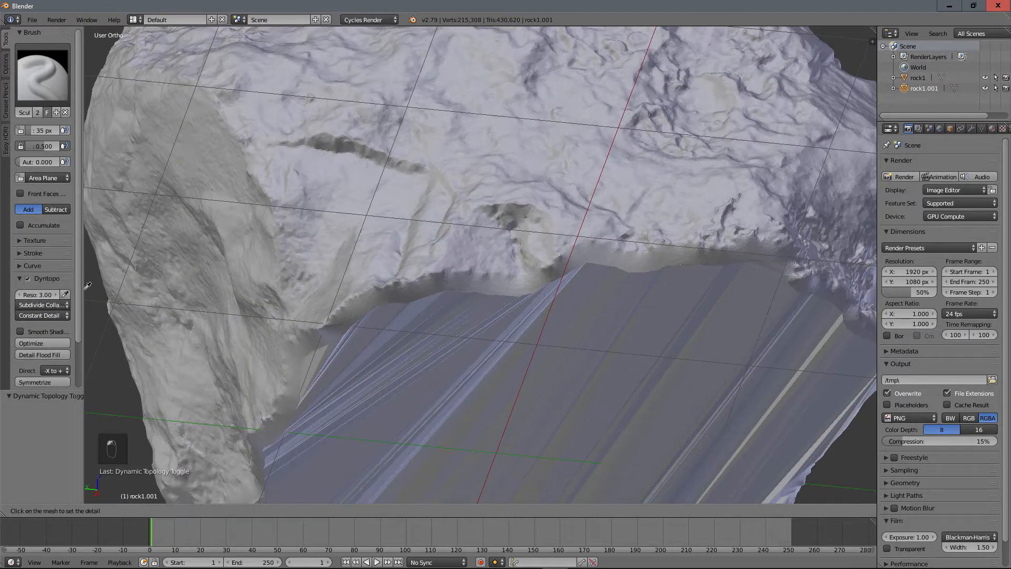
pyautogui.click(502, 219)
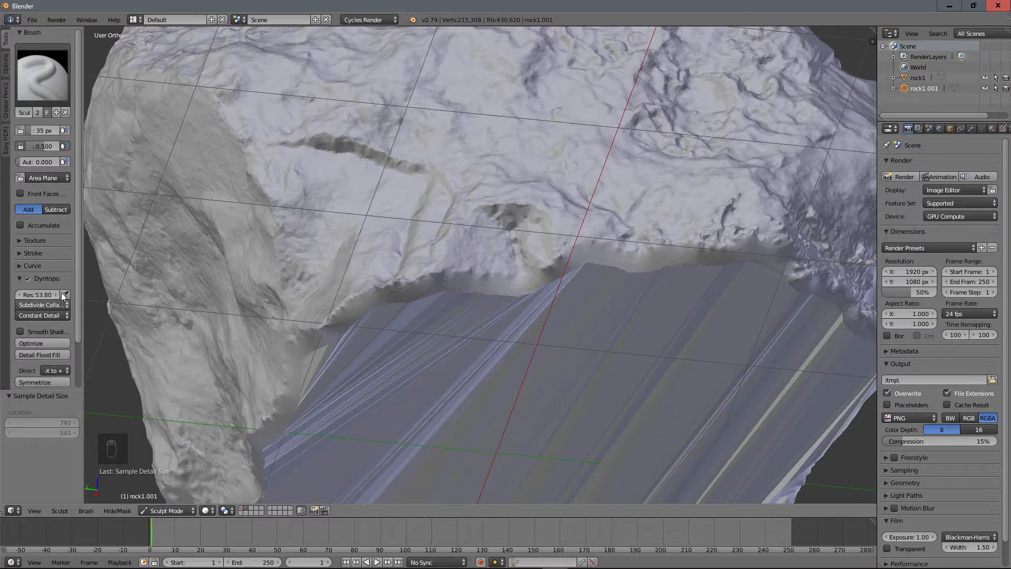
# - Choose the Clay brush and set its strength to 0.010 and its radius to 34 px
pyautogui.scroll(-8, 493, 237)
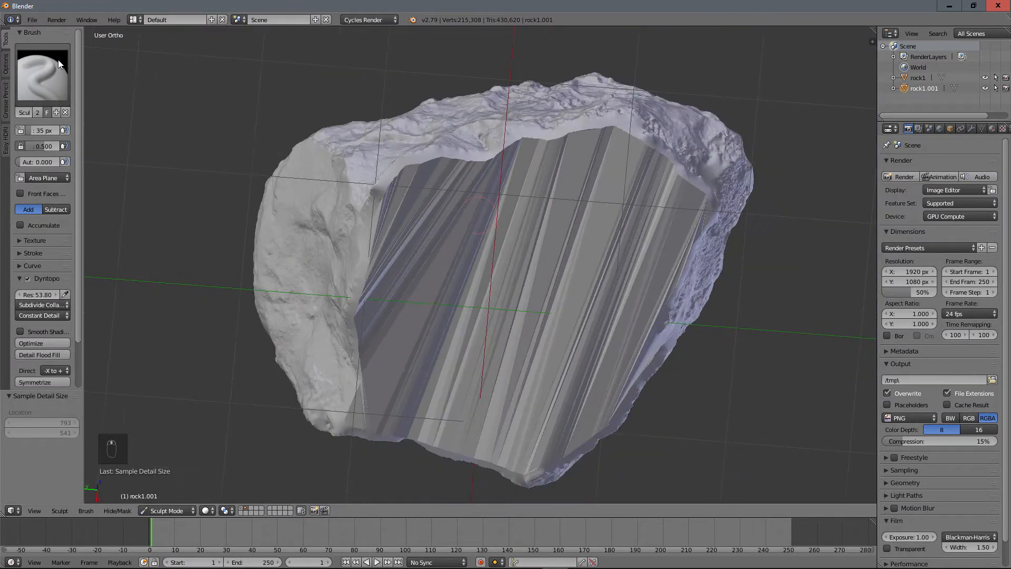
pyautogui.click(57, 59)
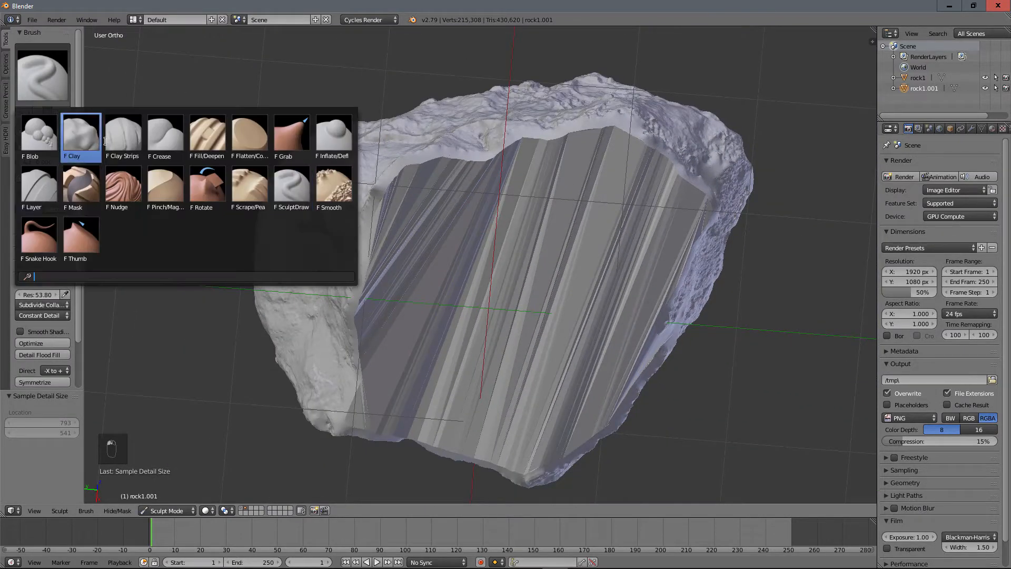
pyautogui.click(82, 135)
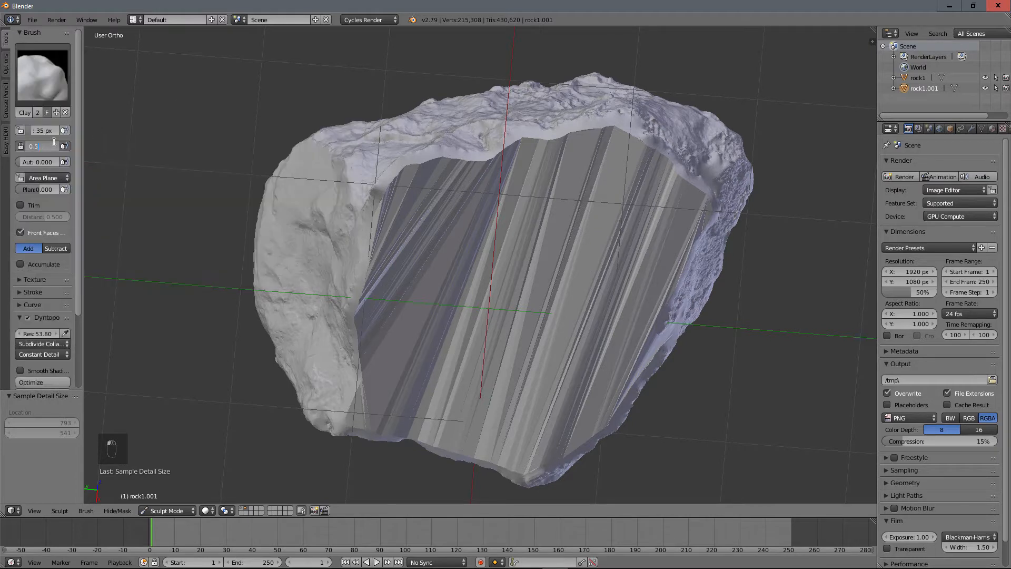
pyautogui.press('BackSpace')
pyautogui.press('BackSpace')
pyautogui.write('.01')
pyautogui.press('Return')
pyautogui.press('f')
pyautogui.click(444, 193)
# - Paint over the rock's filled base and along its rim with the weak Clay brush to subdivide the long, stretched faces
pyautogui.scroll(1, 561, 121)
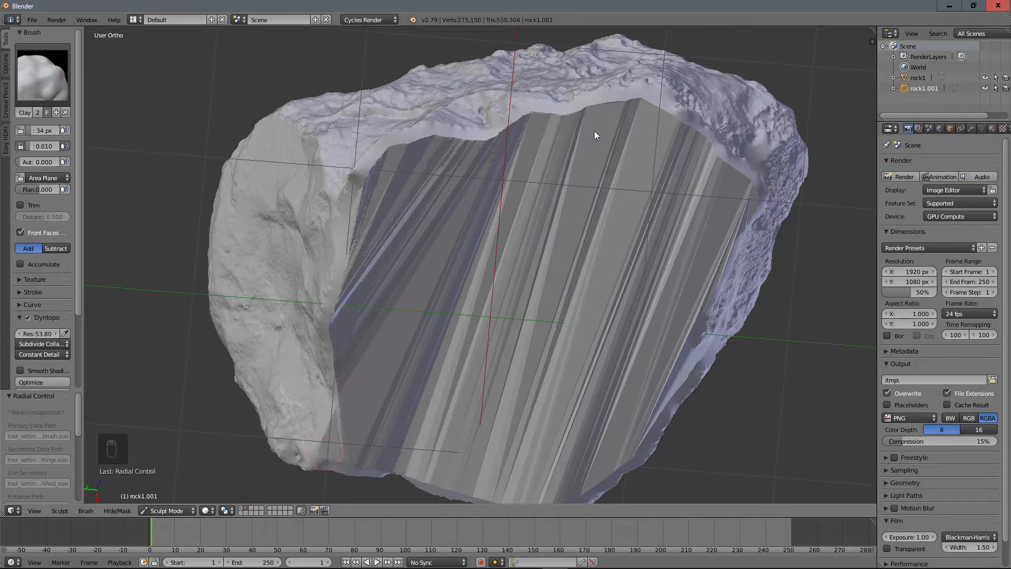
pyautogui.moveTo(594, 135); pyautogui.dragTo(617, 171, button='middle')
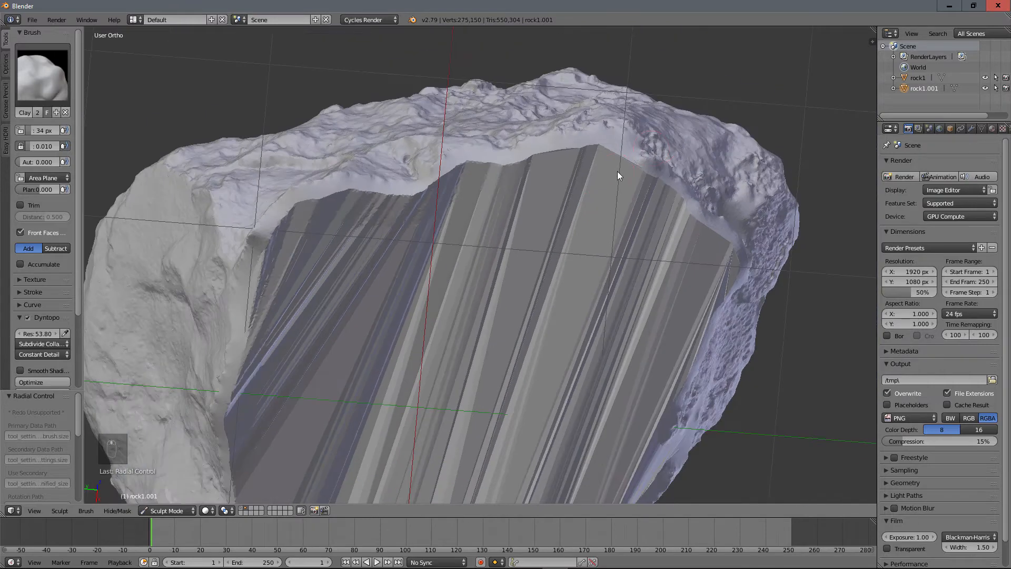
pyautogui.scroll(1, 621, 167)
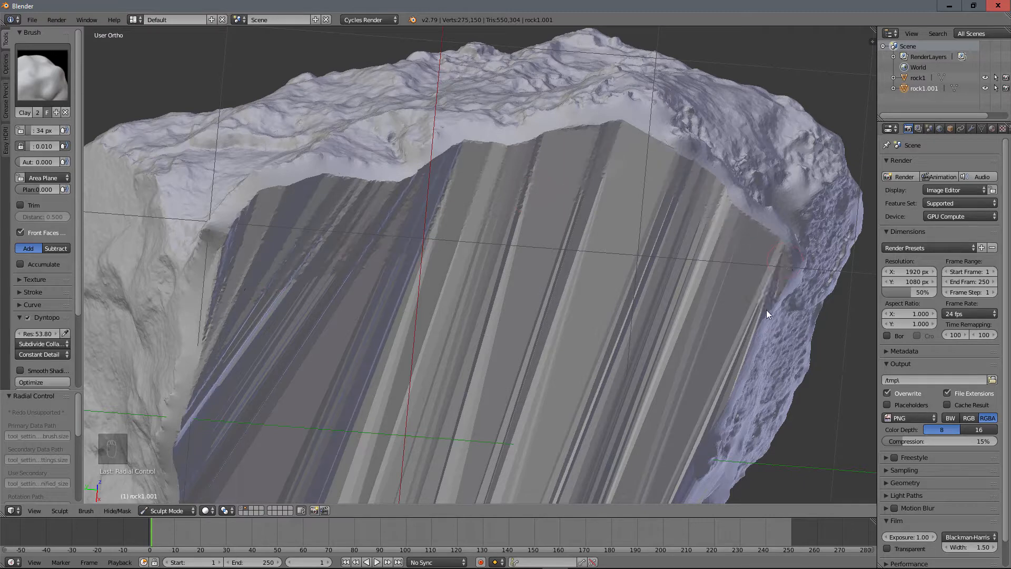
pyautogui.moveTo(725, 374); pyautogui.dragTo(700, 425)
pyautogui.moveTo(701, 425)
pyautogui.mouseDown(button='middle')
pyautogui.moveTo(671, 244)
pyautogui.moveTo(699, 178)
pyautogui.mouseUp(button='middle')
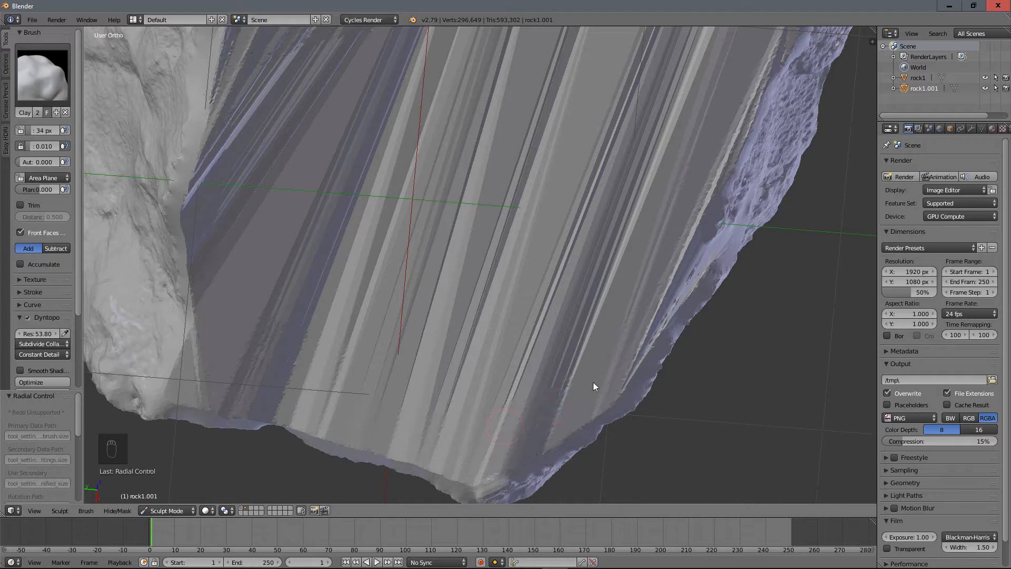
pyautogui.scroll(-5, 618, 345)
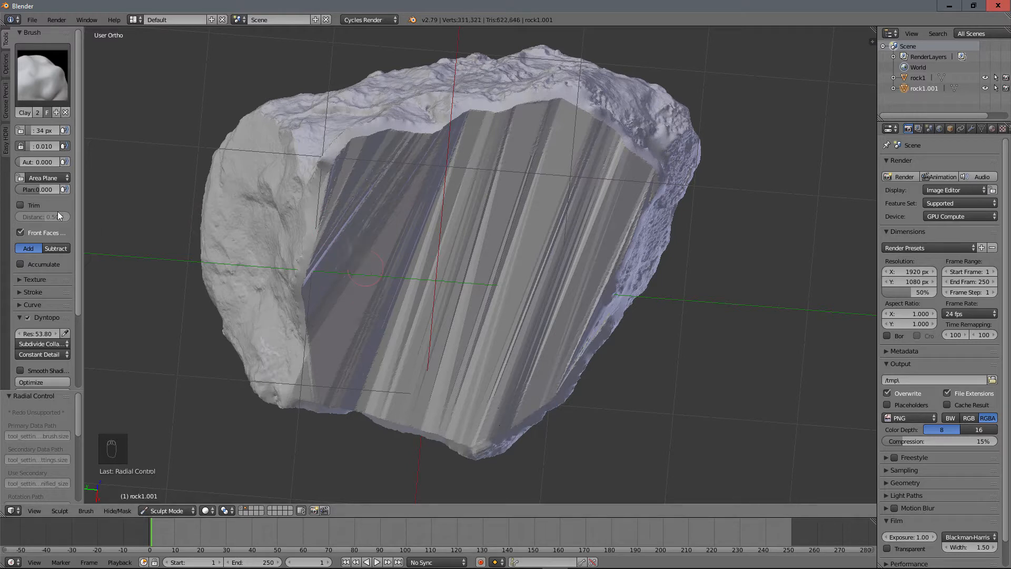
pyautogui.scroll(-5, 63, 273)
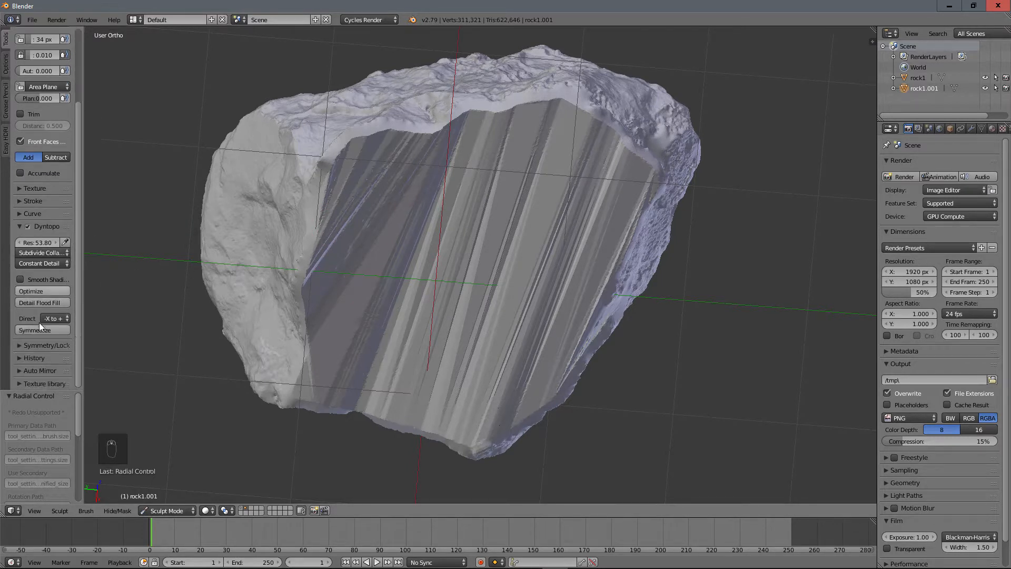
pyautogui.click(16, 345)
pyautogui.click(18, 347)
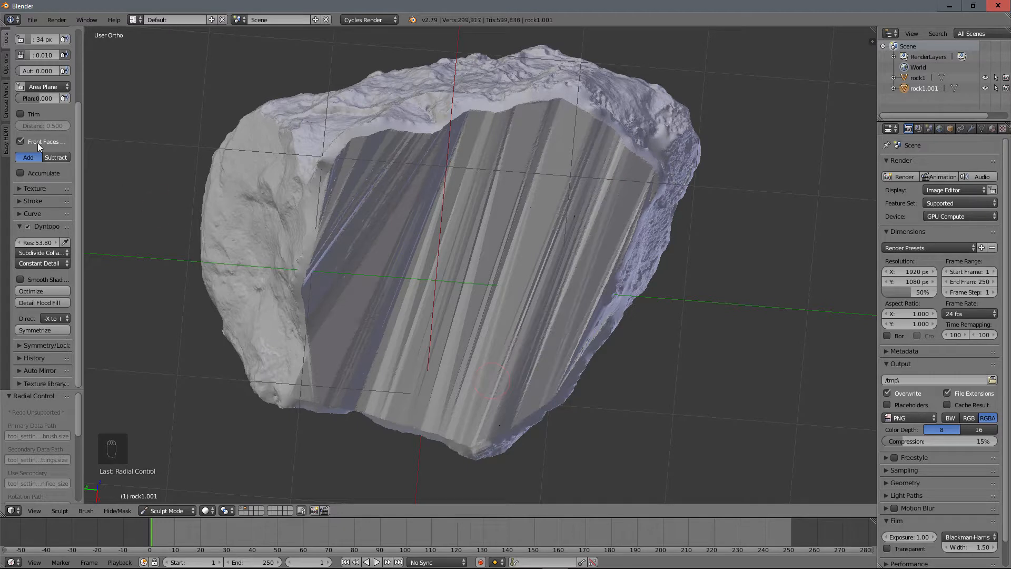
pyautogui.moveTo(574, 198); pyautogui.dragTo(543, 227)
# - Smooth the streaks across the rock's base with the Smooth brush at strength 0.500 and switch back to the Clay brush
pyautogui.moveTo(613, 182)
pyautogui.keyDown('shift'); pyautogui.mouseDown()
pyautogui.moveTo(589, 140)
pyautogui.moveTo(549, 113)
pyautogui.mouseUp(); pyautogui.keyUp('shift')
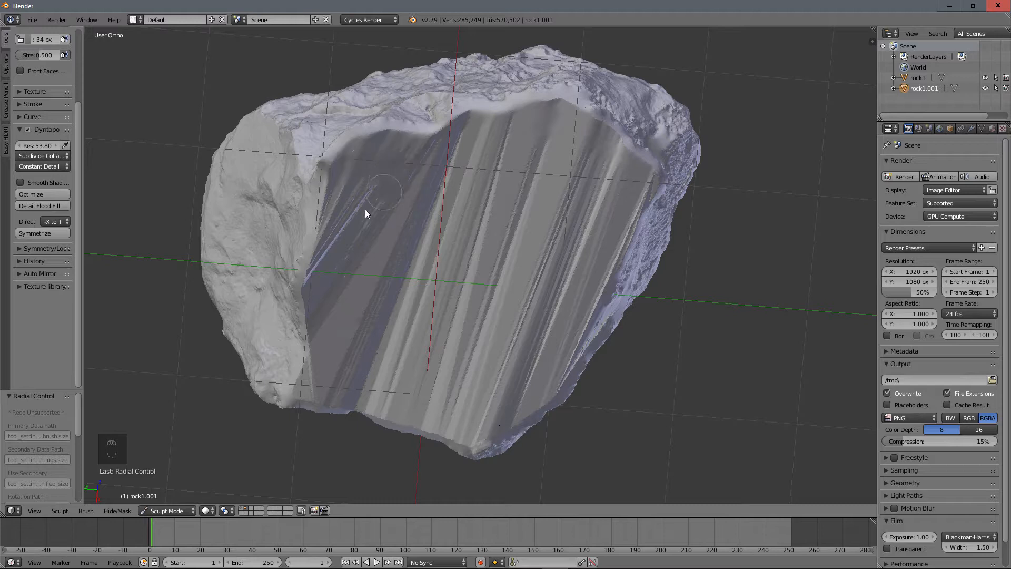
pyautogui.keyDown('shift'); pyautogui.moveTo(367, 213); pyautogui.dragTo(331, 219); pyautogui.keyUp('shift')
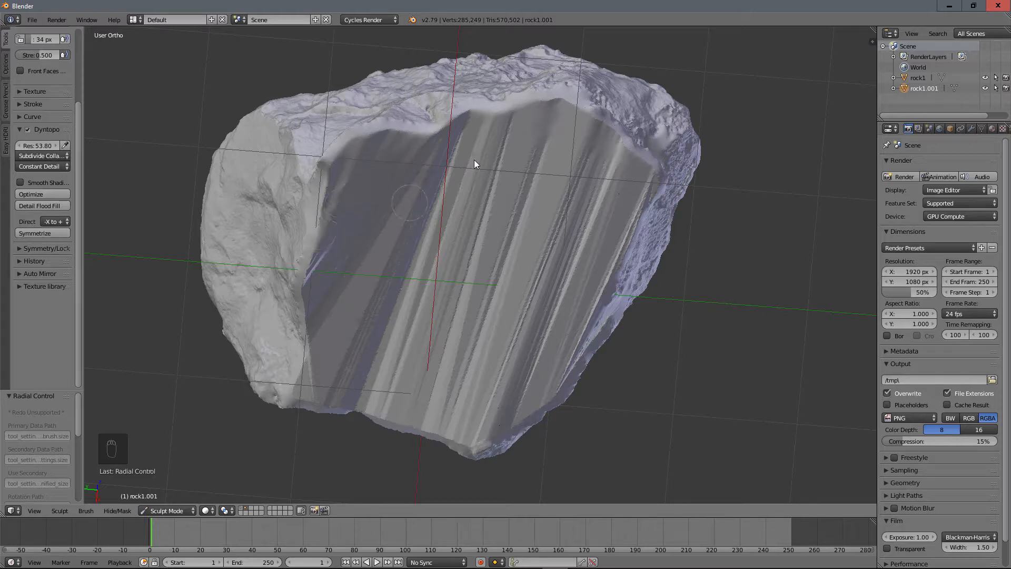
pyautogui.moveTo(579, 191)
pyautogui.mouseDown()
pyautogui.moveTo(602, 156)
pyautogui.moveTo(545, 277)
pyautogui.moveTo(564, 283)
pyautogui.moveTo(558, 337)
pyautogui.moveTo(652, 186)
pyautogui.mouseUp()
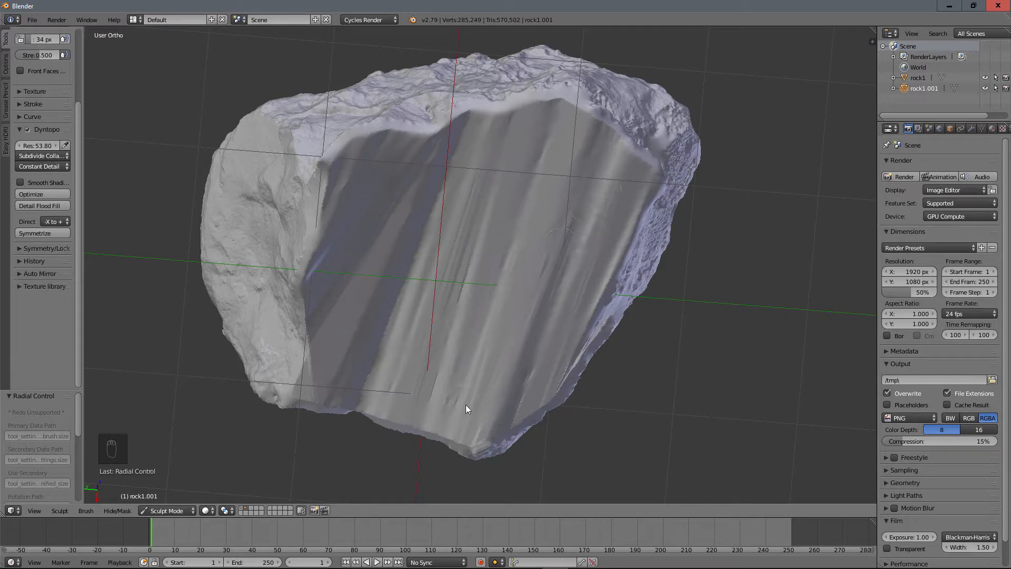
pyautogui.press('c')
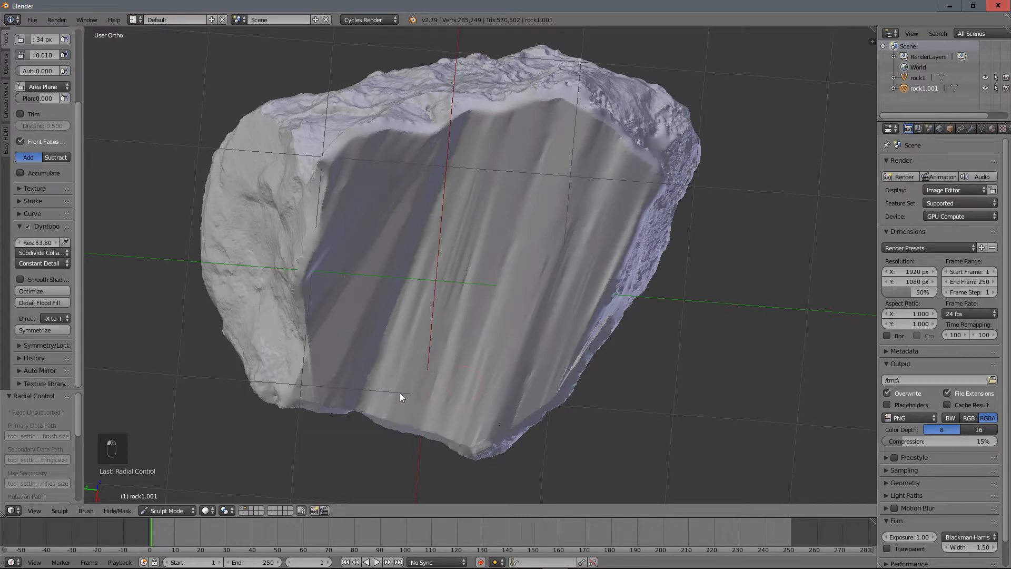
pyautogui.press('s')
pyautogui.press('c')
# - Choose the Clay Strips brush and set its radius to 60 px and its strength to 0.786
pyautogui.moveTo(392, 324)
pyautogui.mouseDown(button='middle')
pyautogui.moveTo(525, 266)
pyautogui.moveTo(498, 281)
pyautogui.moveTo(504, 238)
pyautogui.mouseUp(button='middle')
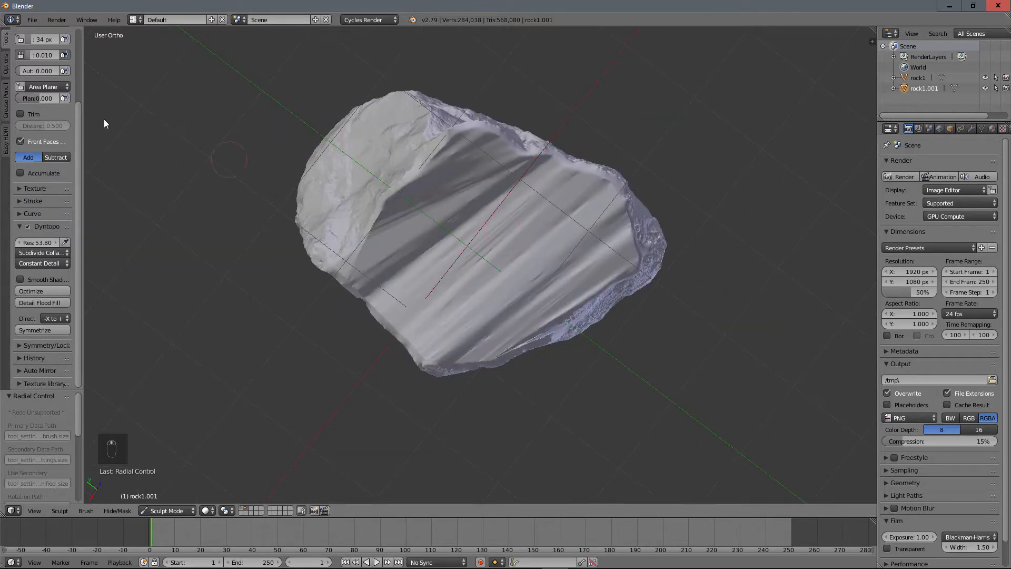
pyautogui.scroll(5, 59, 126)
pyautogui.click(33, 81)
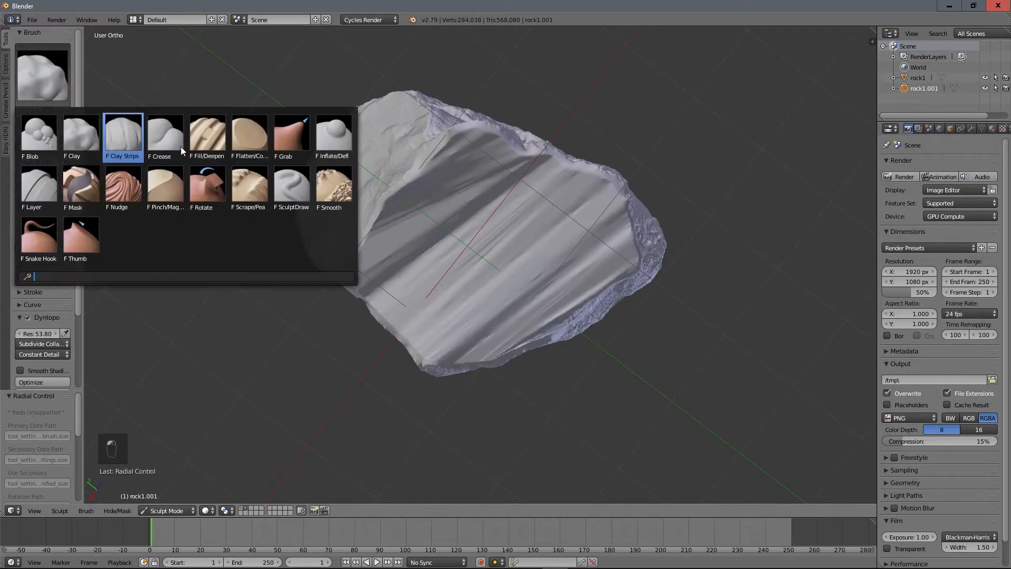
pyautogui.scroll(3, 553, 216)
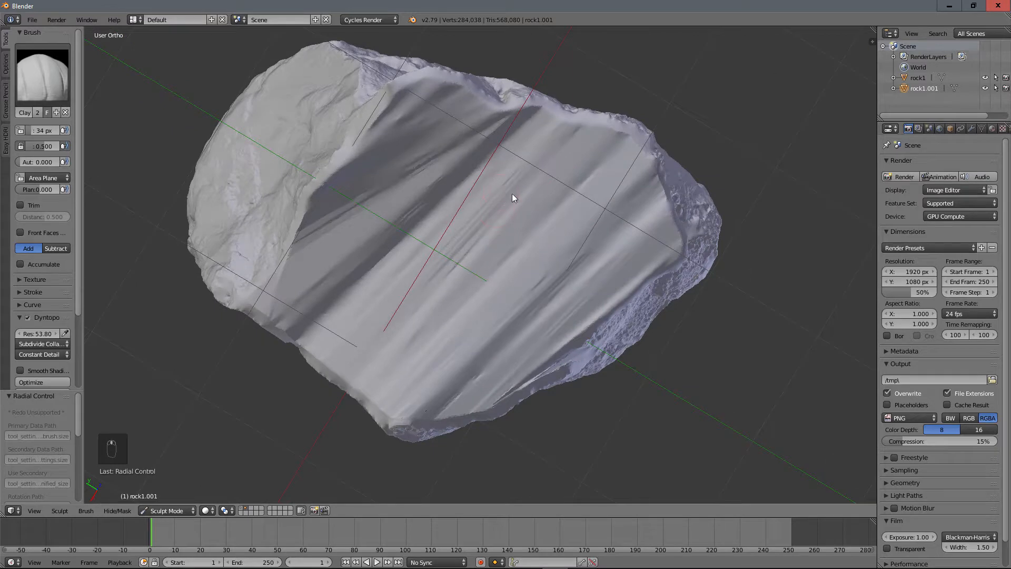
pyautogui.press('f')
pyautogui.click(522, 200)
pyautogui.moveTo(37, 150); pyautogui.dragTo(53, 150)
# - Sculpt broad, curving Clay Strips strokes across the middle and along the edges of the rock's base
pyautogui.moveTo(442, 138)
pyautogui.mouseDown()
pyautogui.moveTo(535, 175)
pyautogui.moveTo(603, 230)
pyautogui.moveTo(410, 295)
pyautogui.mouseUp()
pyautogui.moveTo(430, 200)
pyautogui.mouseDown()
pyautogui.moveTo(440, 257)
pyautogui.moveTo(418, 280)
pyautogui.moveTo(466, 323)
pyautogui.moveTo(516, 280)
pyautogui.mouseUp()
pyautogui.scroll(-2, 416, 263)
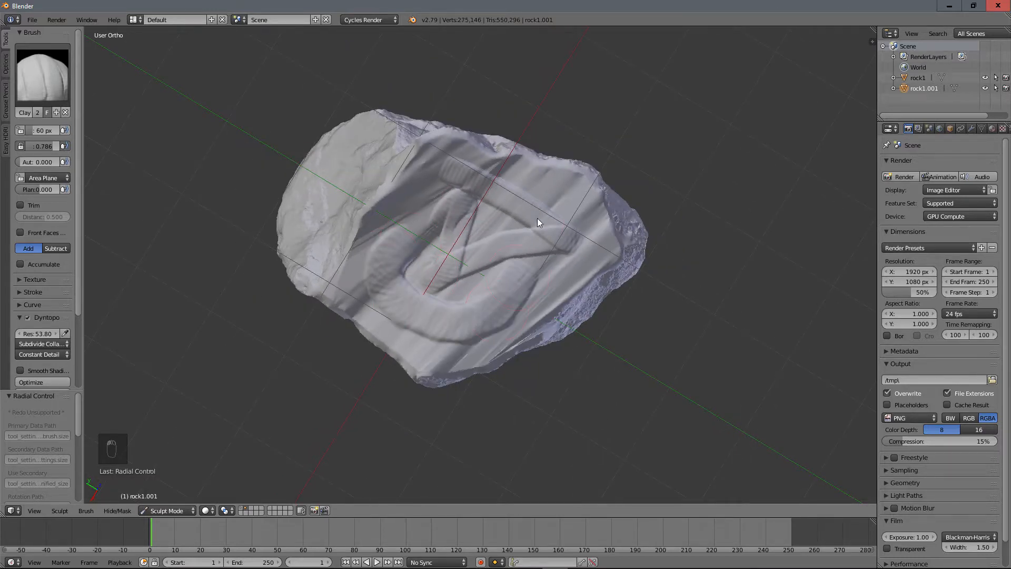
pyautogui.scroll(3, 542, 205)
pyautogui.moveTo(633, 133)
pyautogui.mouseDown()
pyautogui.moveTo(586, 93)
pyautogui.moveTo(357, 127)
pyautogui.moveTo(261, 262)
pyautogui.moveTo(317, 401)
pyautogui.mouseUp()
pyautogui.scroll(-5, 516, 348)
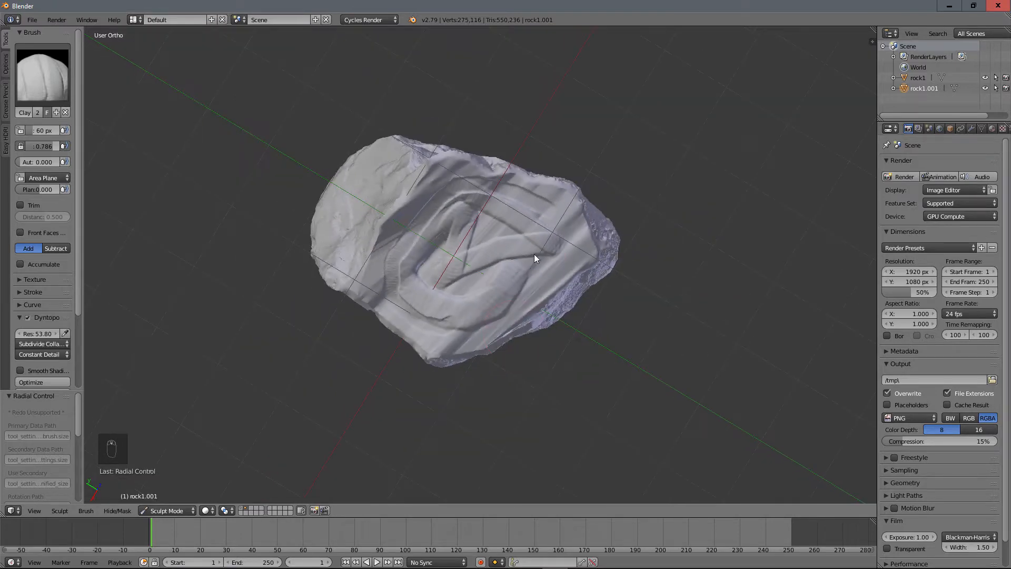
# - Smooth the Clay Strips strokes across the middle of the rock's base with the Smooth brush at strength 0.500
pyautogui.press('s')
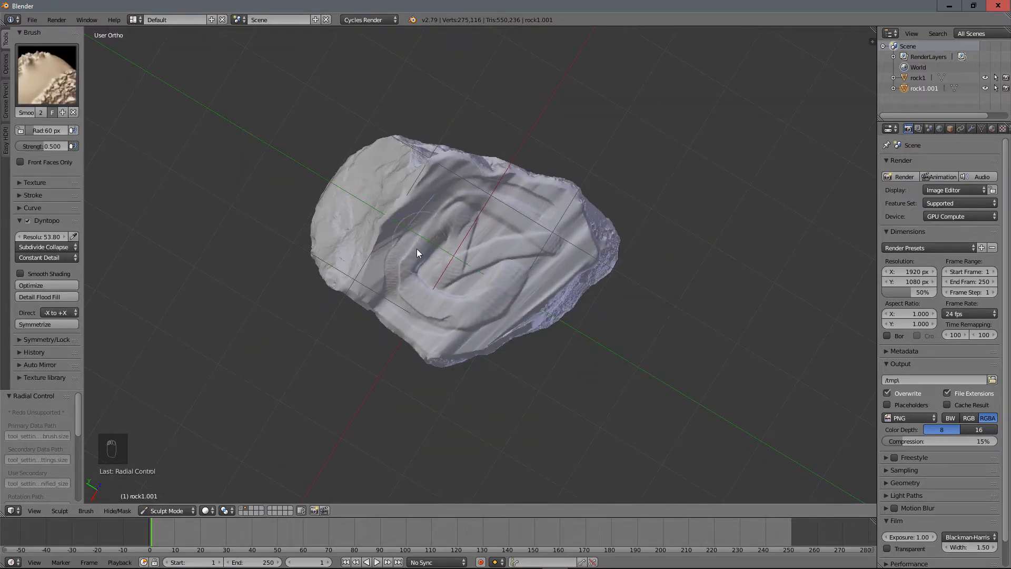
pyautogui.moveTo(440, 262); pyautogui.dragTo(463, 228)
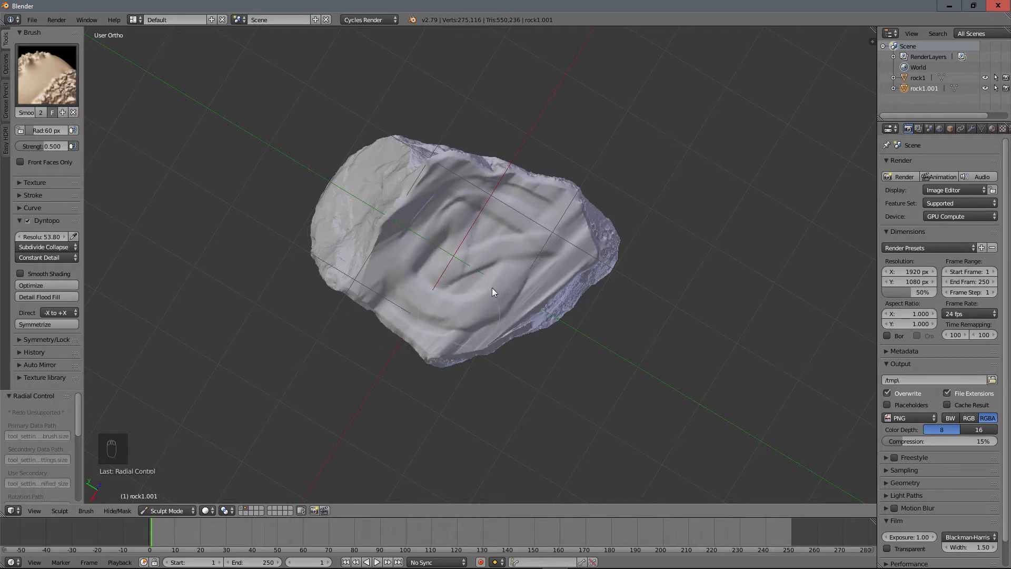
pyautogui.scroll(3, 506, 237)
pyautogui.moveTo(510, 218); pyautogui.dragTo(544, 200, button='middle')
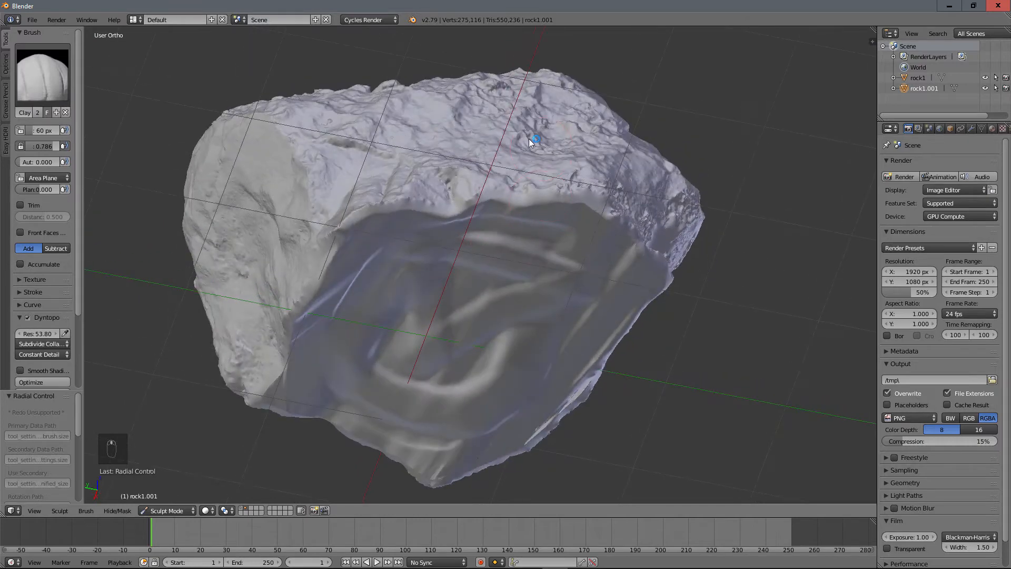
# - Smooth the rim where the filled base meets the scanned rock with the Smooth brush at 60 px
pyautogui.moveTo(237, 245); pyautogui.dragTo(451, 128, button='middle')
pyautogui.scroll(3, 452, 126)
pyautogui.moveTo(465, 94)
pyautogui.keyDown('shift'); pyautogui.mouseDown(button='middle')
pyautogui.moveTo(514, 244)
pyautogui.moveTo(517, 216)
pyautogui.mouseUp(button='middle'); pyautogui.keyUp('shift')
pyautogui.press('s')
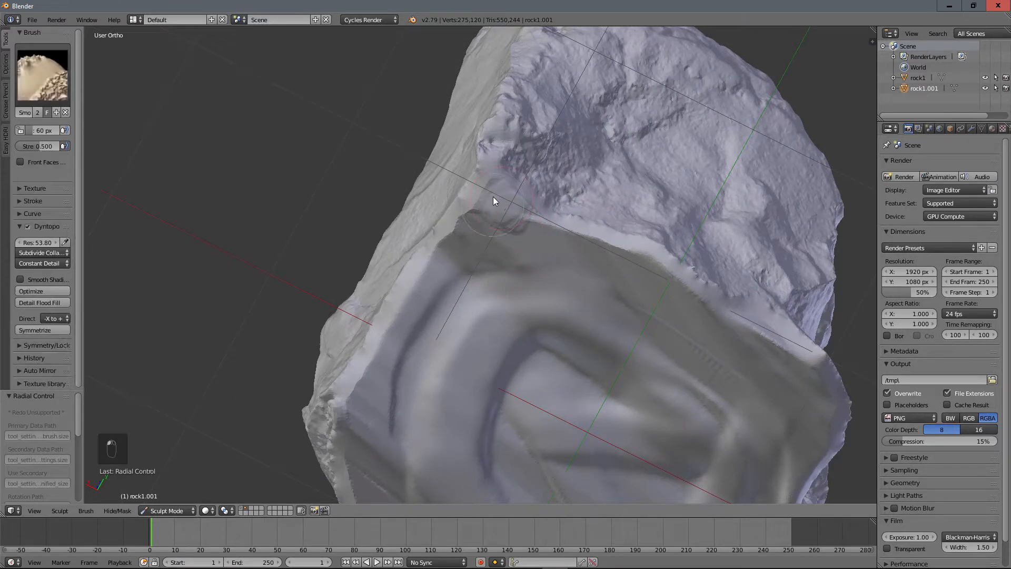
pyautogui.moveTo(493, 196); pyautogui.dragTo(491, 213)
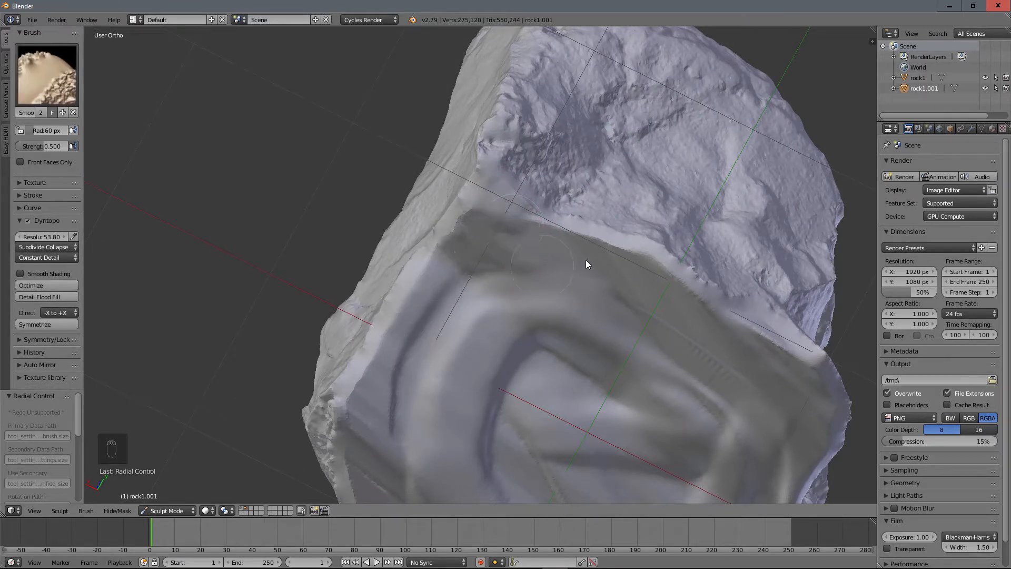
pyautogui.keyDown('shift'); pyautogui.moveTo(768, 365); pyautogui.dragTo(779, 371); pyautogui.keyUp('shift')
# - Smooth the remaining streaks and ridges along the outer edges of the rock's base
pyautogui.scroll(-1, 606, 352)
pyautogui.keyDown('shift'); pyautogui.moveTo(595, 329); pyautogui.dragTo(615, 195, button='middle'); pyautogui.keyUp('shift')
pyautogui.scroll(1, 527, 247)
pyautogui.keyDown('shift'); pyautogui.moveTo(389, 343); pyautogui.dragTo(390, 377); pyautogui.keyUp('shift')
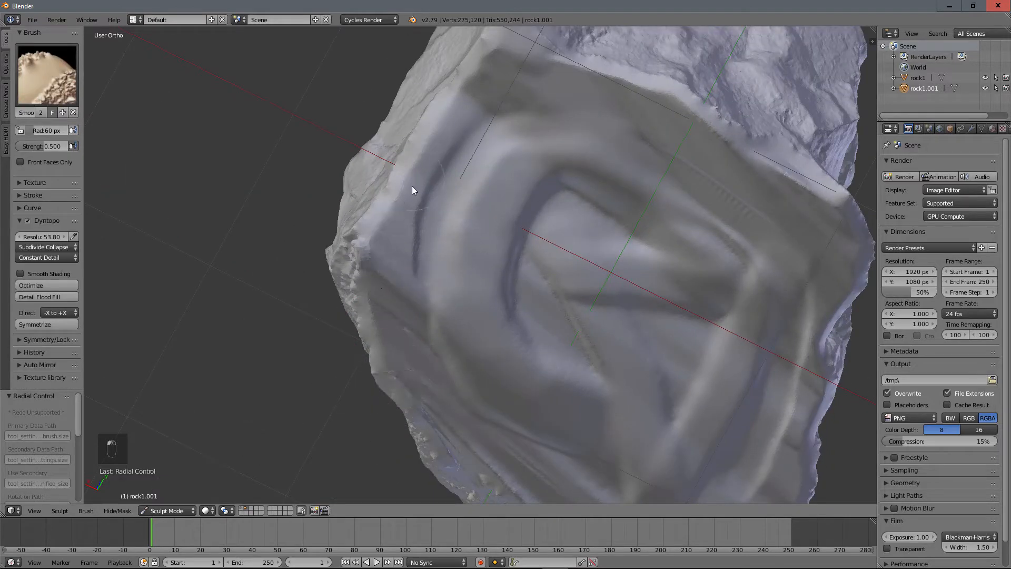
pyautogui.moveTo(412, 185)
pyautogui.mouseDown(button='middle')
pyautogui.moveTo(546, 164)
pyautogui.moveTo(471, 271)
pyautogui.mouseUp(button='middle')
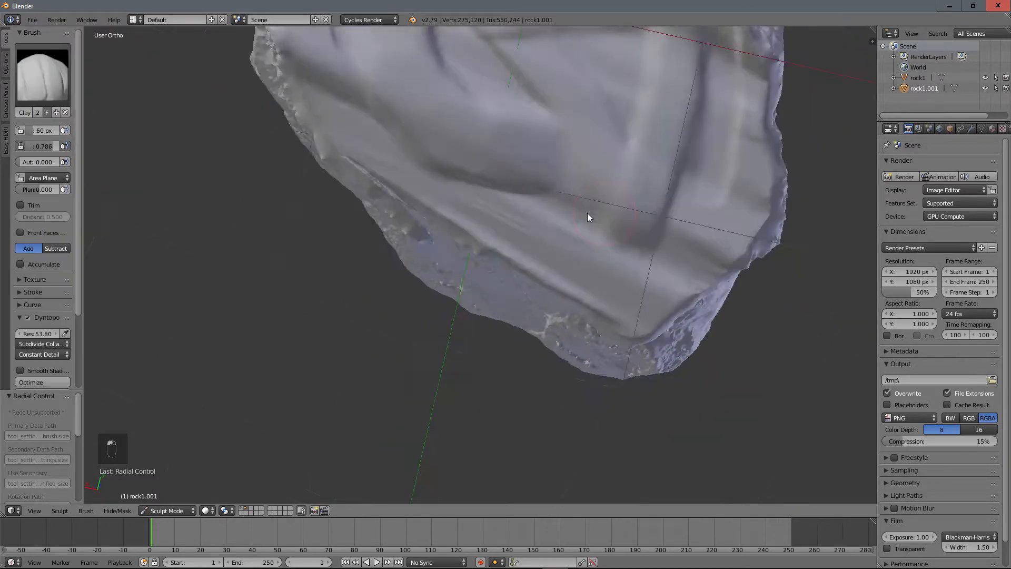
pyautogui.moveTo(588, 217)
pyautogui.mouseDown(button='middle')
pyautogui.moveTo(532, 239)
pyautogui.moveTo(639, 192)
pyautogui.mouseUp(button='middle')
pyautogui.press('shift')
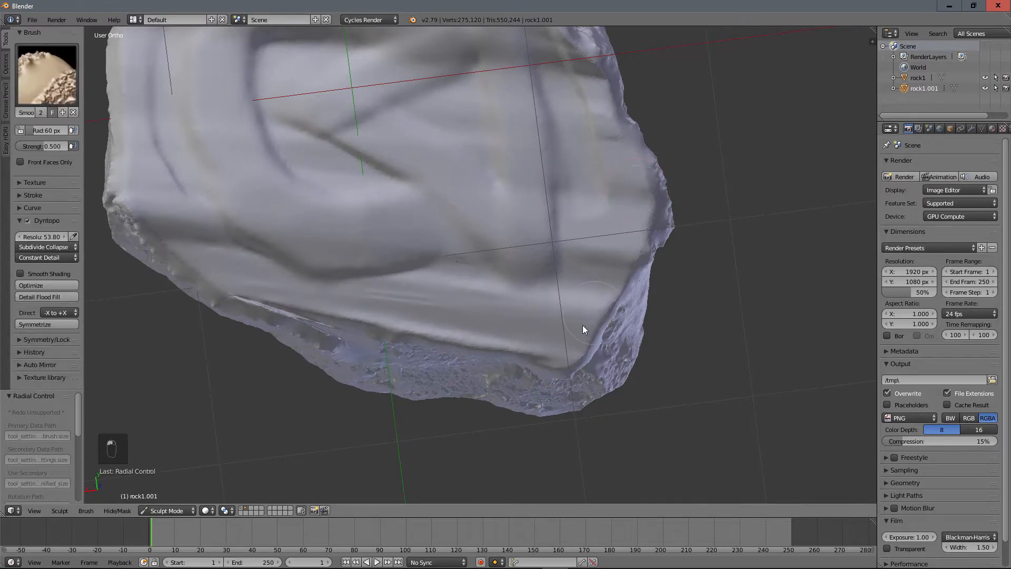
pyautogui.moveTo(582, 330); pyautogui.dragTo(507, 179, button='middle')
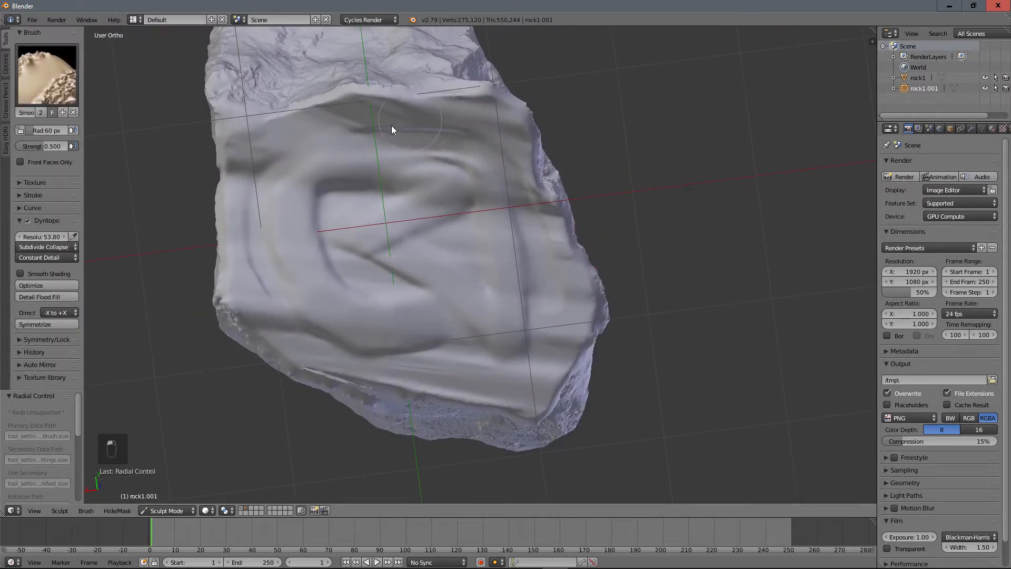
pyautogui.scroll(-5, 445, 208)
pyautogui.scroll(3, 482, 227)
pyautogui.moveTo(459, 251)
pyautogui.mouseDown(button='middle')
pyautogui.moveTo(482, 227)
pyautogui.moveTo(527, 279)
pyautogui.mouseUp(button='middle')
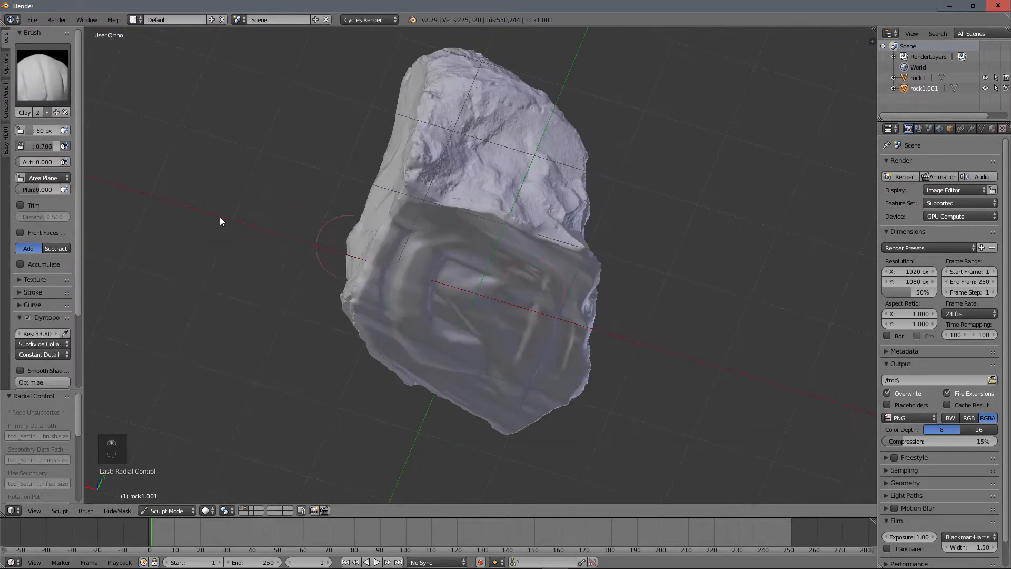
# - Choose the SculptDraw brush and add a new texture to it
pyautogui.click(53, 71)
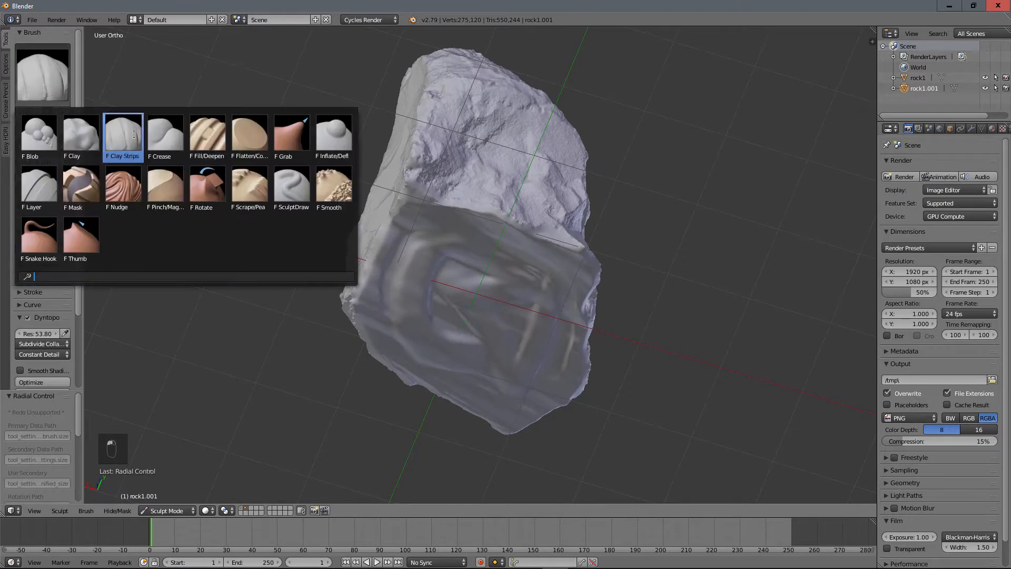
pyautogui.click(304, 185)
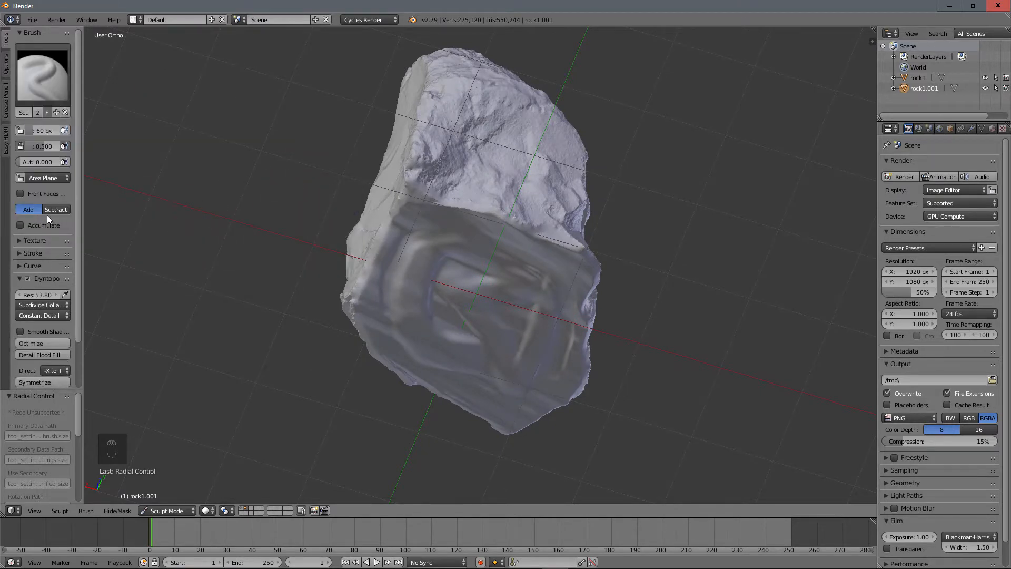
pyautogui.scroll(-3, 47, 215)
pyautogui.click(15, 188)
pyautogui.click(36, 234)
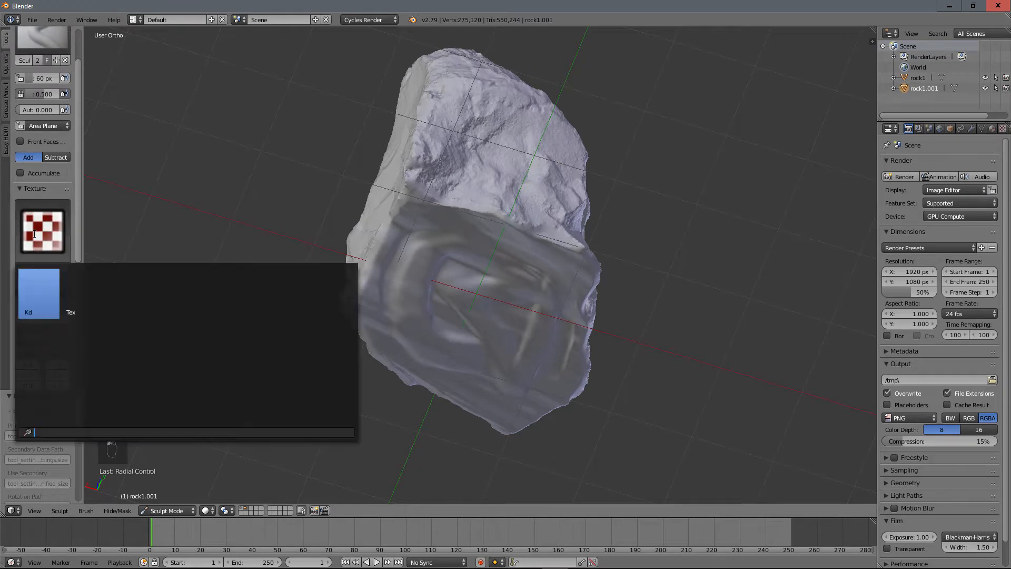
pyautogui.click(33, 268)
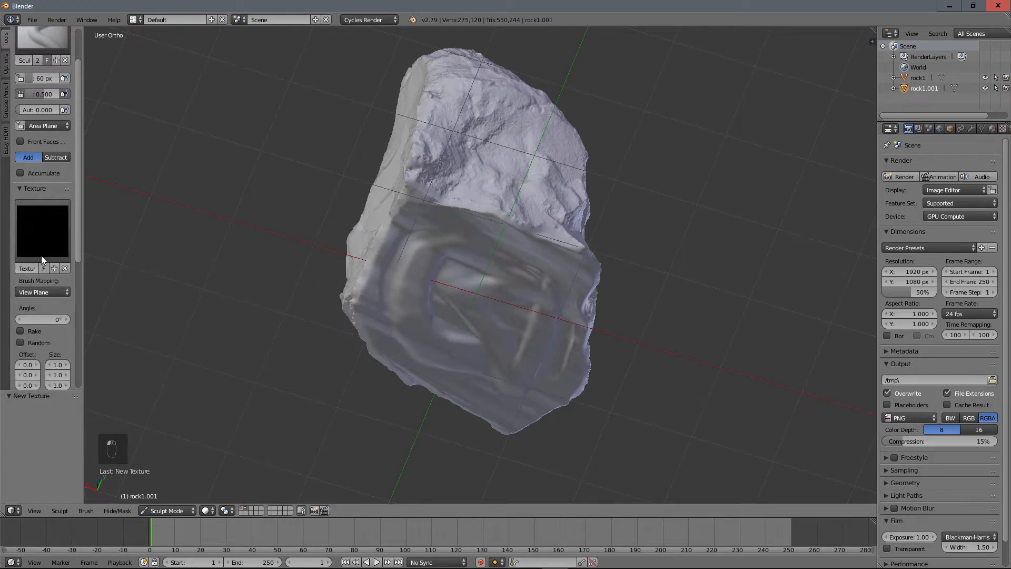
# - Show the texture properties in a widened Properties editor and unlink rock1.jpg from the material's image texture
pyautogui.click(1002, 129)
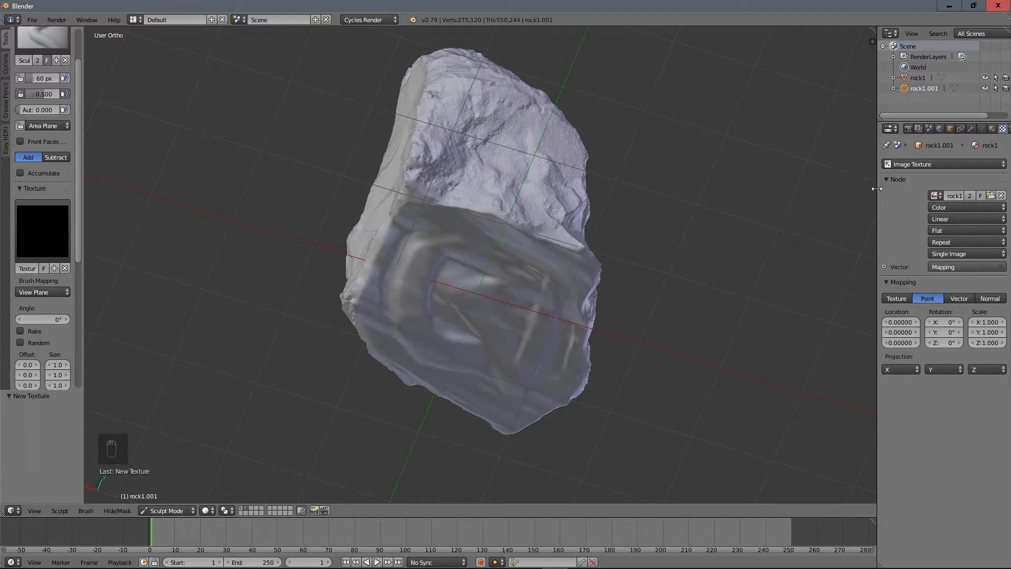
pyautogui.moveTo(877, 189); pyautogui.dragTo(813, 191)
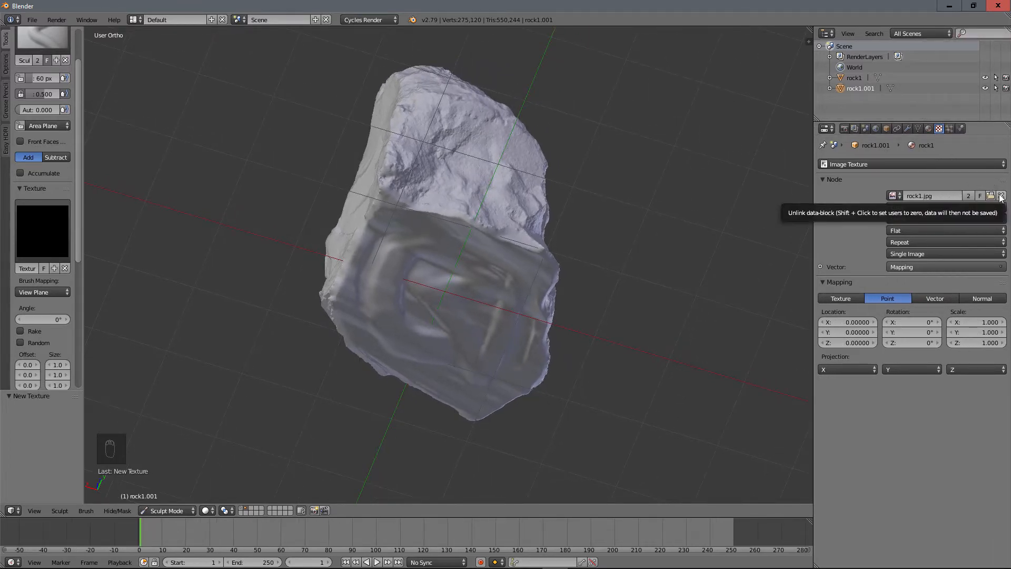
pyautogui.click(1000, 196)
# - Load Brown_rock_02_Height.png from the Tuto Photogrammetry textures folder into the image texture, browsing the files as thumbnails
pyautogui.click(943, 194)
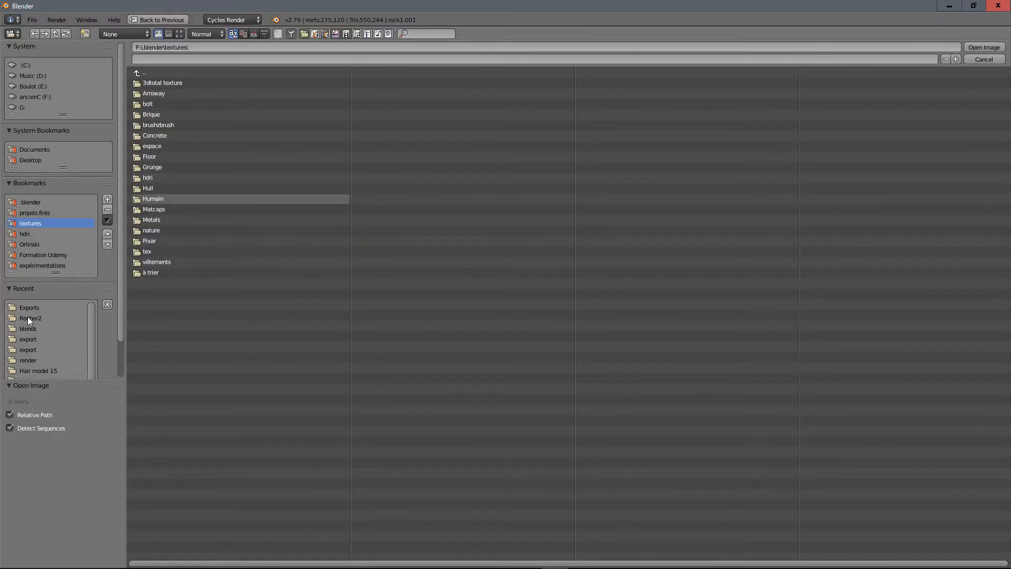
pyautogui.click(31, 159)
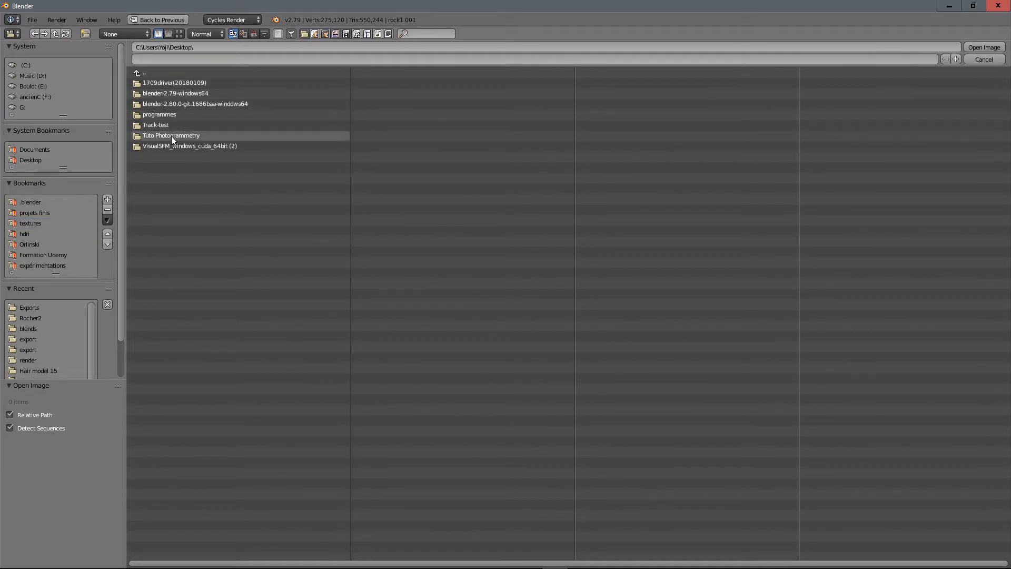
pyautogui.click(172, 135)
pyautogui.click(166, 125)
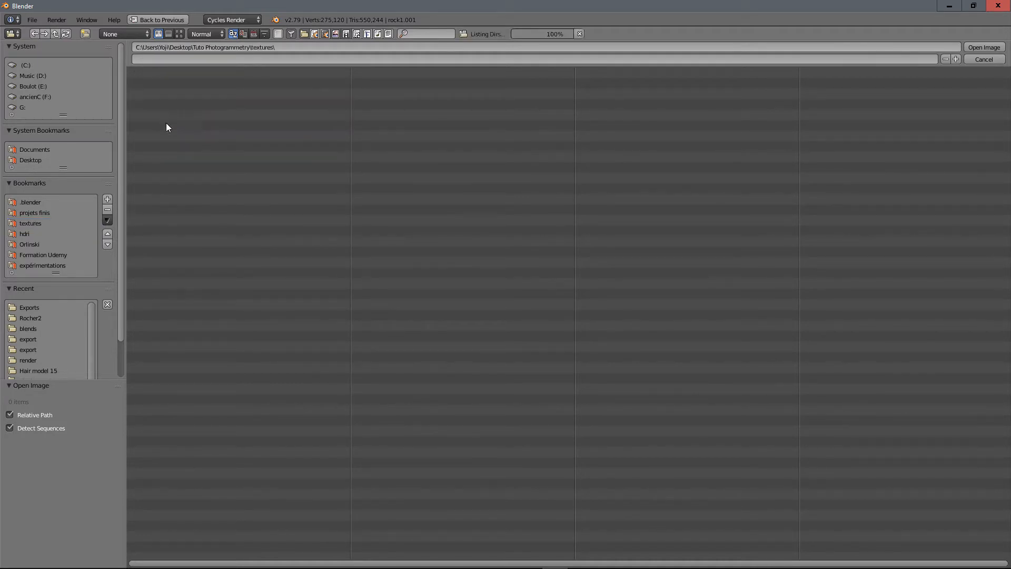
pyautogui.click(179, 34)
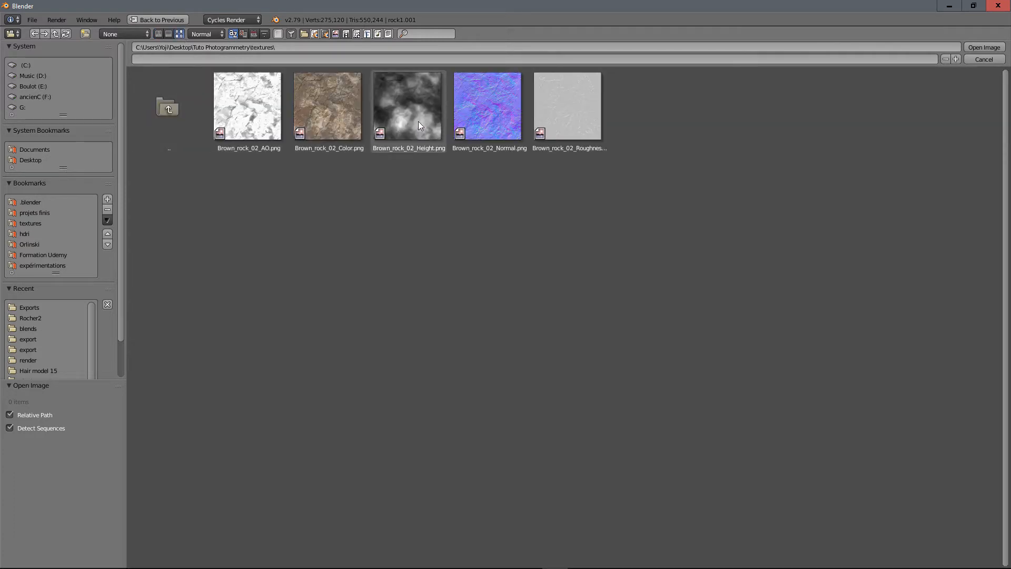
pyautogui.click(430, 96)
pyautogui.click(984, 47)
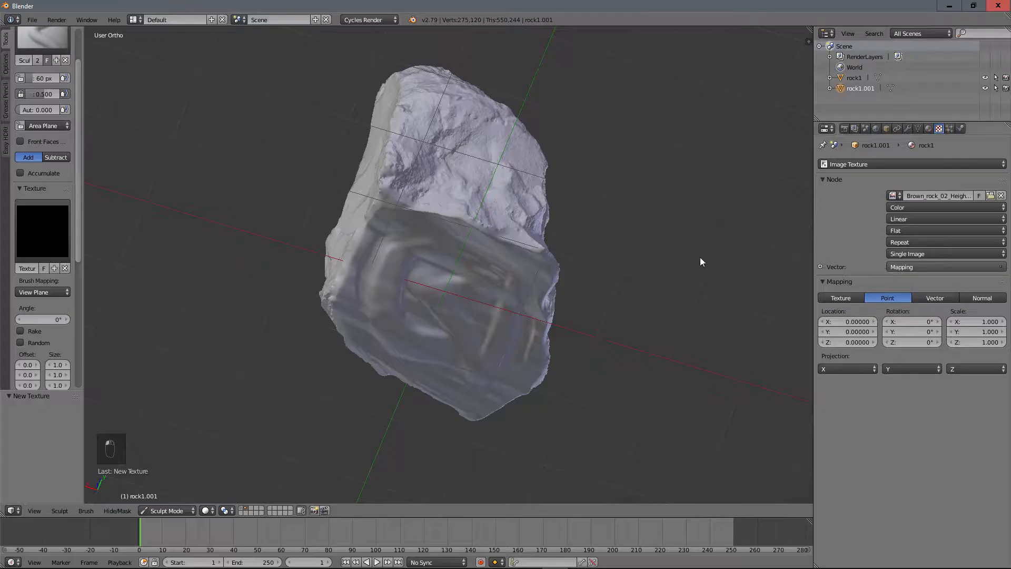
# - Set the SculptDraw brush strength to 0.1
pyautogui.scroll(4, 466, 292)
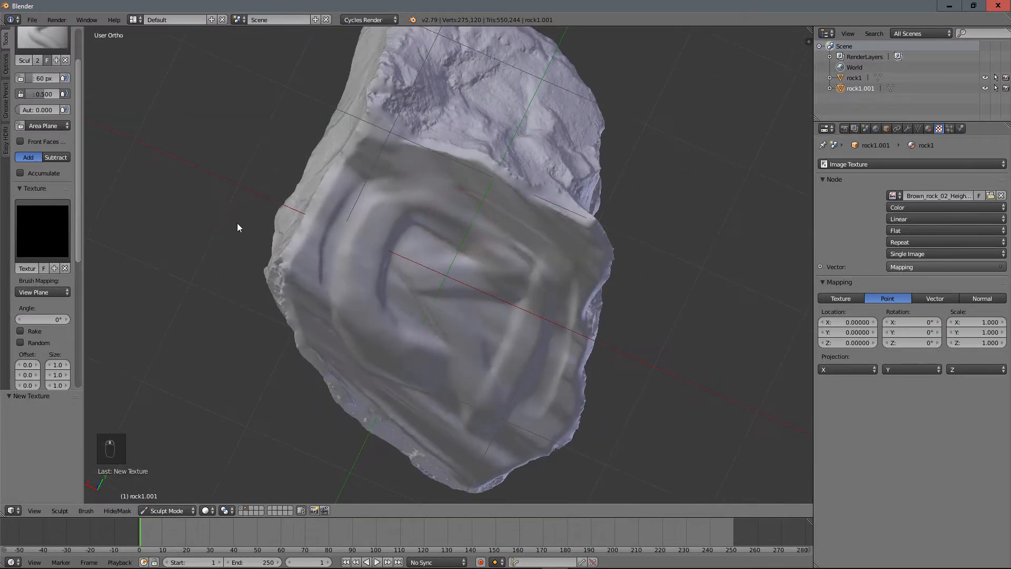
pyautogui.click(56, 93)
pyautogui.write('0.1')
pyautogui.press('Return')
# - Switch the texture properties to the brush's texture and assign Brown_rock_02_Height.png as its image
pyautogui.click(49, 238)
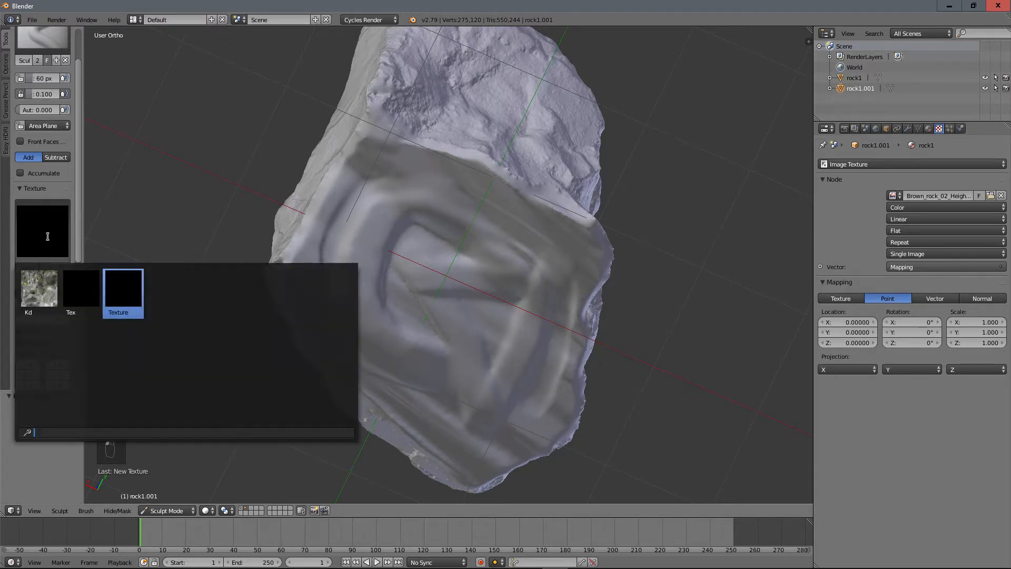
pyautogui.click(899, 165)
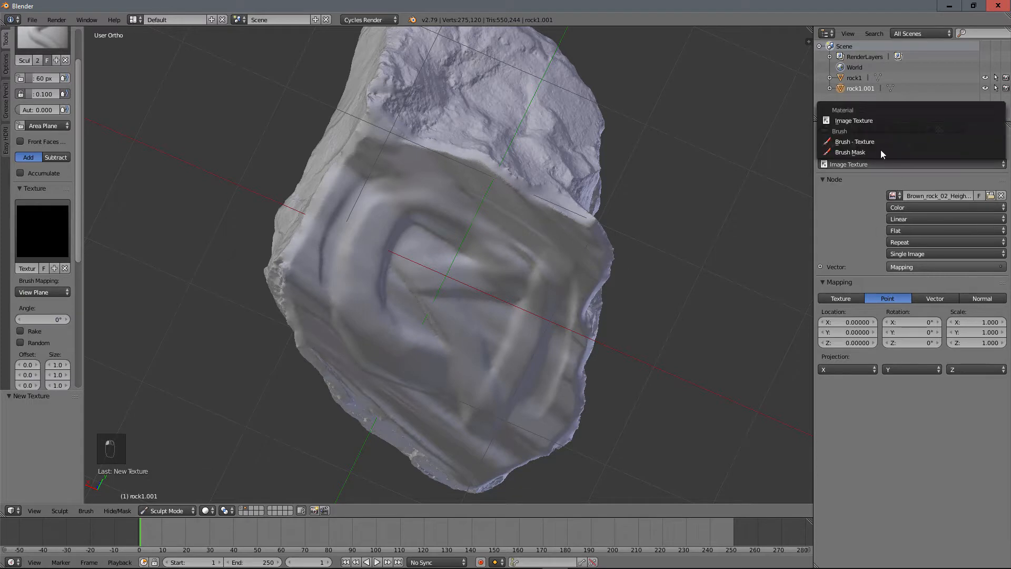
pyautogui.click(877, 141)
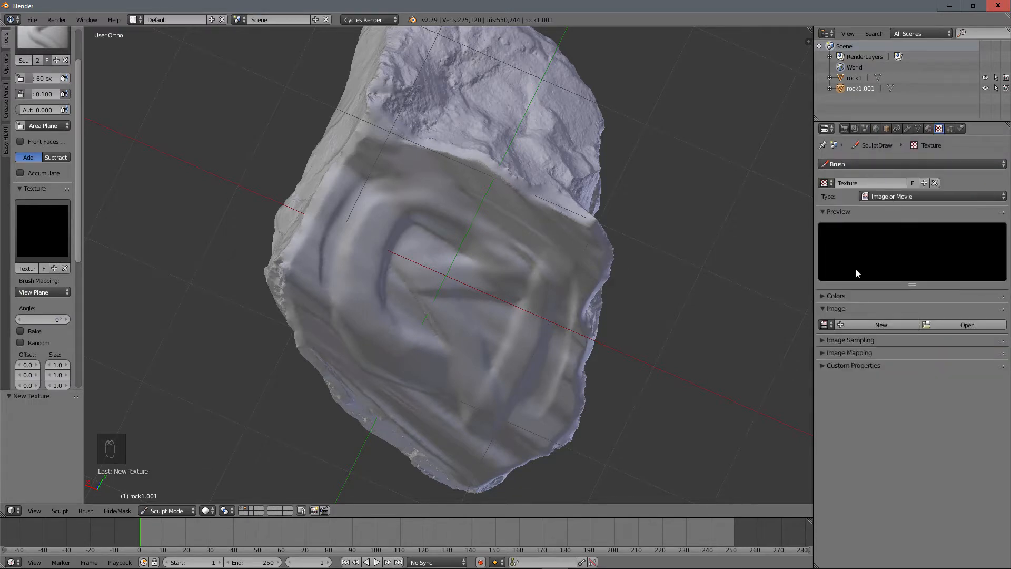
pyautogui.click(826, 324)
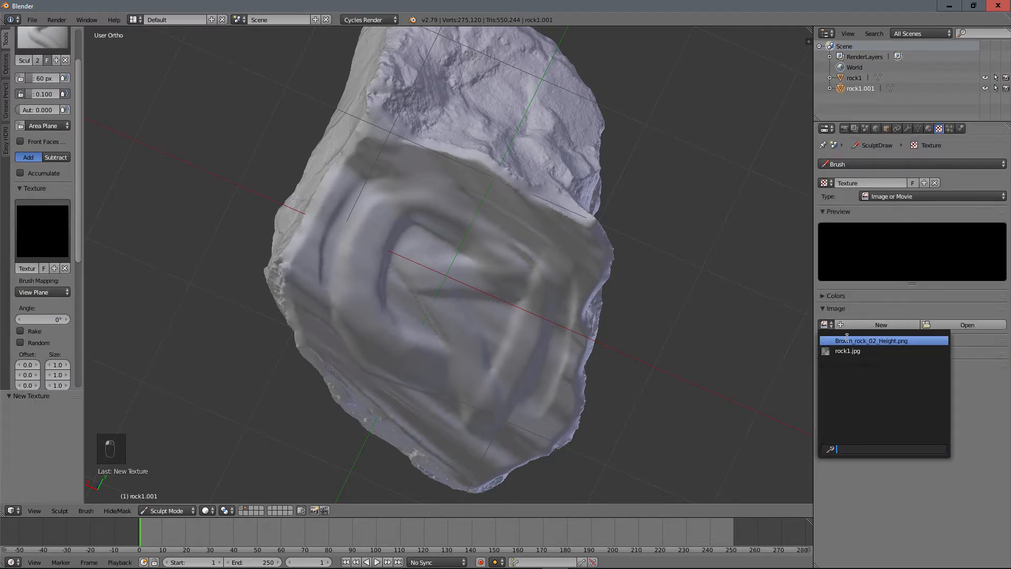
pyautogui.click(846, 340)
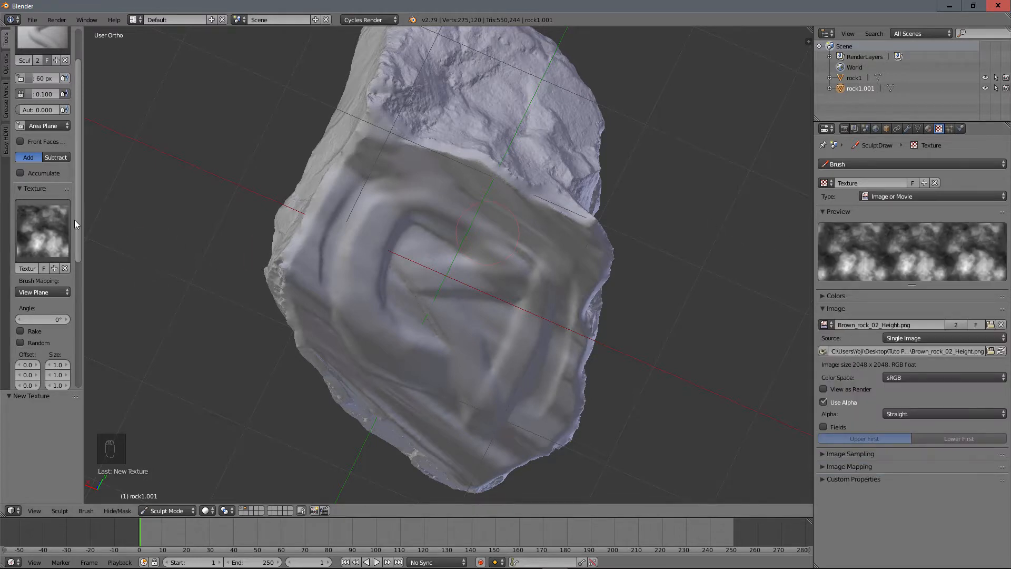
# - Set the brush texture's mapping to Area Plane and the stroke method to Anchored
pyautogui.scroll(-2, 72, 277)
pyautogui.click(58, 249)
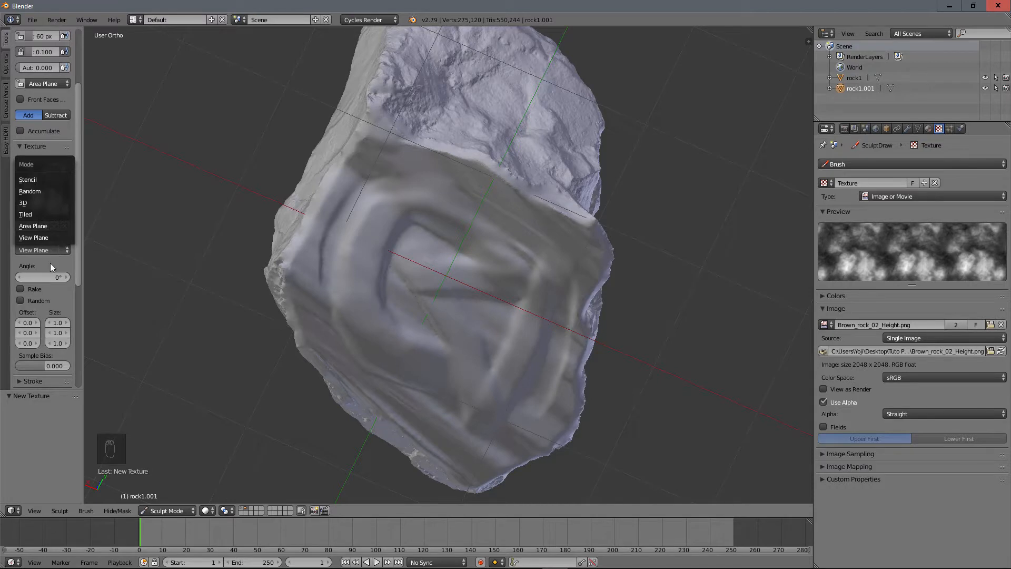
pyautogui.click(49, 251)
pyautogui.click(54, 226)
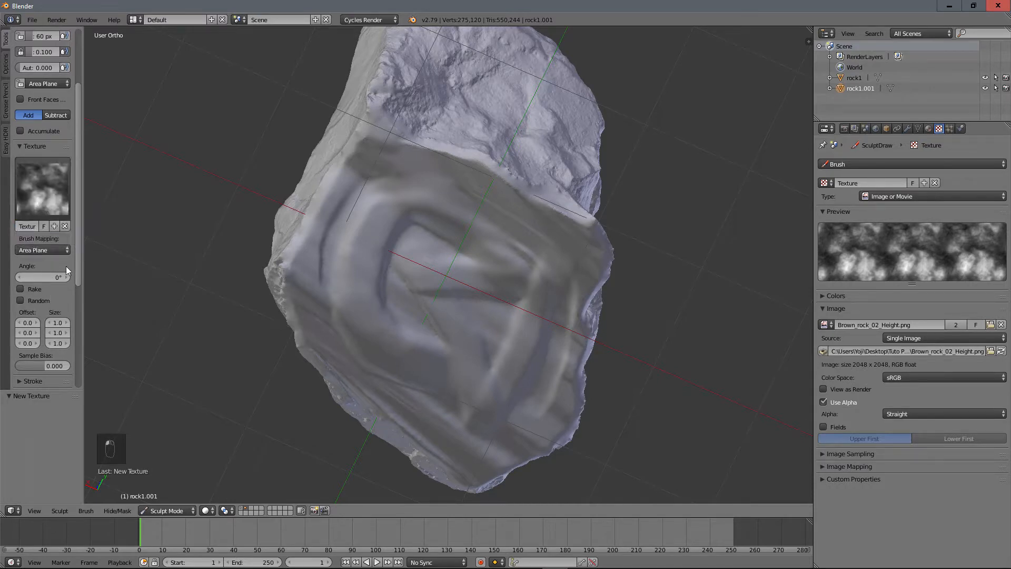
pyautogui.scroll(-7, 66, 266)
pyautogui.click(18, 234)
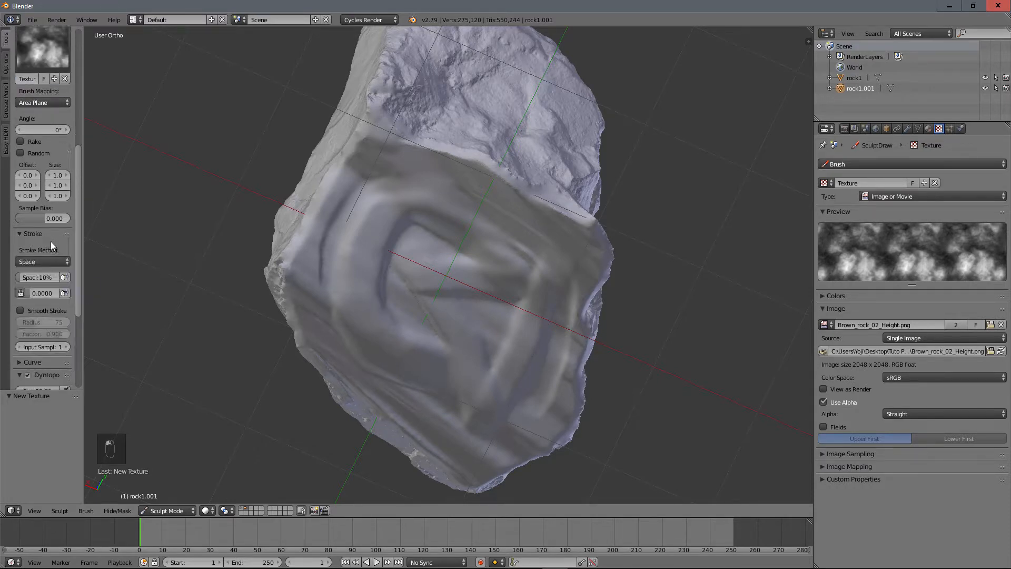
pyautogui.click(47, 261)
pyautogui.click(44, 205)
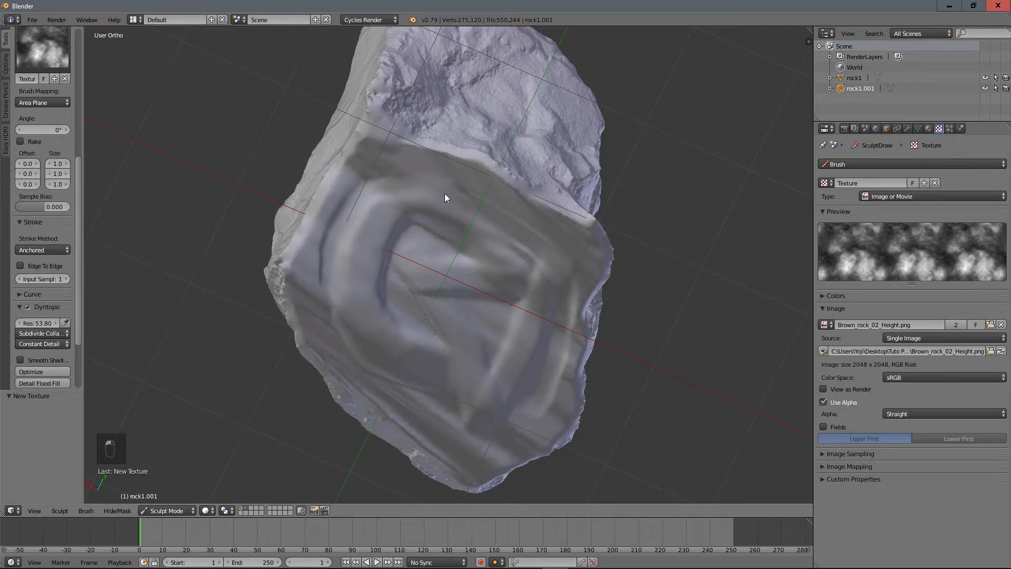
# - Try an anchored texture stamp on the middle of the rock's base and undo it
pyautogui.moveTo(445, 195); pyautogui.dragTo(459, 210, button='middle')
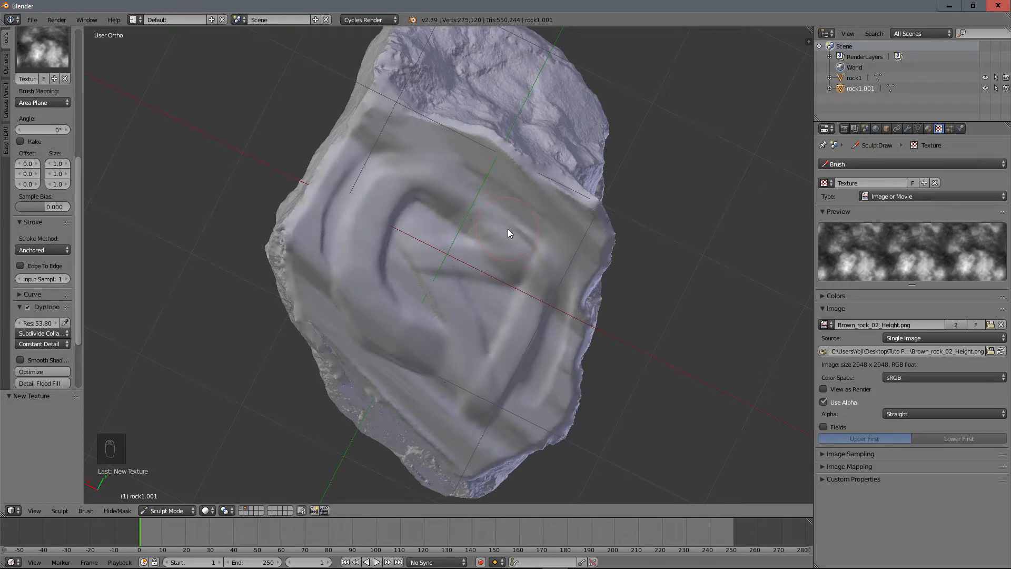
pyautogui.hotkey('ctrl', 'z')
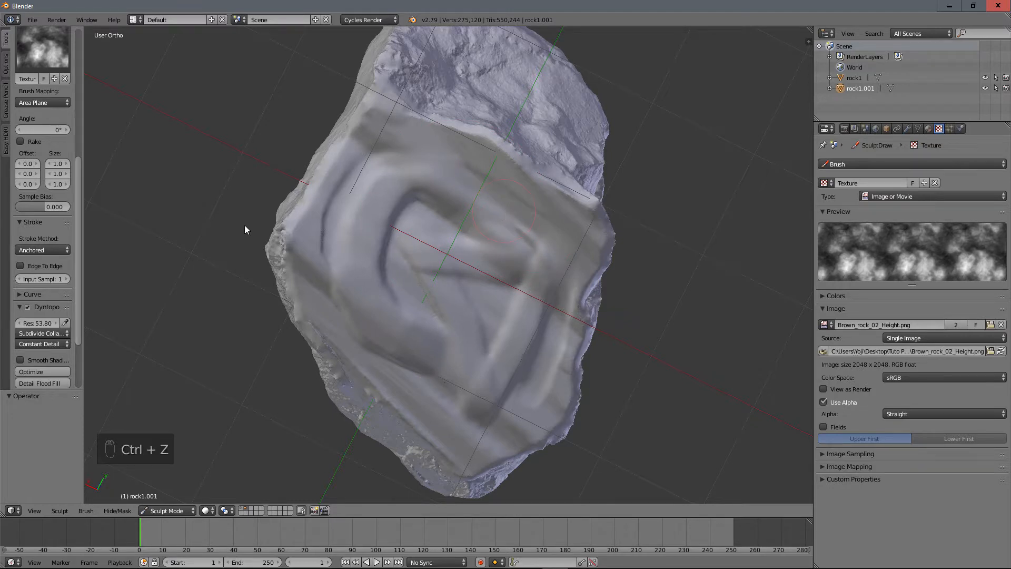
pyautogui.scroll(9, 45, 125)
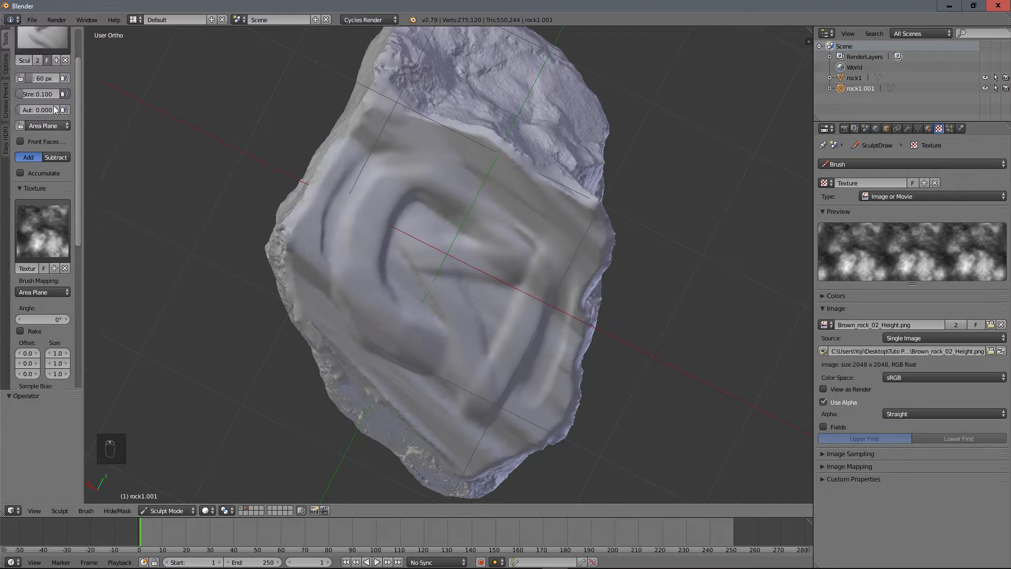
pyautogui.scroll(-10, 52, 108)
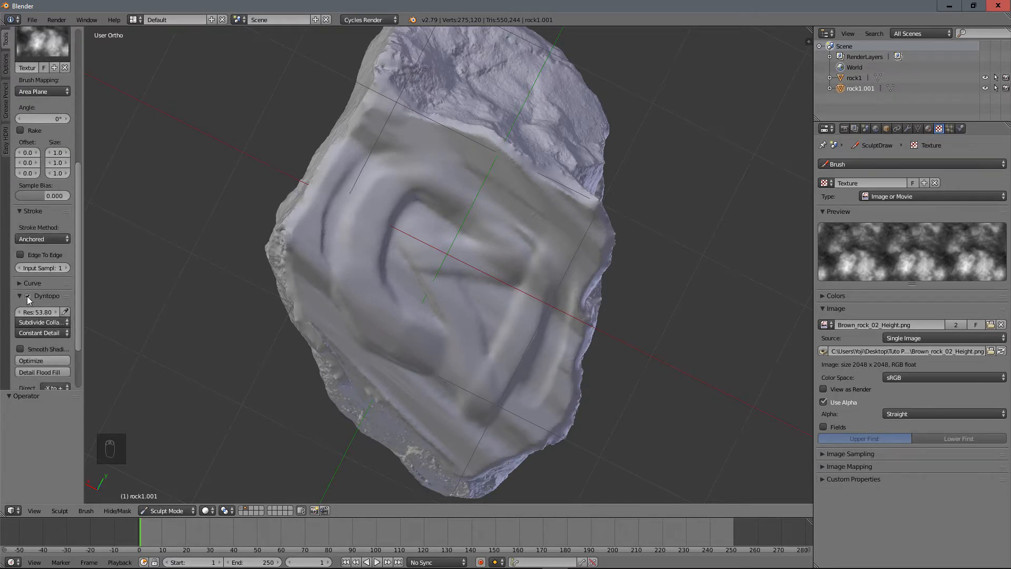
# - Turn off dynamic topology for the rock sculpt and undo the last test stamp
pyautogui.click(29, 297)
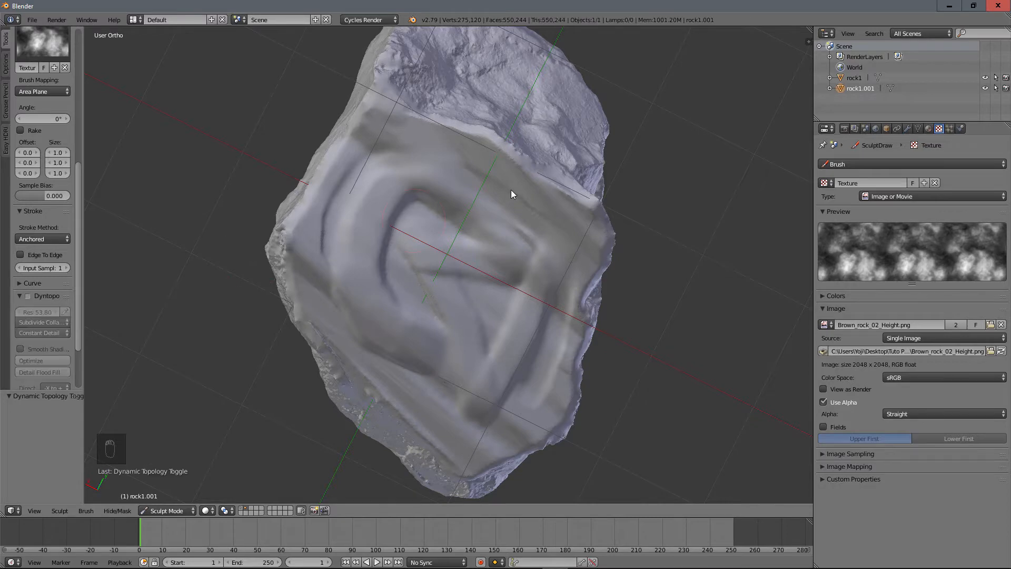
pyautogui.moveTo(511, 194); pyautogui.dragTo(538, 202, button='middle')
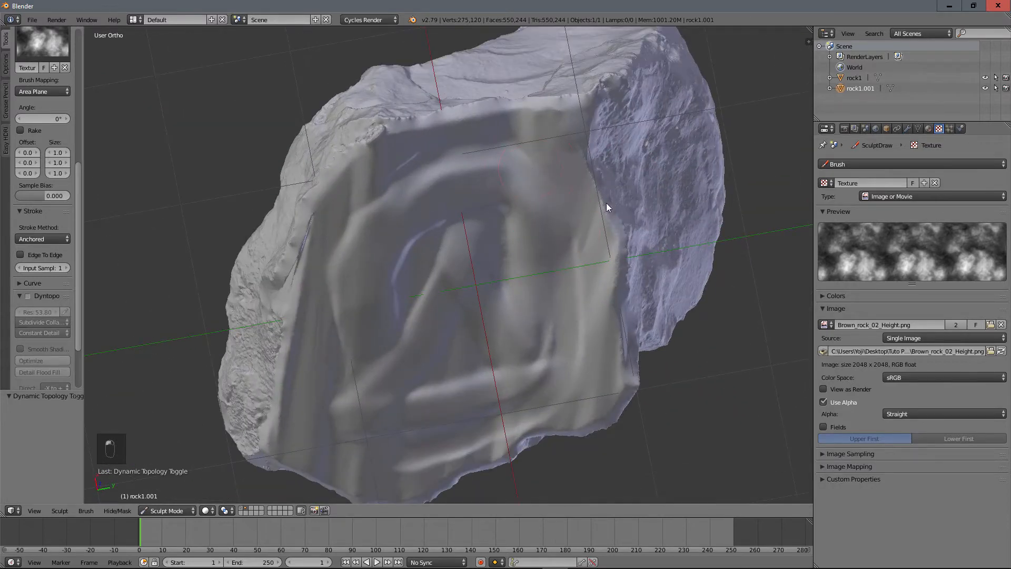
pyautogui.hotkey('ctrl', 'z')
# - Try an anchored texture stamp at brush strength 0.2 near the edge of the rock's base and undo it
pyautogui.moveTo(598, 211); pyautogui.dragTo(377, 184, button='middle')
pyautogui.scroll(8, 39, 105)
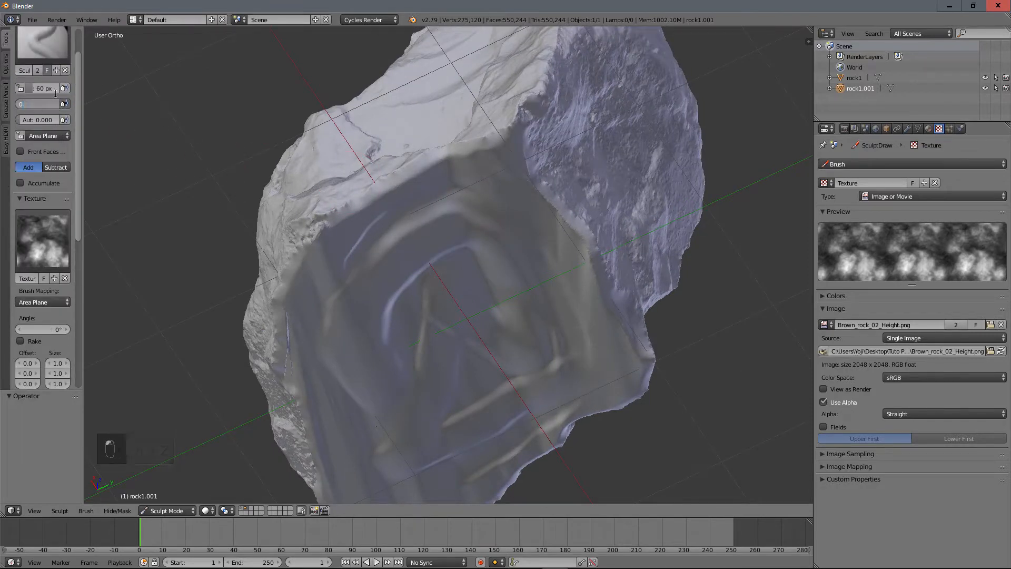
pyautogui.press('Return')
pyautogui.moveTo(485, 179); pyautogui.dragTo(468, 143, button='middle')
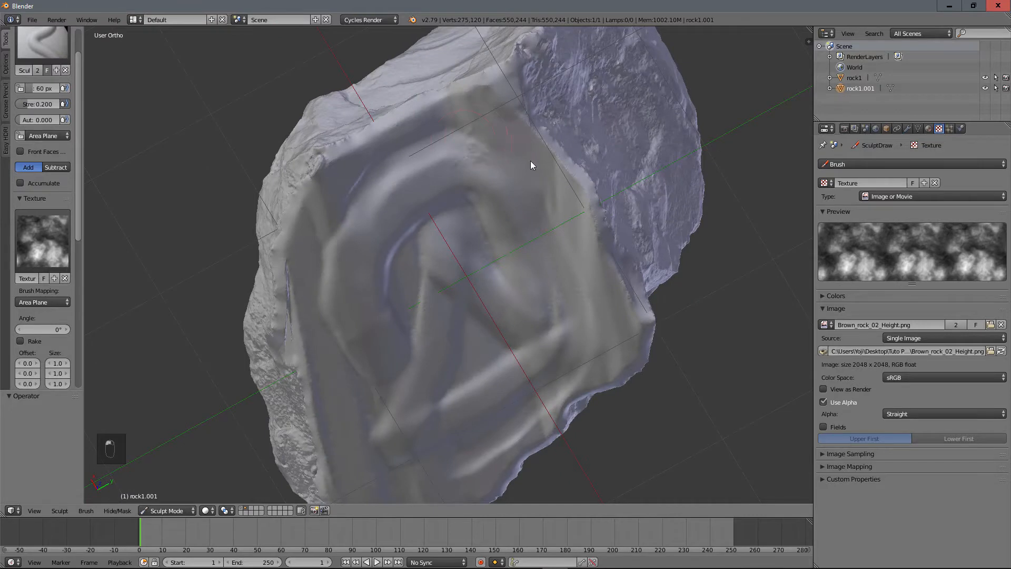
pyautogui.moveTo(531, 165); pyautogui.dragTo(580, 183)
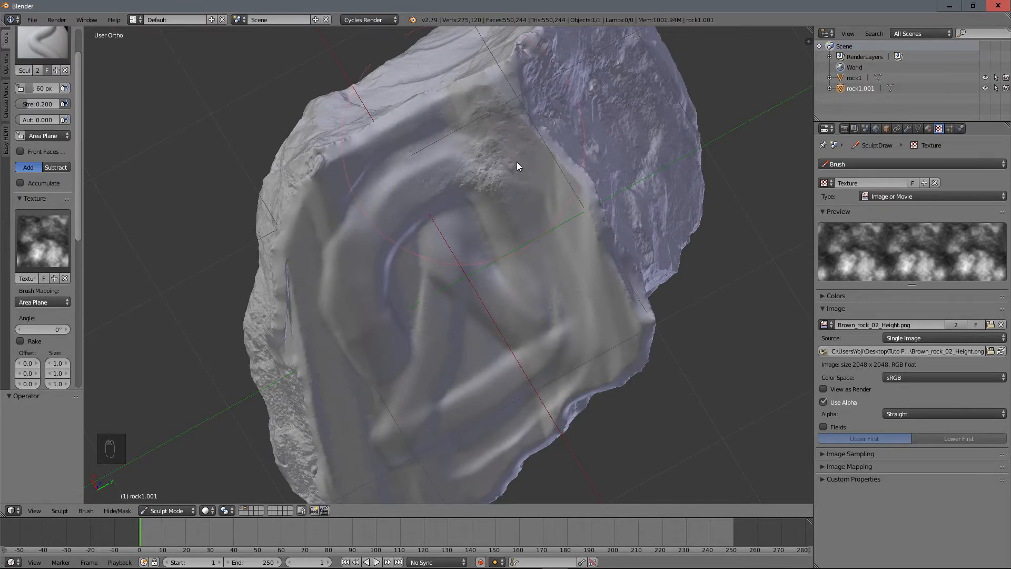
pyautogui.hotkey('ctrl', 'z')
# - Set the brush strength to 0.3 and stamp the rock texture onto the base near its outer edge
pyautogui.click(53, 104)
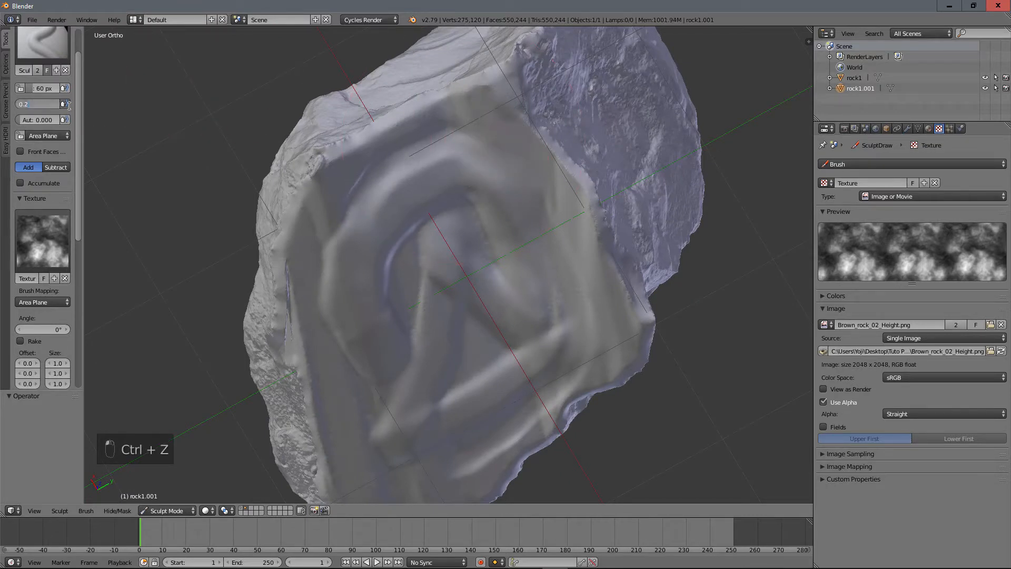
pyautogui.write('.3')
pyautogui.press('Return')
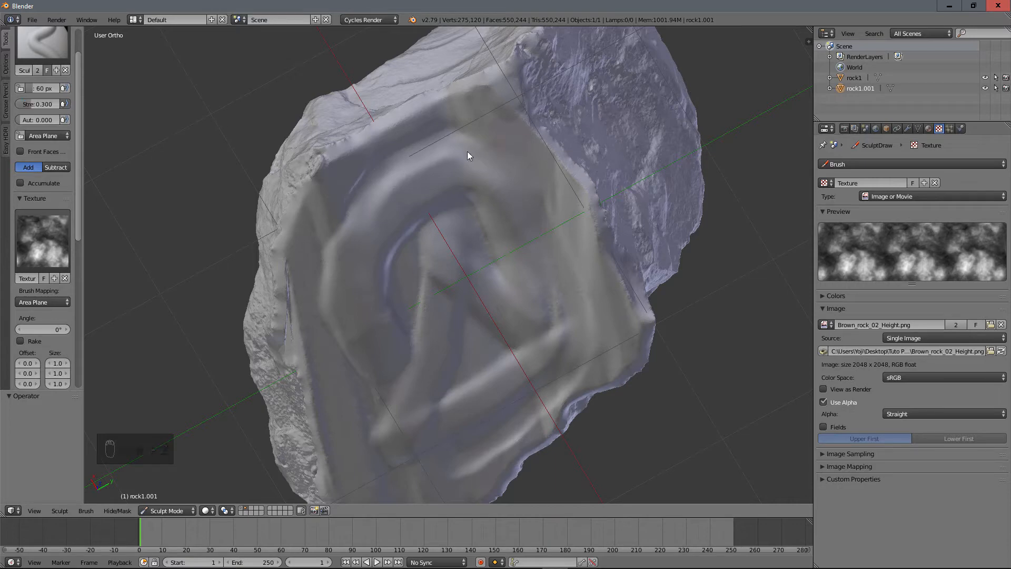
pyautogui.moveTo(467, 152); pyautogui.dragTo(500, 154)
pyautogui.moveTo(576, 157); pyautogui.dragTo(598, 155)
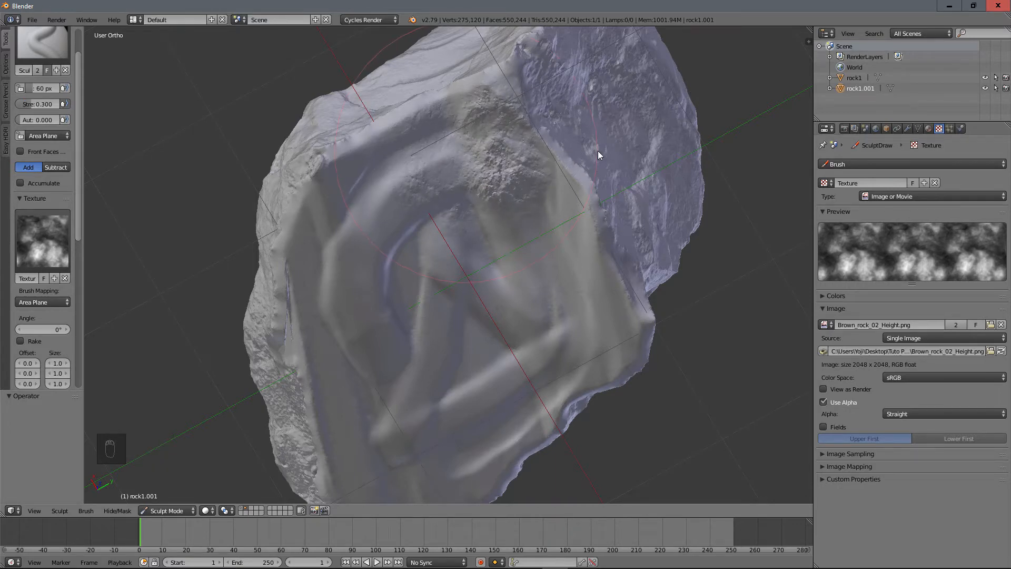
# - Cover the remaining smooth areas of the rock's base with anchored stamps of the rock texture
pyautogui.moveTo(598, 151); pyautogui.dragTo(469, 162, button='middle')
pyautogui.moveTo(409, 150)
pyautogui.mouseDown()
pyautogui.moveTo(426, 266)
pyautogui.moveTo(329, 187)
pyautogui.moveTo(337, 315)
pyautogui.moveTo(357, 383)
pyautogui.moveTo(383, 421)
pyautogui.moveTo(466, 417)
pyautogui.moveTo(519, 395)
pyautogui.mouseUp()
pyautogui.moveTo(559, 337)
pyautogui.mouseDown()
pyautogui.moveTo(572, 315)
pyautogui.moveTo(643, 266)
pyautogui.moveTo(625, 273)
pyautogui.moveTo(675, 248)
pyautogui.moveTo(514, 124)
pyautogui.moveTo(440, 160)
pyautogui.mouseUp()
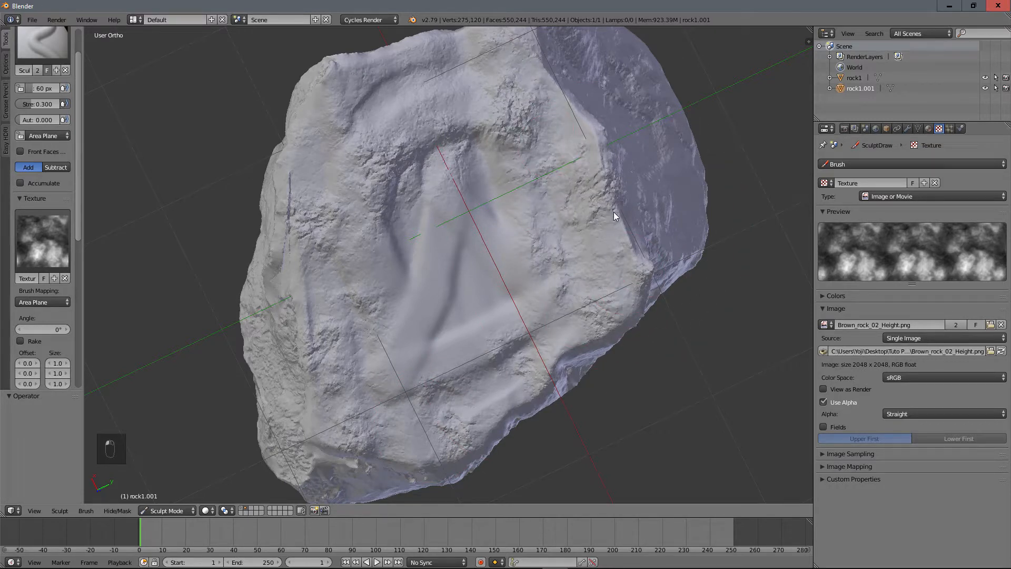
pyautogui.moveTo(493, 310)
pyautogui.mouseDown()
pyautogui.moveTo(541, 399)
pyautogui.moveTo(416, 316)
pyautogui.moveTo(508, 384)
pyautogui.moveTo(478, 357)
pyautogui.moveTo(492, 360)
pyautogui.mouseUp()
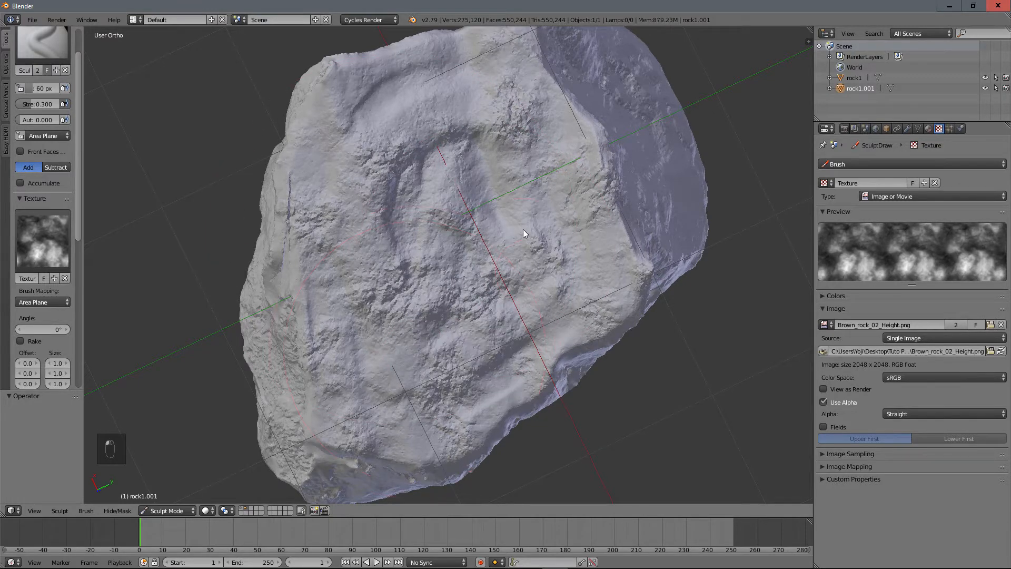
pyautogui.scroll(-2, 522, 229)
pyautogui.moveTo(523, 229)
pyautogui.mouseDown(button='middle')
pyautogui.moveTo(510, 260)
pyautogui.moveTo(526, 228)
pyautogui.mouseUp(button='middle')
pyautogui.scroll(3, 476, 197)
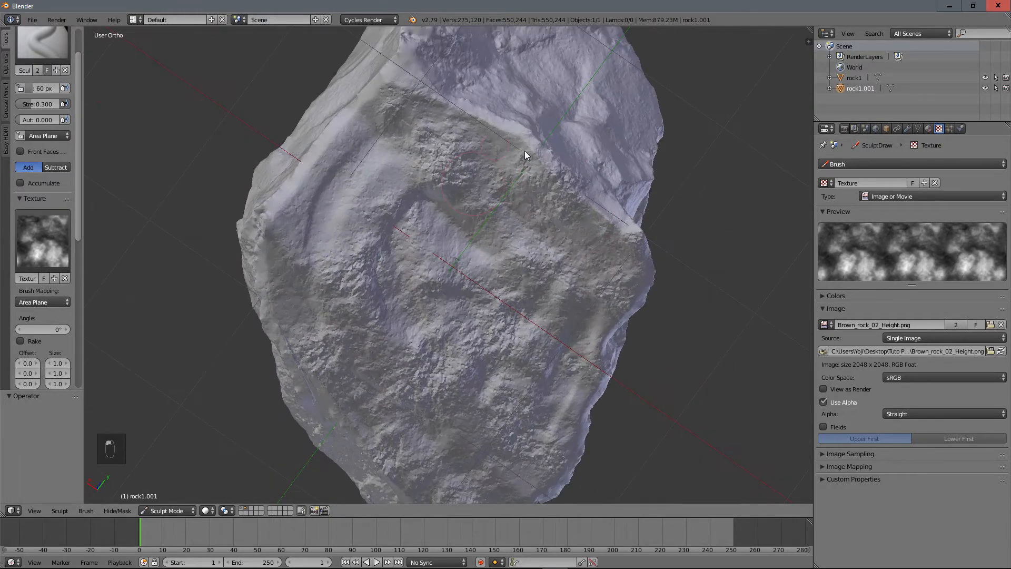
pyautogui.moveTo(550, 169)
pyautogui.mouseDown(button='middle')
pyautogui.moveTo(461, 180)
pyautogui.moveTo(382, 208)
pyautogui.mouseUp(button='middle')
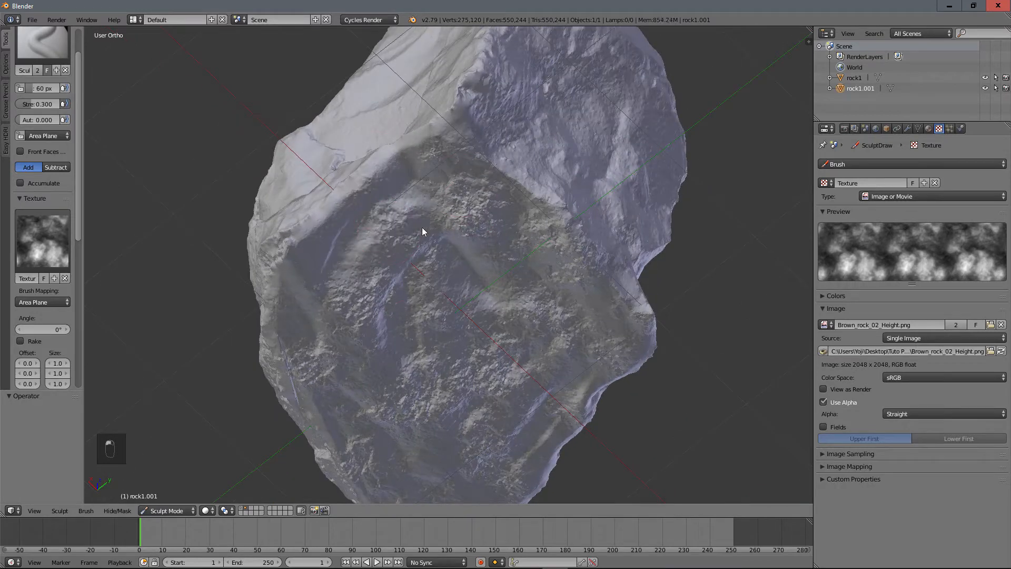
pyautogui.moveTo(339, 270); pyautogui.dragTo(334, 287)
# - Examine the stamped detail on the rock's base from several angles and distances
pyautogui.scroll(-4, 446, 256)
pyautogui.moveTo(447, 256)
pyautogui.mouseDown(button='middle')
pyautogui.moveTo(501, 169)
pyautogui.moveTo(595, 210)
pyautogui.moveTo(500, 245)
pyautogui.moveTo(491, 313)
pyautogui.mouseUp(button='middle')
pyautogui.scroll(3, 503, 264)
pyautogui.scroll(-4, 526, 258)
pyautogui.scroll(6, 491, 312)
pyautogui.moveTo(473, 275); pyautogui.dragTo(376, 251, button='middle')
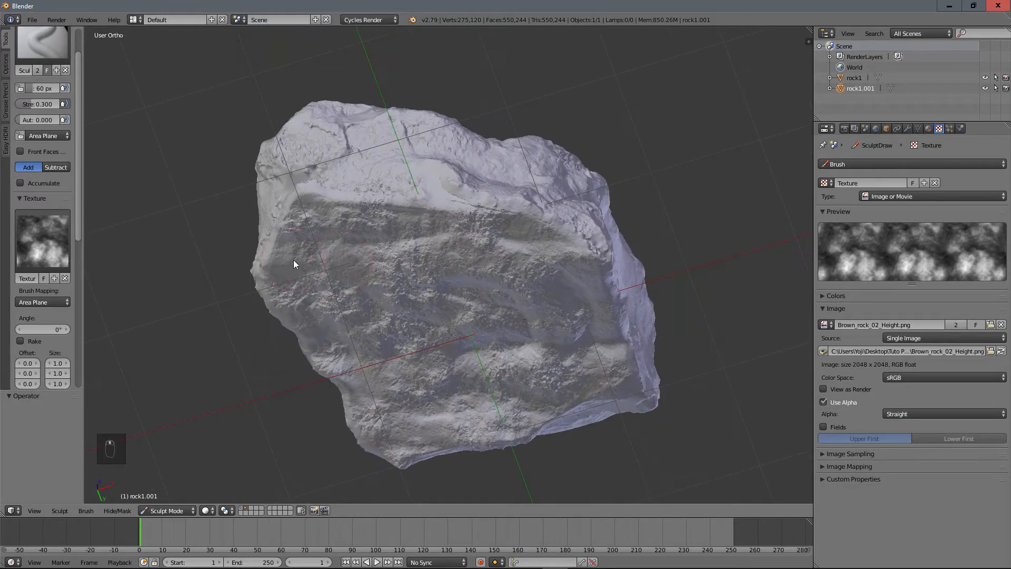
pyautogui.scroll(-4, 475, 217)
pyautogui.scroll(4, 473, 295)
pyautogui.moveTo(475, 216)
pyautogui.mouseDown(button='middle')
pyautogui.moveTo(472, 295)
pyautogui.moveTo(449, 251)
pyautogui.moveTo(416, 288)
pyautogui.moveTo(473, 260)
pyautogui.moveTo(483, 187)
pyautogui.moveTo(623, 255)
pyautogui.moveTo(633, 308)
pyautogui.moveTo(622, 331)
pyautogui.moveTo(458, 307)
pyautogui.moveTo(422, 215)
pyautogui.moveTo(430, 263)
pyautogui.mouseUp(button='middle')
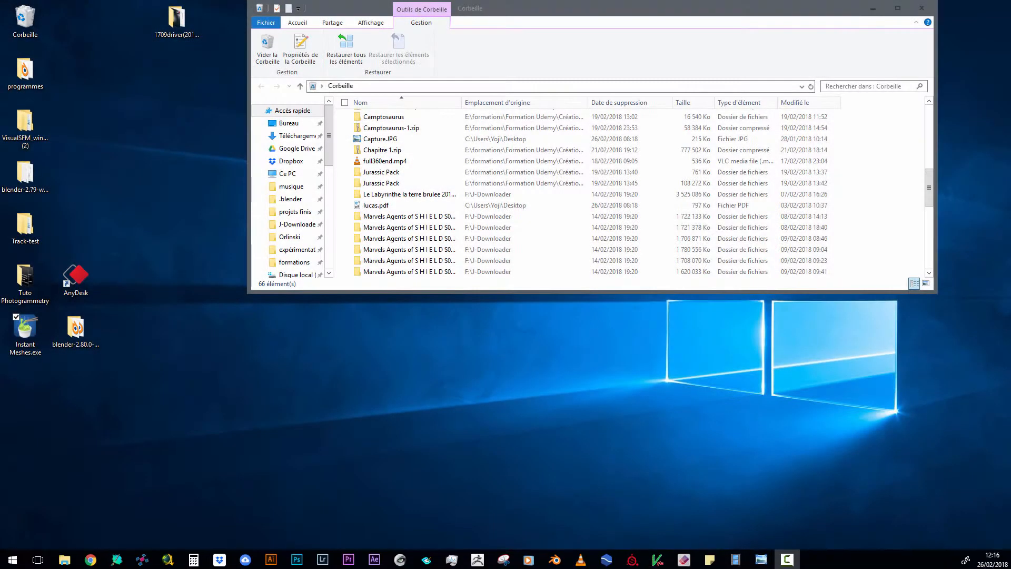
# - Switch to Blender and export the selected rock as a Wavefront OBJ over rock1clean.obj in the Exports folder
pyautogui.click(555, 557)
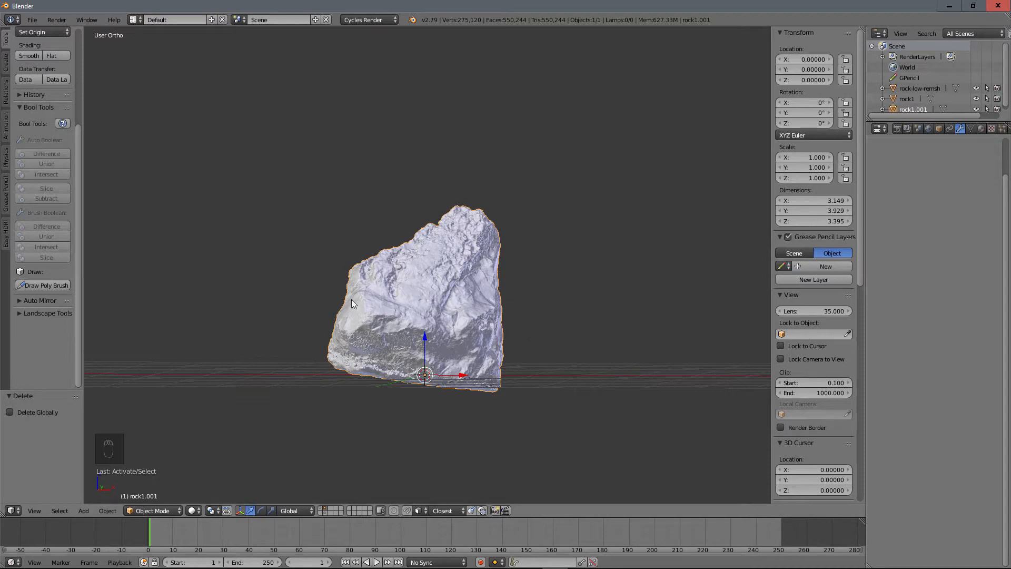
pyautogui.moveTo(351, 299); pyautogui.dragTo(376, 218, button='middle')
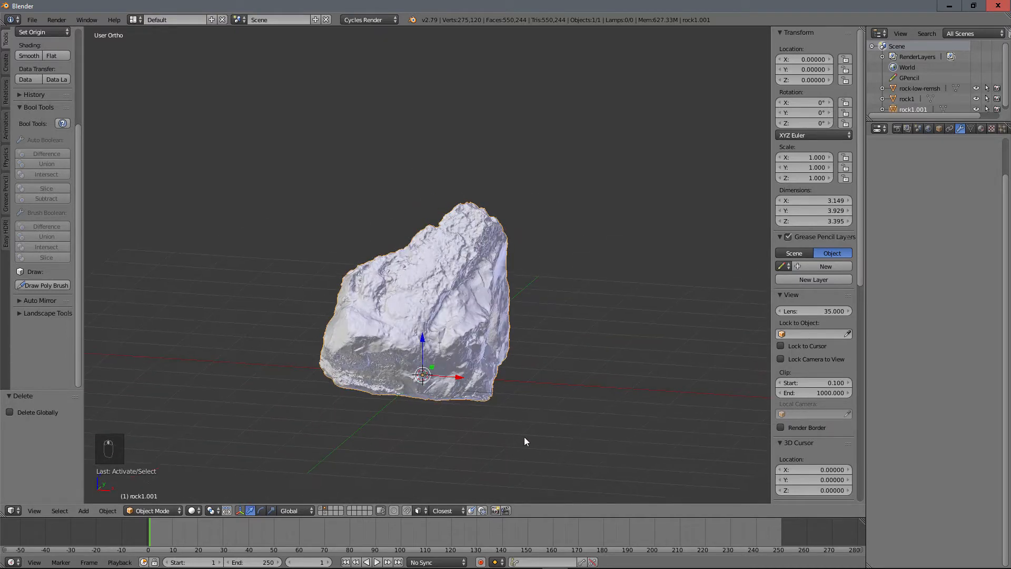
pyautogui.moveTo(490, 200); pyautogui.dragTo(443, 308, button='middle')
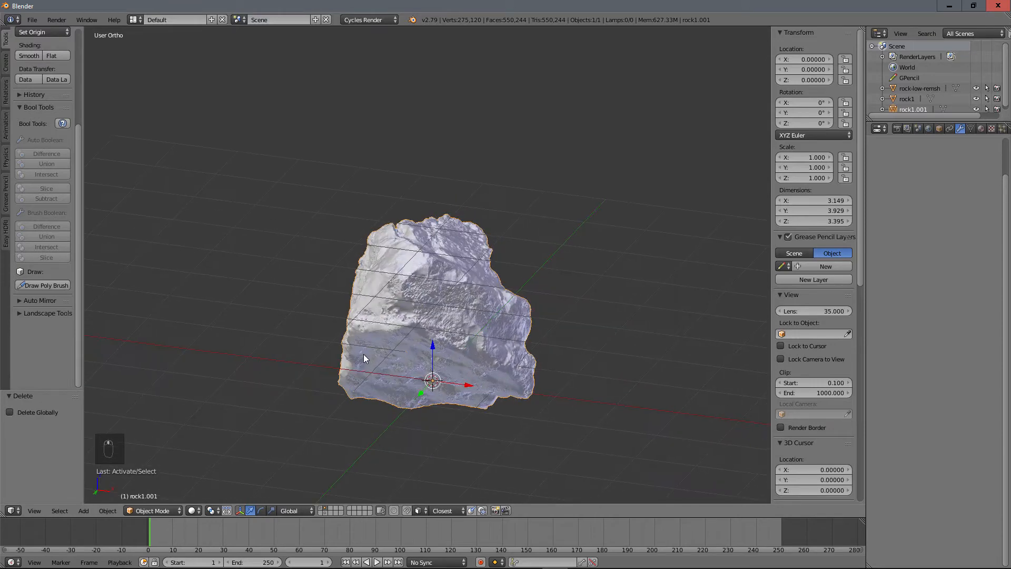
pyautogui.moveTo(363, 353); pyautogui.dragTo(352, 322, button='middle')
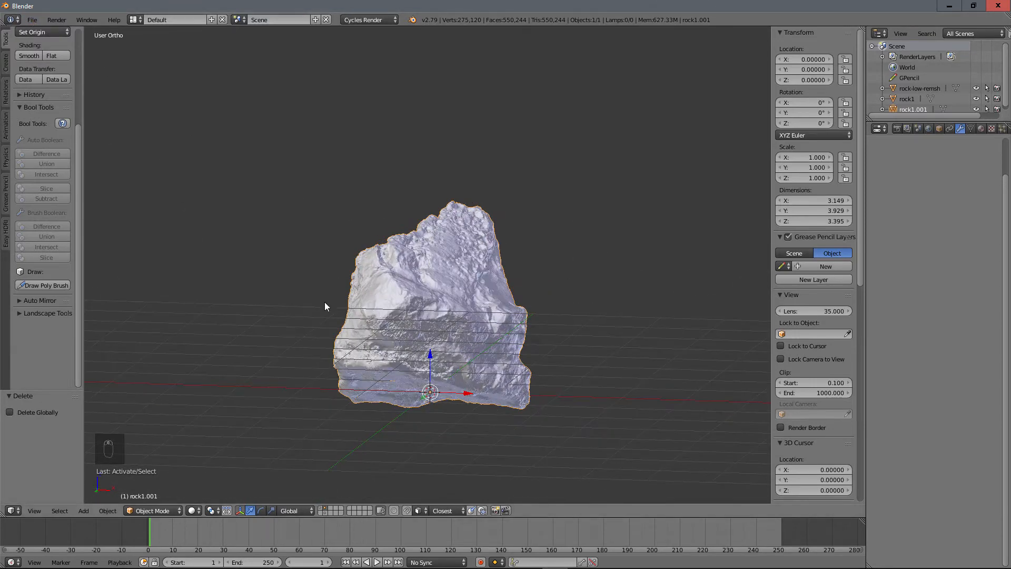
pyautogui.click(32, 19)
pyautogui.moveTo(73, 230)
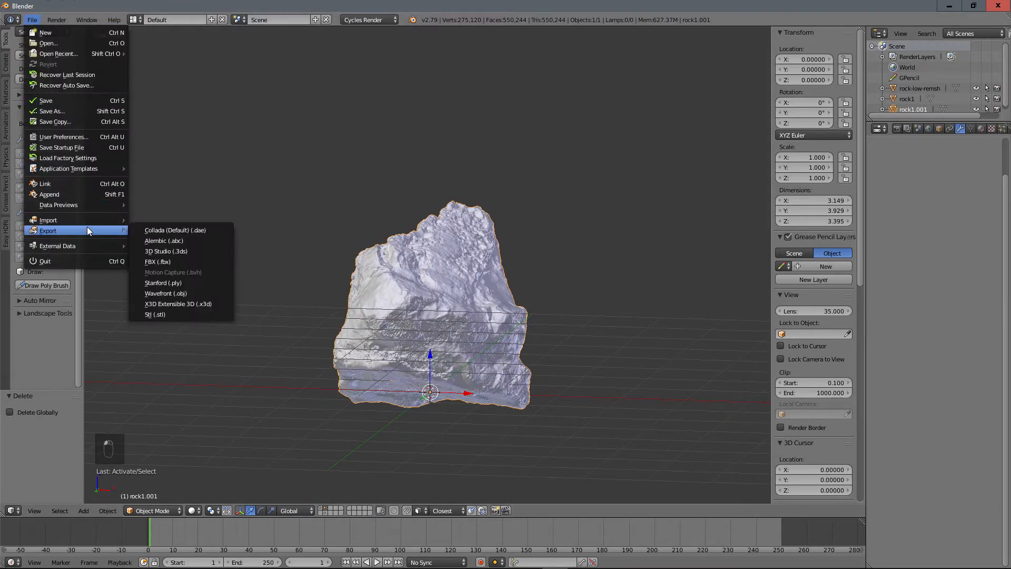
pyautogui.click(178, 292)
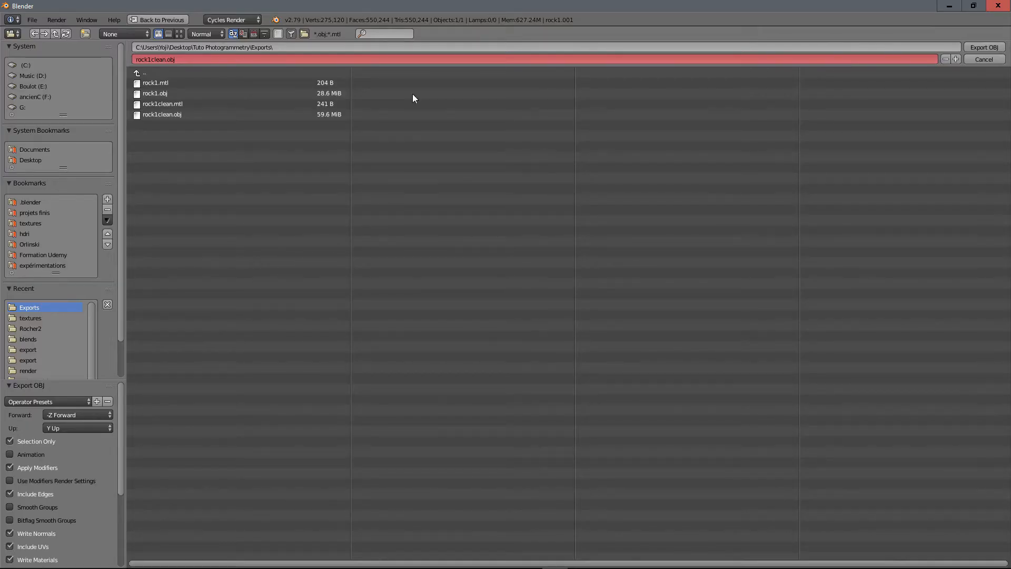
pyautogui.click(154, 113)
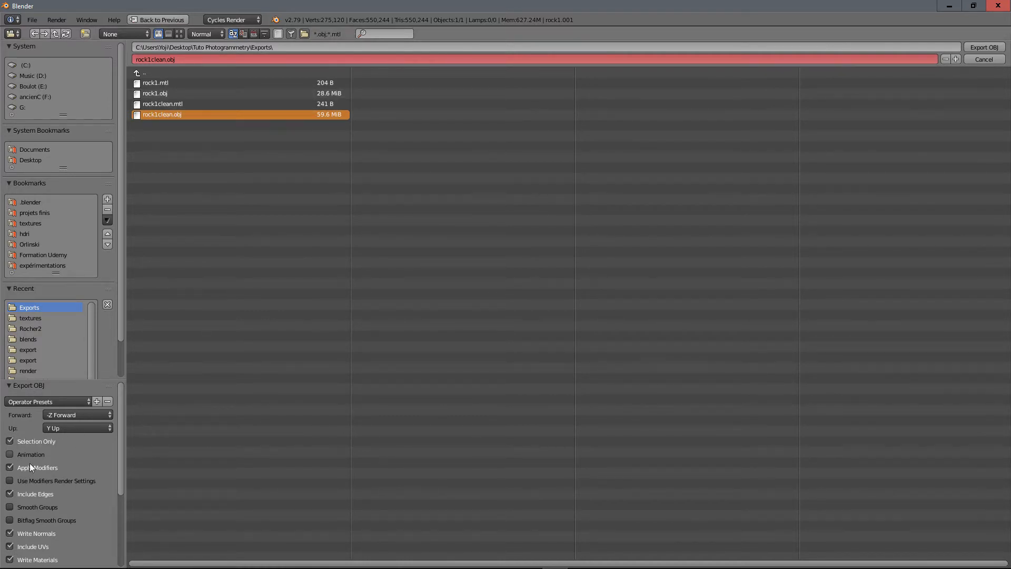
pyautogui.moveTo(119, 433)
pyautogui.mouseDown()
pyautogui.moveTo(122, 469)
pyautogui.moveTo(121, 425)
pyautogui.mouseUp()
pyautogui.click(984, 46)
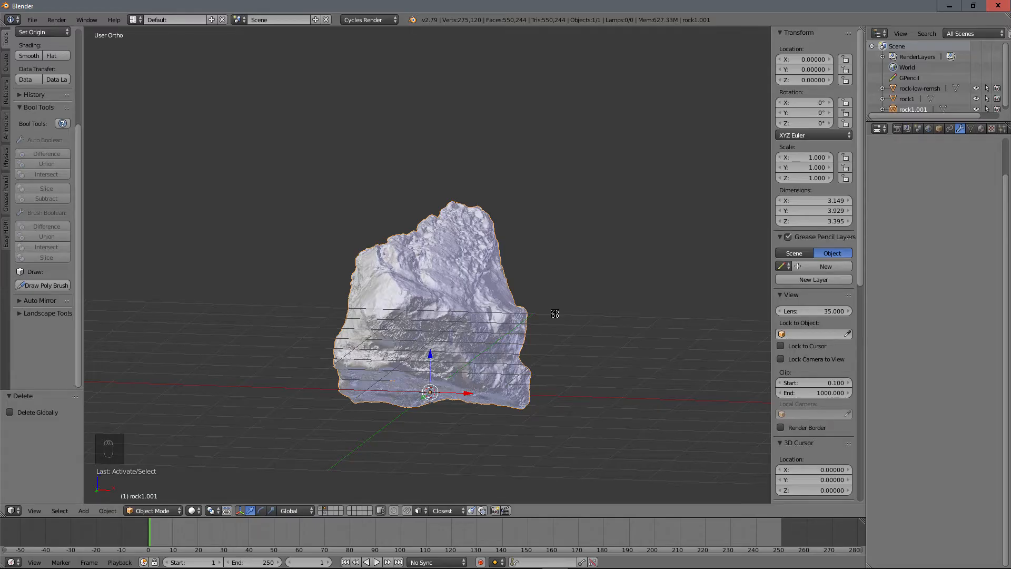
# - Duplicate the high-poly rock in place, move the copy to the third layer and select it there
pyautogui.moveTo(521, 291); pyautogui.dragTo(469, 333, button='middle')
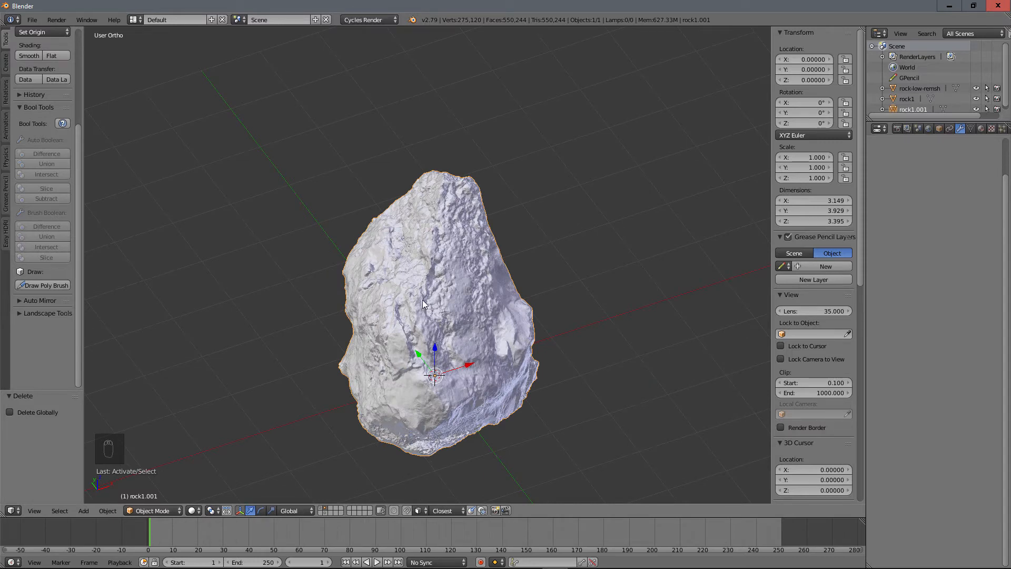
pyautogui.hotkey('shift', 'd')
pyautogui.rightClick(529, 257)
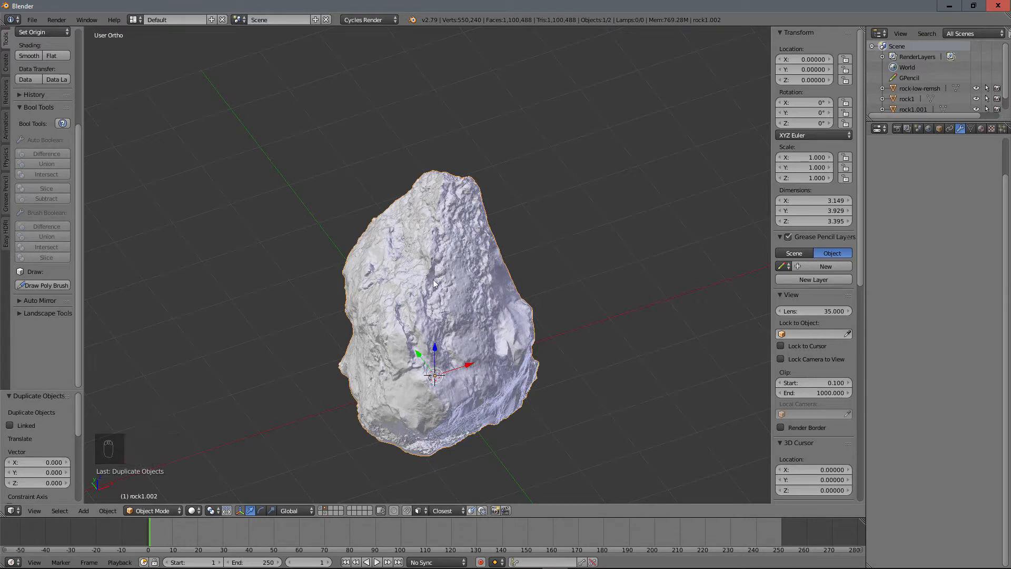
pyautogui.press('m')
pyautogui.click(532, 297)
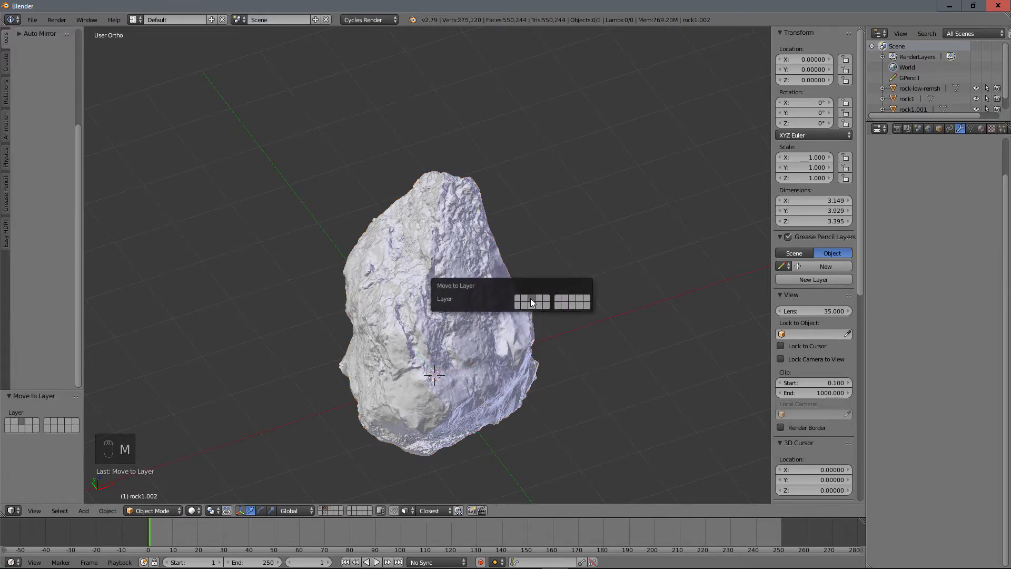
pyautogui.press('a')
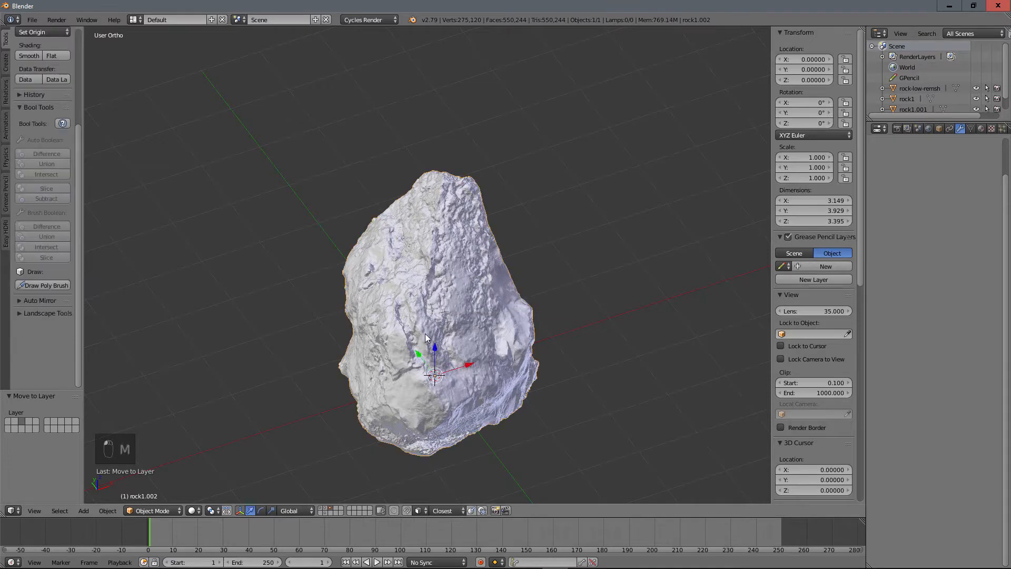
pyautogui.rightClick(451, 327)
# - Add a Remesh modifier to the duplicated rock and set its mode to Smooth
pyautogui.moveTo(451, 327); pyautogui.dragTo(428, 320, button='middle')
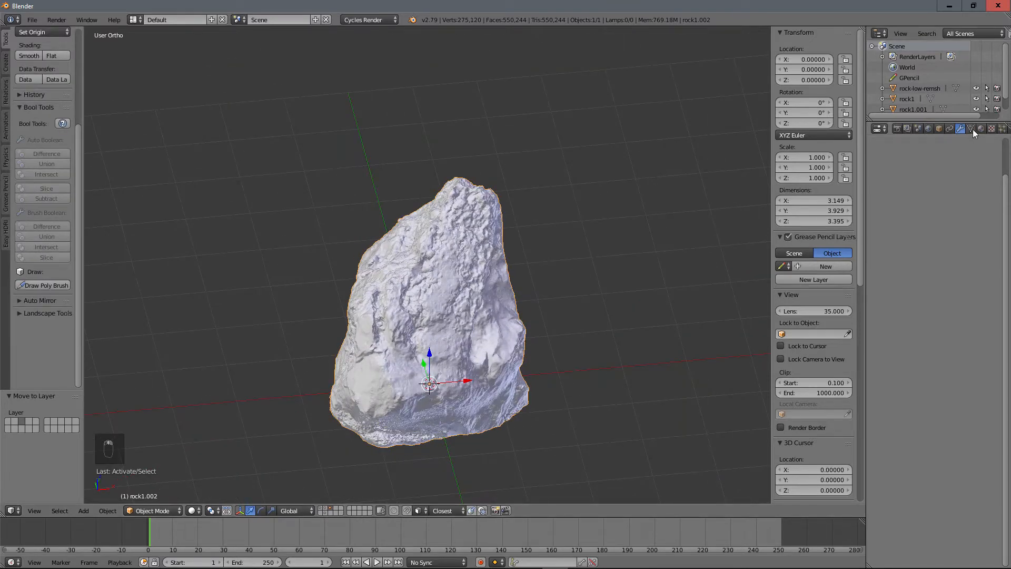
pyautogui.scroll(2, 973, 156)
pyautogui.click(946, 165)
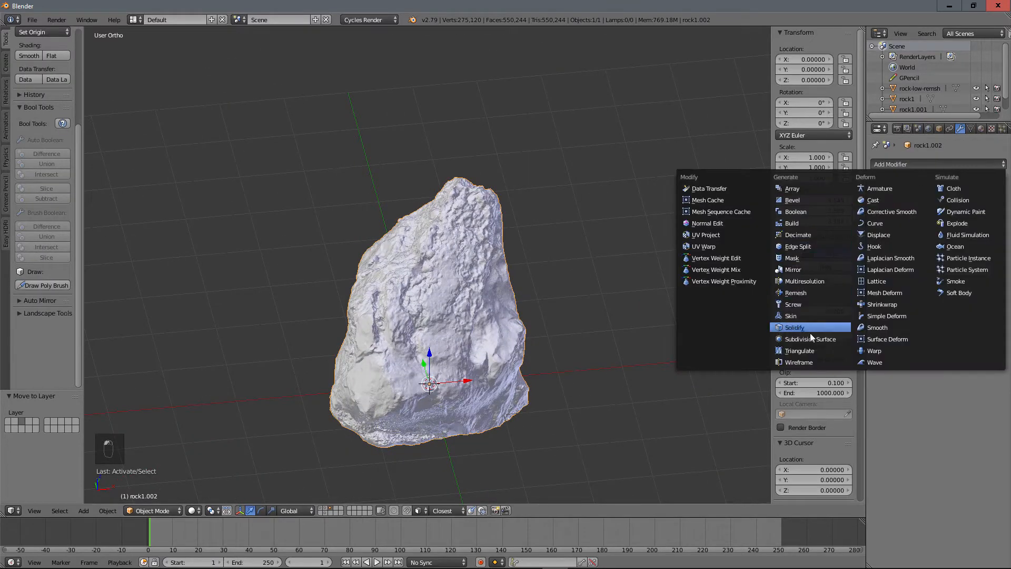
pyautogui.click(806, 291)
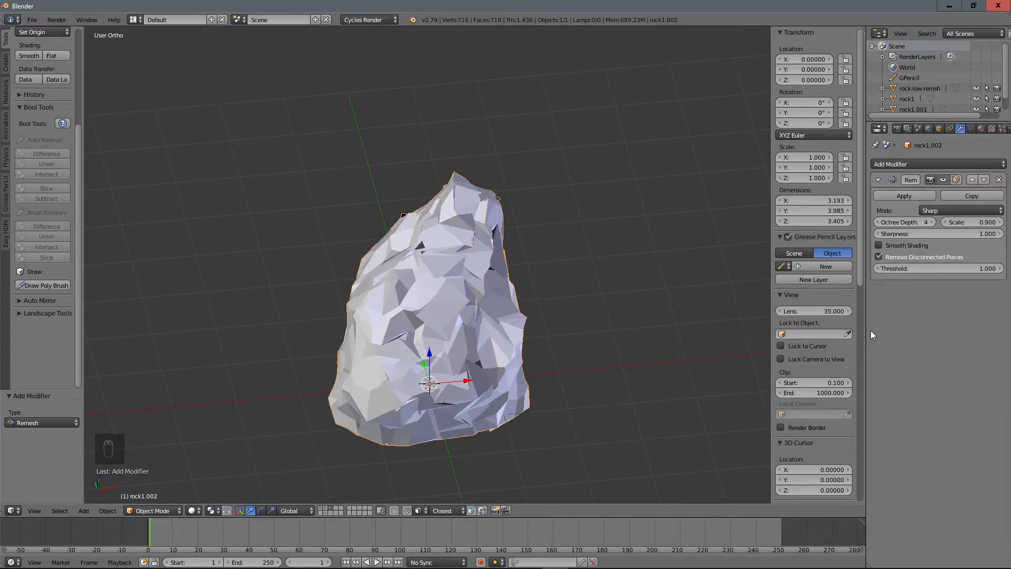
pyautogui.click(936, 210)
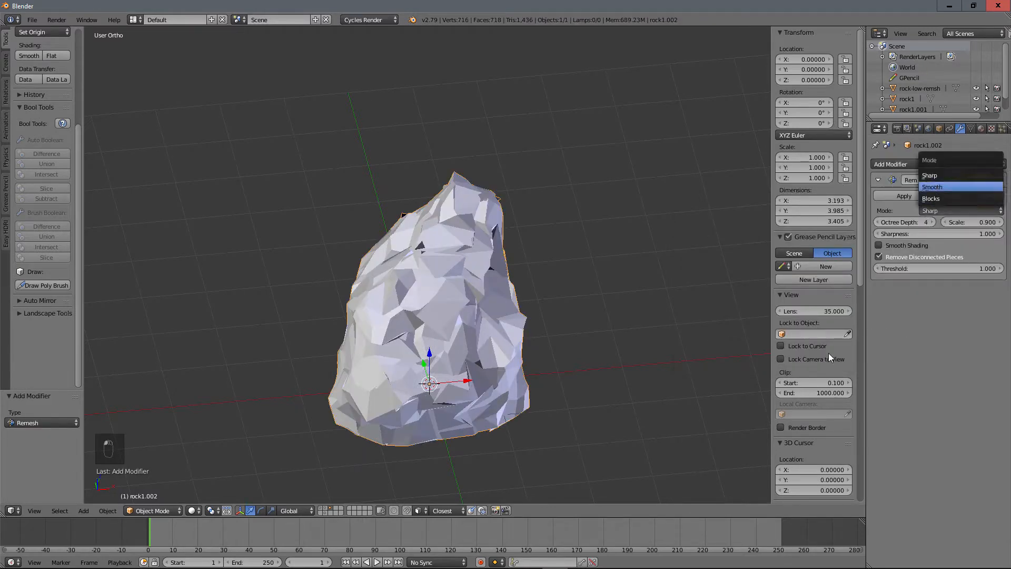
pyautogui.press('Return')
# - Apply the Remesh modifier to the duplicated rock and inspect the low-poly mesh from several sides
pyautogui.moveTo(445, 299); pyautogui.dragTo(475, 285, button='middle')
pyautogui.scroll(3, 458, 298)
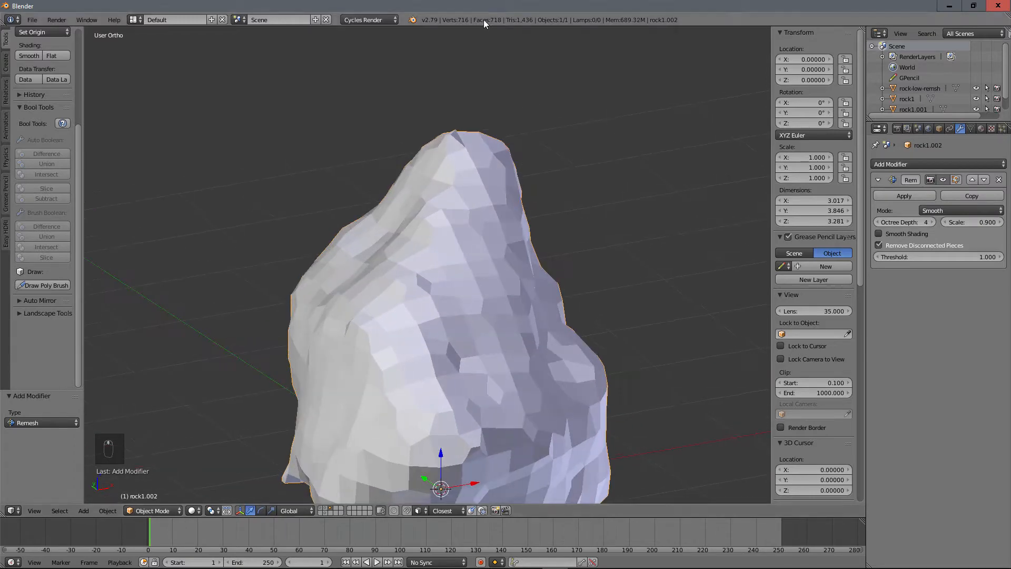
pyautogui.moveTo(488, 76); pyautogui.dragTo(487, 248, button='middle')
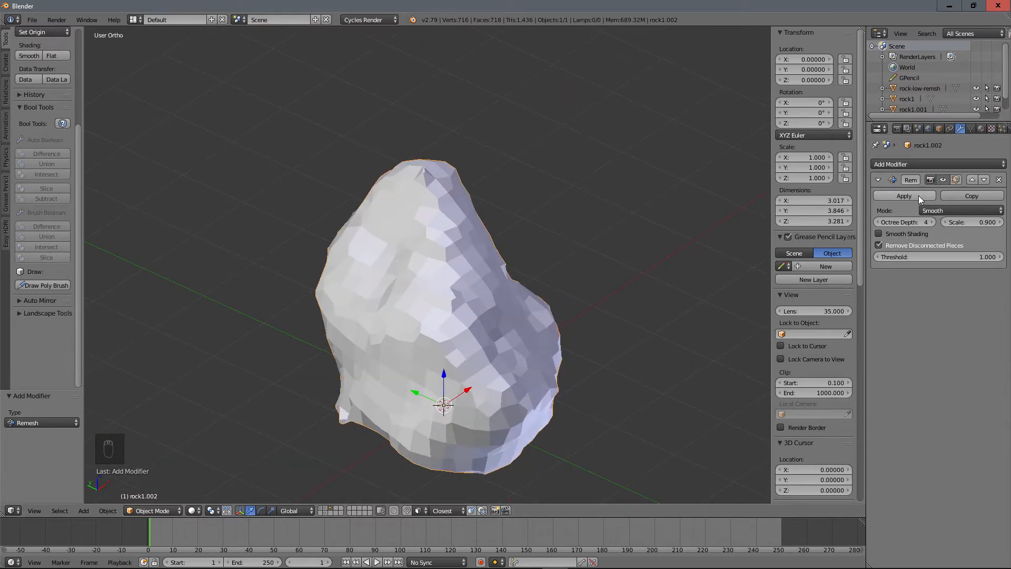
pyautogui.moveTo(501, 338); pyautogui.dragTo(425, 320, button='middle')
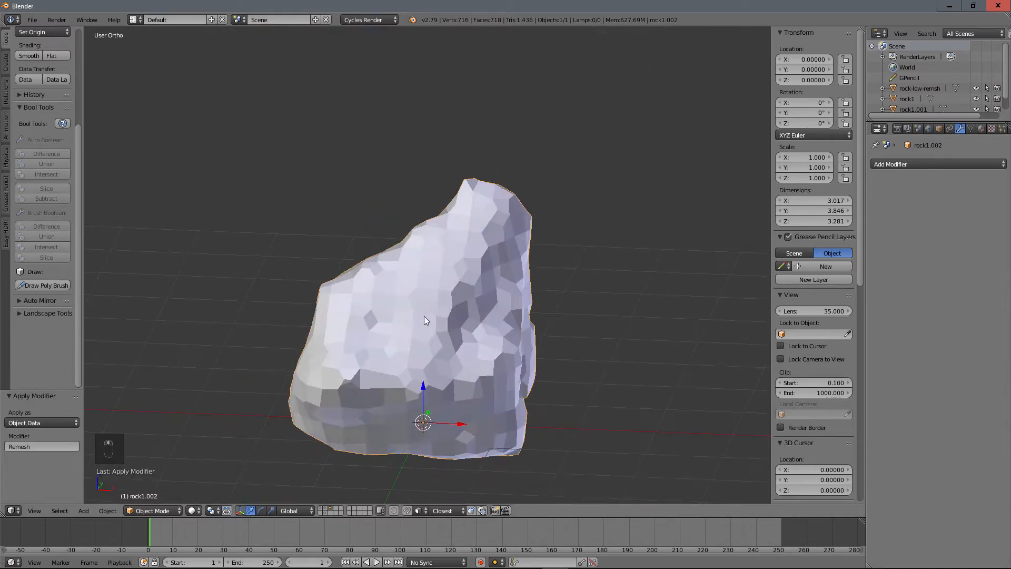
pyautogui.press('Tab')
pyautogui.press('Tab')
pyautogui.moveTo(507, 309); pyautogui.dragTo(440, 147, button='middle')
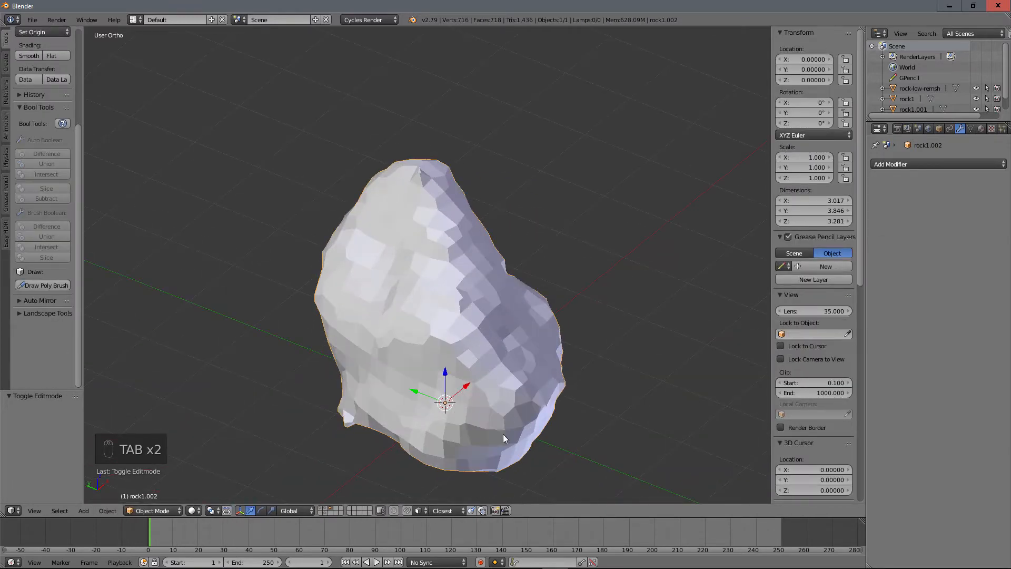
pyautogui.moveTo(503, 433); pyautogui.dragTo(435, 422, button='middle')
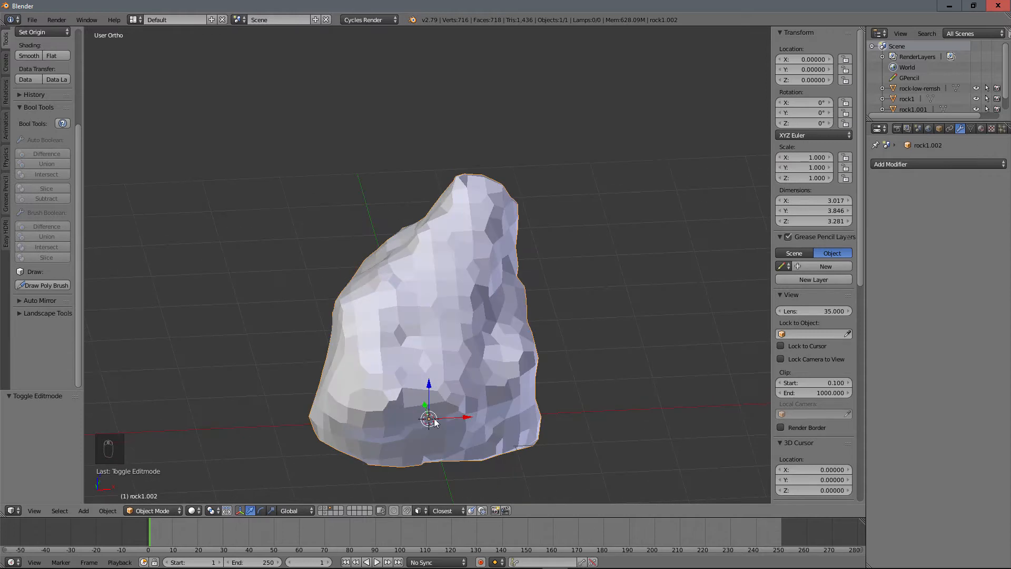
pyautogui.moveTo(491, 382); pyautogui.dragTo(442, 199, button='middle')
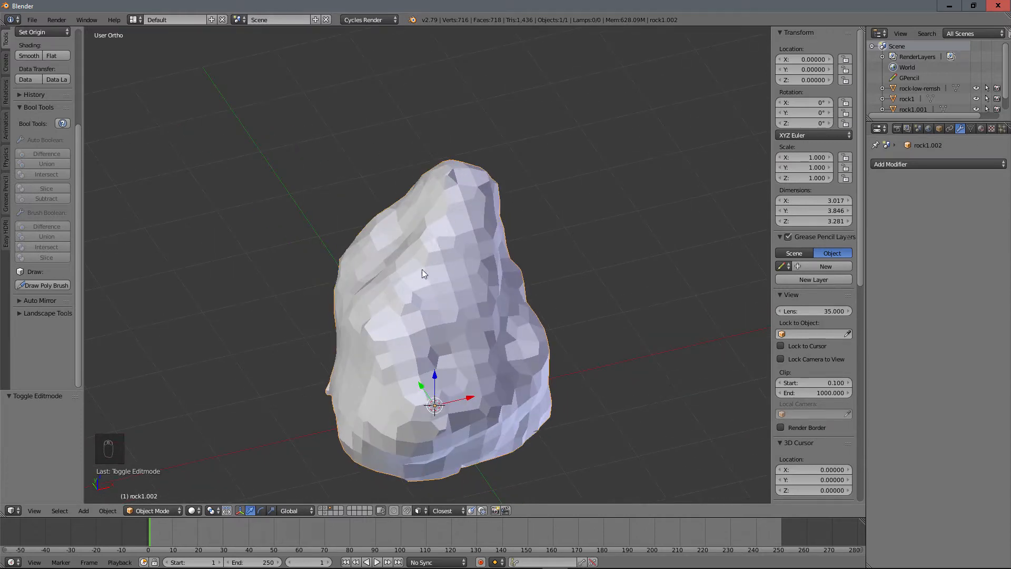
pyautogui.moveTo(396, 385); pyautogui.dragTo(459, 239, button='middle')
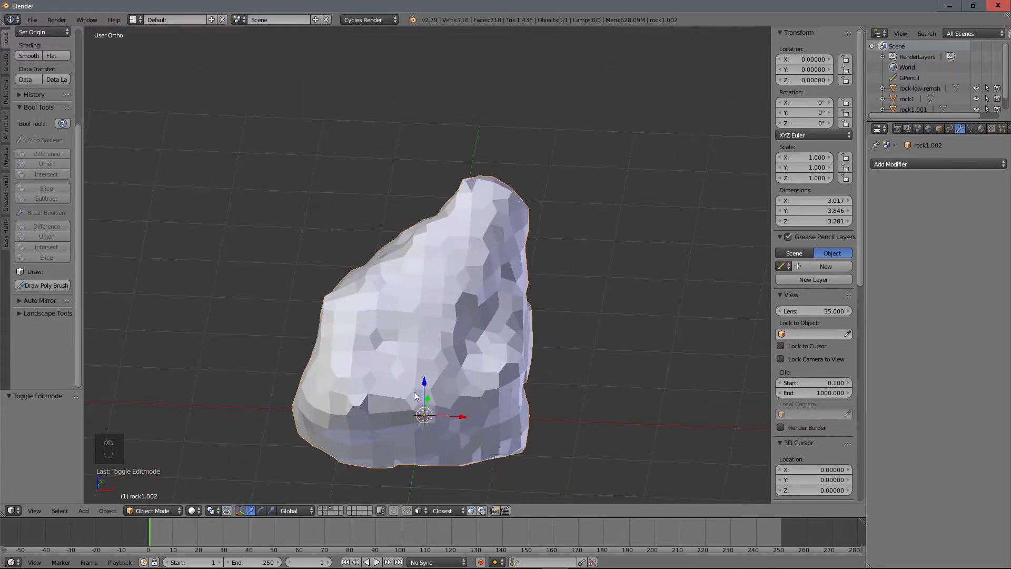
pyautogui.moveTo(414, 395); pyautogui.dragTo(556, 333, button='middle')
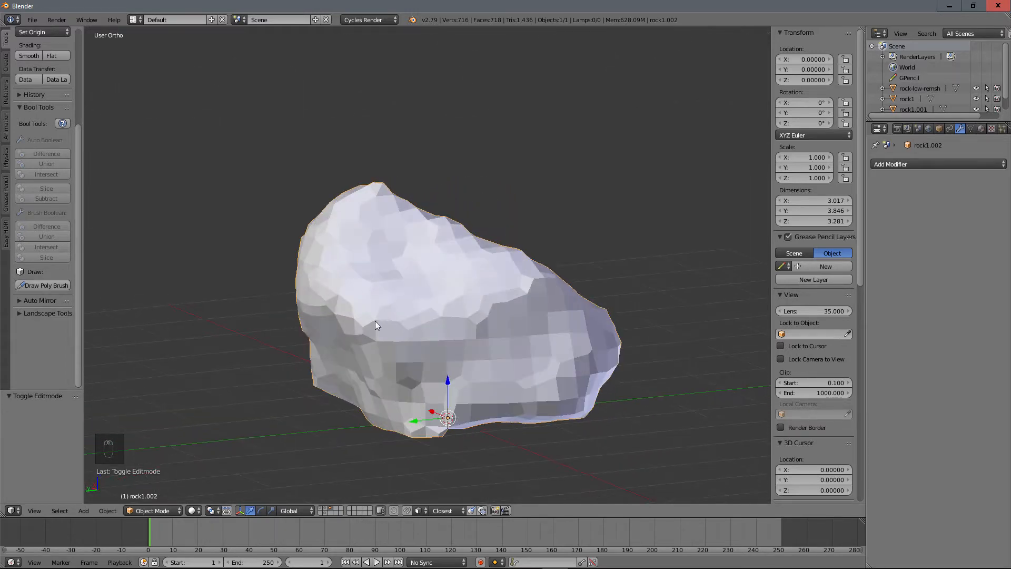
pyautogui.moveTo(520, 290); pyautogui.dragTo(453, 226, button='middle')
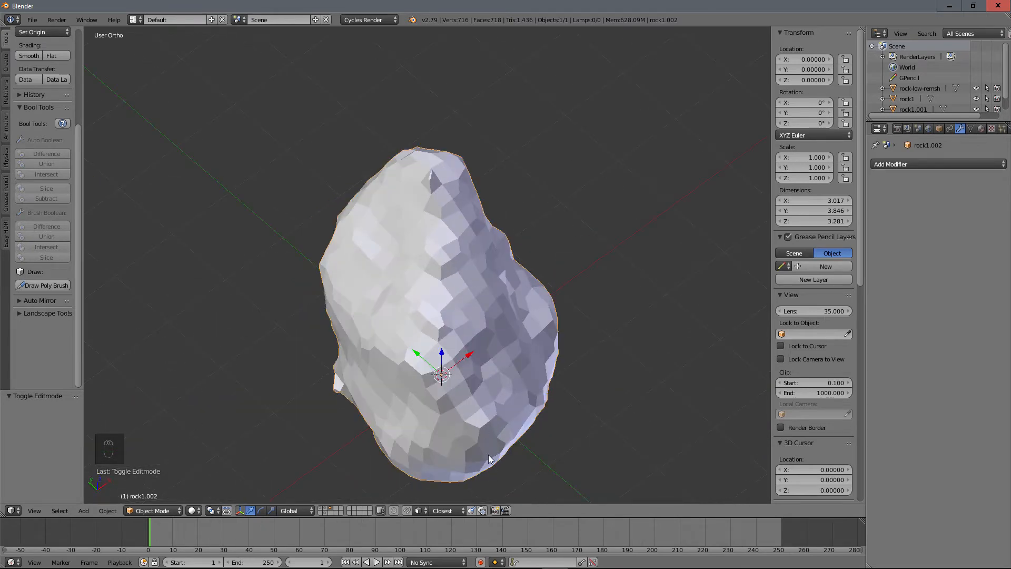
pyautogui.moveTo(470, 444); pyautogui.dragTo(497, 317, button='middle')
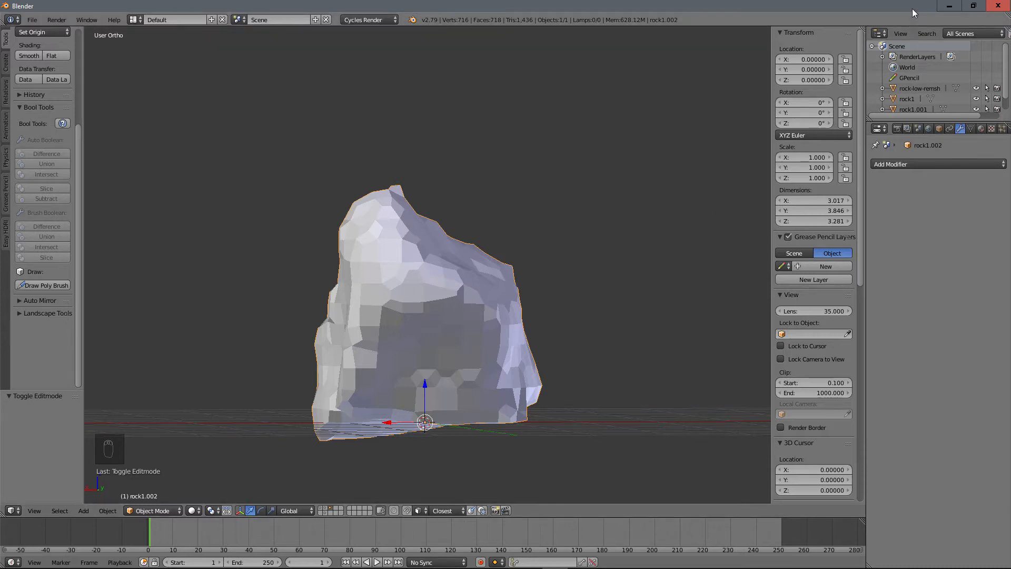
# - Launch Instant Meshes from the desktop in a maximized window and open rock1clean.obj from the Exports folder
pyautogui.click(949, 6)
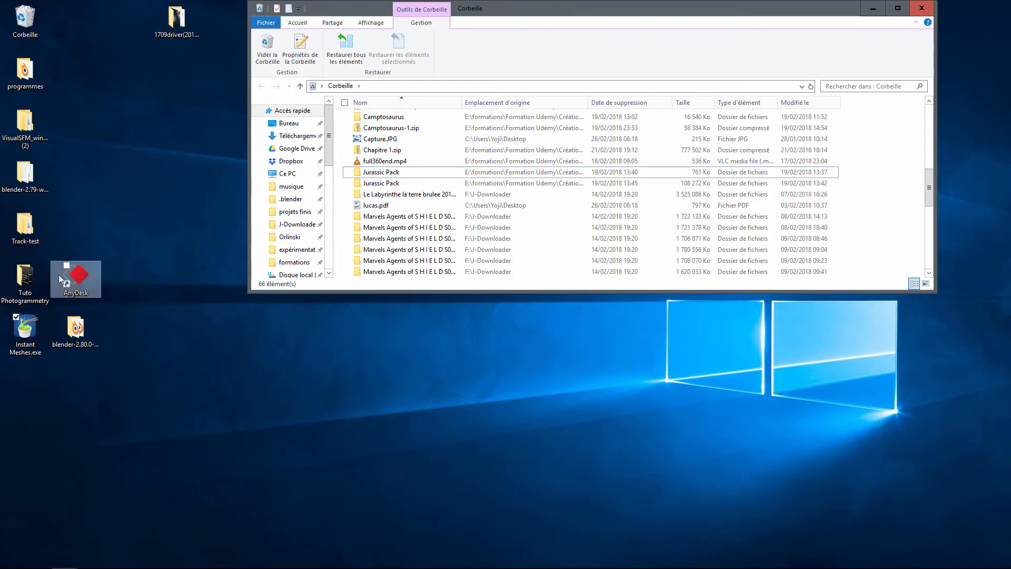
pyautogui.doubleClick(25, 329)
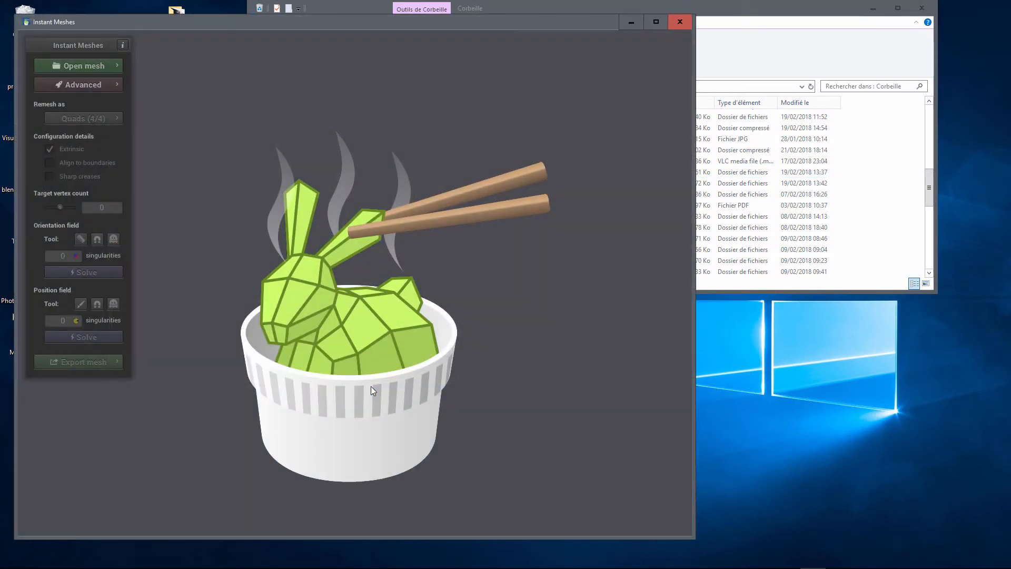
pyautogui.click(655, 22)
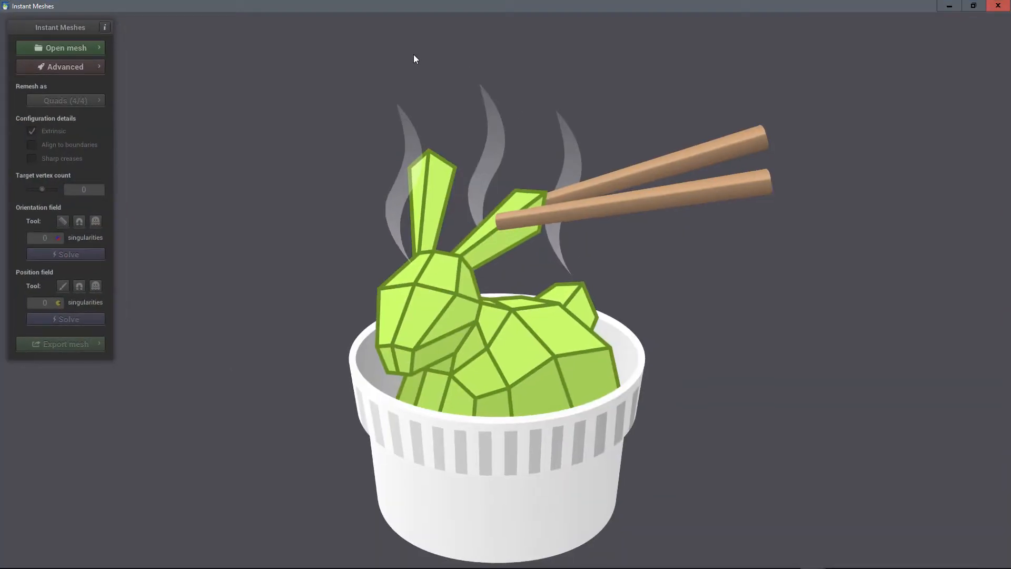
pyautogui.click(70, 49)
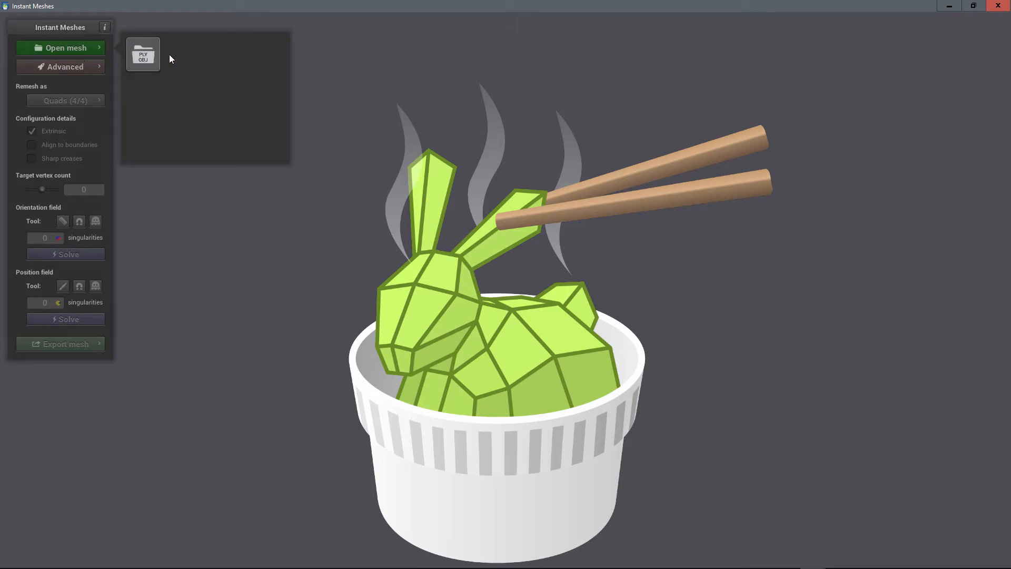
pyautogui.click(137, 49)
pyautogui.click(187, 79)
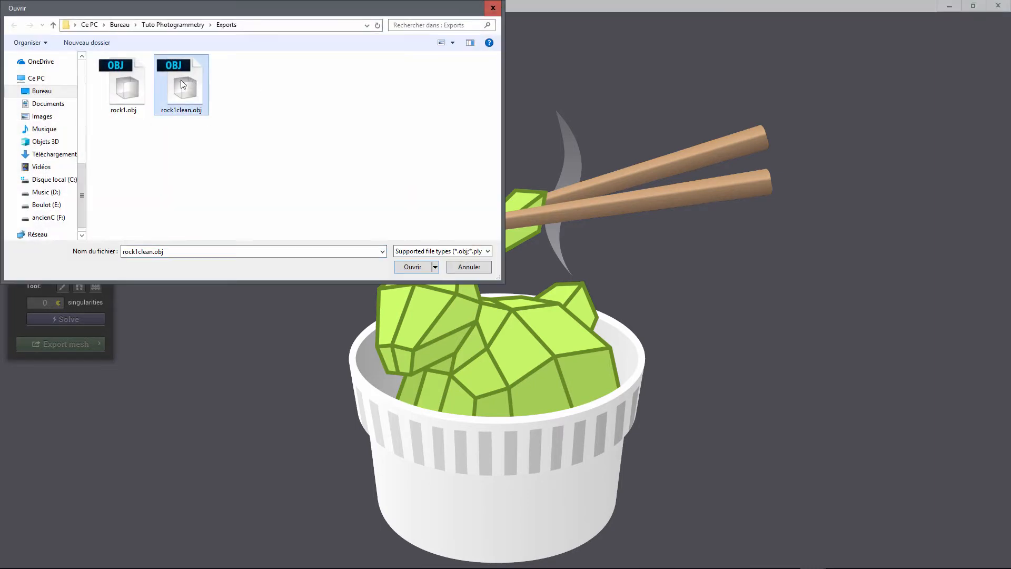
pyautogui.click(417, 269)
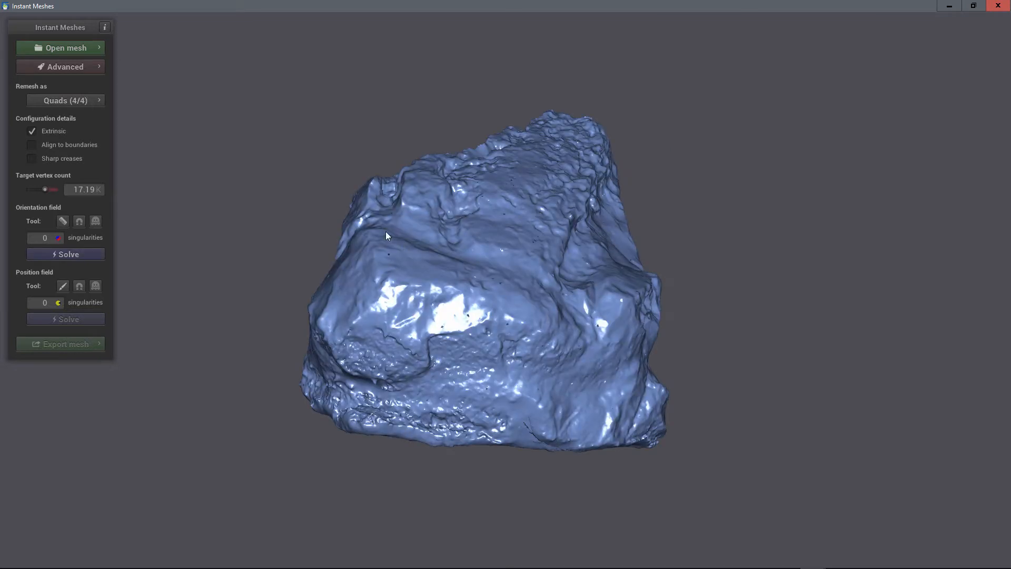
# - Set the target vertex count to 1.03 K and solve the orientation field for the rock
pyautogui.moveTo(386, 233); pyautogui.dragTo(590, 315)
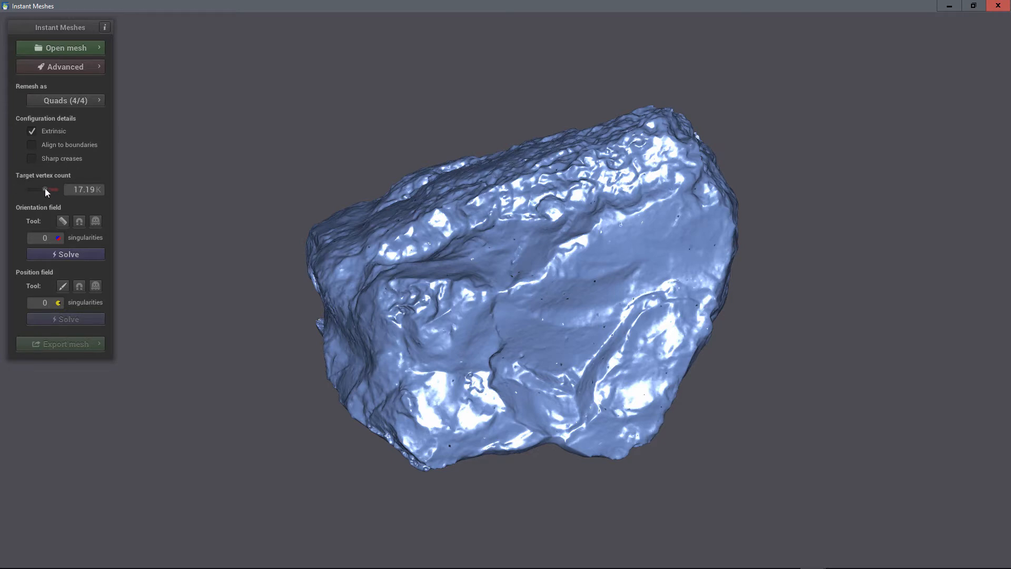
pyautogui.moveTo(45, 188); pyautogui.dragTo(36, 193)
pyautogui.click(71, 253)
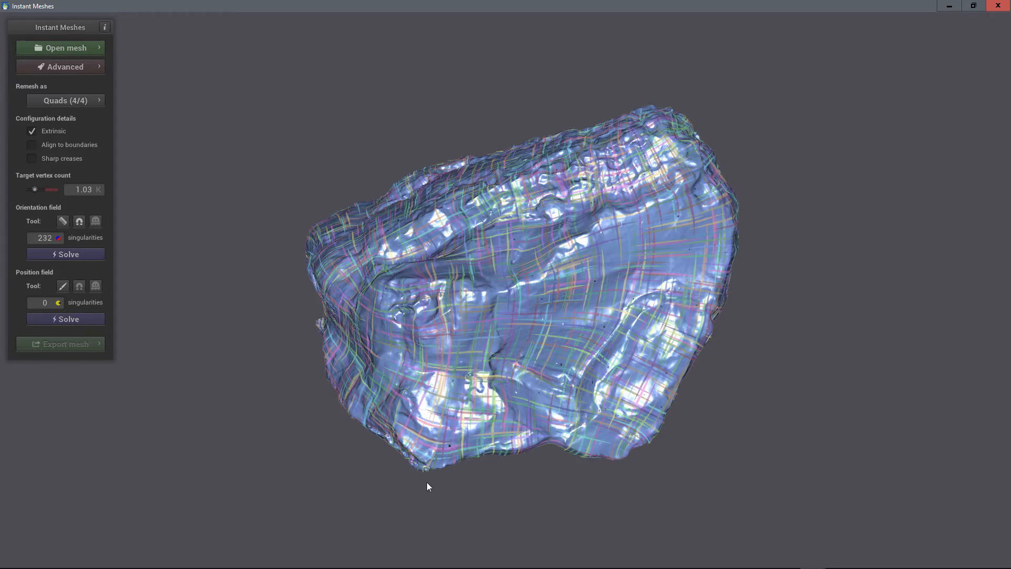
# - Comb the orientation field along the main ridge running from the rock's peak down its face towards the base
pyautogui.moveTo(426, 481); pyautogui.dragTo(799, 283)
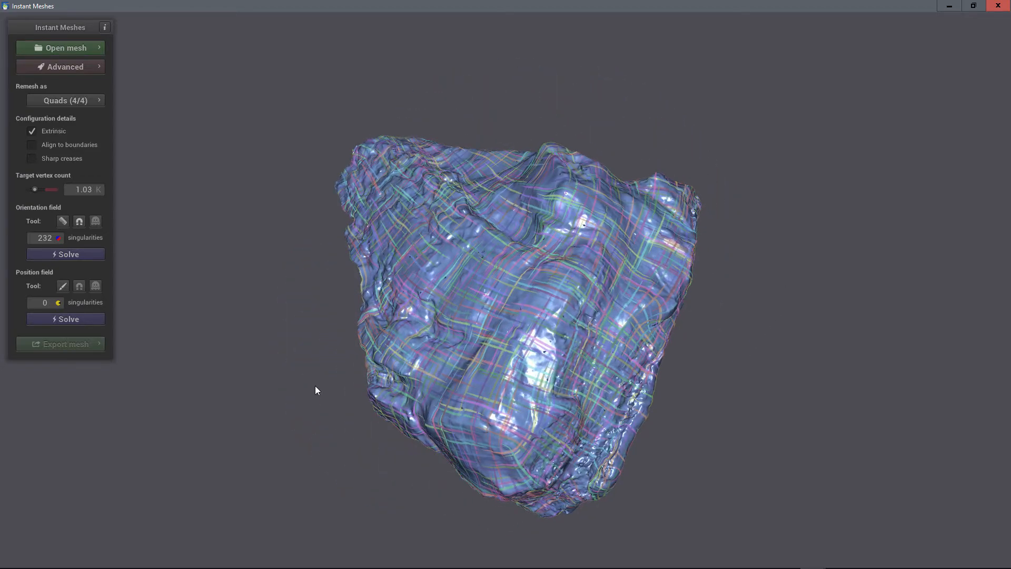
pyautogui.moveTo(315, 390); pyautogui.dragTo(546, 254)
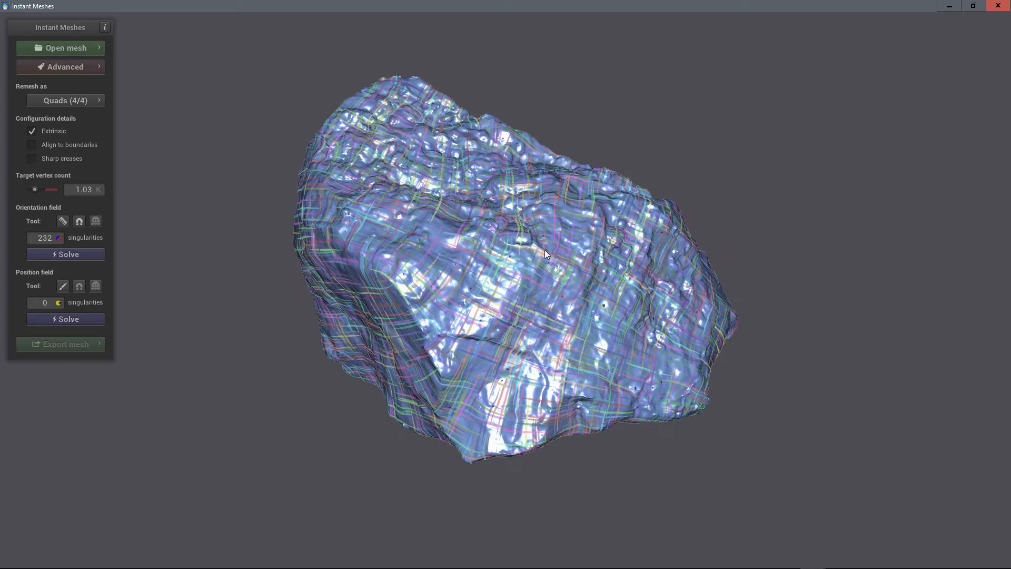
pyautogui.moveTo(743, 320); pyautogui.dragTo(628, 269)
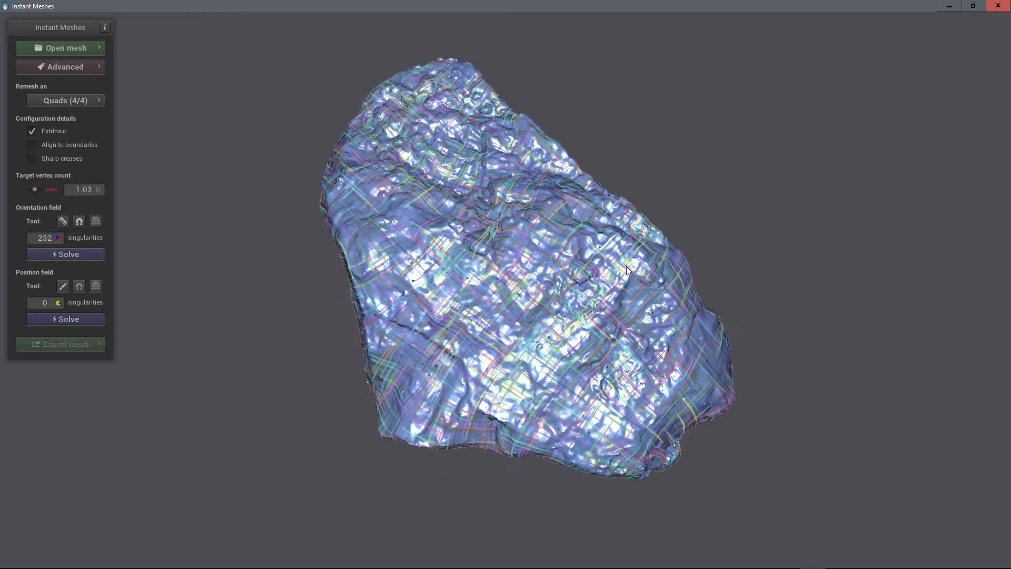
pyautogui.moveTo(559, 305); pyautogui.dragTo(501, 312)
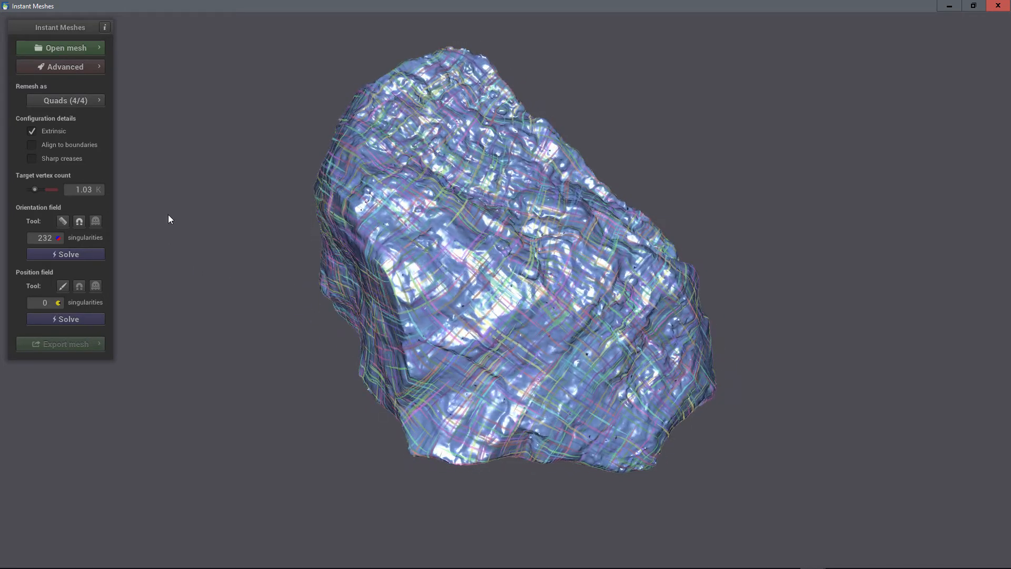
pyautogui.moveTo(336, 196); pyautogui.dragTo(458, 211)
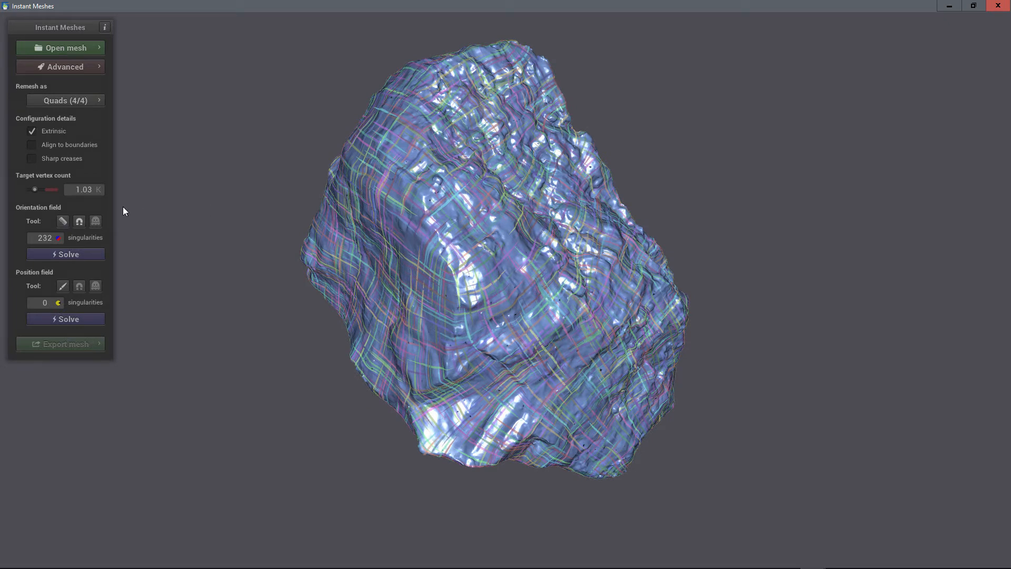
pyautogui.click(62, 220)
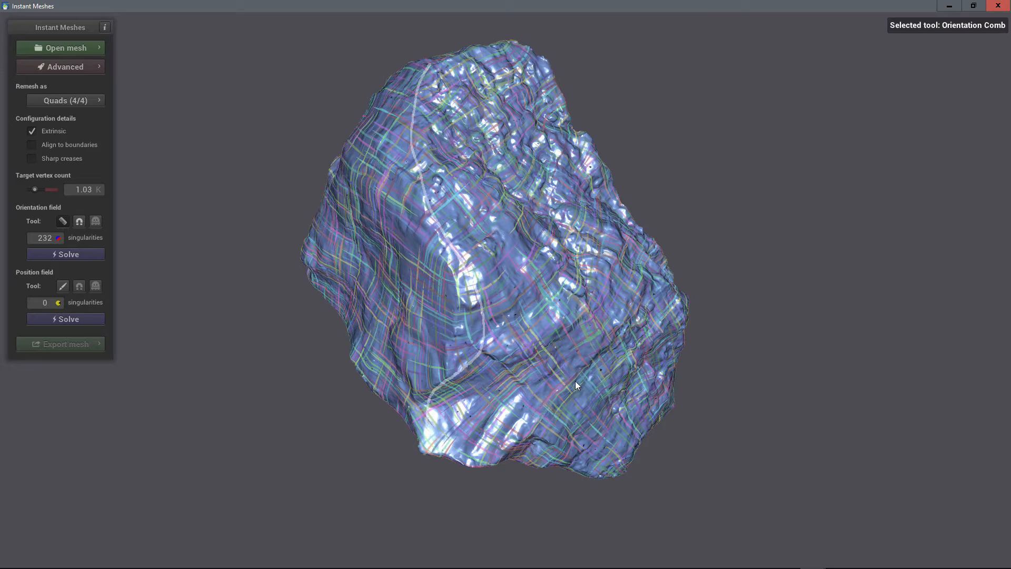
pyautogui.moveTo(434, 85); pyautogui.dragTo(435, 74)
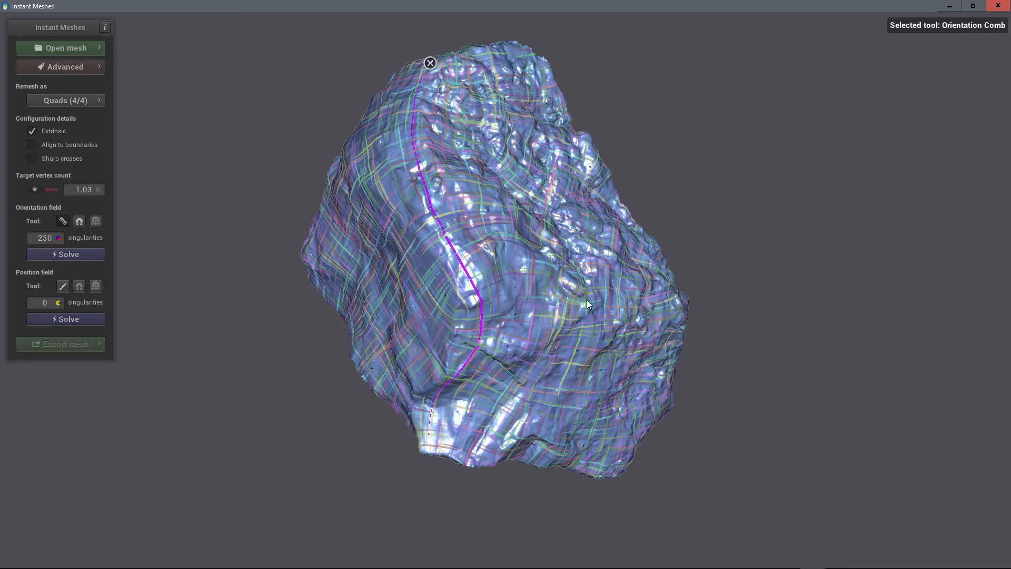
pyautogui.click(62, 220)
# - Add an Orientation Comb stroke down the rough crest on another side, from near the peak to the smooth lower bulge
pyautogui.moveTo(585, 289)
pyautogui.mouseDown()
pyautogui.moveTo(490, 294)
pyautogui.moveTo(324, 346)
pyautogui.moveTo(324, 359)
pyautogui.moveTo(297, 346)
pyautogui.mouseUp()
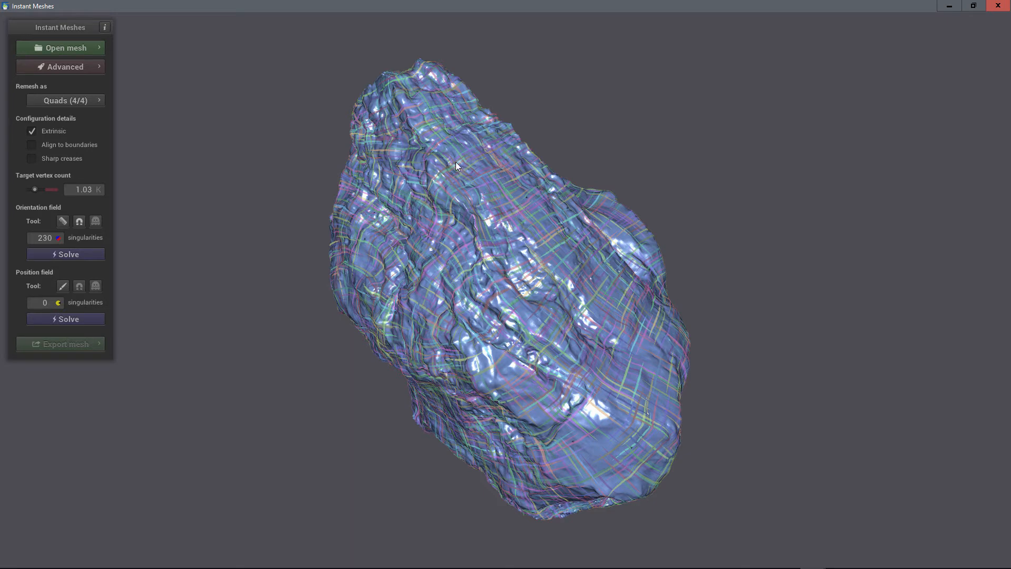
pyautogui.click(62, 221)
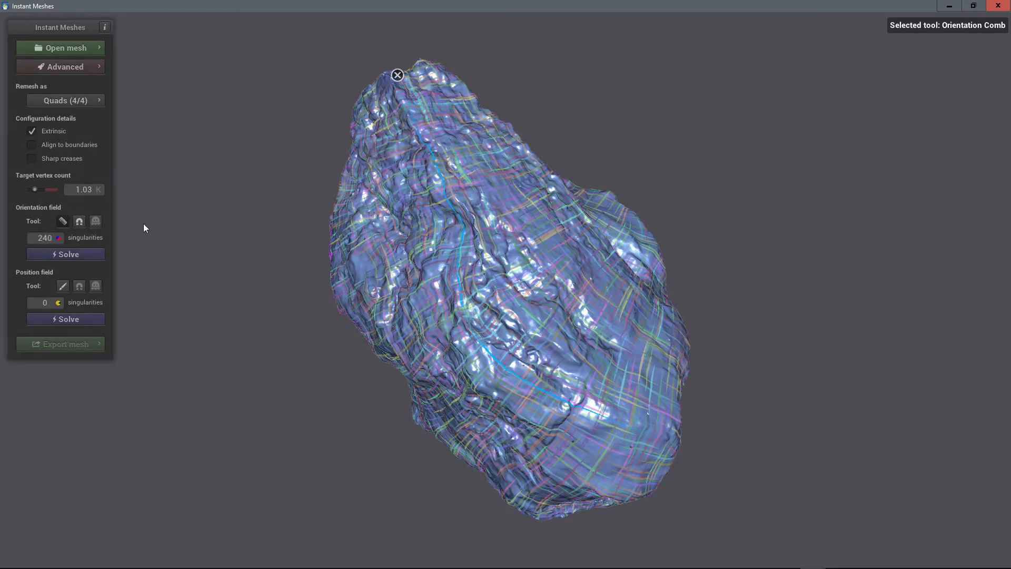
pyautogui.click(66, 217)
# - Comb the orientation field along the long, gently curved ridge crossing the lower part of the rock's smooth side
pyautogui.moveTo(684, 359)
pyautogui.mouseDown()
pyautogui.moveTo(451, 362)
pyautogui.moveTo(379, 412)
pyautogui.mouseUp()
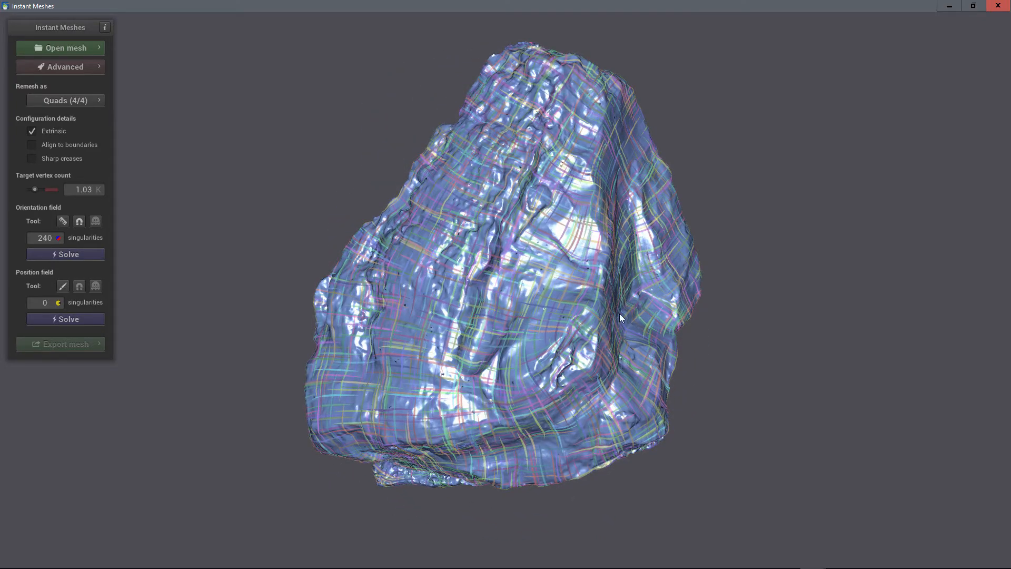
pyautogui.moveTo(593, 365); pyautogui.dragTo(494, 310)
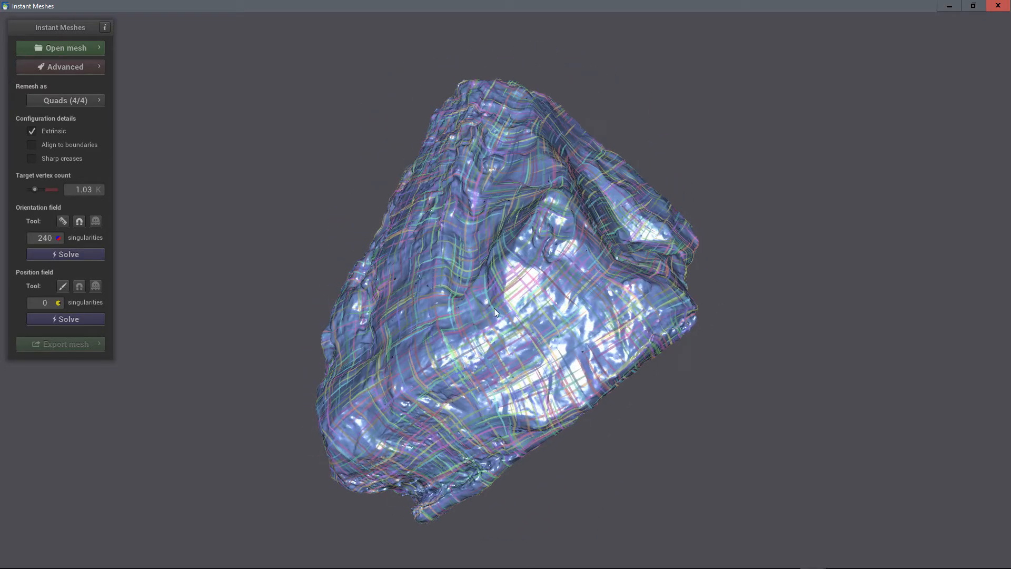
pyautogui.moveTo(378, 390); pyautogui.dragTo(580, 257)
pyautogui.moveTo(571, 311); pyautogui.dragTo(514, 390)
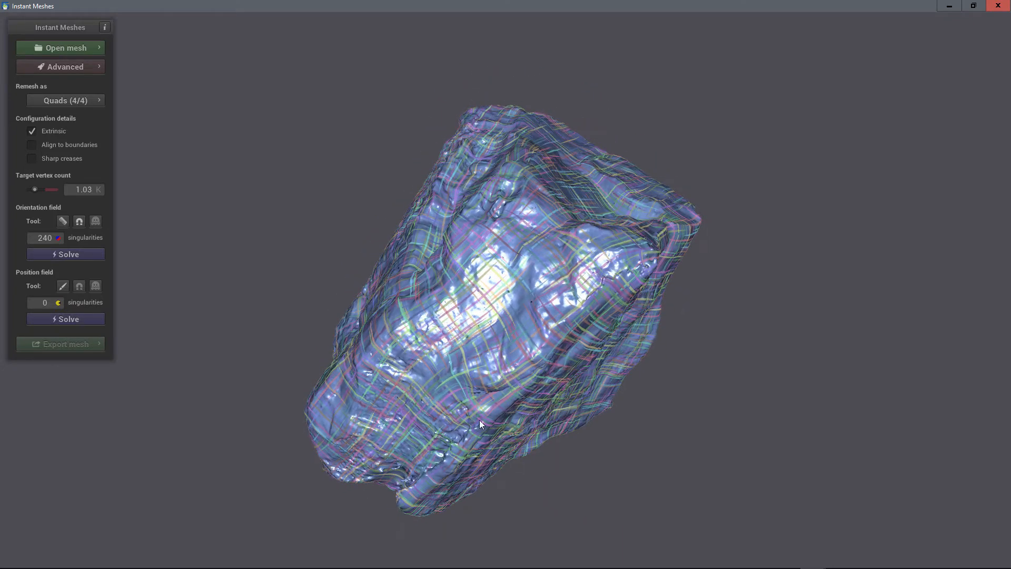
pyautogui.moveTo(479, 423); pyautogui.dragTo(386, 278)
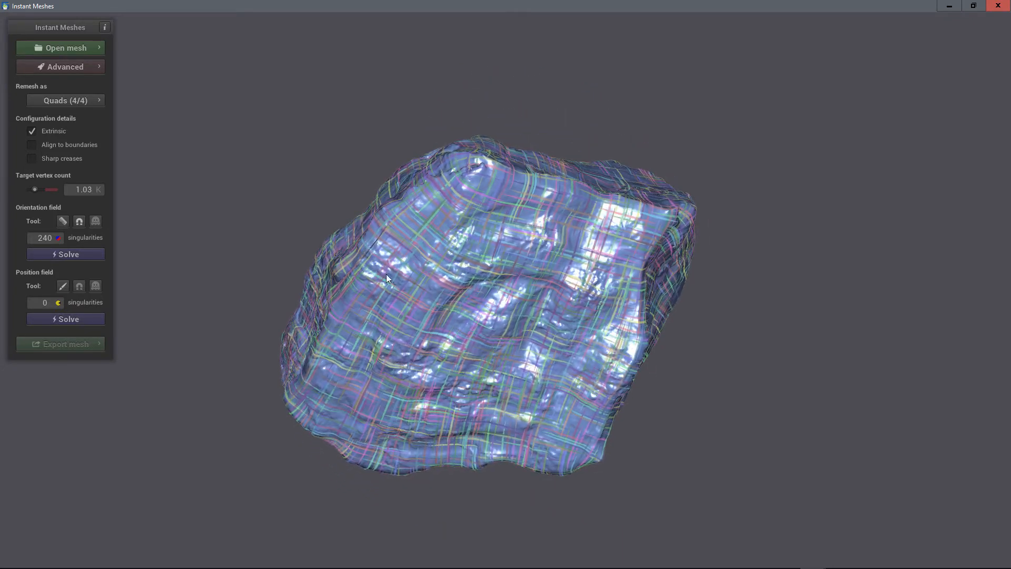
pyautogui.moveTo(584, 415); pyautogui.dragTo(520, 339)
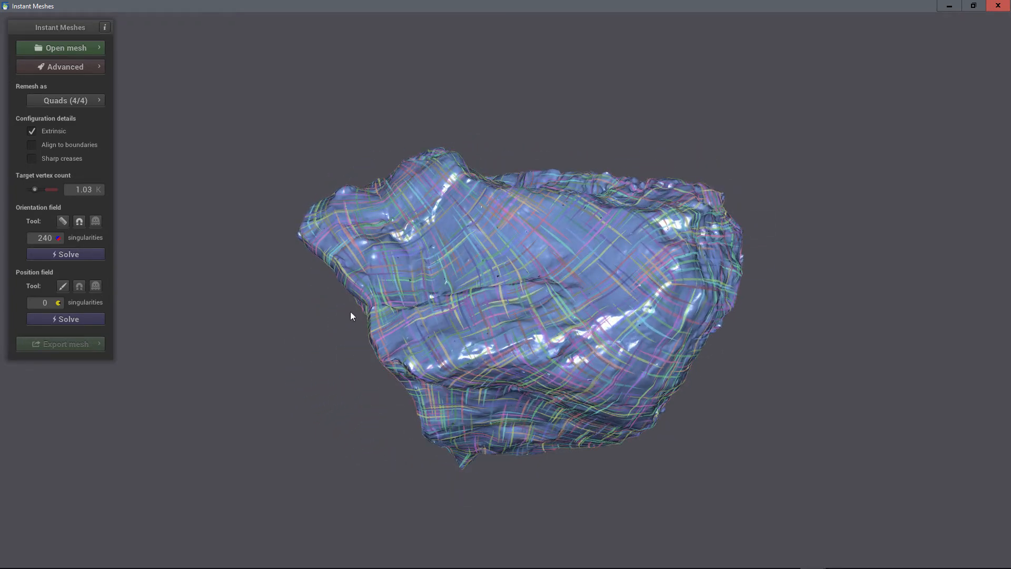
pyautogui.click(63, 221)
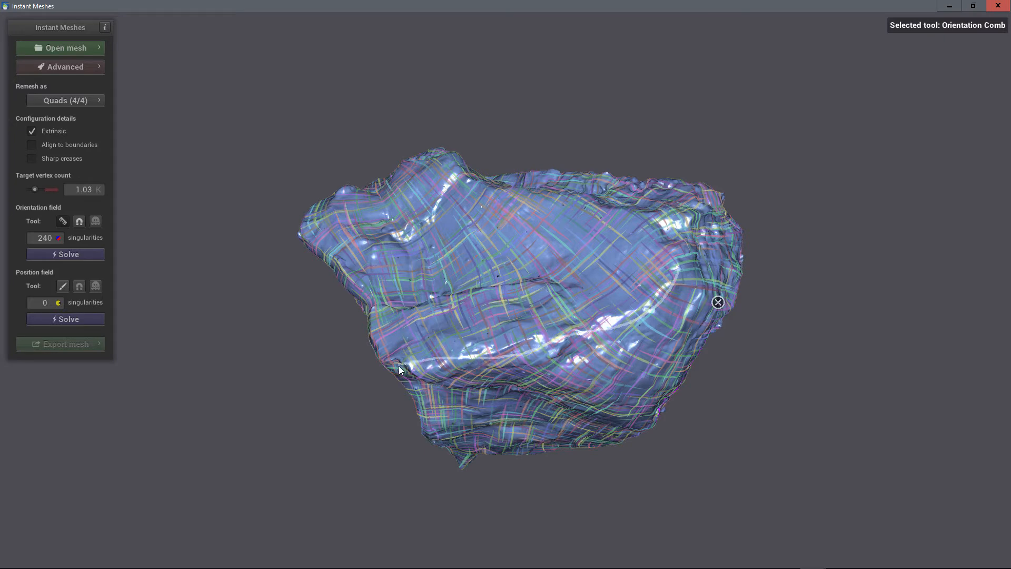
pyautogui.moveTo(671, 276); pyautogui.dragTo(671, 277)
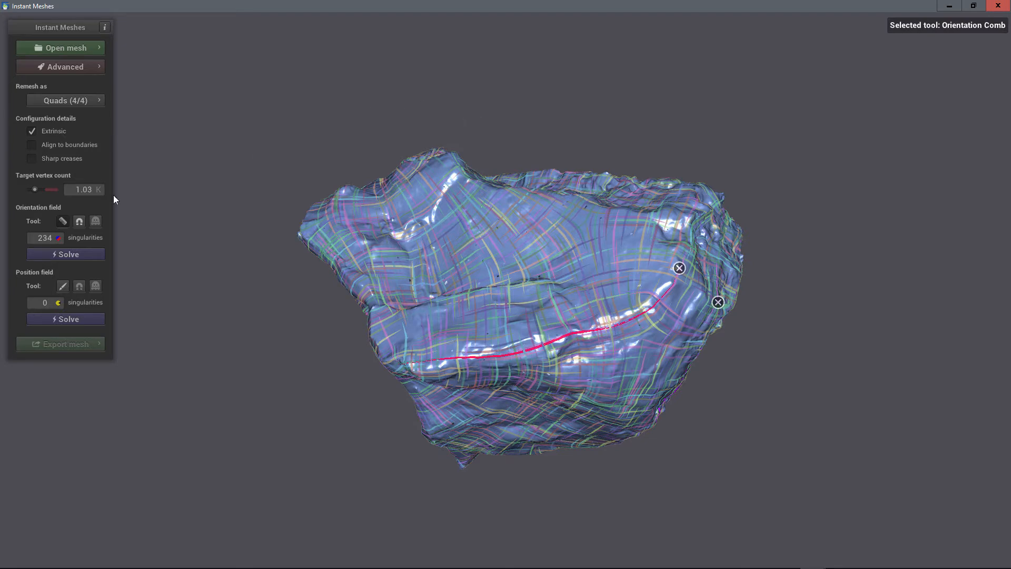
pyautogui.click(63, 221)
# - Add an Orientation Comb stroke along the curved ridge separating the smooth face from the rougher side of the rock
pyautogui.moveTo(496, 88); pyautogui.dragTo(507, 246)
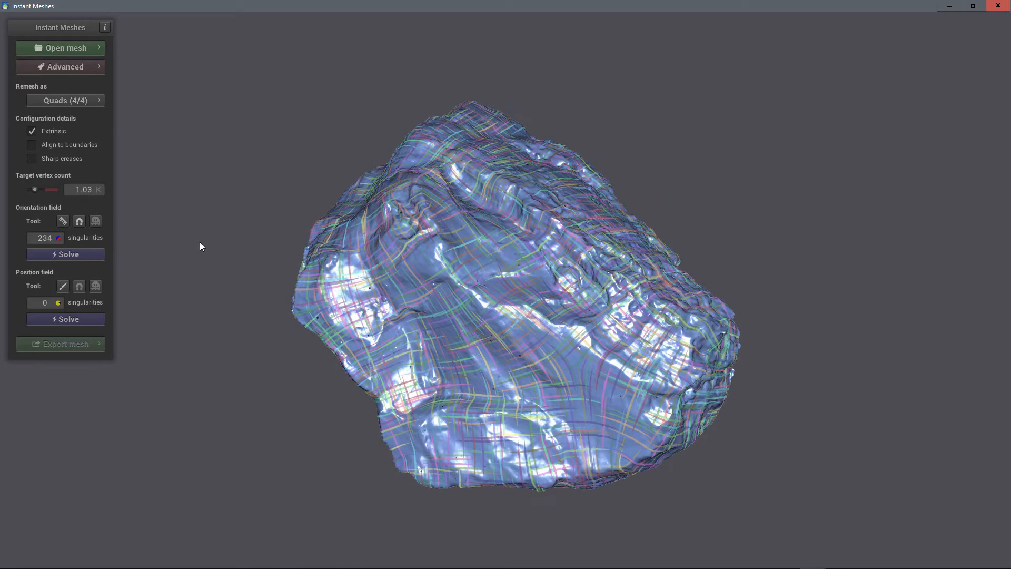
pyautogui.click(65, 223)
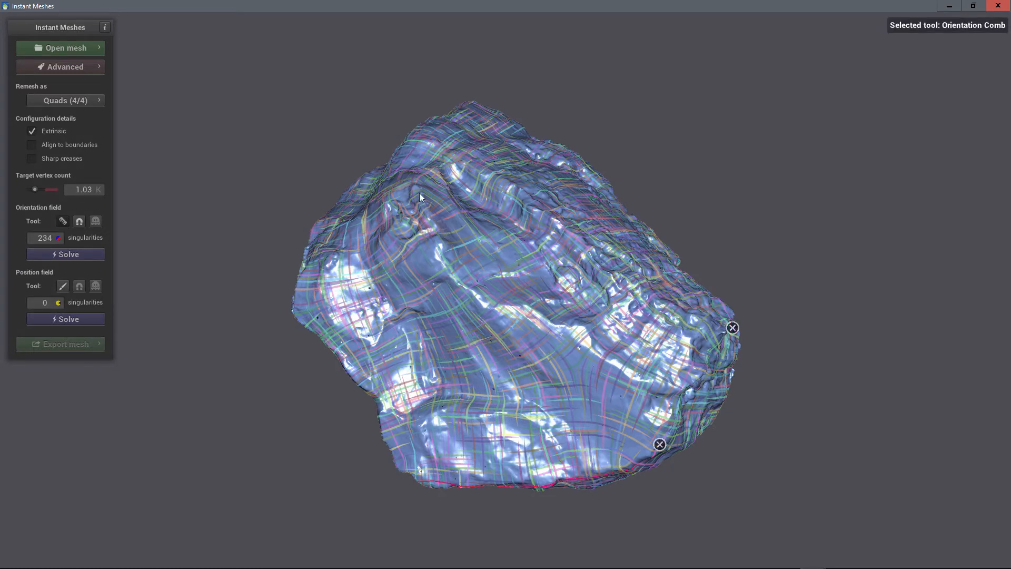
pyautogui.moveTo(418, 187); pyautogui.dragTo(437, 229)
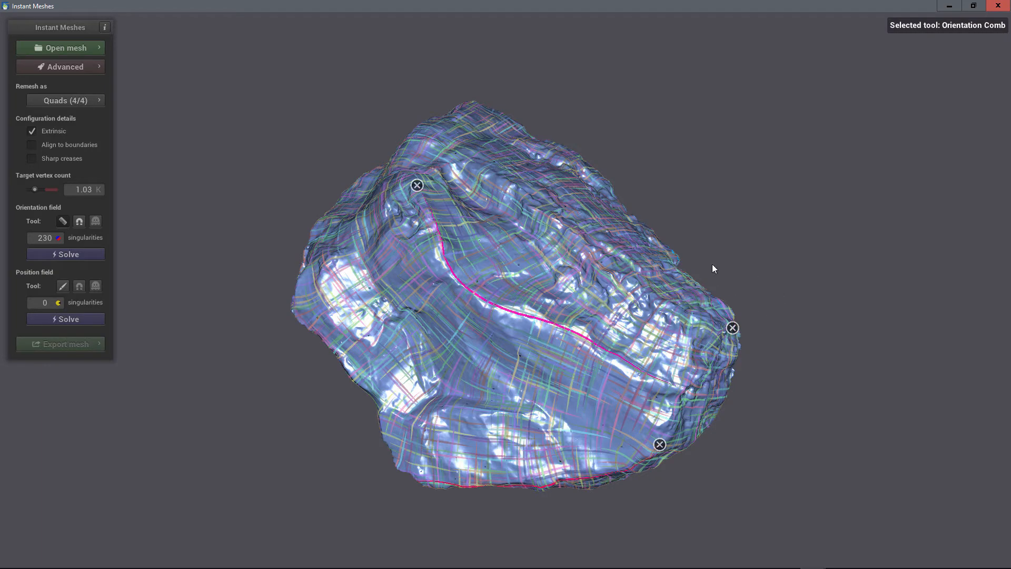
# - Comb the orientation field along the straight ridge that leads across the rock to its pointed protrusion
pyautogui.moveTo(320, 267); pyautogui.dragTo(533, 193)
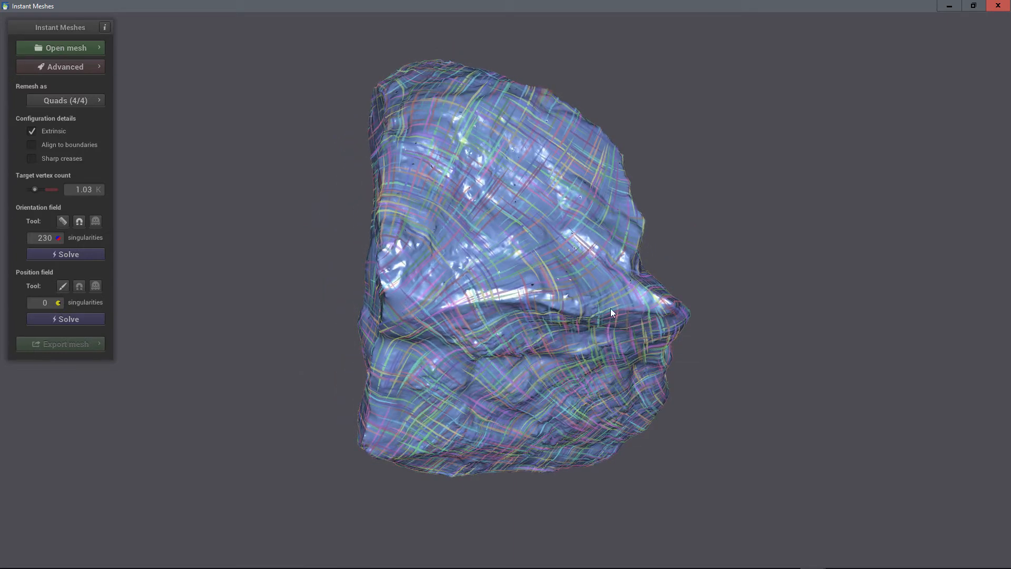
pyautogui.click(64, 221)
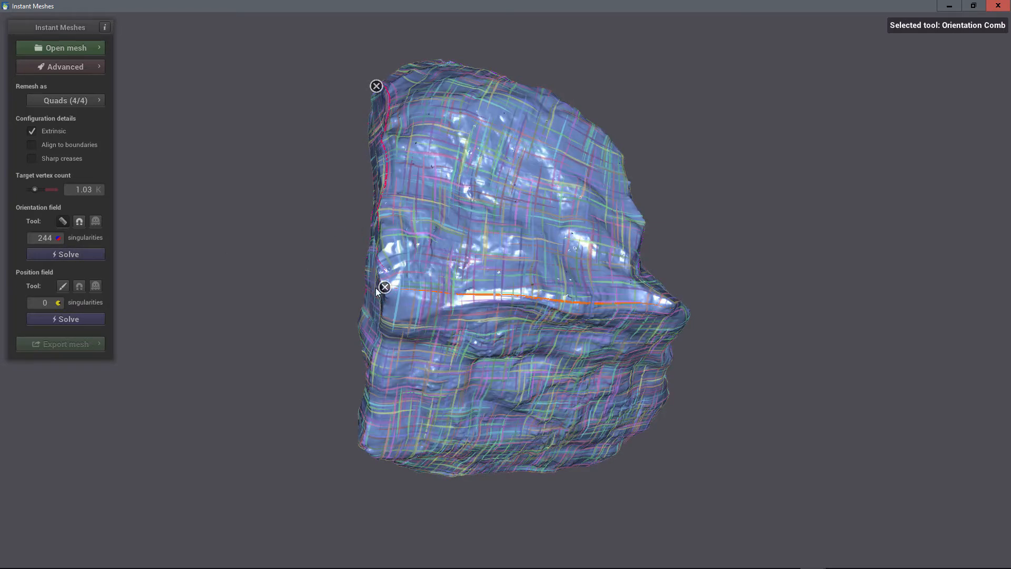
pyautogui.click(62, 221)
pyautogui.moveTo(411, 242)
pyautogui.mouseDown()
pyautogui.moveTo(495, 244)
pyautogui.moveTo(573, 188)
pyautogui.moveTo(664, 220)
pyautogui.moveTo(674, 255)
pyautogui.moveTo(665, 239)
pyautogui.moveTo(534, 327)
pyautogui.moveTo(622, 307)
pyautogui.moveTo(663, 276)
pyautogui.moveTo(539, 298)
pyautogui.moveTo(502, 221)
pyautogui.moveTo(465, 183)
pyautogui.moveTo(473, 112)
pyautogui.moveTo(385, 261)
pyautogui.moveTo(423, 319)
pyautogui.moveTo(490, 341)
pyautogui.moveTo(511, 371)
pyautogui.moveTo(487, 446)
pyautogui.moveTo(504, 412)
pyautogui.moveTo(691, 280)
pyautogui.moveTo(459, 318)
pyautogui.moveTo(650, 298)
pyautogui.moveTo(519, 299)
pyautogui.moveTo(672, 286)
pyautogui.mouseUp()
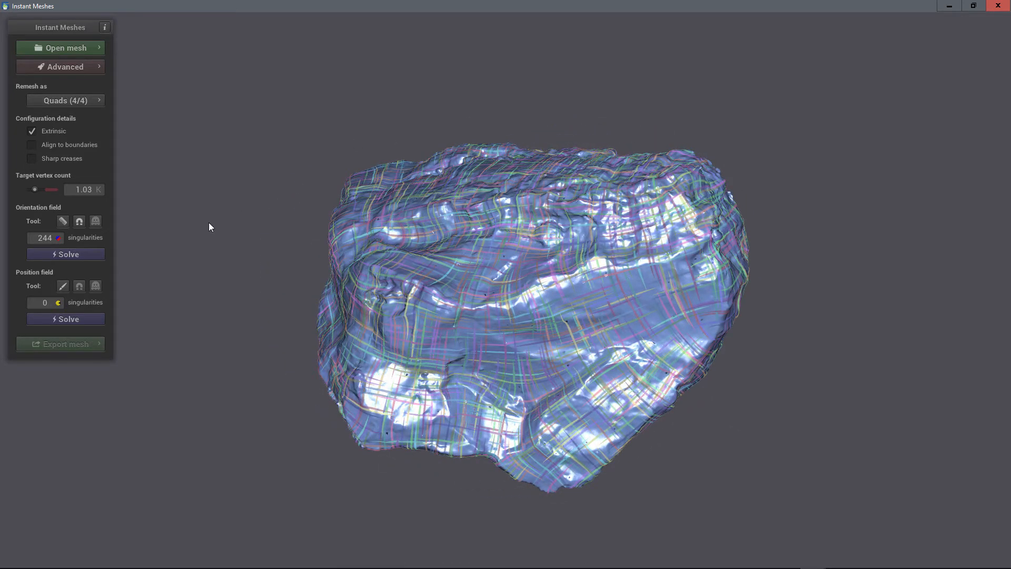
# - Solve the position field for the combed rock and extract the quad mesh with 0 smoothing iterations
pyautogui.click(85, 315)
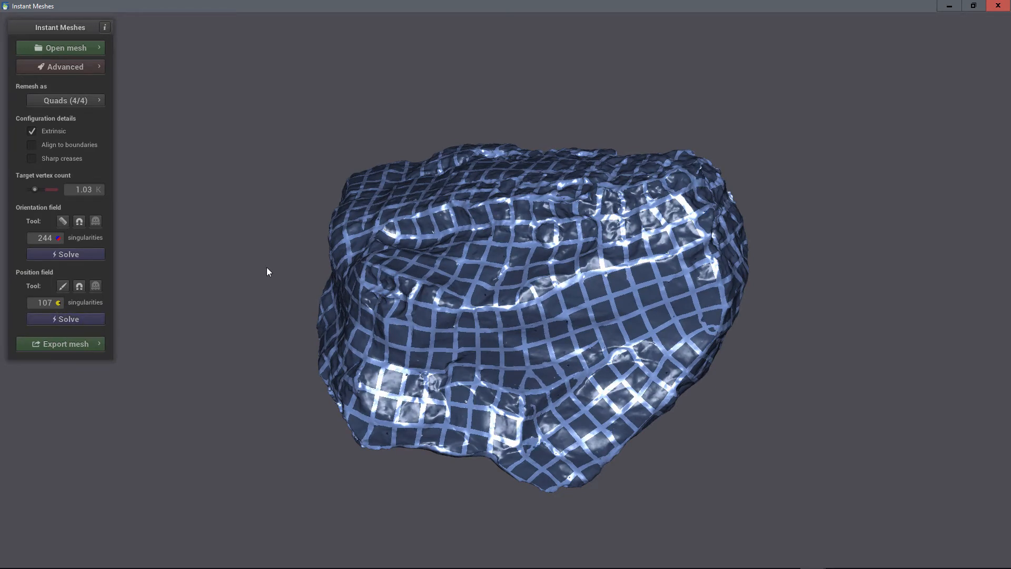
pyautogui.moveTo(271, 275); pyautogui.dragTo(730, 462)
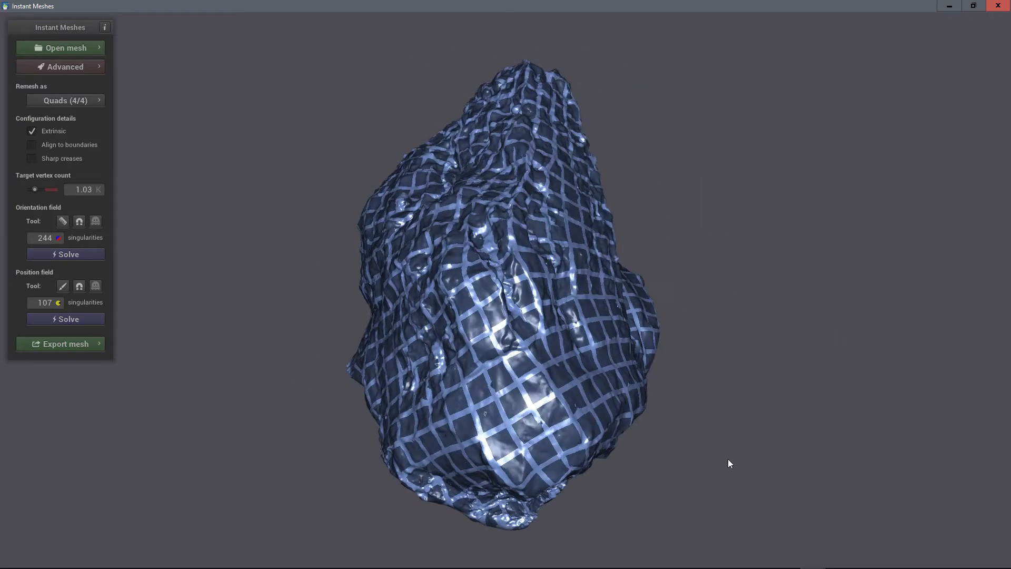
pyautogui.click(53, 342)
pyautogui.click(182, 271)
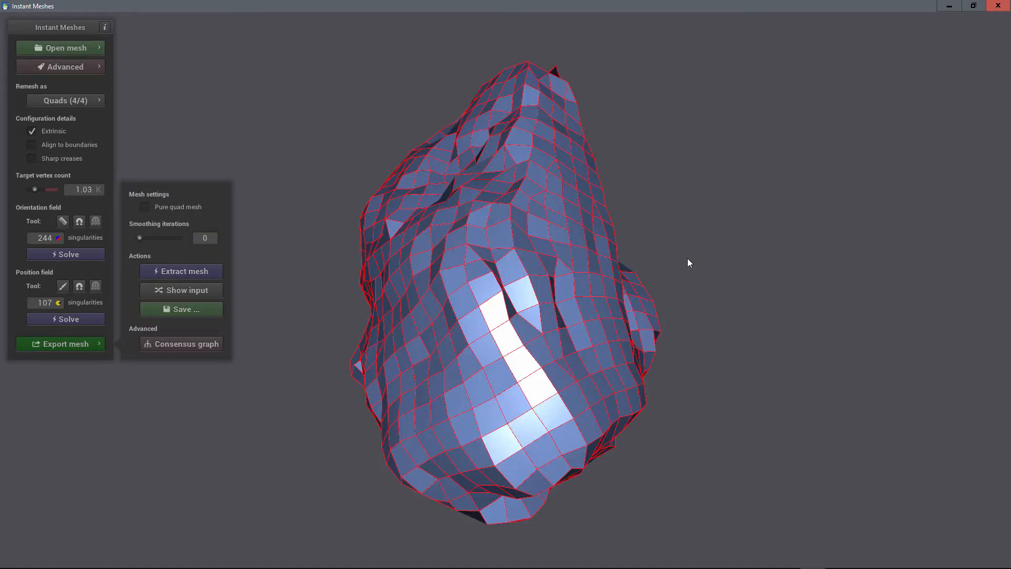
# - Try to save the extracted mesh in the Exports folder under the name rock1low, without a file extension
pyautogui.click(195, 309)
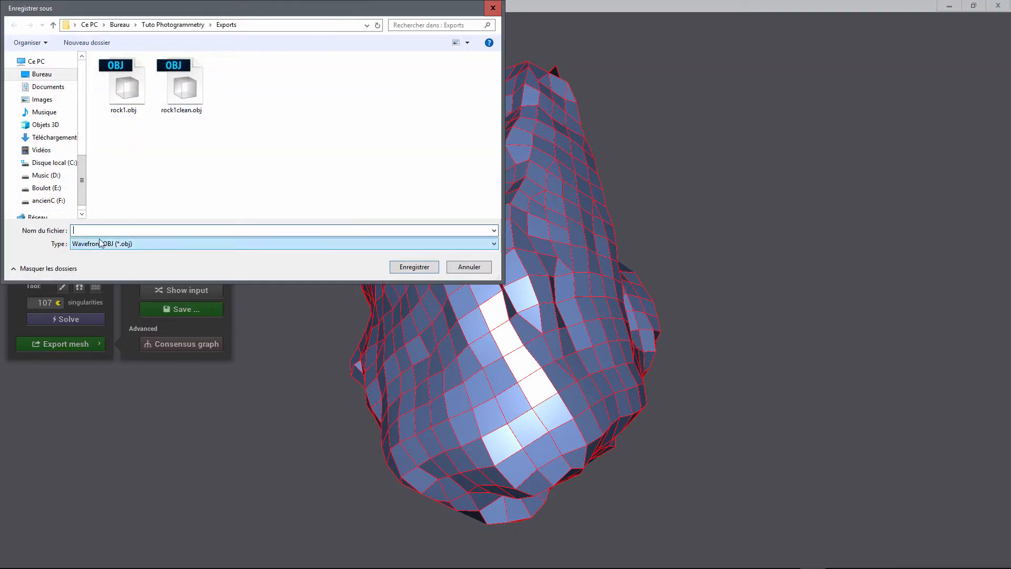
pyautogui.click(181, 85)
pyautogui.click(135, 231)
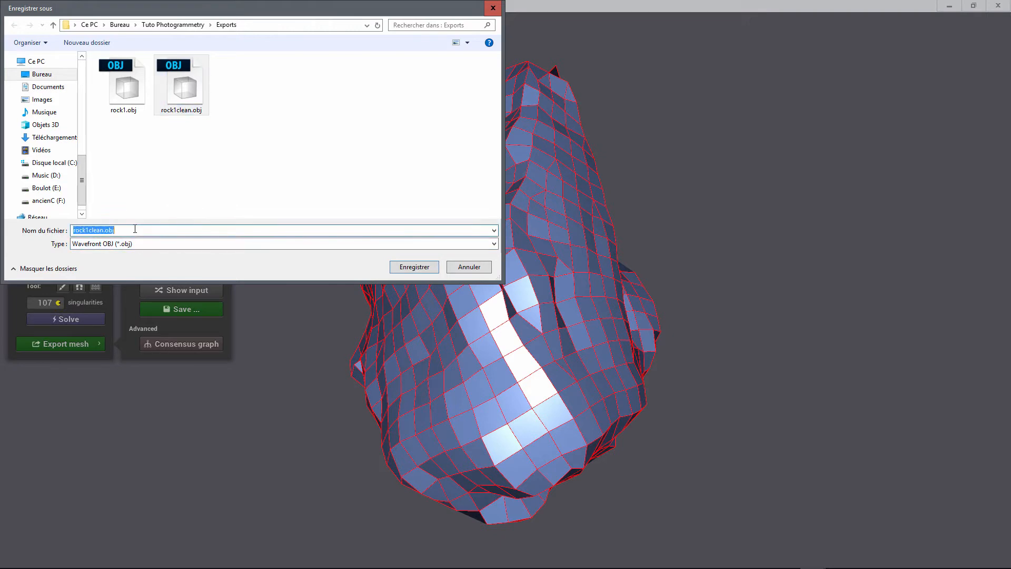
pyautogui.click(134, 230)
pyautogui.moveTo(134, 230); pyautogui.dragTo(89, 244)
pyautogui.write('low')
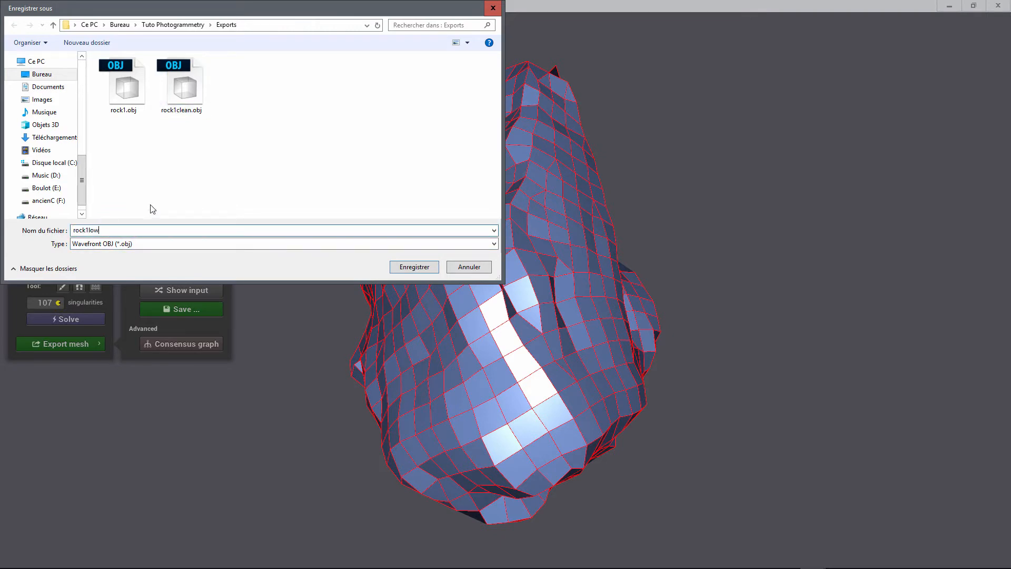
pyautogui.press('Return')
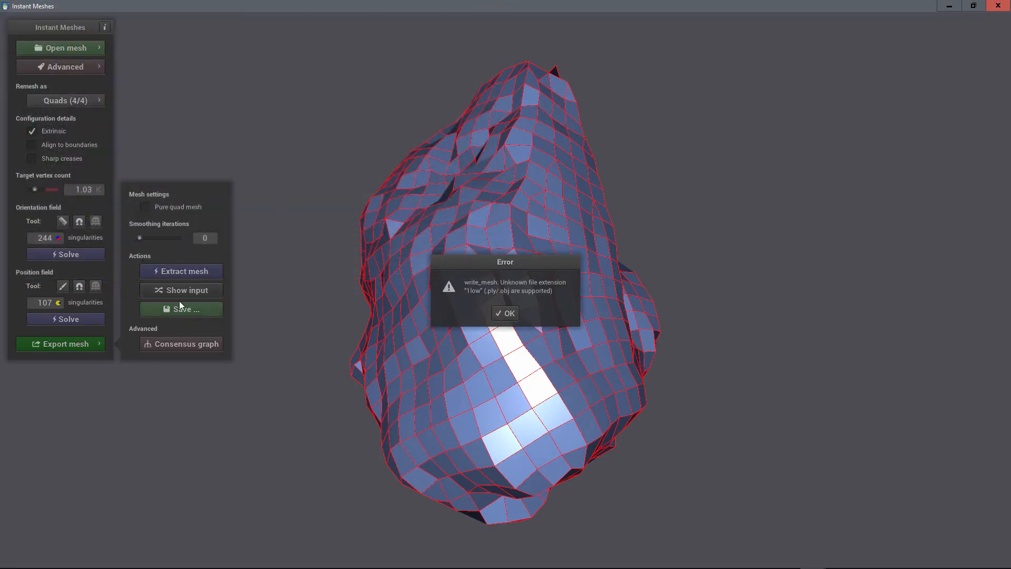
pyautogui.click(503, 316)
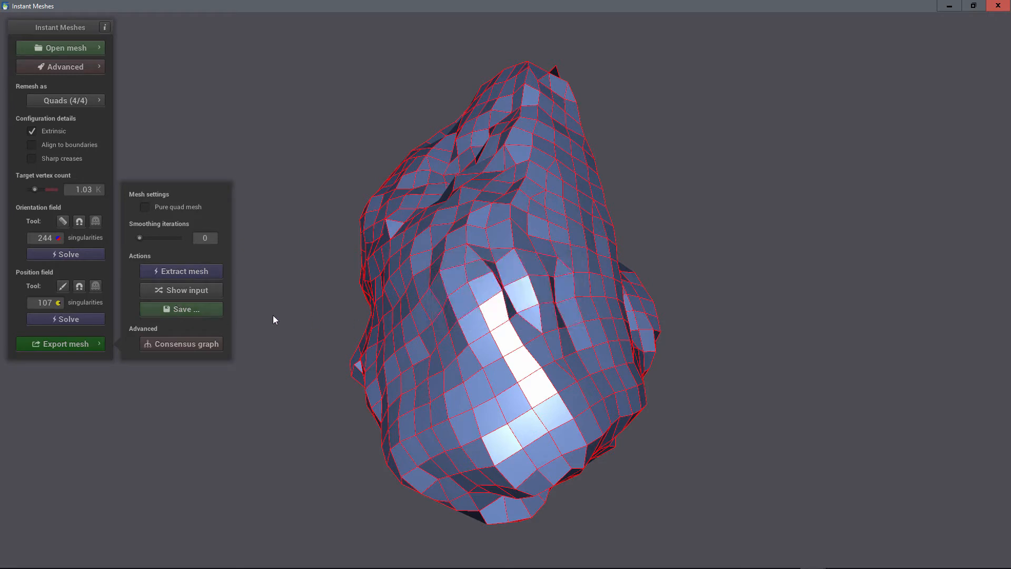
# - Try to save the extracted mesh as Rock1-low in the Exports folder with the Wavefront OBJ type
pyautogui.click(180, 311)
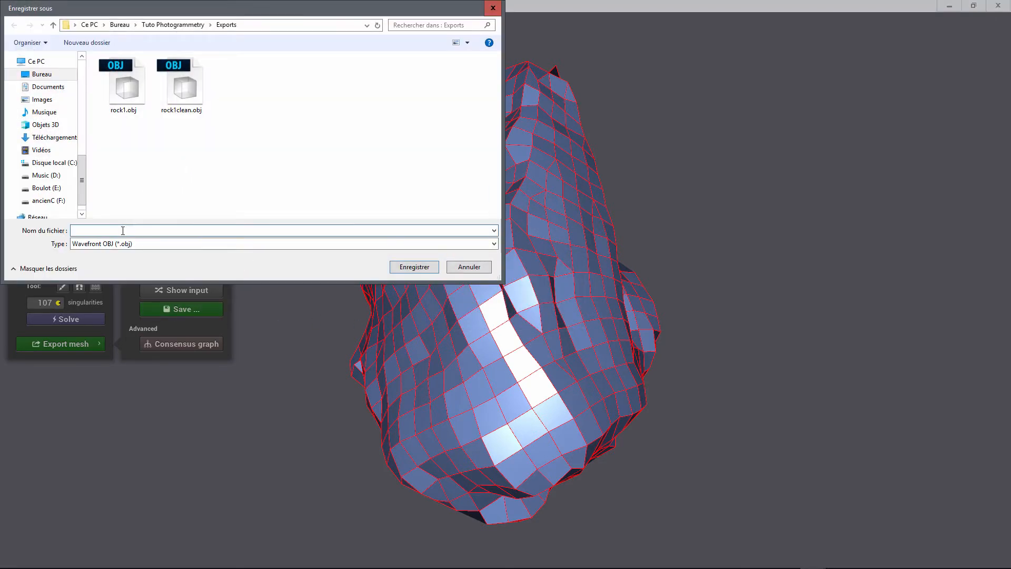
pyautogui.write('Rock')
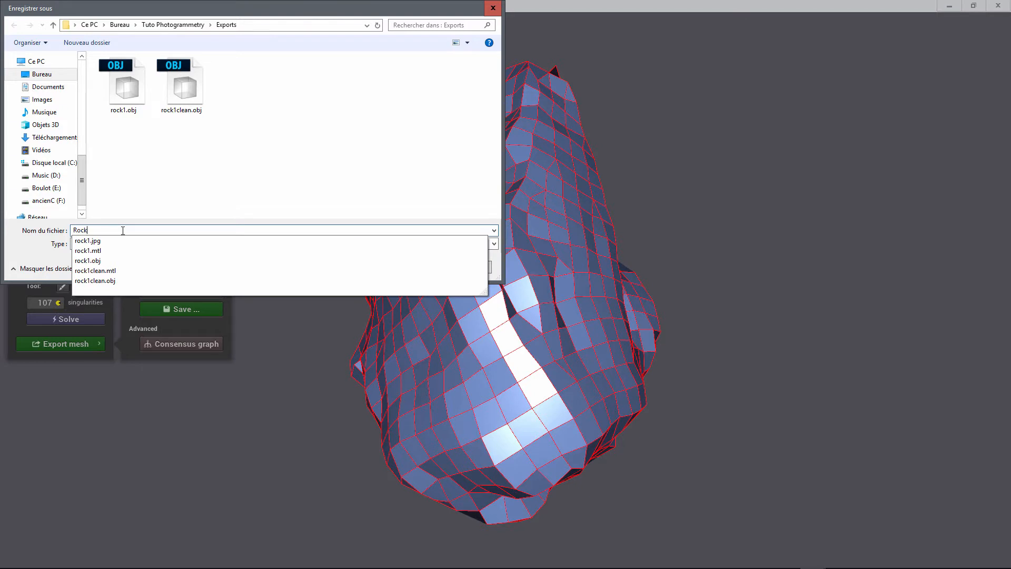
pyautogui.write('1-')
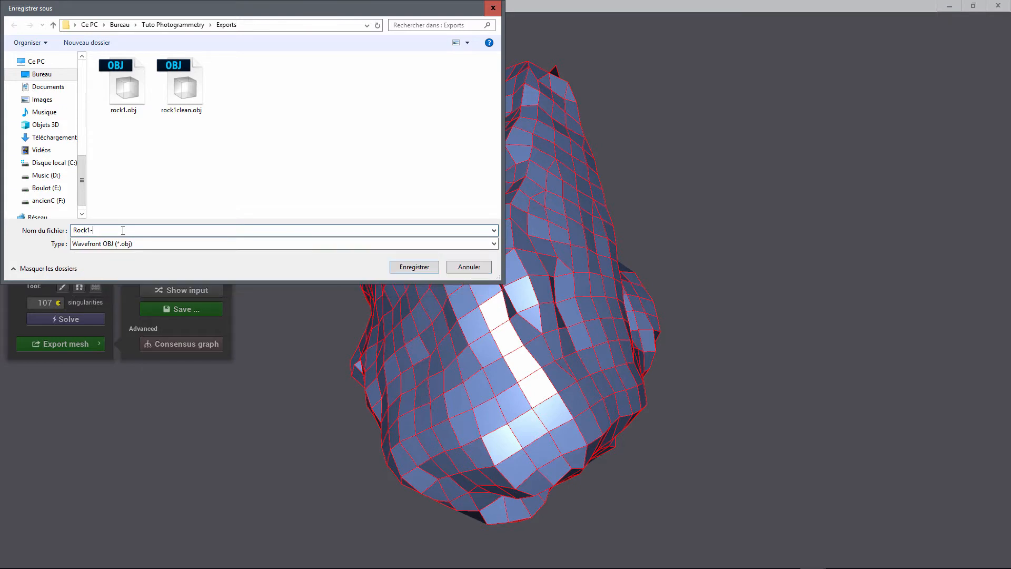
pyautogui.write('low')
pyautogui.click(420, 268)
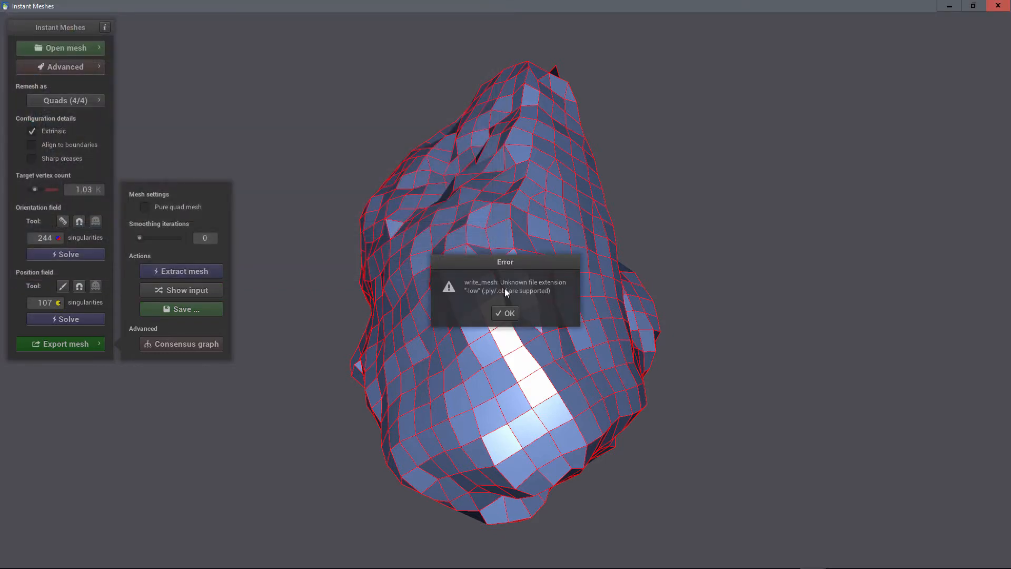
pyautogui.click(506, 314)
# - Start another save of the extracted mesh in the Exports folder, picking rock1.obj as the base for the file name
pyautogui.click(195, 310)
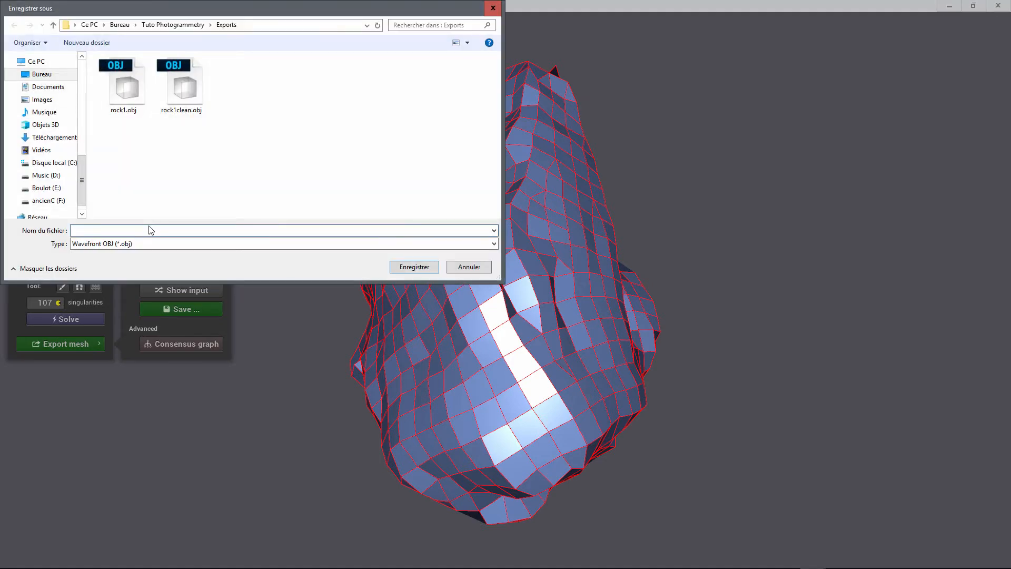
pyautogui.click(143, 99)
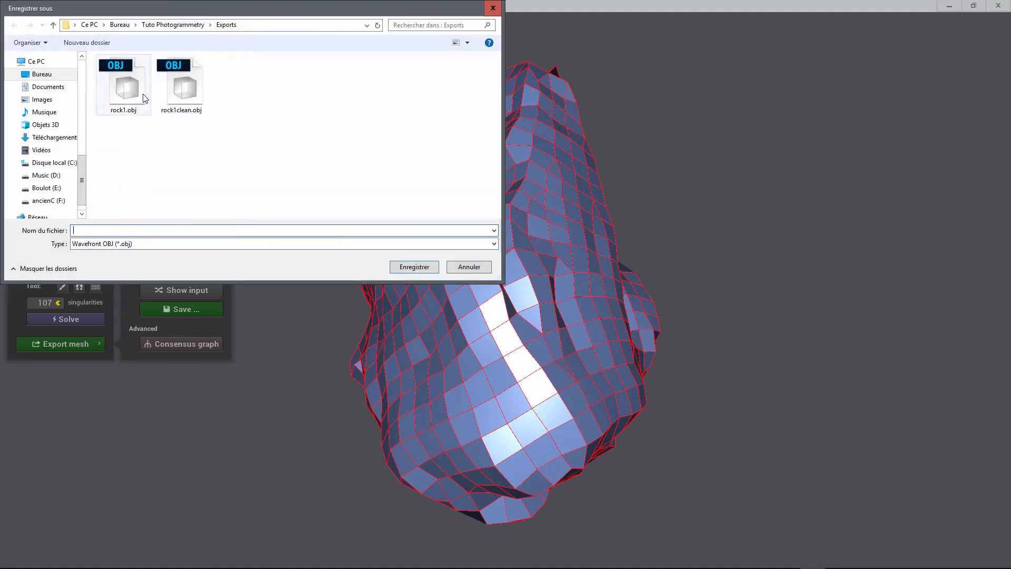
# - Save the remeshed rock as rock1low.obj in the Exports folder, close Instant Meshes and switch to Blender
pyautogui.doubleClick(90, 231)
pyautogui.click(89, 230)
pyautogui.write('low')
pyautogui.press('Return')
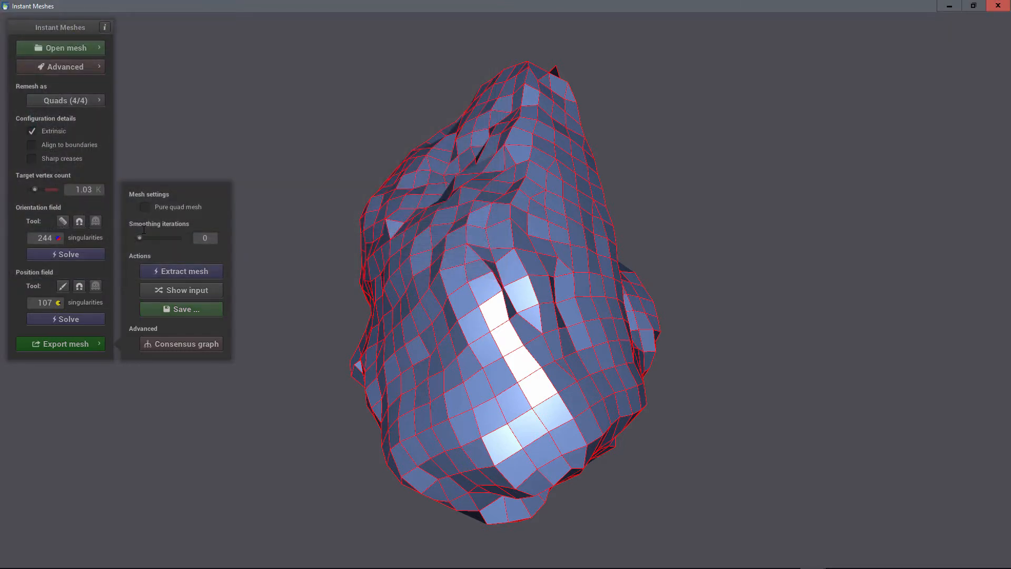
pyautogui.click(998, 7)
pyautogui.click(554, 559)
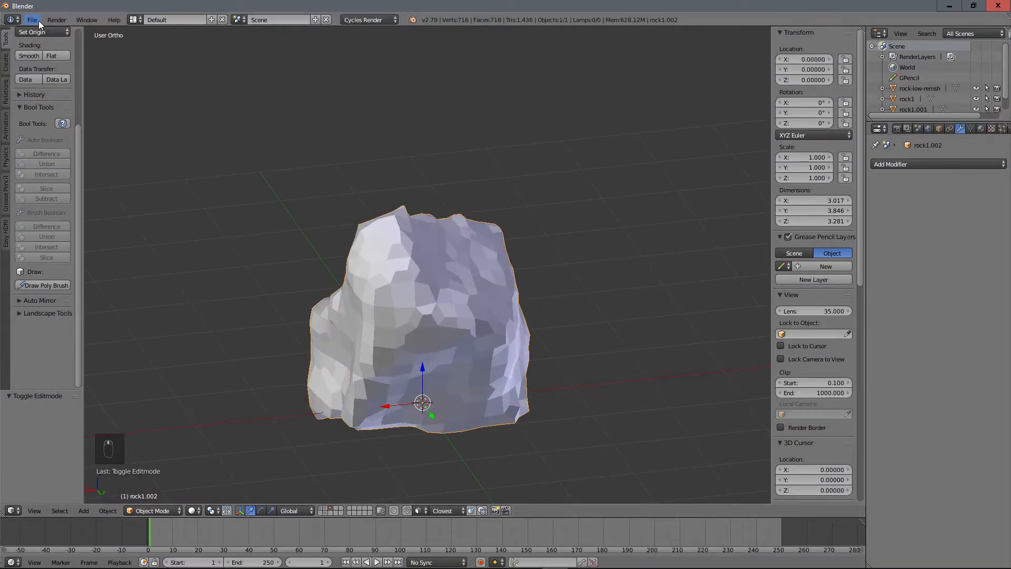
# - Switch to an empty layer and import rock1low.obj from the Exports folder as a Wavefront OBJ
pyautogui.press('Delete')
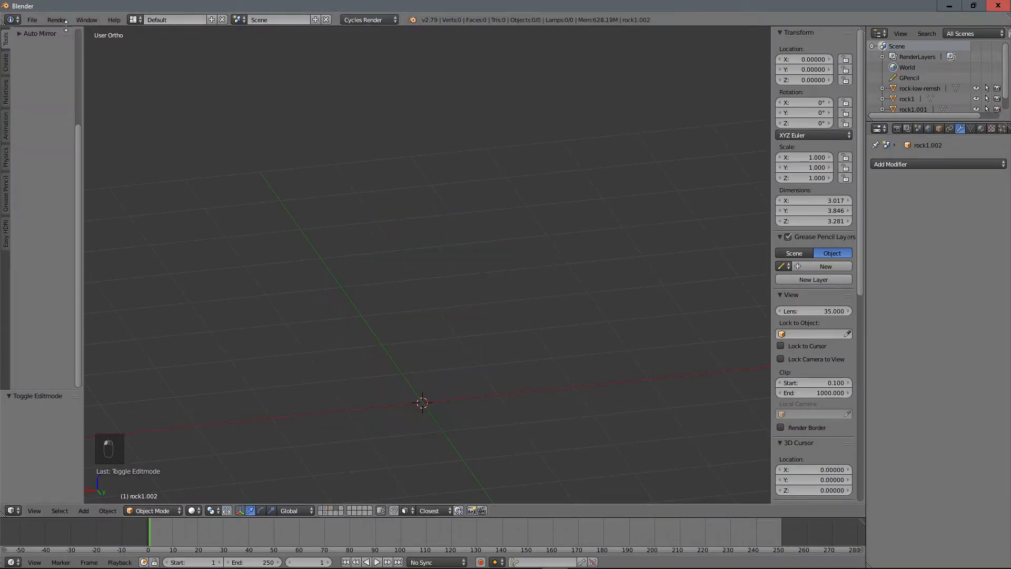
pyautogui.click(32, 20)
pyautogui.moveTo(68, 219)
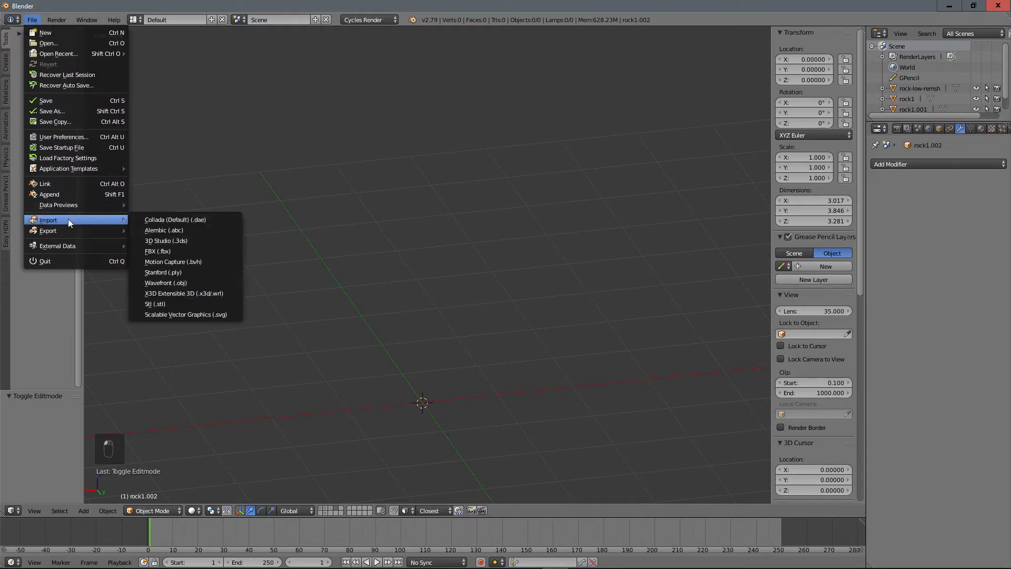
pyautogui.click(173, 284)
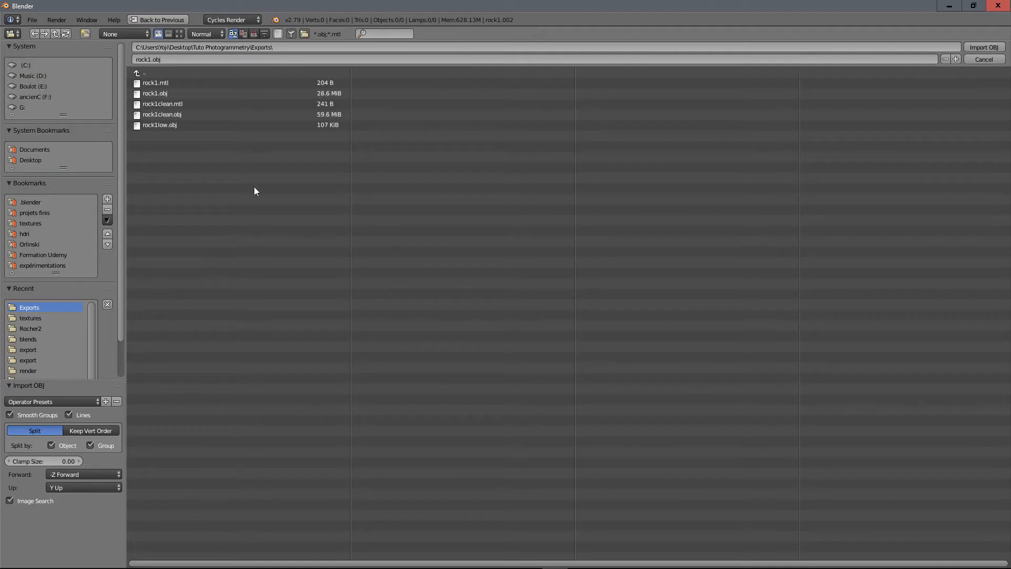
pyautogui.click(163, 126)
pyautogui.click(986, 46)
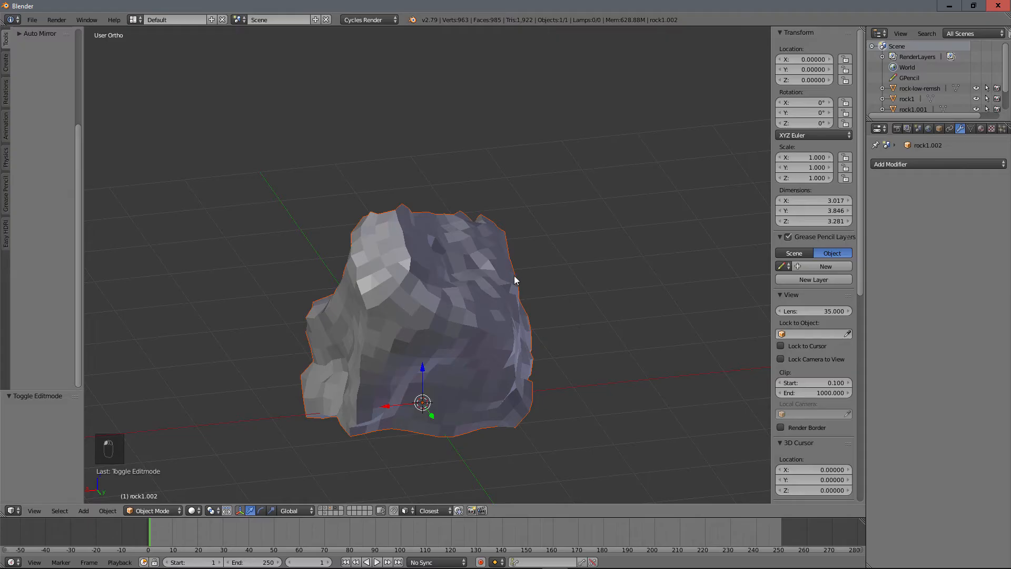
# - Examine the surface of the imported low-poly rock from several sides, up to its peak
pyautogui.scroll(-3, 363, 298)
pyautogui.moveTo(361, 298); pyautogui.dragTo(637, 245, button='middle')
pyautogui.scroll(4, 475, 344)
pyautogui.moveTo(516, 242); pyautogui.dragTo(486, 329, button='middle')
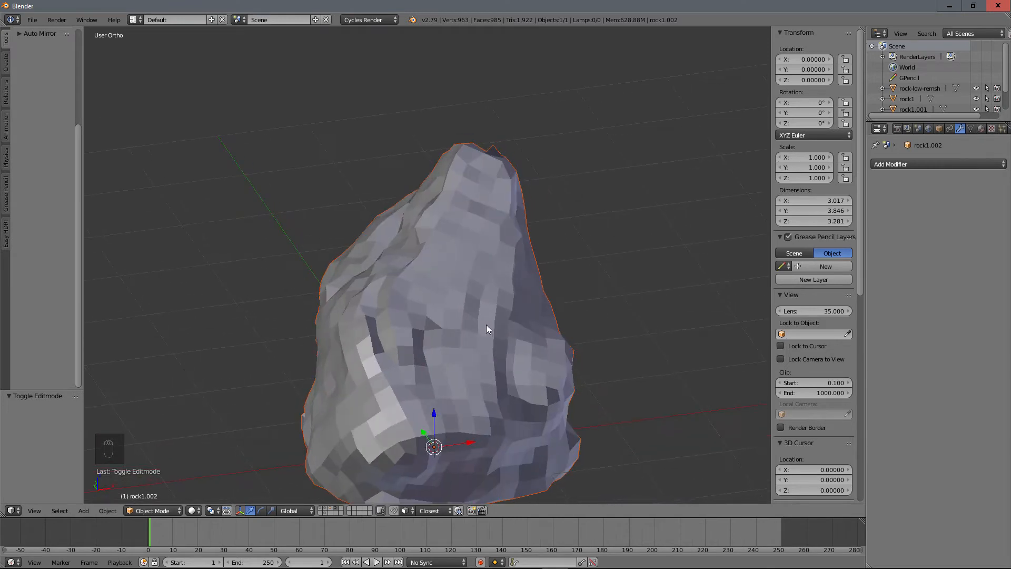
pyautogui.moveTo(499, 402); pyautogui.dragTo(533, 291, button='middle')
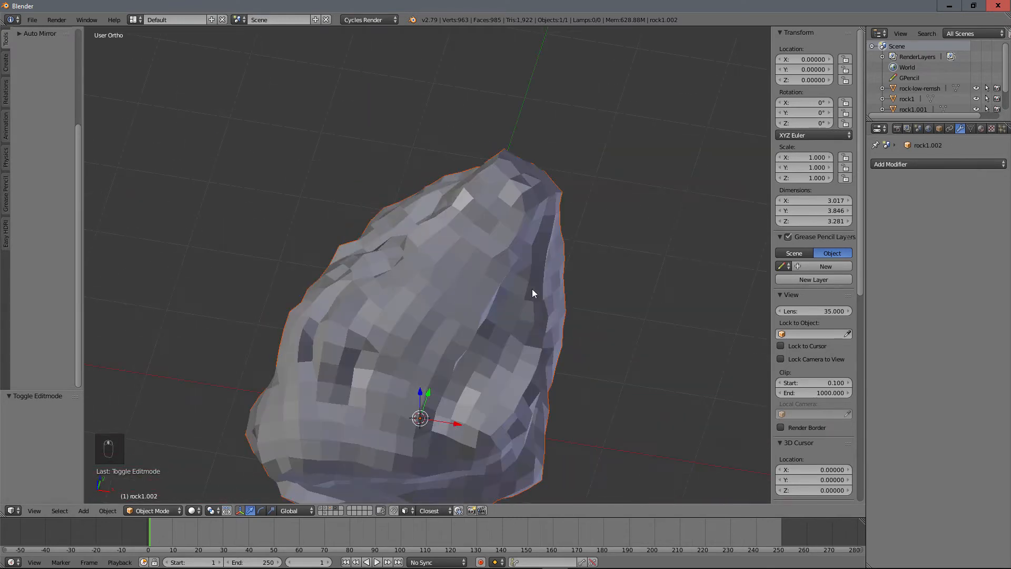
pyautogui.scroll(2, 542, 263)
pyautogui.keyDown('shift'); pyautogui.moveTo(552, 231); pyautogui.dragTo(500, 295, button='middle'); pyautogui.keyUp('shift')
# - Enter edit mode on the rock1low mesh and delete the stray vertex sticking out near the peak
pyautogui.press('Tab')
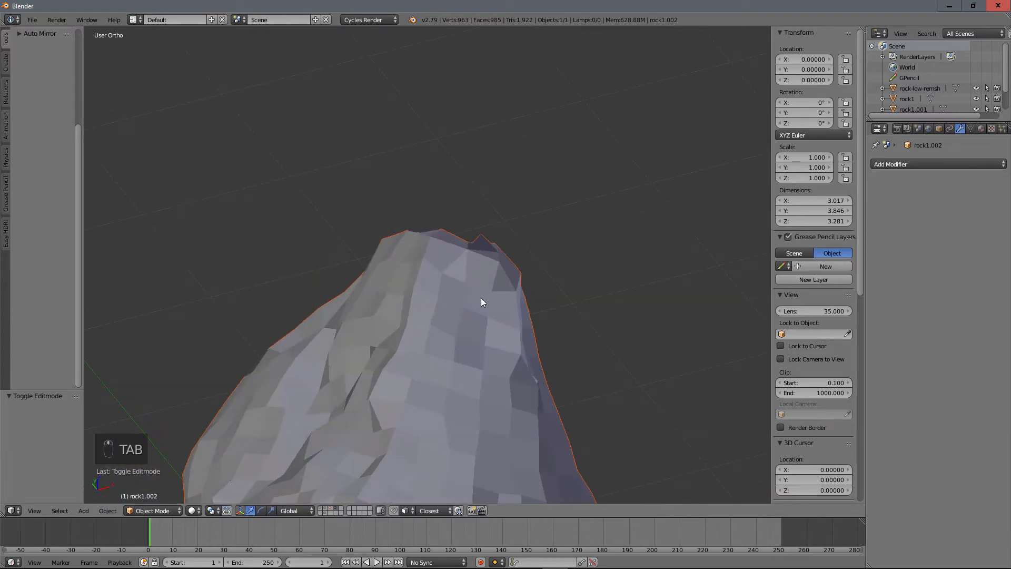
pyautogui.press('Tab')
pyautogui.press('Tab')
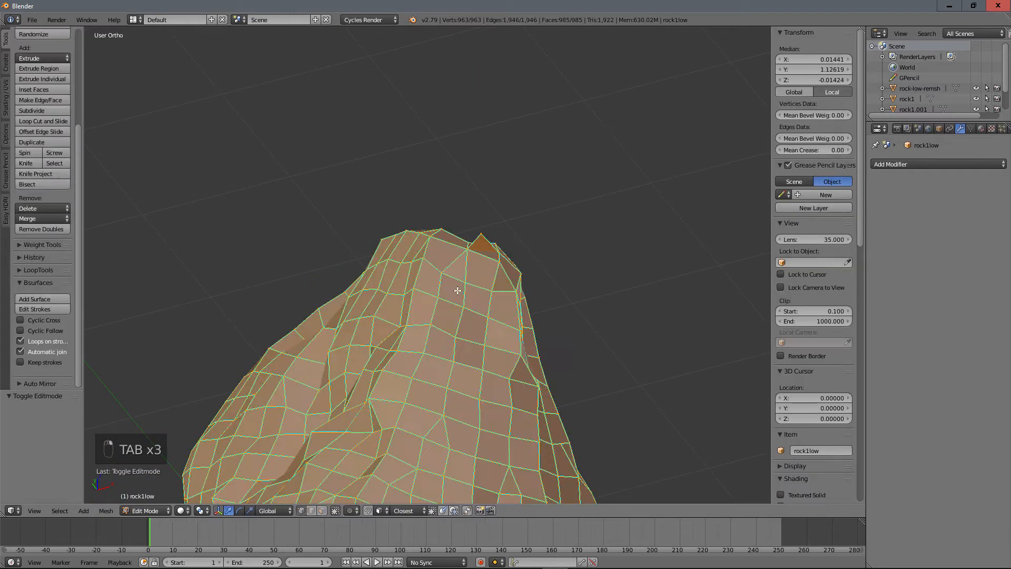
pyautogui.moveTo(456, 289); pyautogui.dragTo(433, 358, button='middle')
pyautogui.scroll(2, 537, 266)
pyautogui.scroll(2, 421, 345)
pyautogui.scroll(2, 379, 322)
pyautogui.moveTo(337, 296); pyautogui.dragTo(404, 322, button='middle')
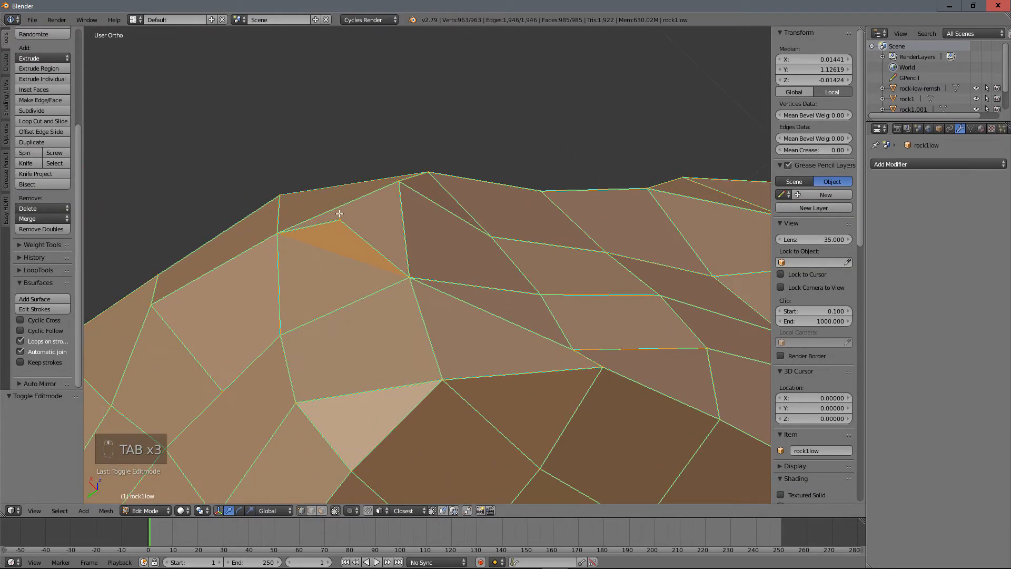
pyautogui.rightClick(335, 221)
pyautogui.press('x')
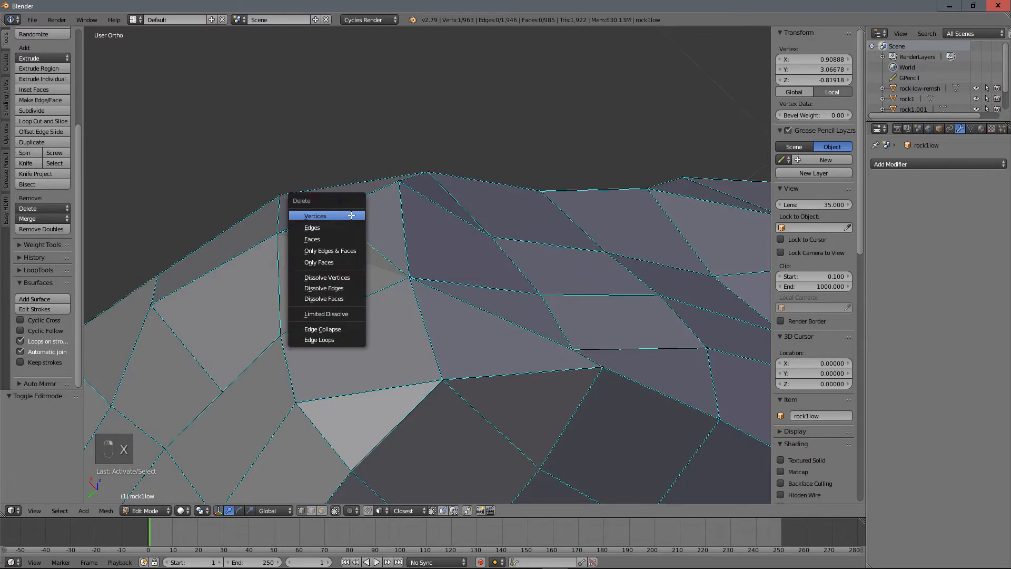
pyautogui.click(349, 215)
# - Select the four corner vertices around the hole near the peak and fill it with a face
pyautogui.moveTo(388, 261); pyautogui.dragTo(320, 252, button='middle')
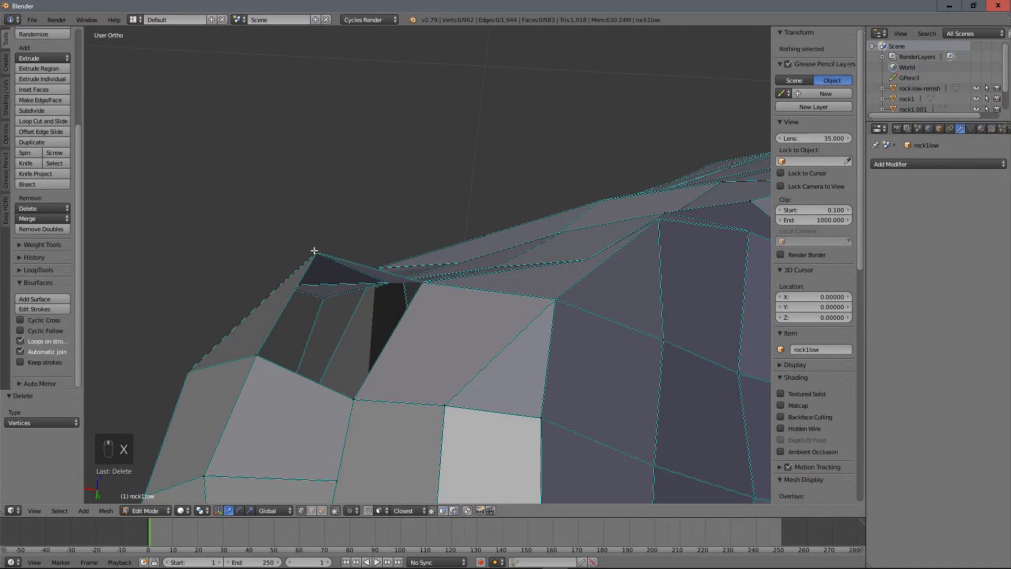
pyautogui.rightClick(314, 250)
pyautogui.scroll(4, 314, 251)
pyautogui.keyDown('shift'); pyautogui.rightClick(430, 287); pyautogui.keyUp('shift')
pyautogui.keyDown('shift'); pyautogui.rightClick(401, 426); pyautogui.keyUp('shift')
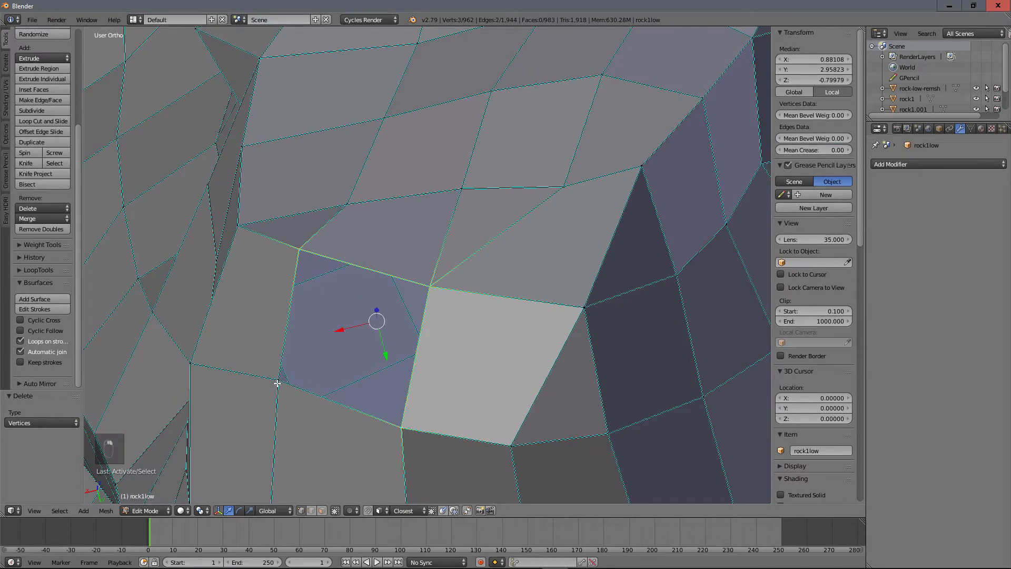
pyautogui.keyDown('shift'); pyautogui.rightClick(277, 380); pyautogui.keyUp('shift')
pyautogui.press('f')
# - Check the patched rock in object mode, then select its whole mesh in edit mode and run Remove Doubles
pyautogui.scroll(-5, 317, 332)
pyautogui.press('Tab')
pyautogui.moveTo(422, 361); pyautogui.dragTo(490, 341, button='middle')
pyautogui.scroll(-4, 456, 331)
pyautogui.scroll(-2, 405, 372)
pyautogui.press('Tab')
pyautogui.scroll(2, 493, 339)
pyautogui.press('a')
pyautogui.press('a')
pyautogui.press('a')
pyautogui.press('a')
pyautogui.press('a')
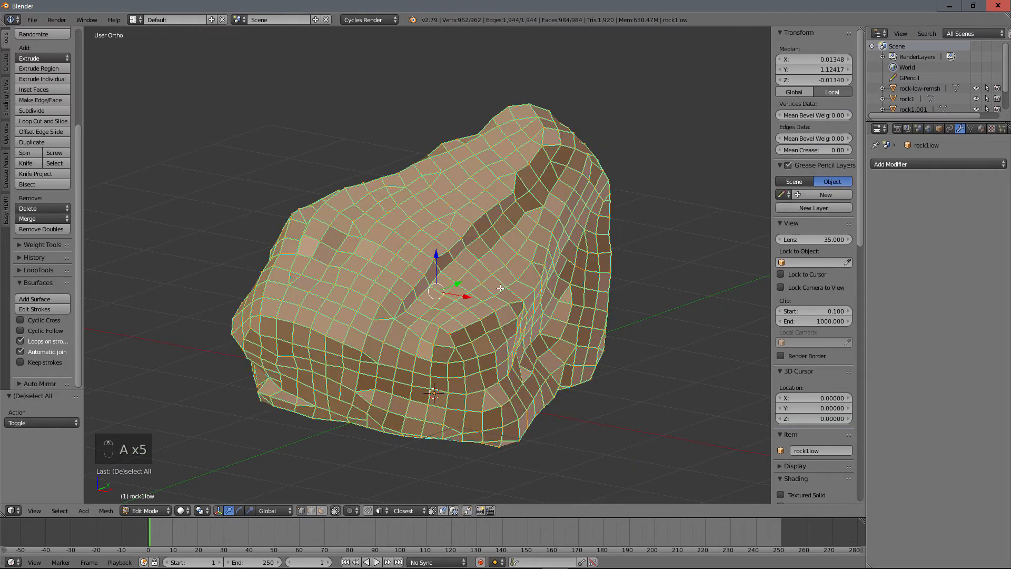
pyautogui.hotkey('ctrl', 'v')
pyautogui.click(497, 290)
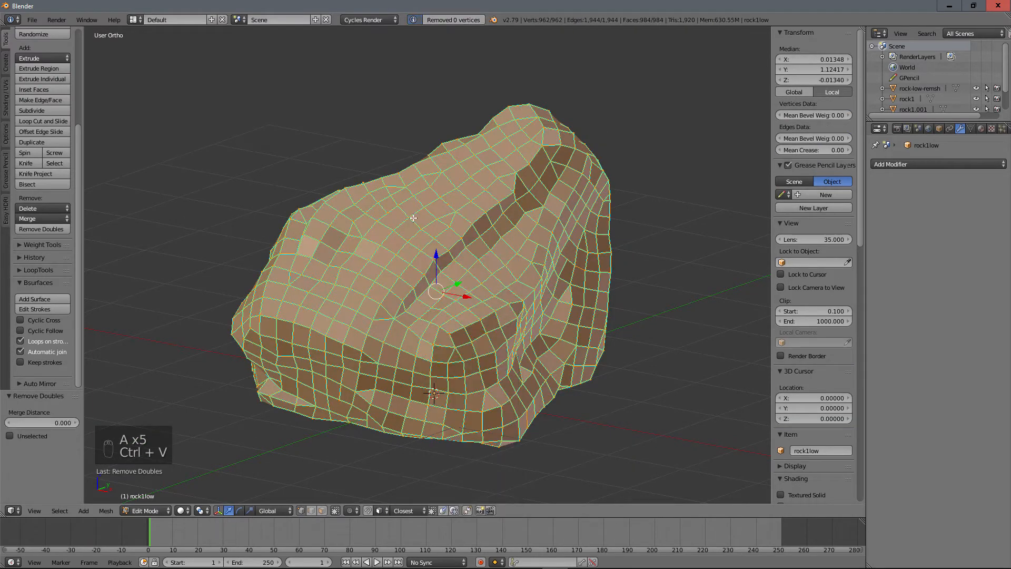
# - Deselect everything and check the mesh for errors with Select Non Manifold
pyautogui.press('a')
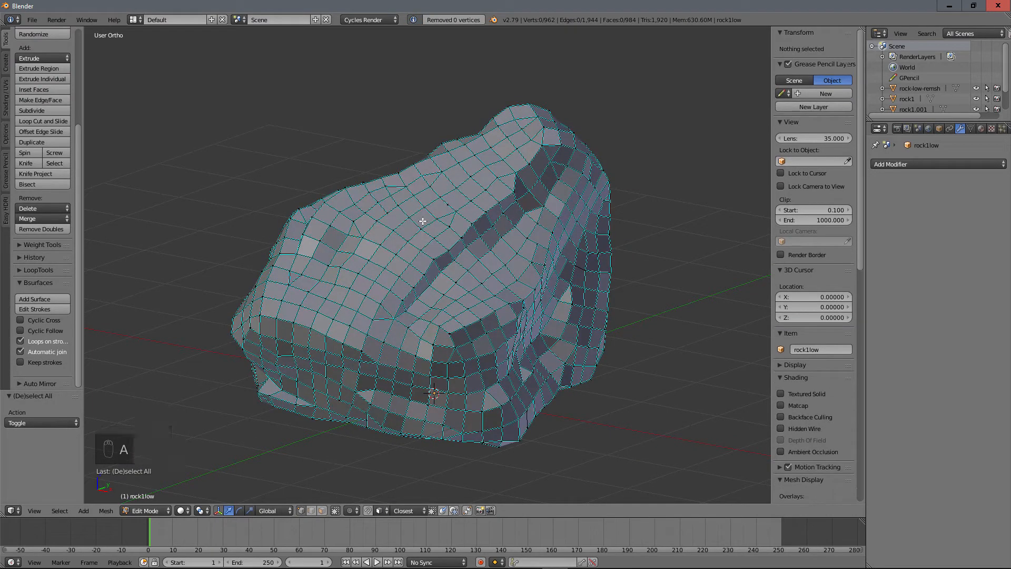
pyautogui.hotkey('ctrl', 'alt', 'shift', 'm')
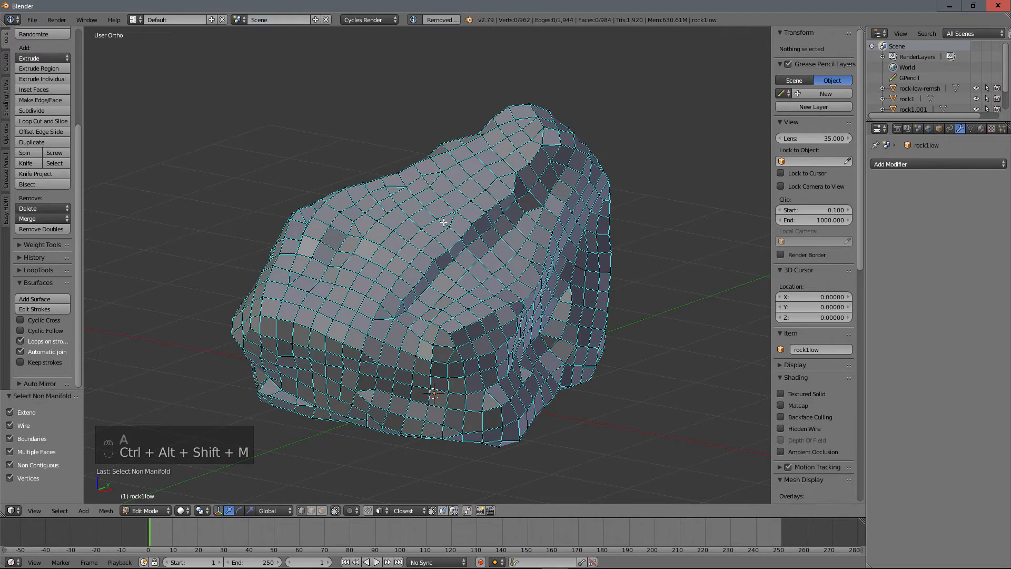
pyautogui.moveTo(489, 293); pyautogui.dragTo(520, 285, button='middle')
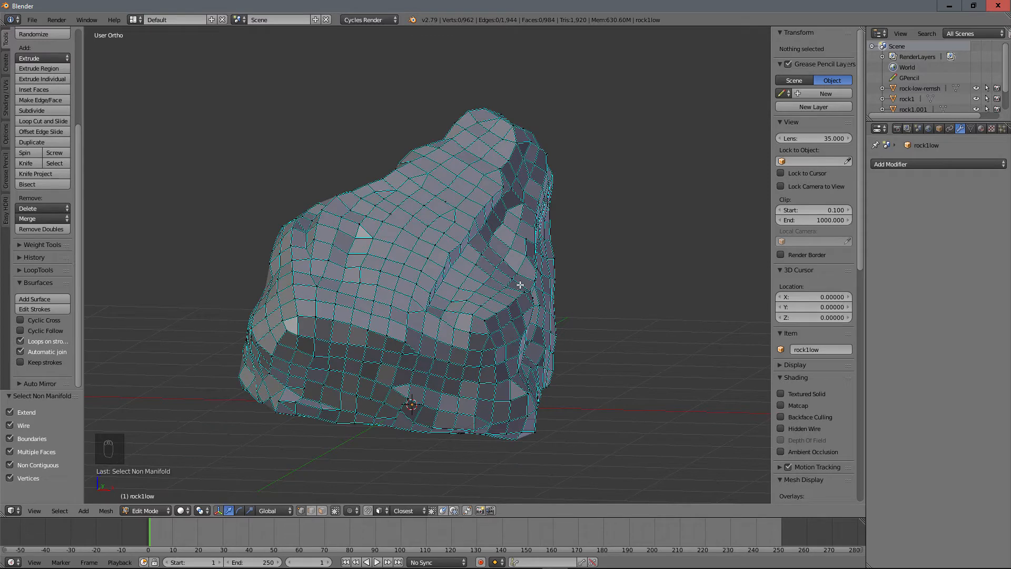
# - Select the whole rock mesh and clear the sharp marks from all its edges
pyautogui.press('a')
pyautogui.press('a')
pyautogui.press('a')
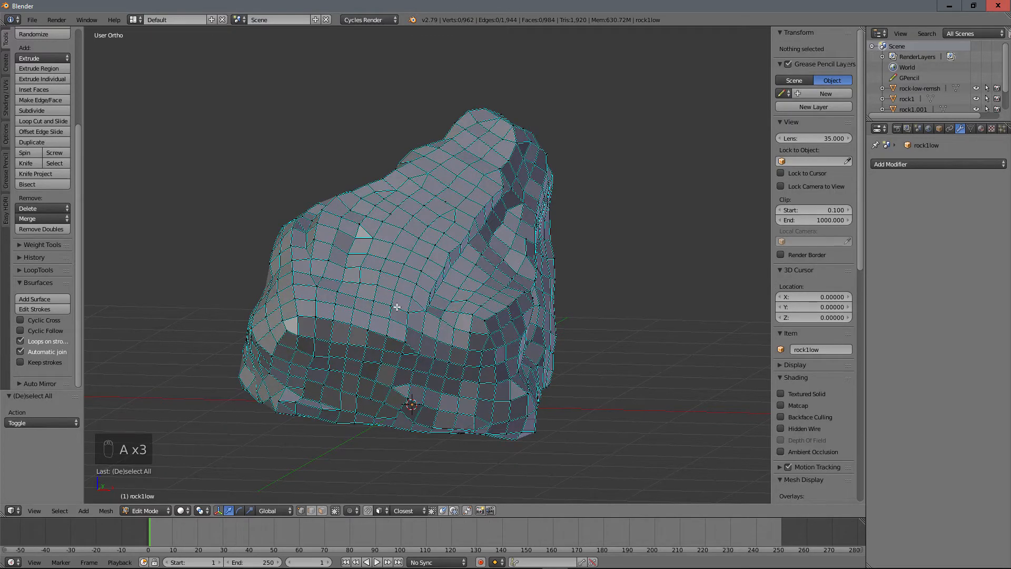
pyautogui.press('a')
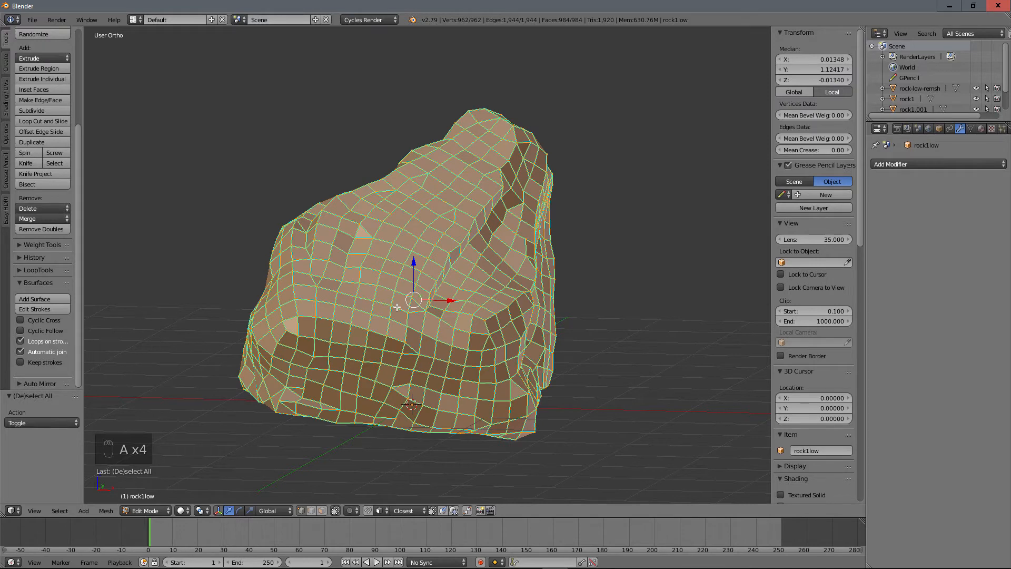
pyautogui.hotkey('ctrl', 'e')
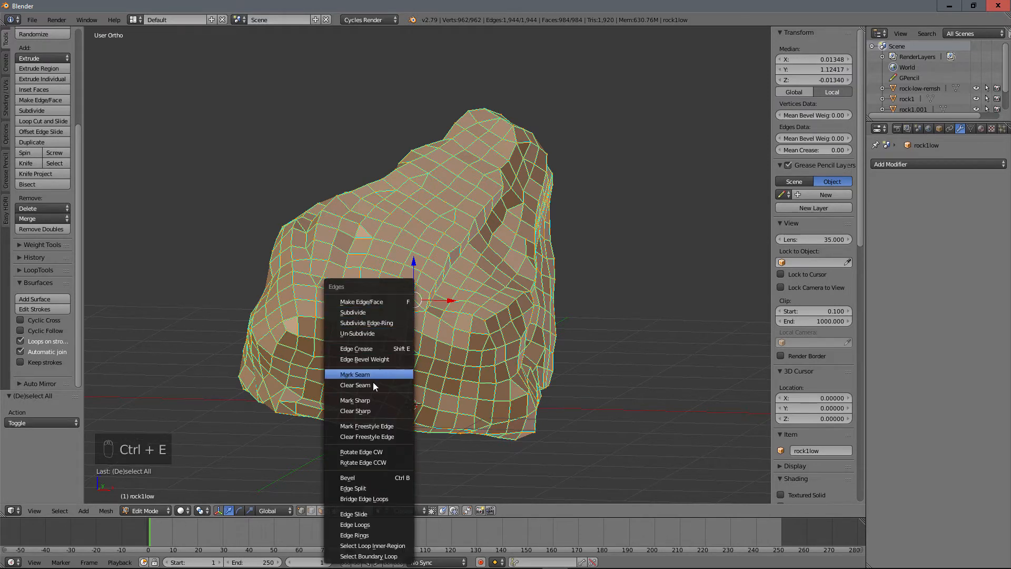
pyautogui.click(368, 409)
# - Delete the stray vertex forming a folded spike on the side of the rock
pyautogui.moveTo(368, 409); pyautogui.dragTo(582, 295, button='middle')
pyautogui.scroll(5, 416, 363)
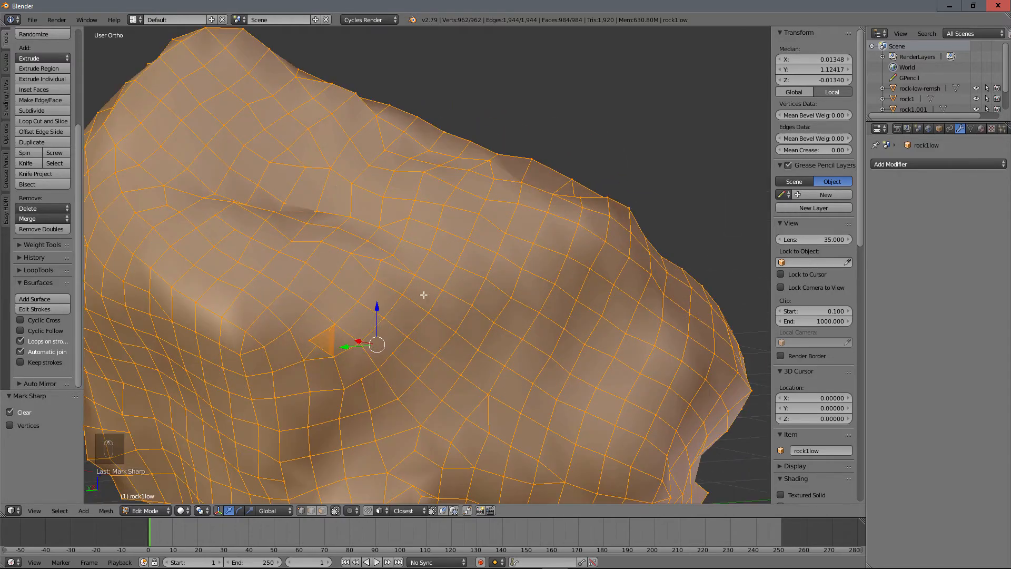
pyautogui.keyDown('shift'); pyautogui.moveTo(423, 295); pyautogui.dragTo(606, 171, button='middle'); pyautogui.keyUp('shift')
pyautogui.scroll(3, 528, 243)
pyautogui.rightClick(537, 183)
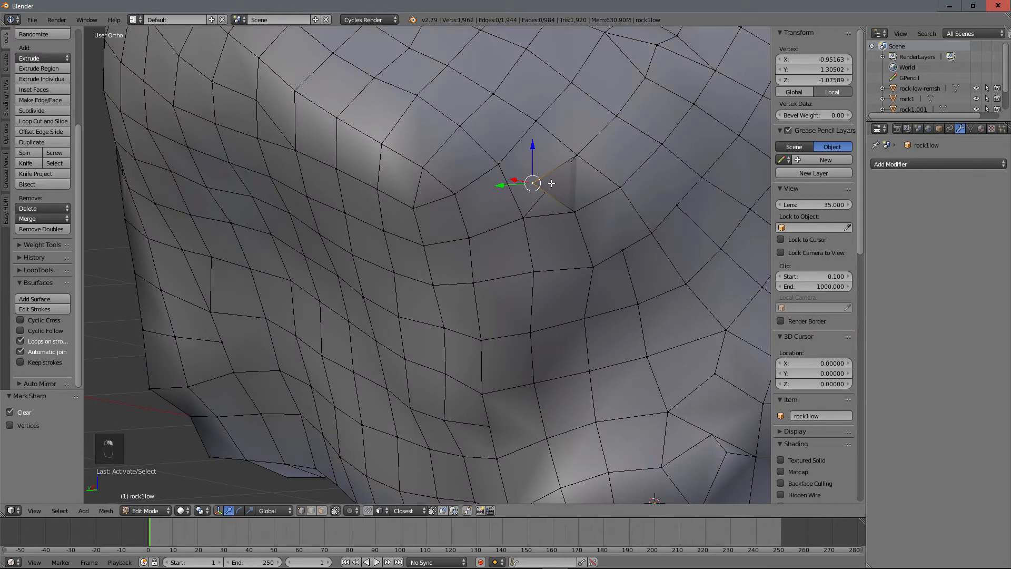
pyautogui.press('x')
pyautogui.click(553, 181)
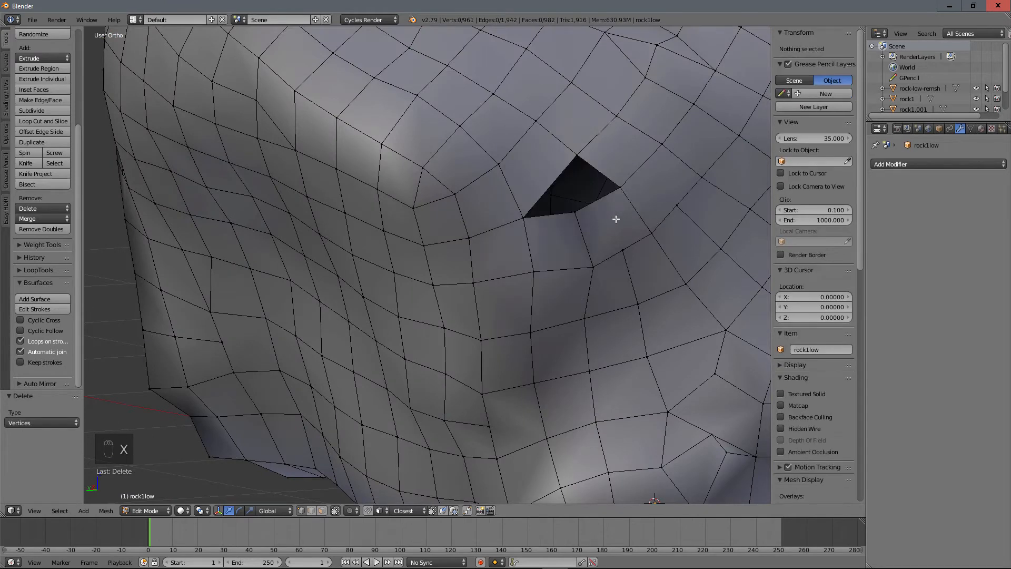
# - Fill the hole on the rock's side with a face built from its upper edge, then clear the selection
pyautogui.rightClick(619, 187)
pyautogui.keyDown('shift'); pyautogui.rightClick(586, 157); pyautogui.keyUp('shift')
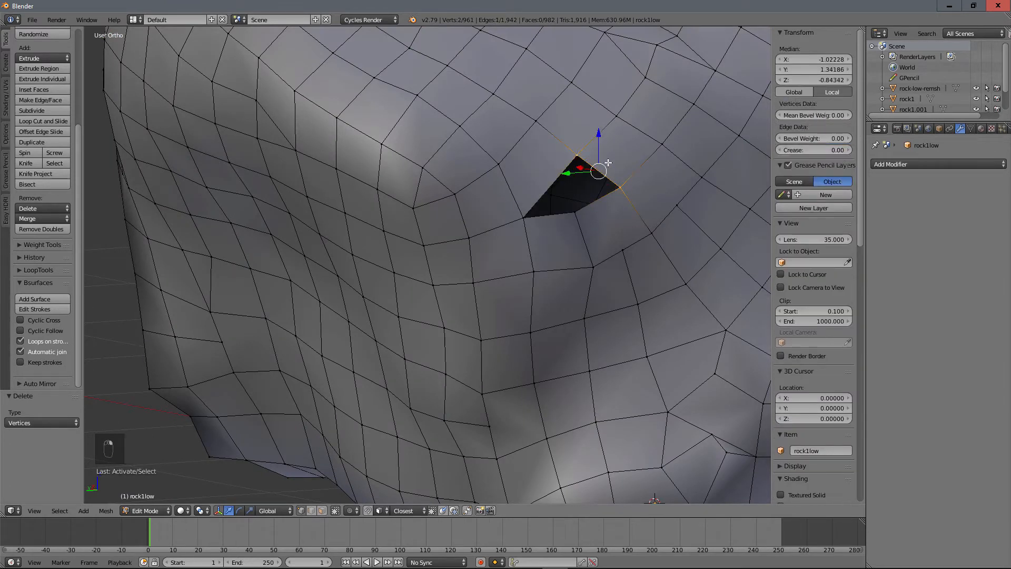
pyautogui.press('f')
pyautogui.scroll(-4, 568, 230)
pyautogui.moveTo(567, 230); pyautogui.dragTo(530, 287, button='middle')
pyautogui.press('a')
pyautogui.press('a')
pyautogui.scroll(-4, 530, 287)
pyautogui.press('a')
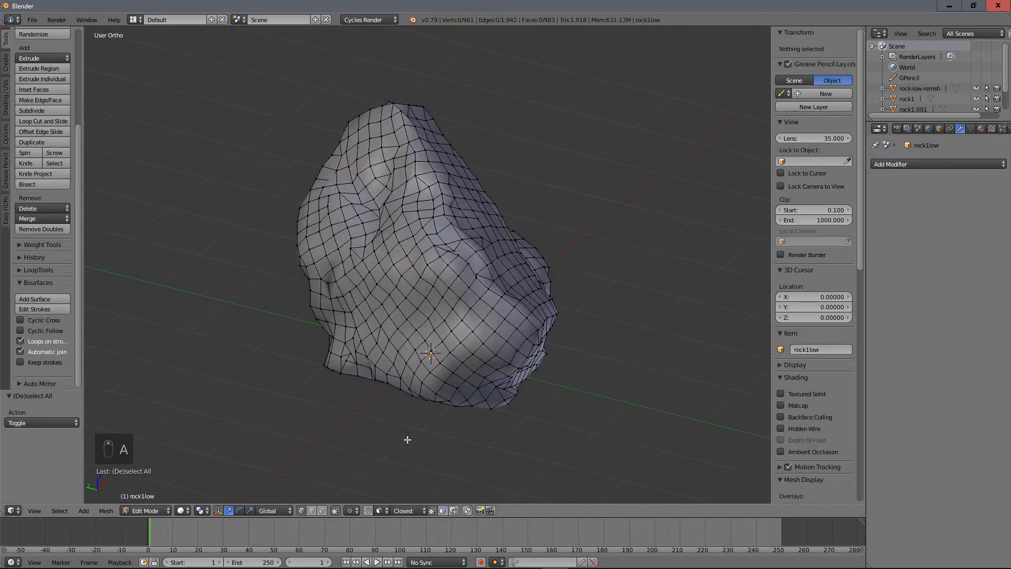
# - Leave edit mode and briefly show the high-poly rock's layer over rock1low to compare their shapes
pyautogui.press('Tab')
pyautogui.keyDown('shift'); pyautogui.click(325, 510); pyautogui.keyUp('shift')
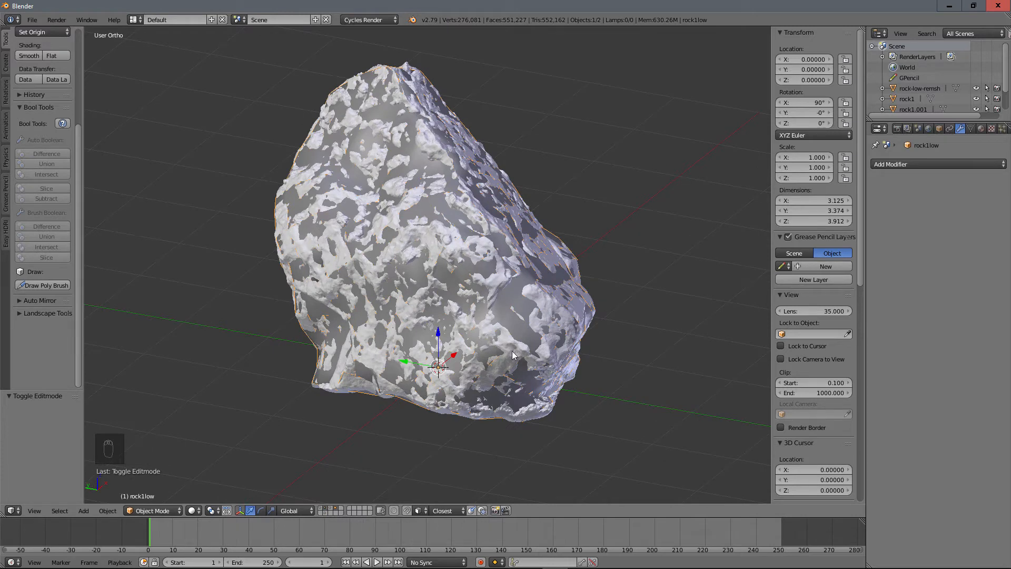
pyautogui.click(336, 511)
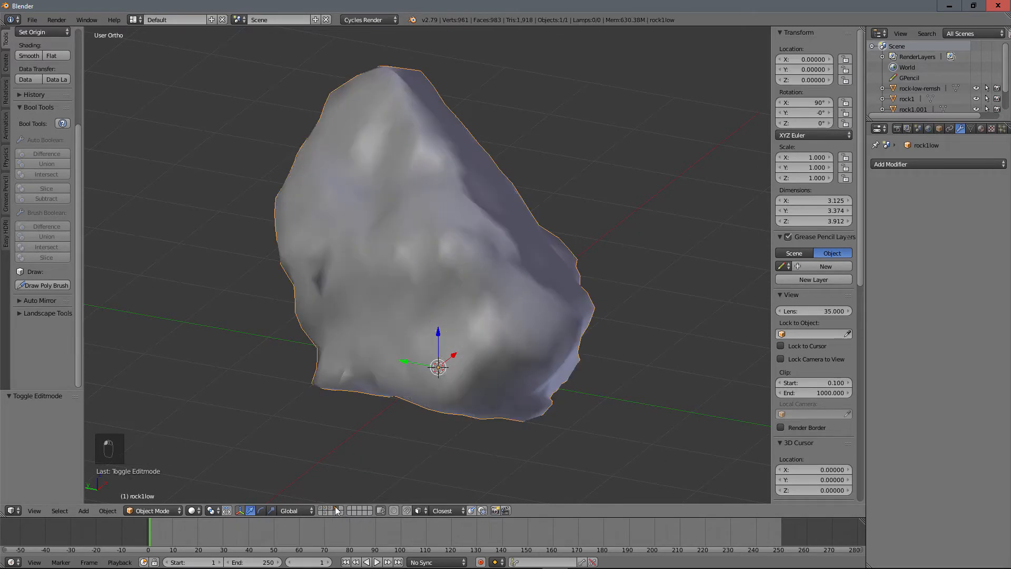
# - Show the layer of rock1.002 as well and move that rock about 3.57 units along X beside rock1low
pyautogui.keyDown('shift'); pyautogui.click(331, 511); pyautogui.keyUp('shift')
pyautogui.rightClick(508, 334)
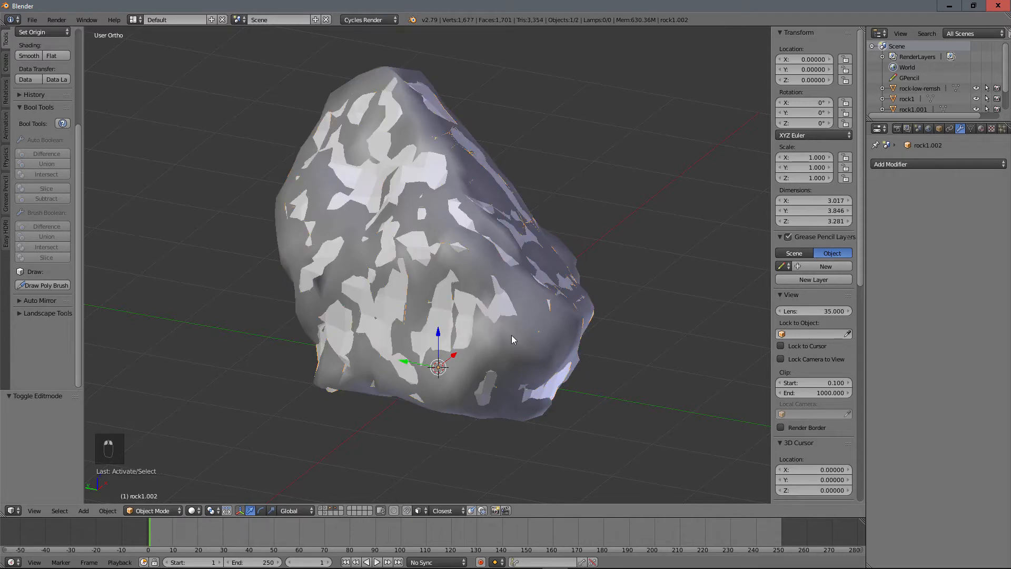
pyautogui.moveTo(510, 335); pyautogui.dragTo(416, 305, button='middle')
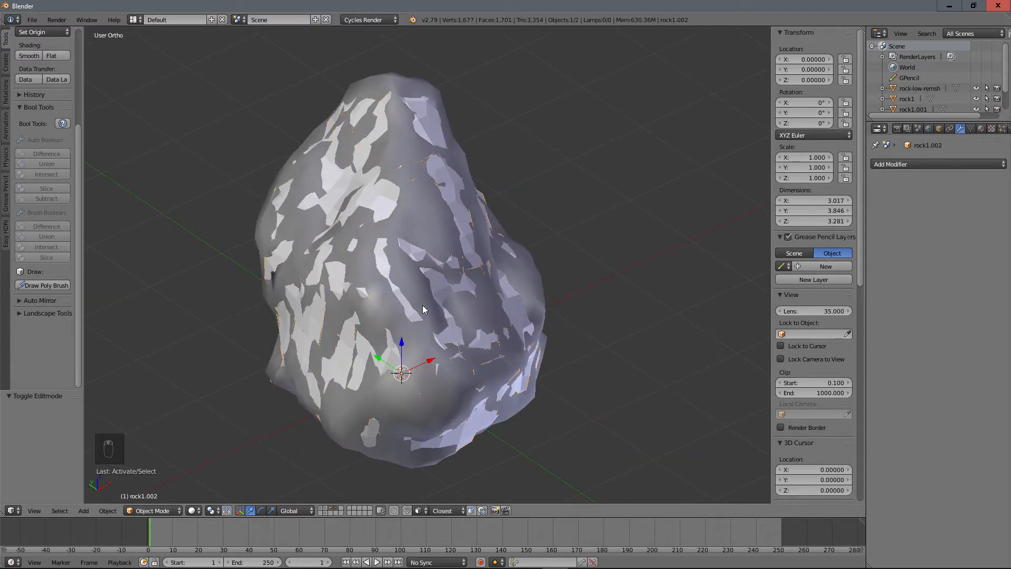
pyautogui.press('g')
pyautogui.press('x')
pyautogui.click(699, 229)
# - Set rock1low to flat shading and compare its topology with the neighbouring rock from several angles
pyautogui.rightClick(439, 280)
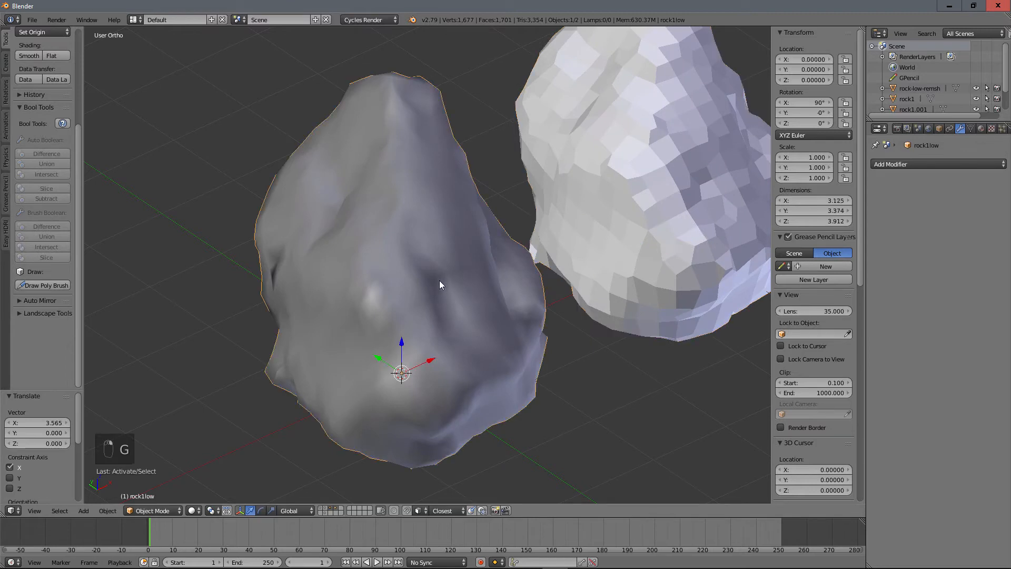
pyautogui.click(50, 54)
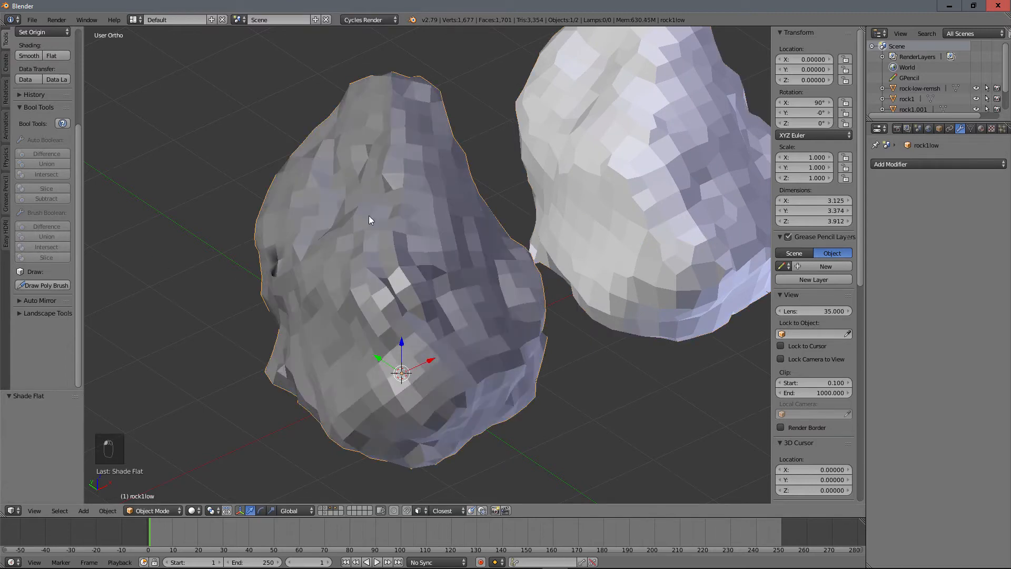
pyautogui.moveTo(368, 216)
pyautogui.mouseDown(button='middle')
pyautogui.moveTo(467, 257)
pyautogui.moveTo(455, 280)
pyautogui.moveTo(526, 310)
pyautogui.moveTo(527, 276)
pyautogui.mouseUp(button='middle')
pyautogui.scroll(2, 526, 311)
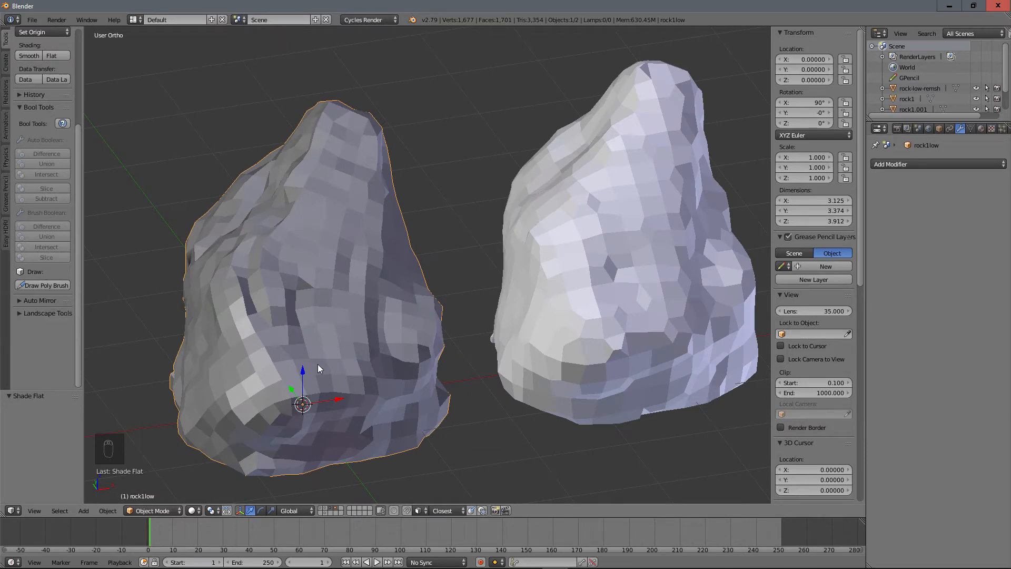
pyautogui.moveTo(318, 367); pyautogui.dragTo(402, 278, button='middle')
pyautogui.moveTo(276, 310); pyautogui.dragTo(541, 196, button='middle')
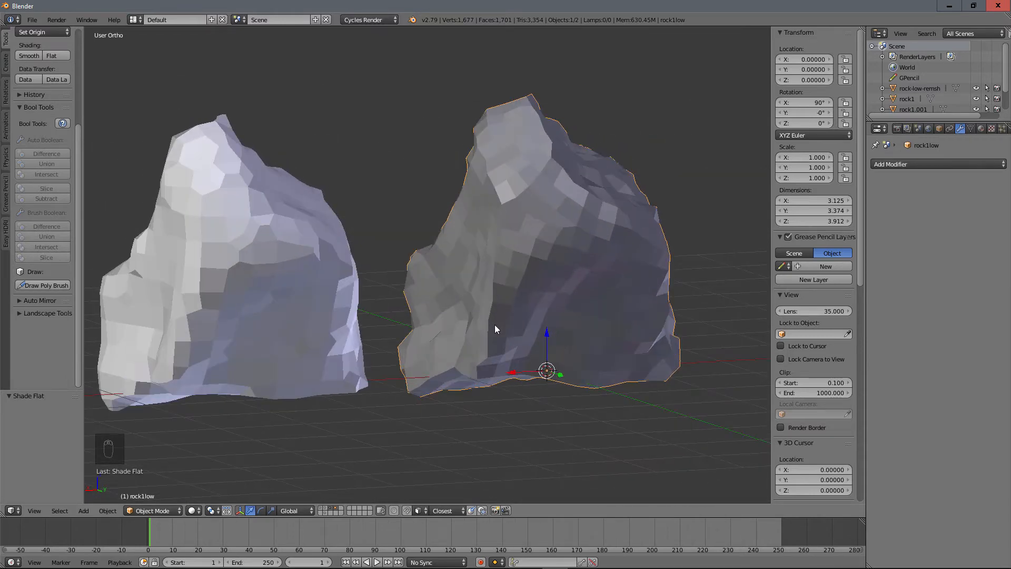
# - Compare the two flat-shaded rocks once more and delete rock1.002
pyautogui.moveTo(258, 244); pyautogui.dragTo(305, 240, button='middle')
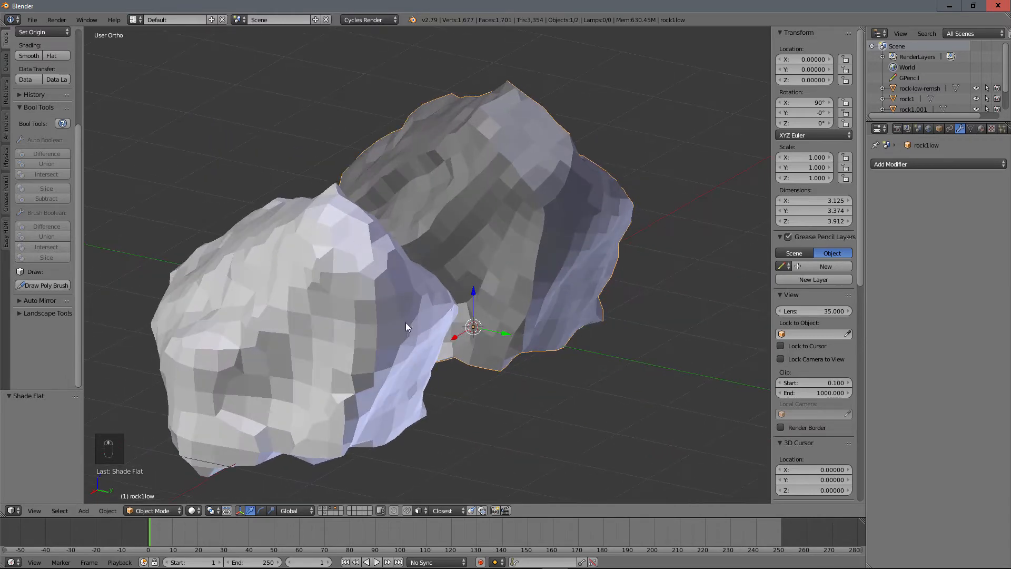
pyautogui.moveTo(405, 322); pyautogui.dragTo(233, 168, button='middle')
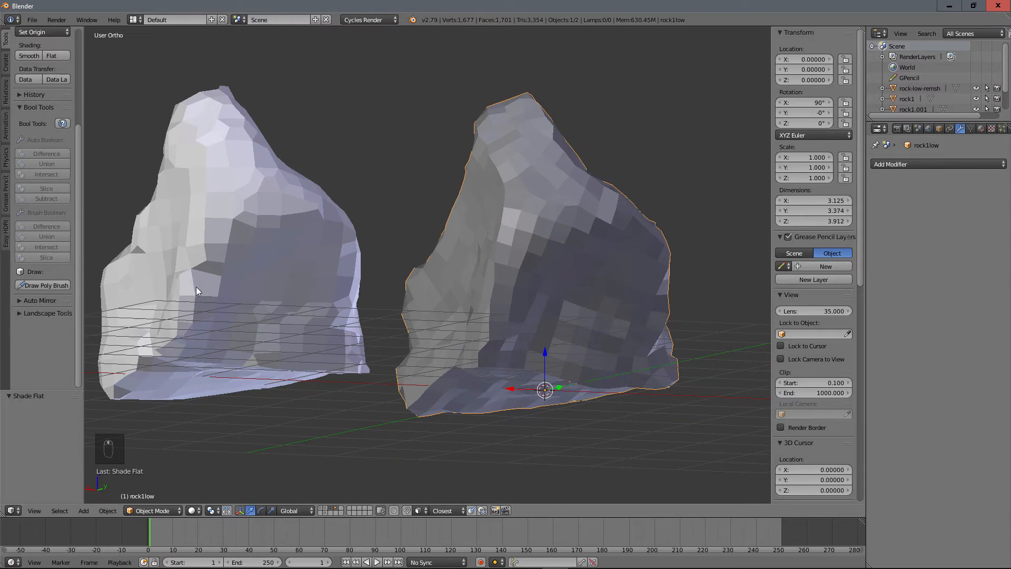
pyautogui.moveTo(197, 290); pyautogui.dragTo(618, 287, button='middle')
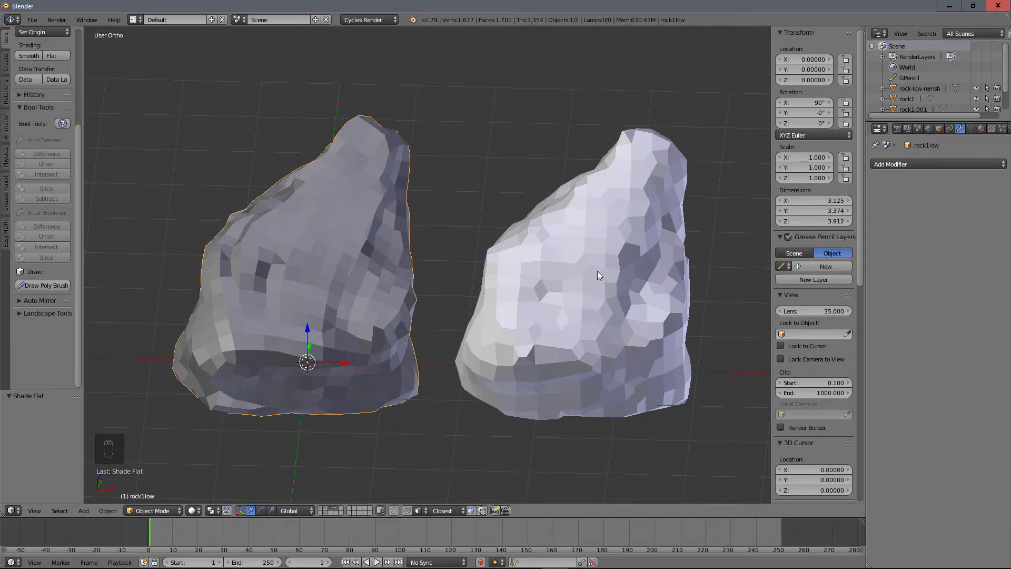
pyautogui.scroll(-5, 653, 207)
pyautogui.scroll(4, 619, 227)
pyautogui.rightClick(585, 236)
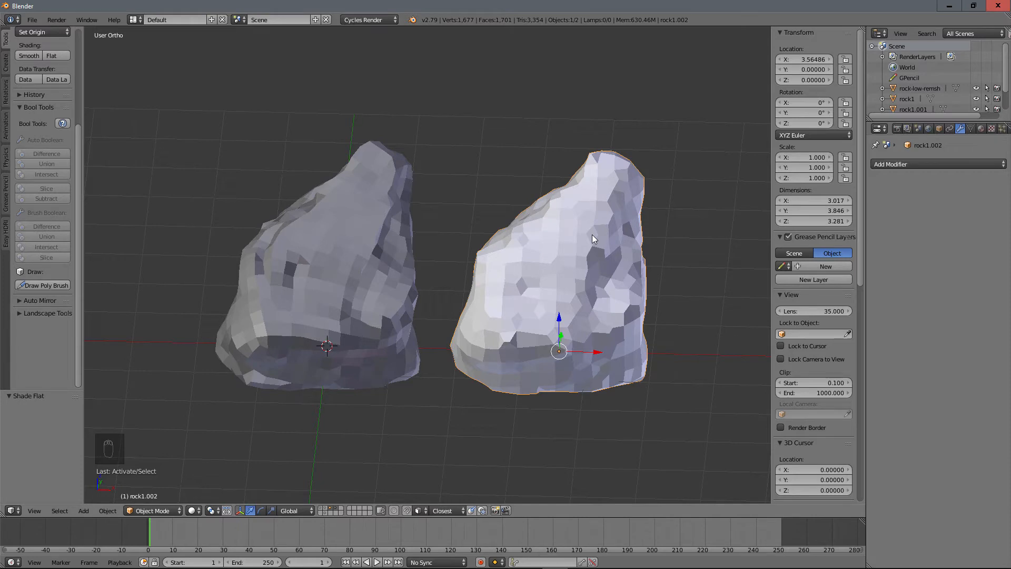
pyautogui.moveTo(570, 251)
pyautogui.mouseDown(button='middle')
pyautogui.moveTo(597, 206)
pyautogui.moveTo(577, 239)
pyautogui.mouseUp(button='middle')
pyautogui.press('x')
pyautogui.click(574, 245)
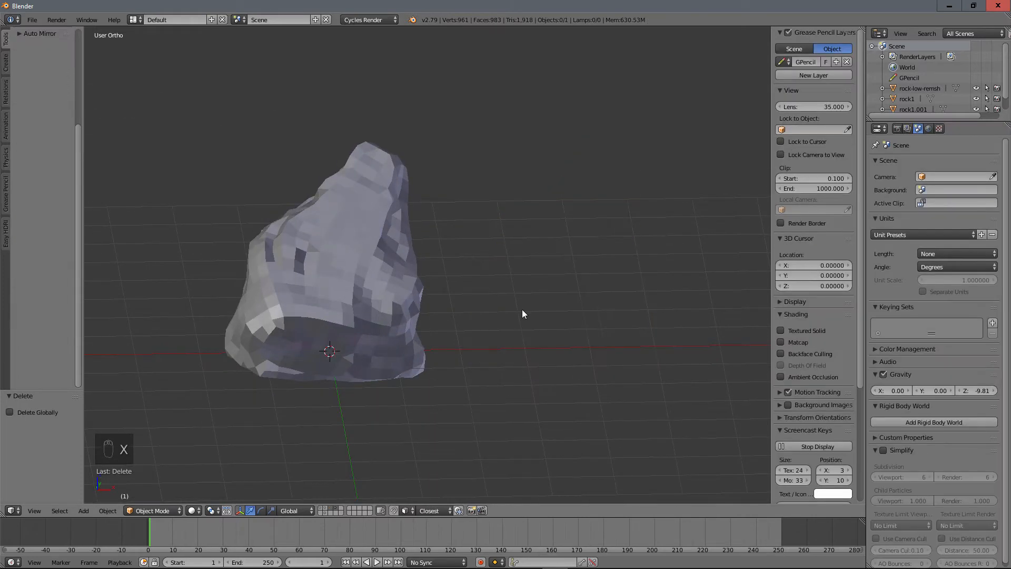
# - Select rock1low and assign it to the third layer
pyautogui.moveTo(522, 308); pyautogui.dragTo(355, 271, button='middle')
pyautogui.rightClick(371, 270)
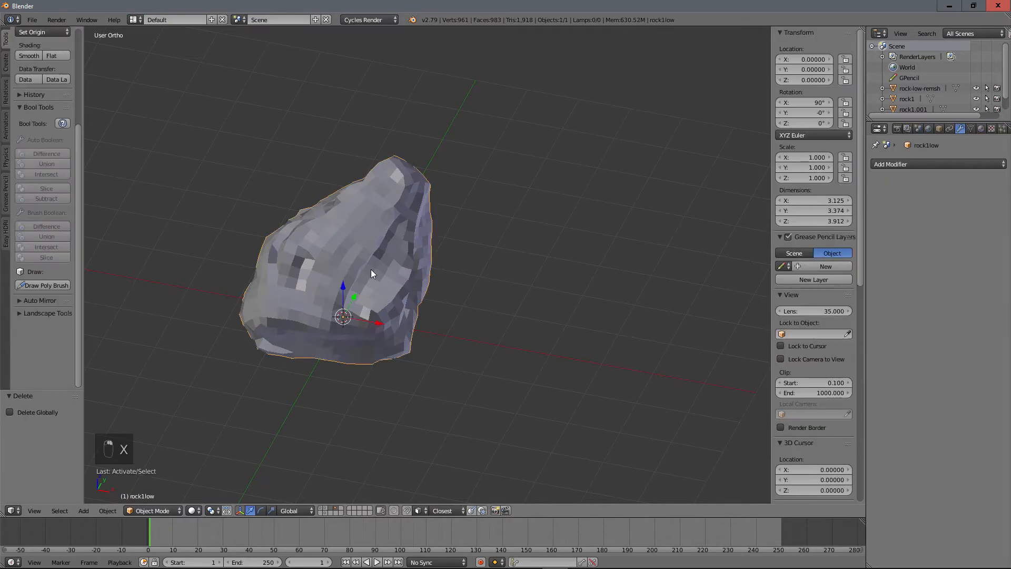
pyautogui.press('m')
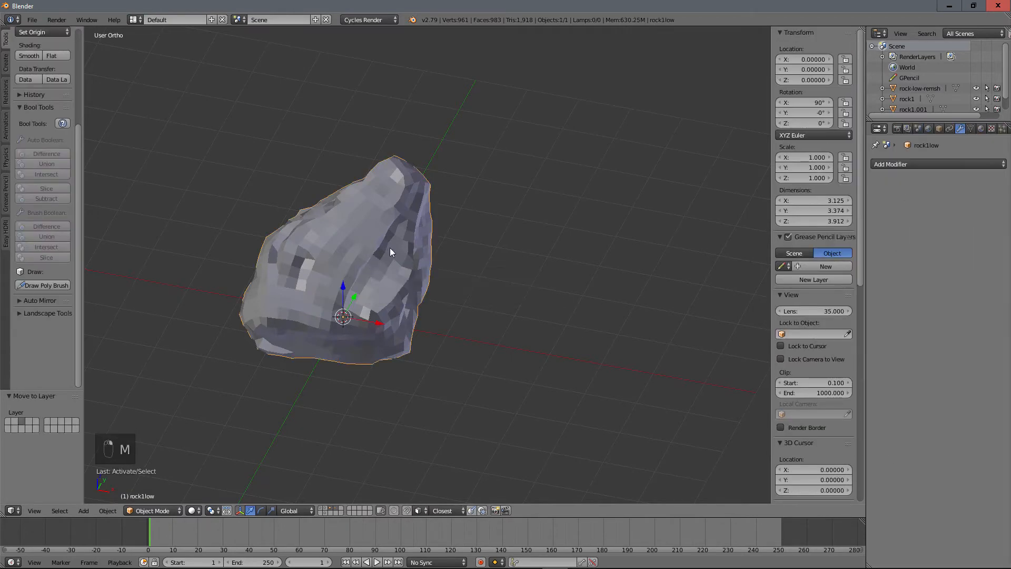
# - Enter edit mode on rock1low and select the edge loop running along the rock's ridge
pyautogui.press('Tab')
pyautogui.scroll(4, 408, 266)
pyautogui.press('KP_5')
pyautogui.scroll(-4, 468, 267)
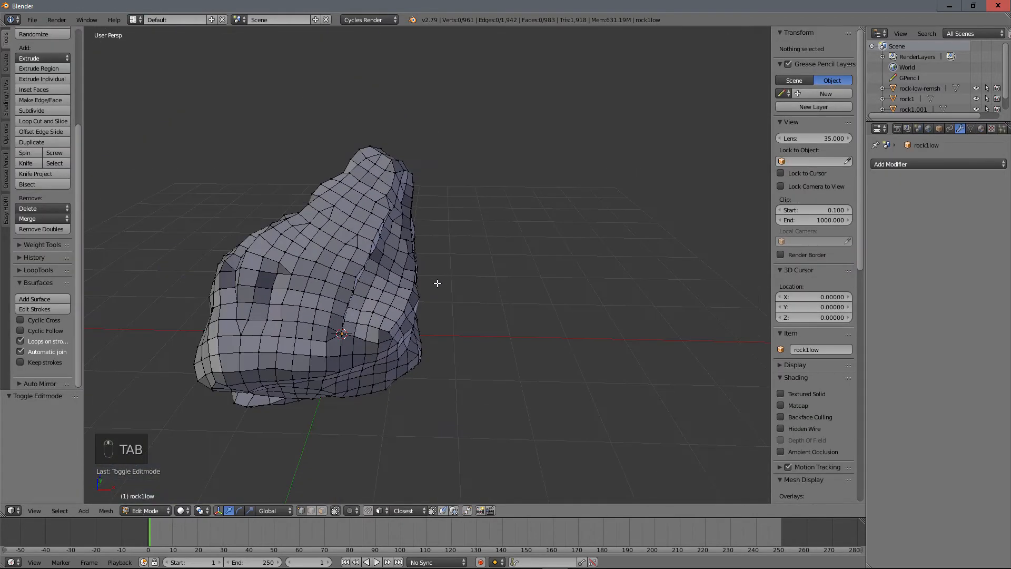
pyautogui.scroll(1, 439, 281)
pyautogui.moveTo(474, 261); pyautogui.dragTo(436, 289, button='middle')
pyautogui.press('KP_5')
pyautogui.scroll(2, 531, 282)
pyautogui.keyDown('alt'); pyautogui.click(473, 296); pyautogui.keyUp('alt')
pyautogui.keyDown('alt'); pyautogui.keyDown('shift'); pyautogui.click(499, 279); pyautogui.keyUp('shift'); pyautogui.keyUp('alt')
# - Deselect the part of the loop that leaves the ridge and redirect its end by picking individual vertices toward the corner
pyautogui.moveTo(363, 266); pyautogui.dragTo(336, 280, button='middle')
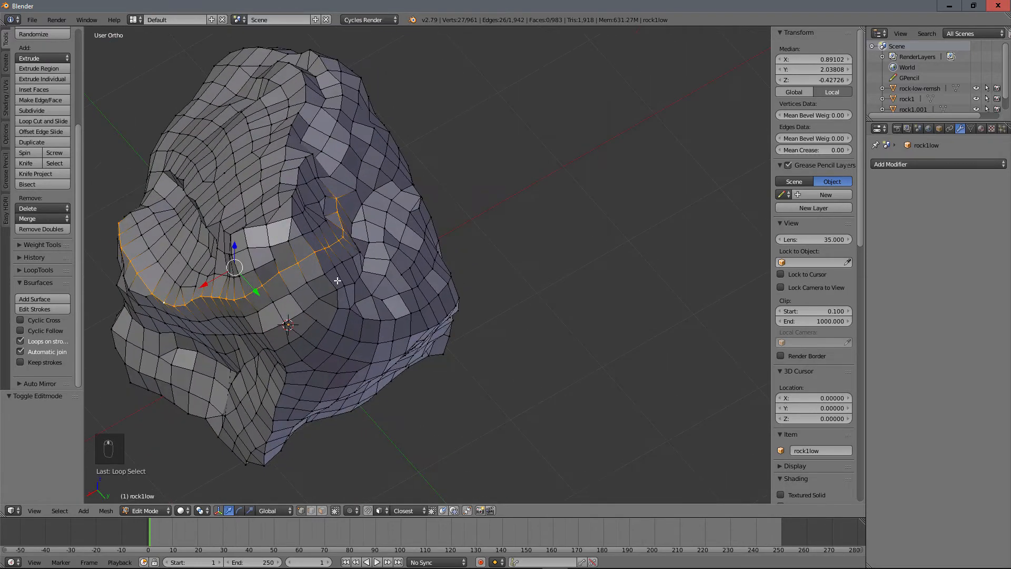
pyautogui.press('c')
pyautogui.moveTo(350, 215); pyautogui.dragTo(287, 281, button='middle')
pyautogui.rightClick(299, 270)
pyautogui.keyDown('shift'); pyautogui.rightClick(266, 268); pyautogui.keyUp('shift')
pyautogui.keyDown('shift'); pyautogui.rightClick(275, 284); pyautogui.keyUp('shift')
pyautogui.keyDown('shift'); pyautogui.rightClick(293, 275); pyautogui.keyUp('shift')
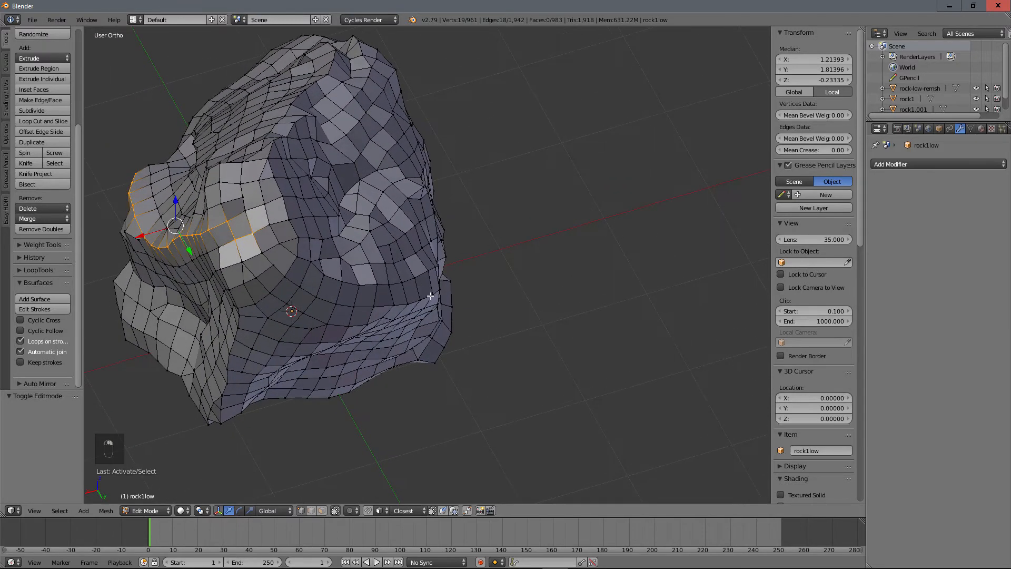
# - Extend the selected edge path with shortest-path picks along the ridge and down the rock's corner to its base
pyautogui.keyDown('ctrl'); pyautogui.rightClick(376, 294); pyautogui.keyUp('ctrl')
pyautogui.moveTo(377, 294); pyautogui.dragTo(358, 274, button='middle')
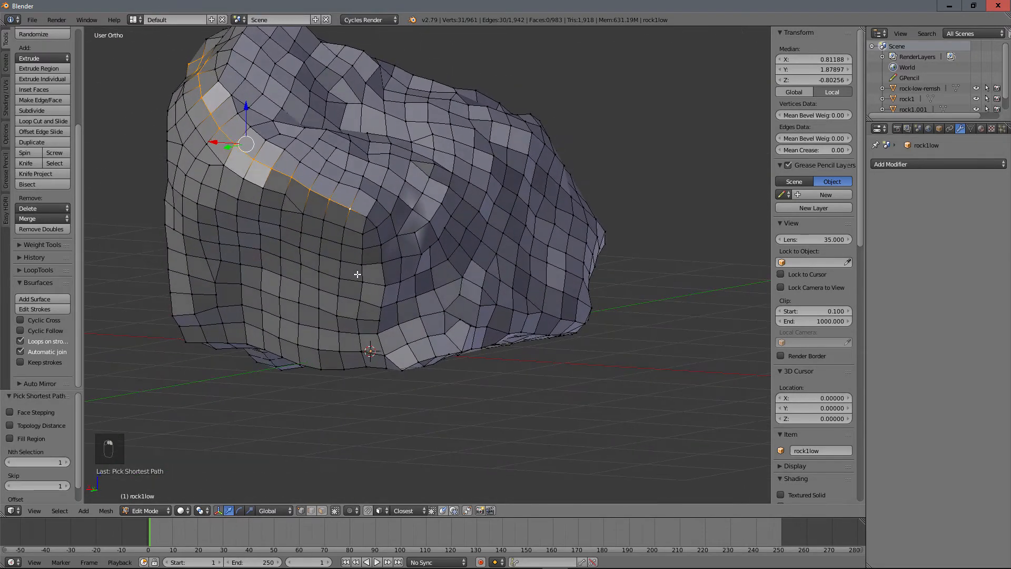
pyautogui.keyDown('ctrl'); pyautogui.rightClick(403, 366); pyautogui.keyUp('ctrl')
pyautogui.moveTo(404, 367); pyautogui.dragTo(560, 244, button='middle')
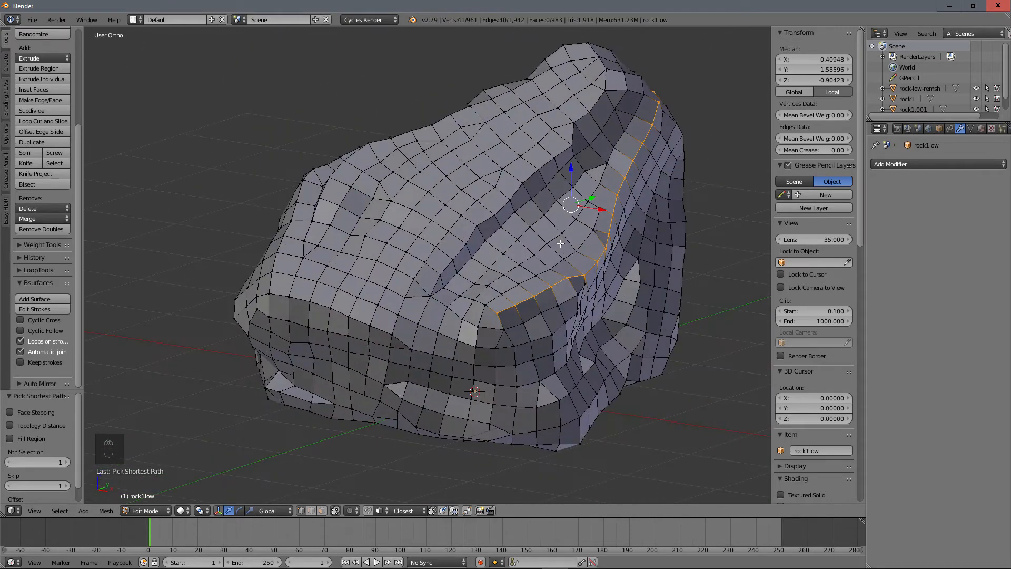
# - Undo the misrouted path segment and continue the selection from the base corner along the edge of the rock's underside
pyautogui.keyDown('ctrl'); pyautogui.rightClick(480, 327); pyautogui.keyUp('ctrl')
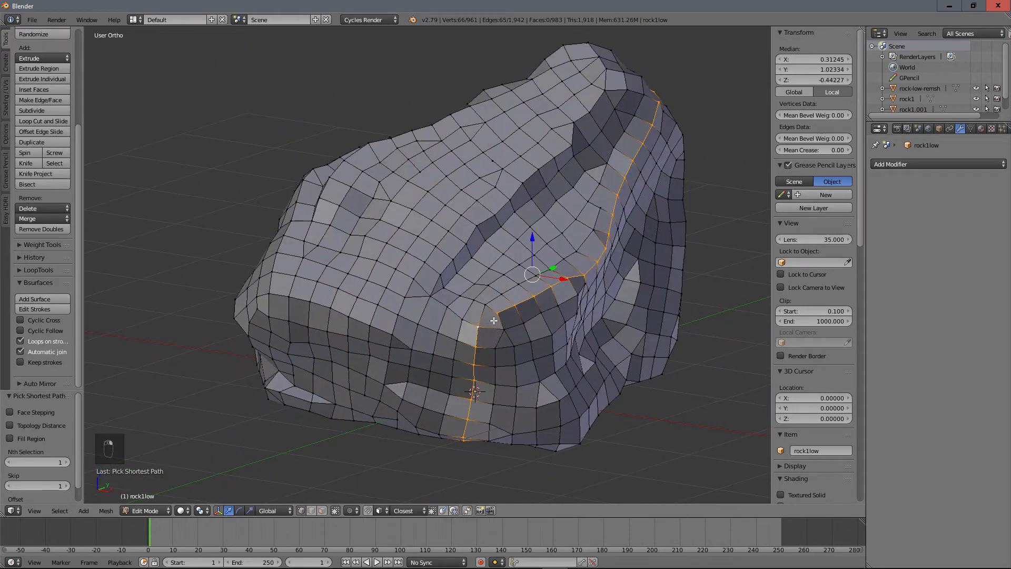
pyautogui.hotkey('ctrl', 'z')
pyautogui.moveTo(500, 317); pyautogui.dragTo(553, 343, button='middle')
pyautogui.keyDown('shift'); pyautogui.rightClick(417, 343); pyautogui.keyUp('shift')
pyautogui.keyDown('shift'); pyautogui.rightClick(429, 338); pyautogui.keyUp('shift')
pyautogui.keyDown('shift'); pyautogui.rightClick(446, 339); pyautogui.keyUp('shift')
pyautogui.keyDown('ctrl'); pyautogui.rightClick(579, 351); pyautogui.keyUp('ctrl')
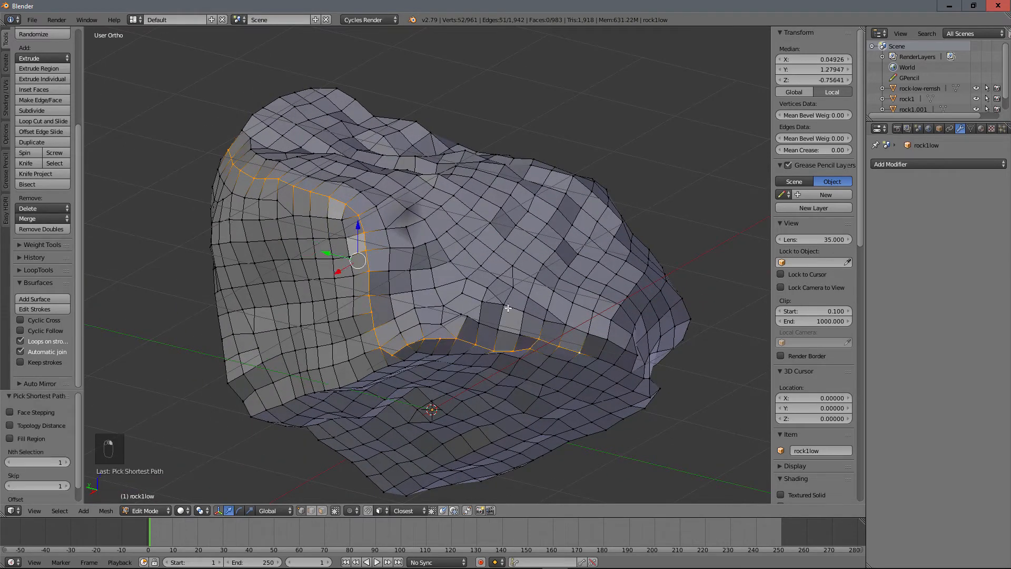
# - Add a second edge path from the base up the opposite corner and join it to the selected ridge path
pyautogui.moveTo(507, 308); pyautogui.dragTo(372, 202, button='middle')
pyautogui.scroll(-5, 528, 305)
pyautogui.scroll(2, 476, 289)
pyautogui.scroll(2, 402, 266)
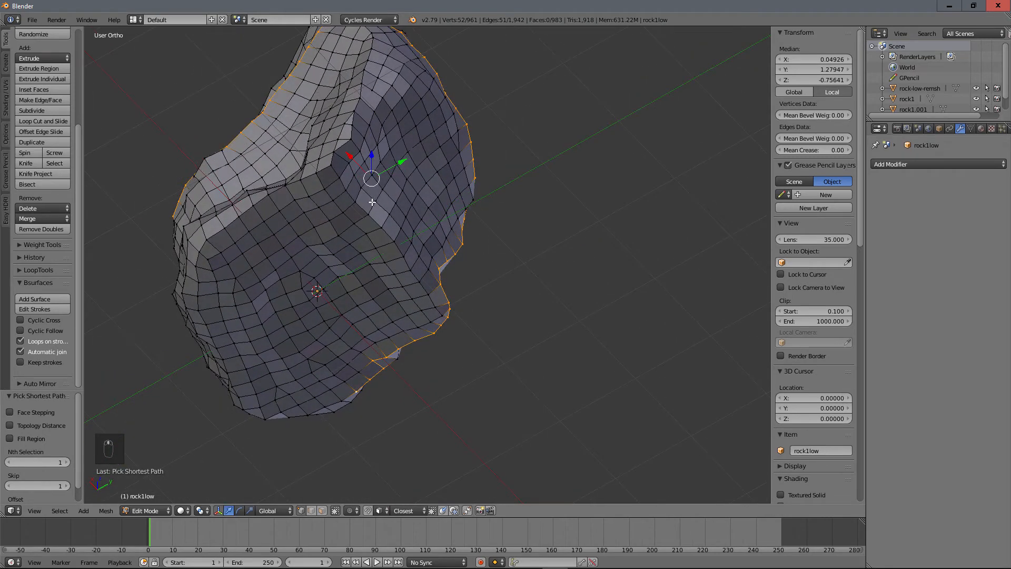
pyautogui.keyDown('shift'); pyautogui.rightClick(333, 165); pyautogui.keyUp('shift')
pyautogui.moveTo(333, 165); pyautogui.dragTo(385, 206, button='middle')
pyautogui.keyDown('ctrl'); pyautogui.rightClick(378, 184); pyautogui.keyUp('ctrl')
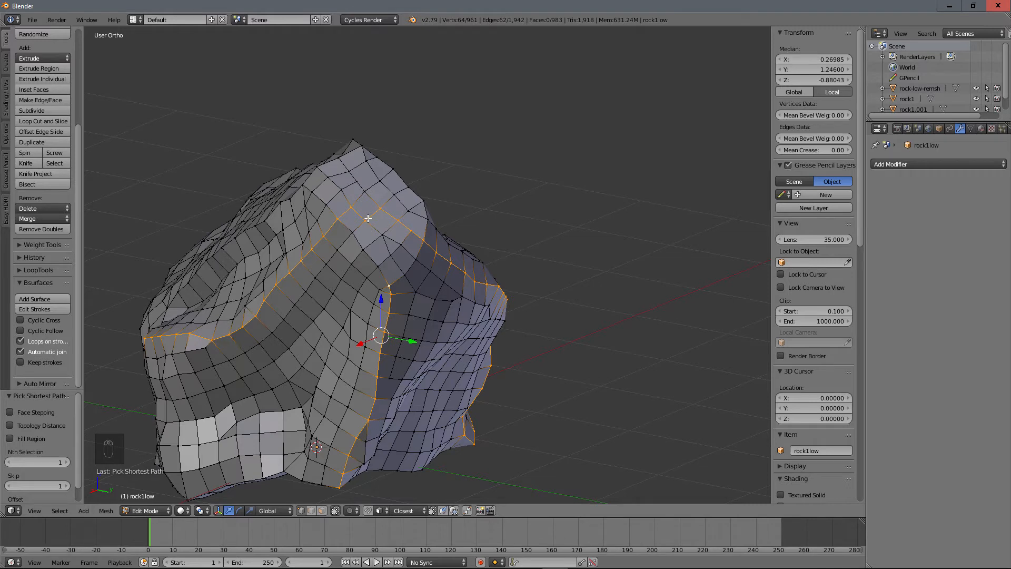
pyautogui.keyDown('ctrl'); pyautogui.rightClick(367, 218); pyautogui.keyUp('ctrl')
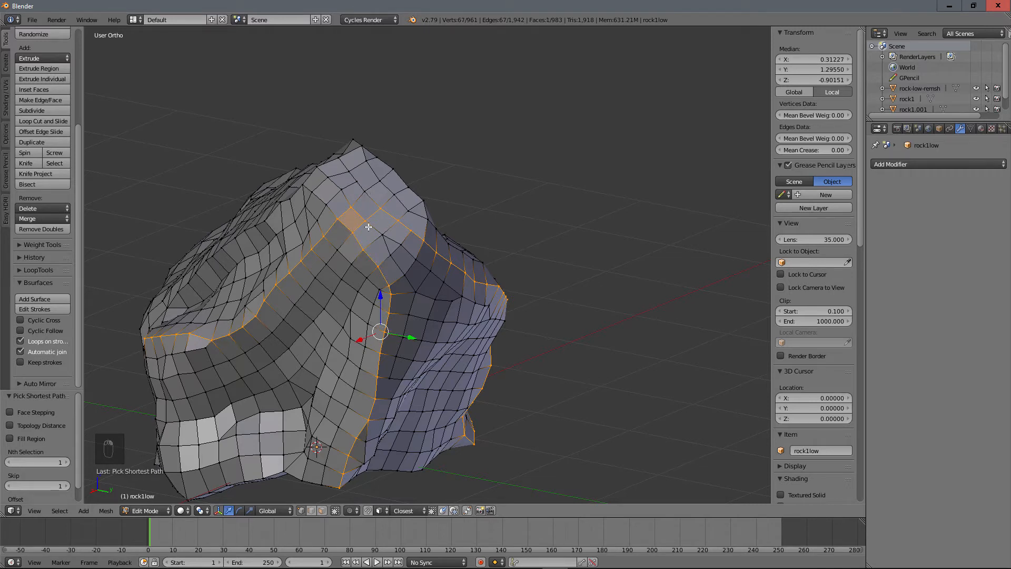
# - In edge select mode, deselect the extra edge enclosing a face at the junction and add the missing connecting edge
pyautogui.scroll(1, 368, 303)
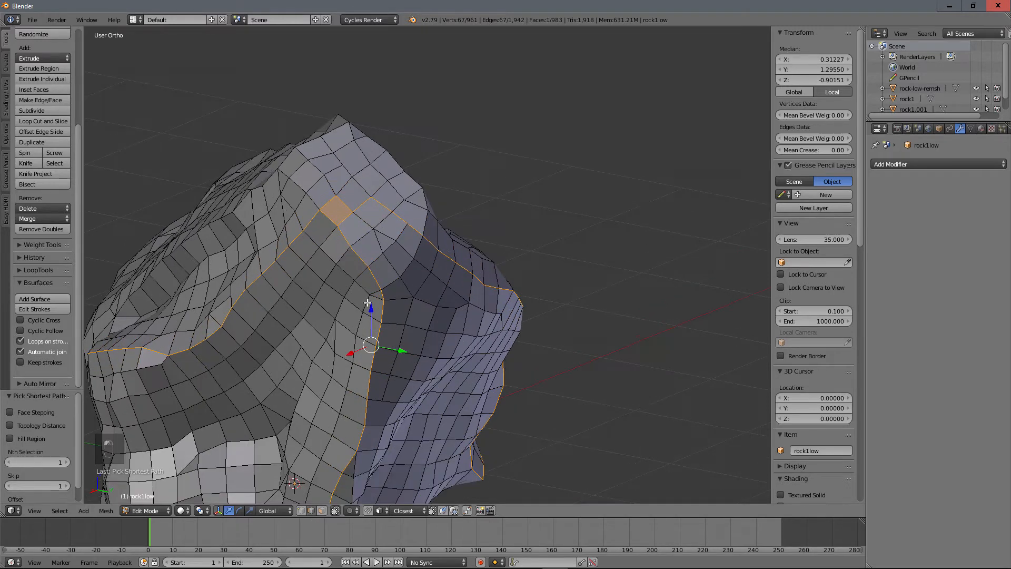
pyautogui.keyDown('shift'); pyautogui.rightClick(330, 220); pyautogui.keyUp('shift')
pyautogui.moveTo(360, 182); pyautogui.dragTo(359, 190, button='middle')
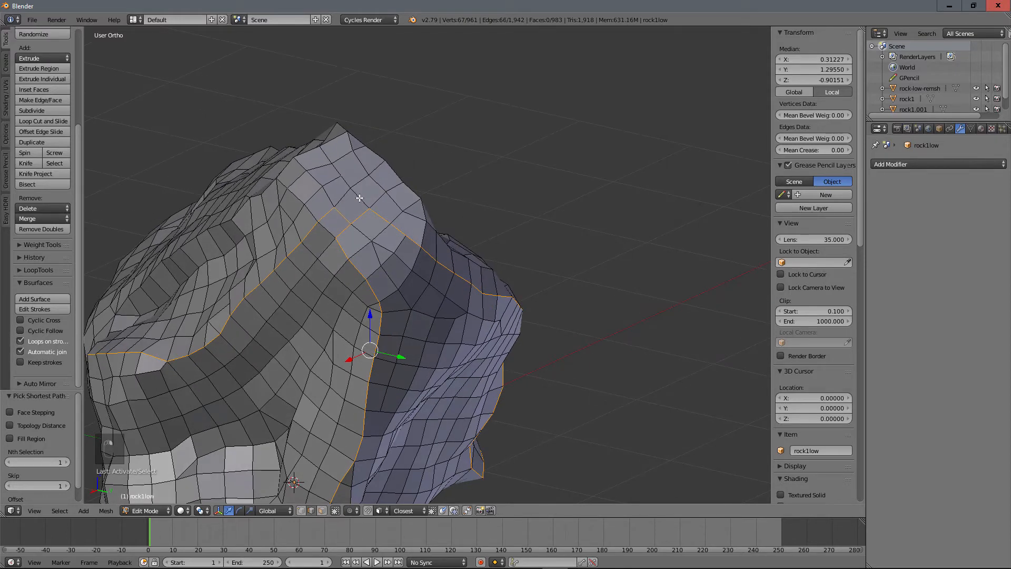
pyautogui.keyDown('shift'); pyautogui.rightClick(360, 198); pyautogui.keyUp('shift')
# - Extend the edge path from the junction along the long ridge, over to the far side and down toward the base
pyautogui.moveTo(364, 167); pyautogui.dragTo(360, 262, button='middle')
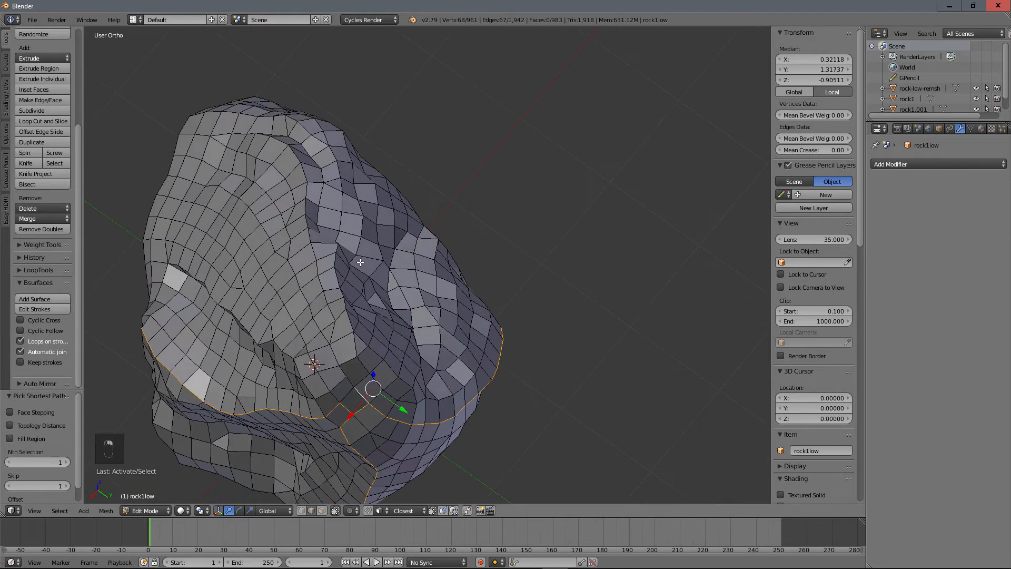
pyautogui.keyDown('ctrl'); pyautogui.rightClick(299, 157); pyautogui.keyUp('ctrl')
pyautogui.scroll(-4, 299, 156)
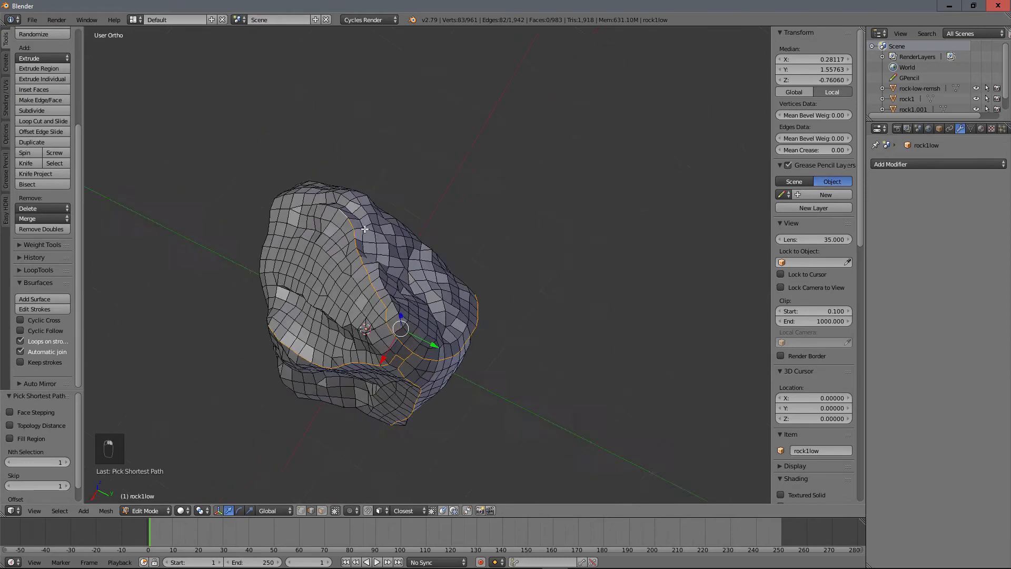
pyautogui.moveTo(299, 157); pyautogui.dragTo(480, 304, button='middle')
pyautogui.scroll(2, 463, 316)
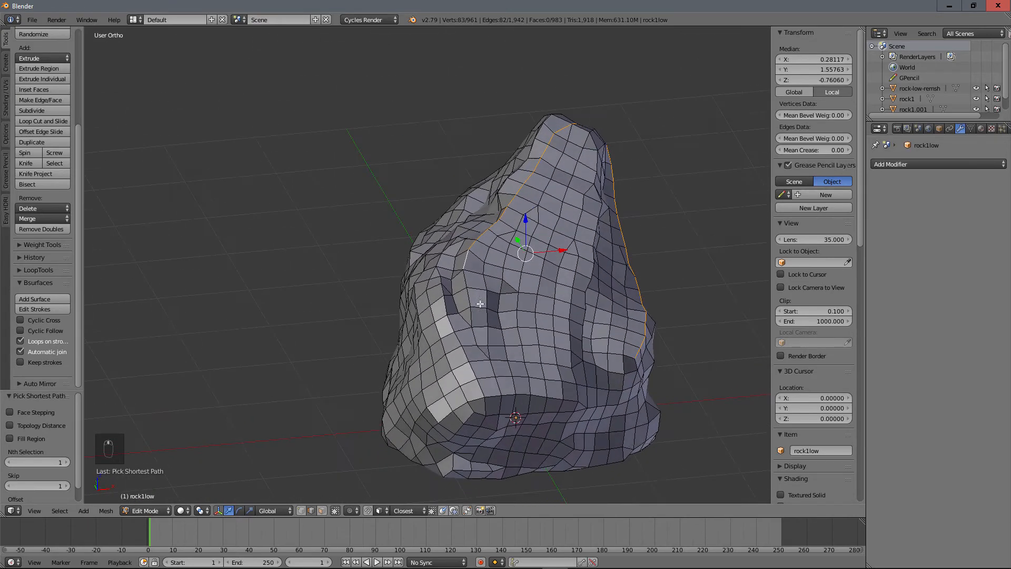
pyautogui.keyDown('ctrl'); pyautogui.rightClick(478, 388); pyautogui.keyUp('ctrl')
pyautogui.moveTo(488, 369); pyautogui.dragTo(485, 362, button='middle')
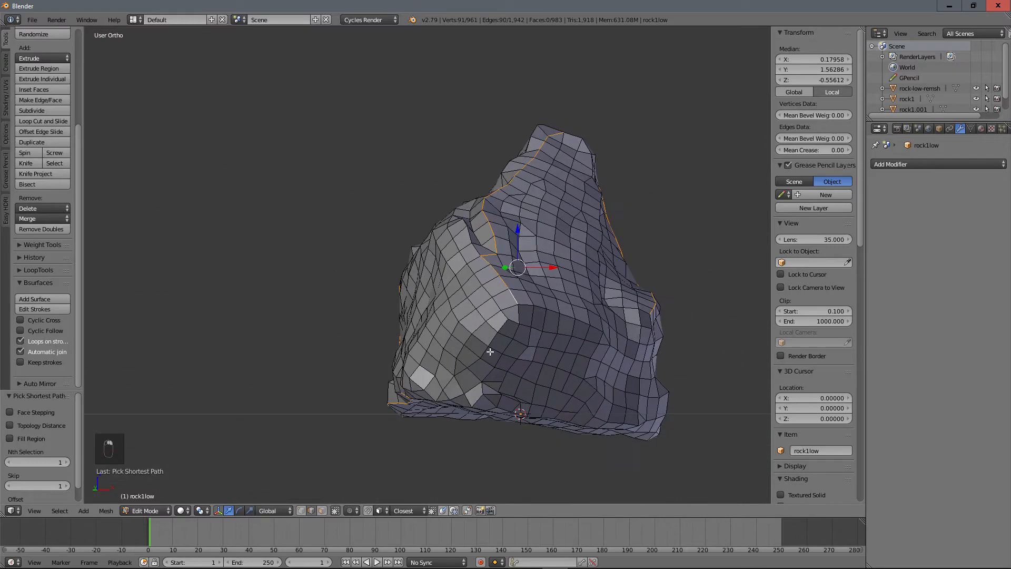
pyautogui.keyDown('ctrl'); pyautogui.rightClick(474, 389); pyautogui.keyUp('ctrl')
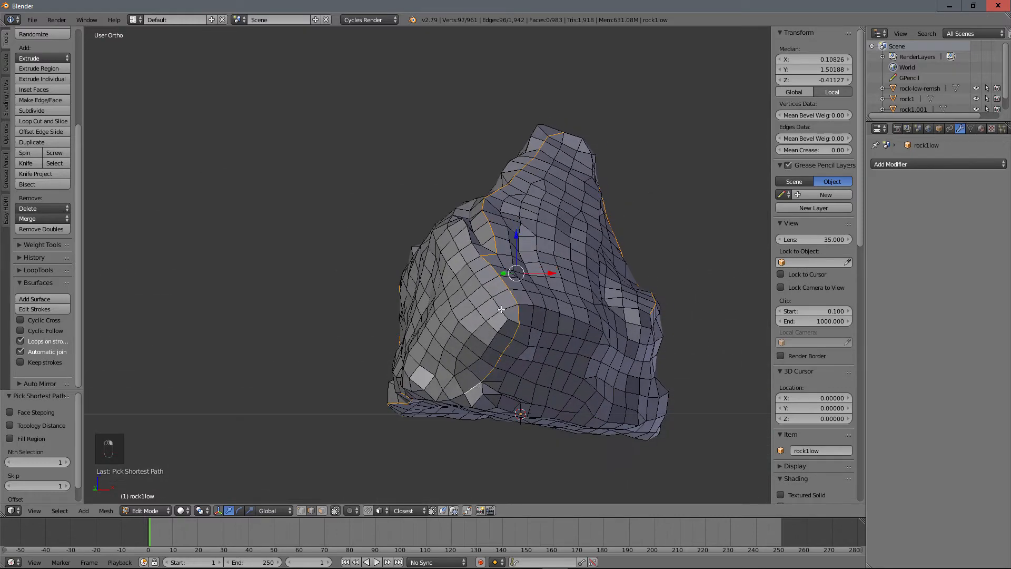
# - Check the selected edge paths and mark them as UV seams
pyautogui.moveTo(500, 310); pyautogui.dragTo(471, 300, button='middle')
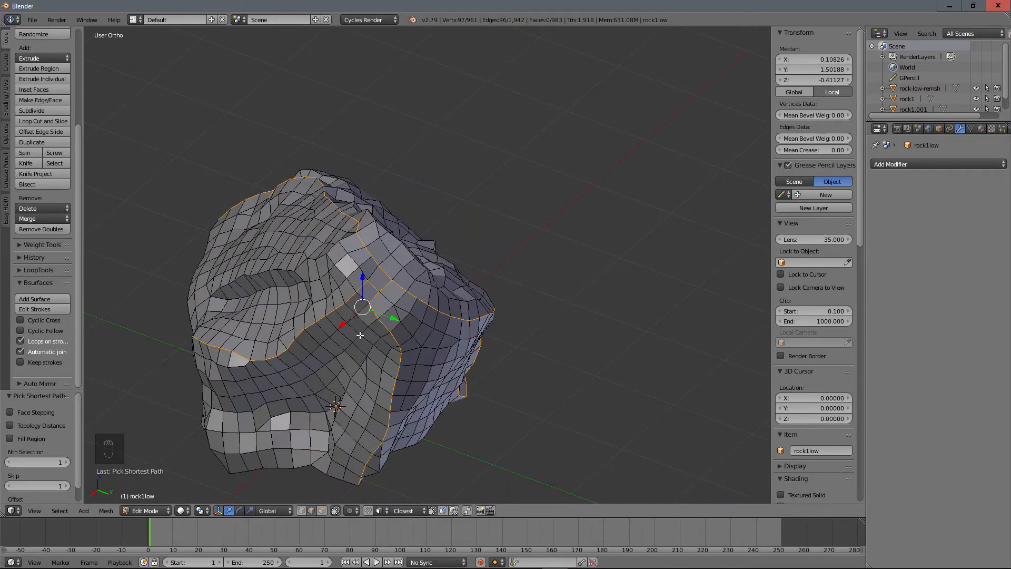
pyautogui.moveTo(360, 335); pyautogui.dragTo(420, 311, button='middle')
pyautogui.hotkey('ctrl', 'e')
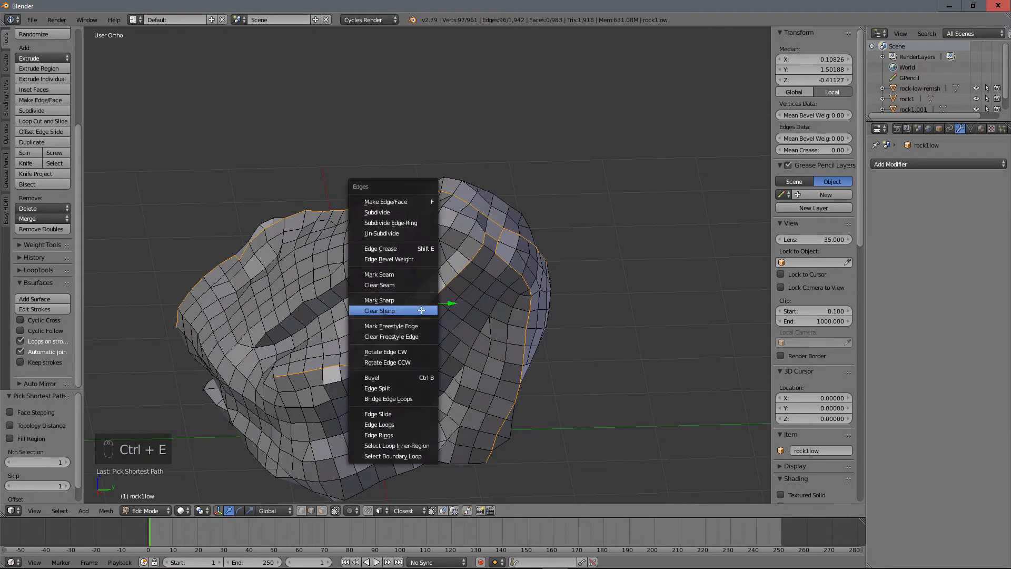
pyautogui.click(394, 272)
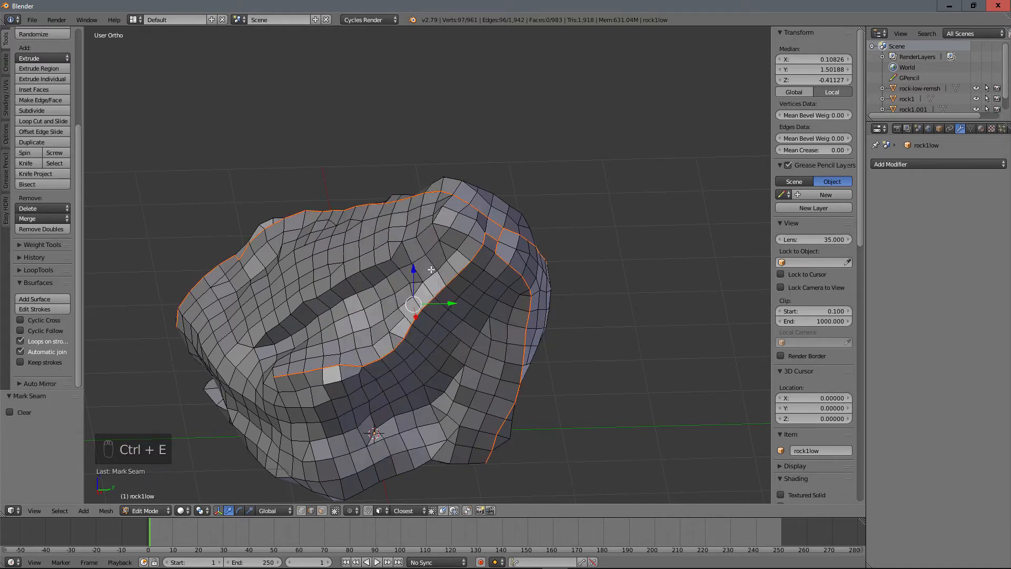
# - Select the whole mesh and split the 3D view to show a UV/Image Editor beside it
pyautogui.press('a')
pyautogui.press('a')
pyautogui.press('a')
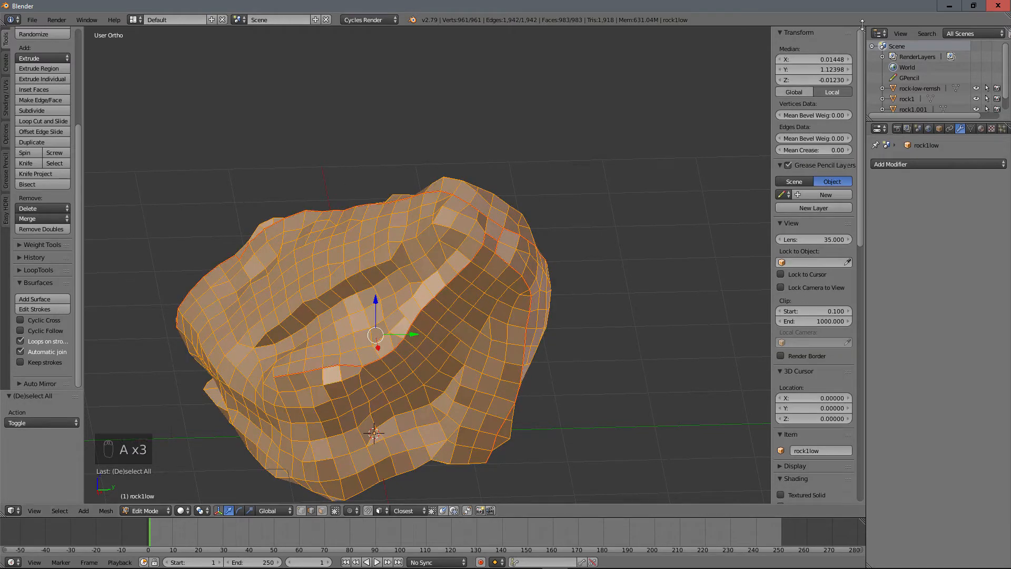
pyautogui.moveTo(862, 28); pyautogui.dragTo(565, 474)
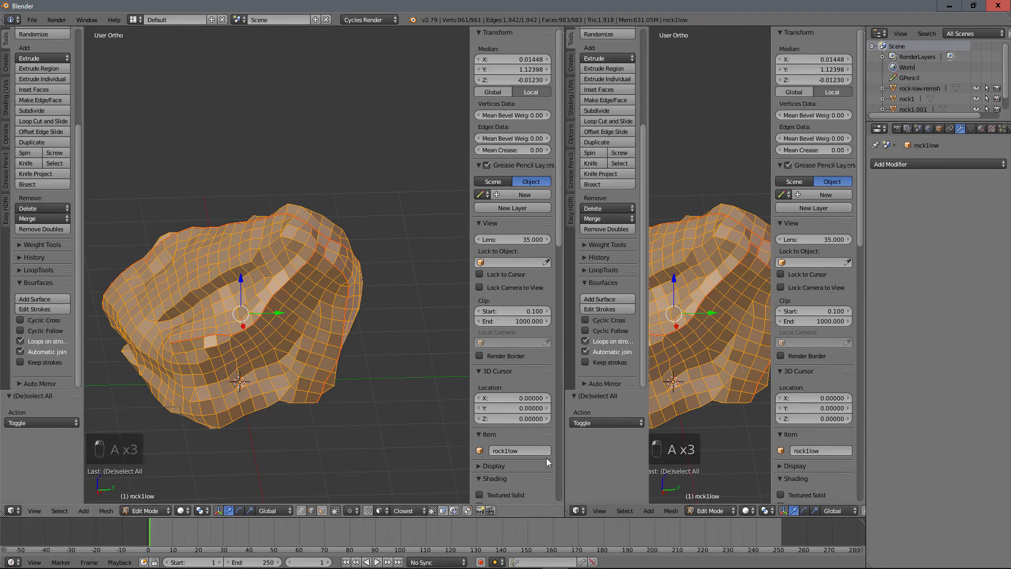
pyautogui.click(582, 510)
pyautogui.click(605, 422)
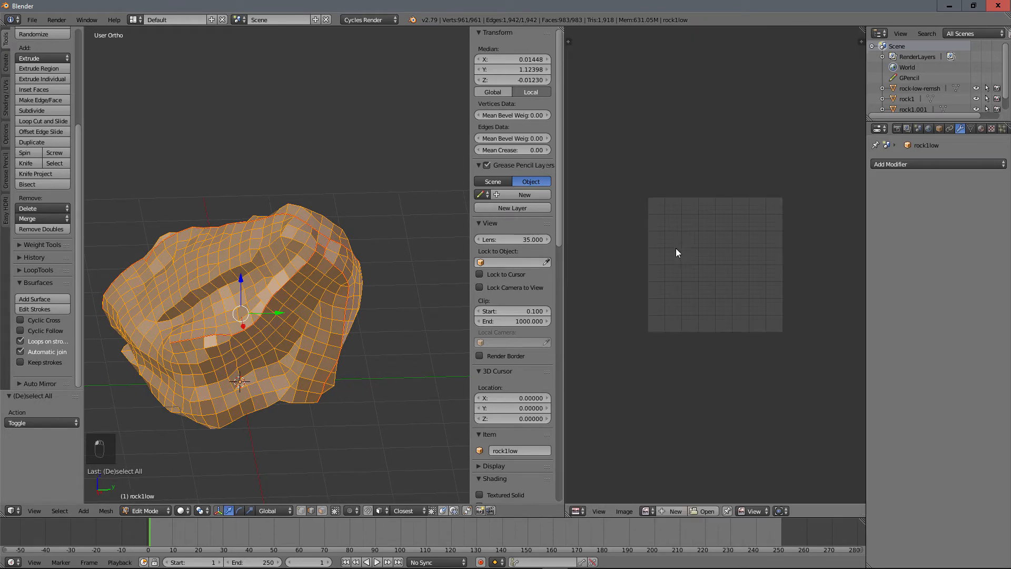
# - Unwrap the selected mesh along its seams, rotate the UV island and scale it by 1.061 to fill the UV square
pyautogui.press('u')
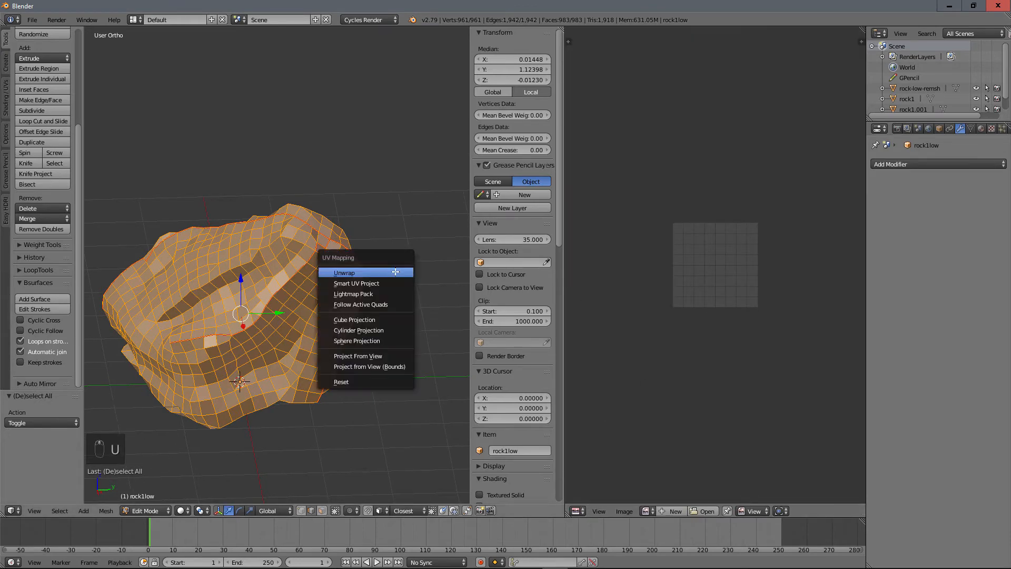
pyautogui.click(395, 272)
pyautogui.scroll(5, 755, 270)
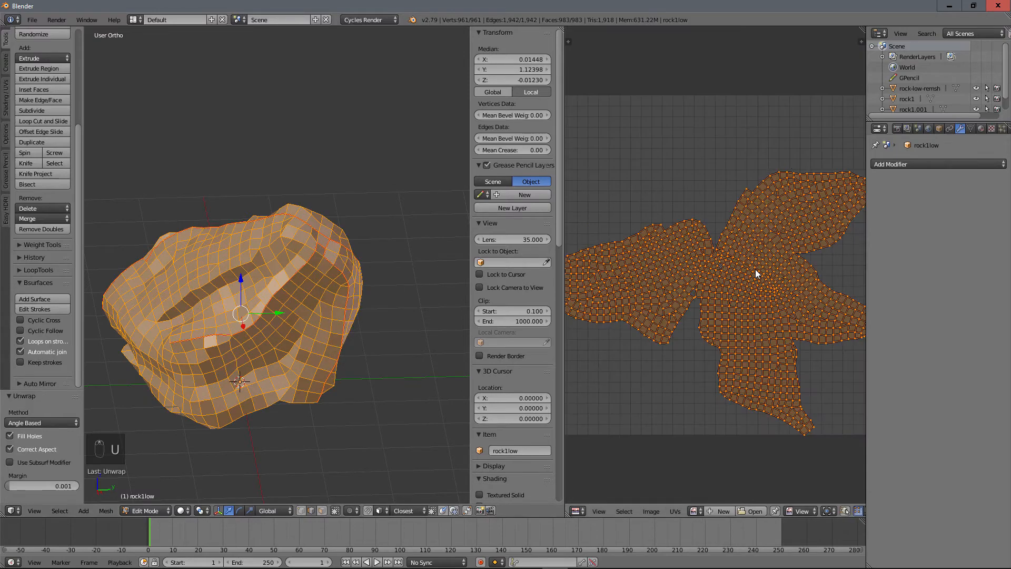
pyautogui.scroll(-5, 755, 270)
pyautogui.scroll(3, 737, 264)
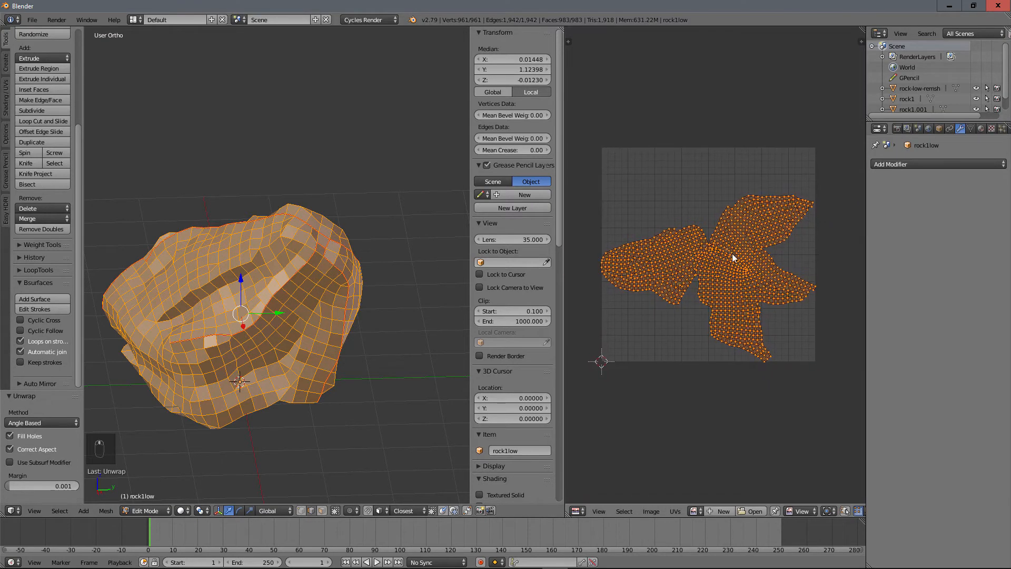
pyautogui.scroll(-2, 779, 286)
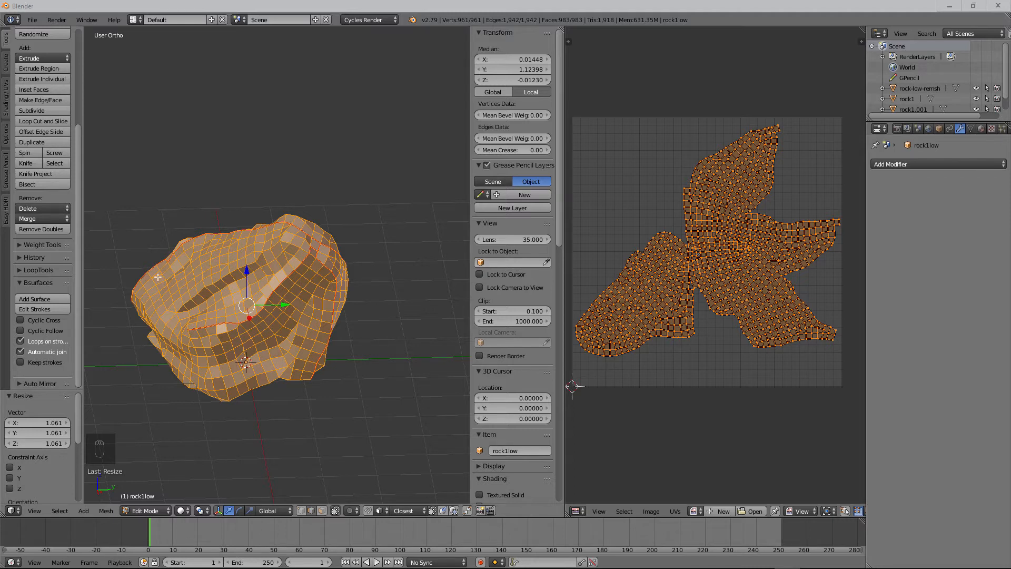
pyautogui.moveTo(297, 337); pyautogui.dragTo(345, 323, button='middle')
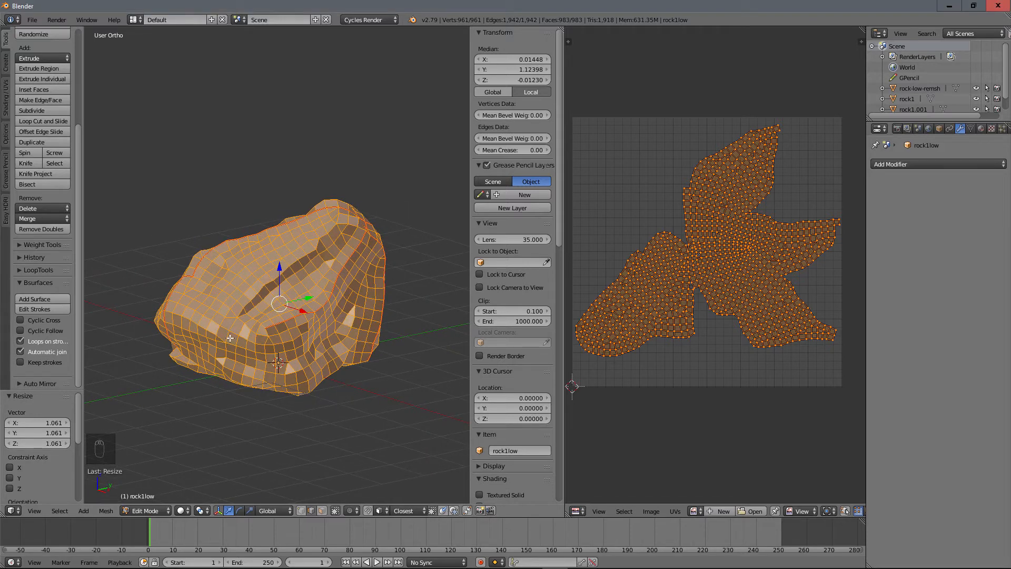
# - Leave mesh editing, isolate the layer with the low-poly rock and shade that rock smooth
pyautogui.press('Tab')
pyautogui.click(323, 508)
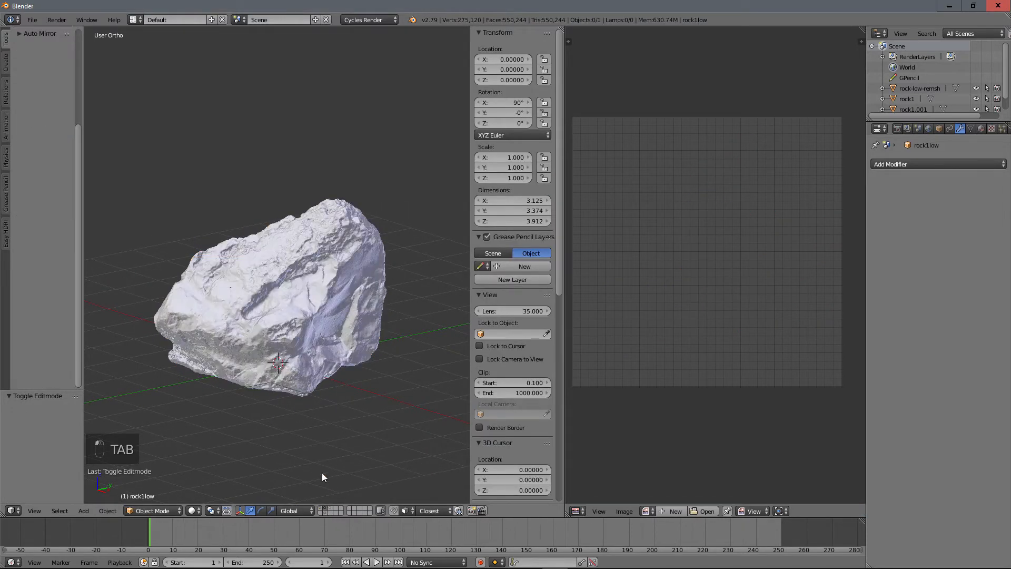
pyautogui.click(329, 509)
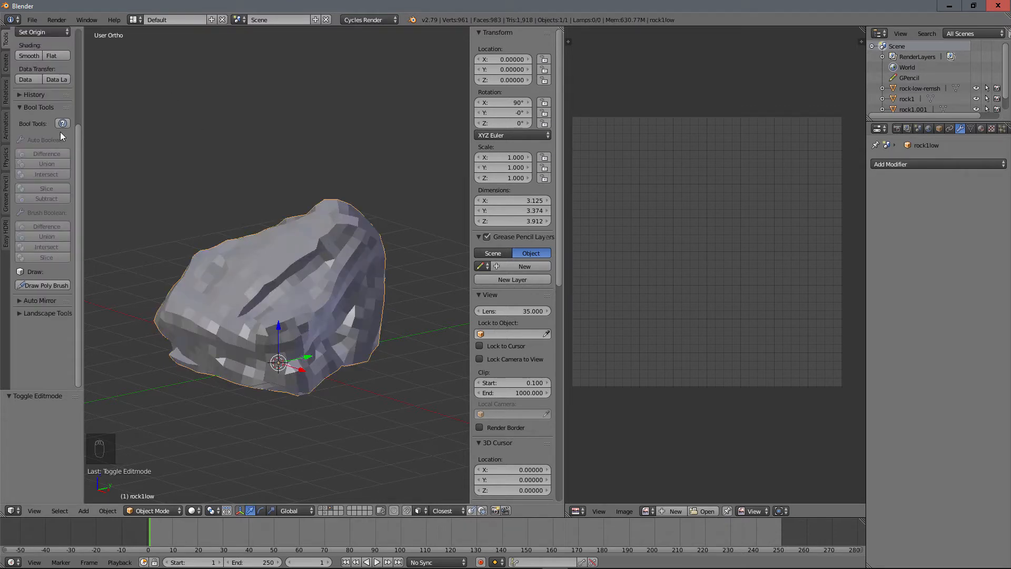
pyautogui.moveTo(29, 55); pyautogui.dragTo(30, 140, button='middle')
pyautogui.click(29, 139)
pyautogui.moveTo(318, 263); pyautogui.dragTo(387, 360, button='middle')
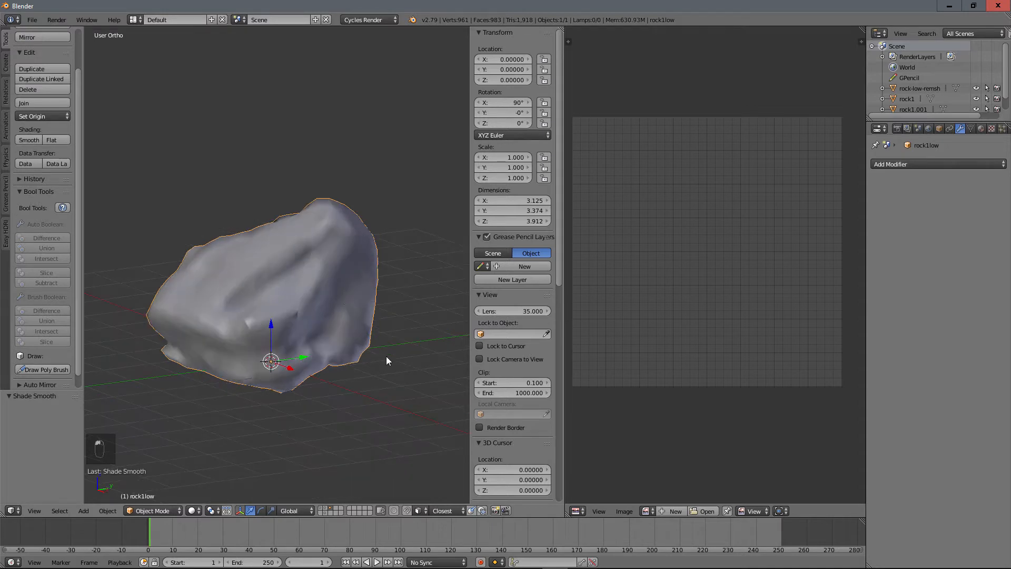
# - Show the high-poly and low-poly rocks together and select both, with the low-poly rock as the active object
pyautogui.keyDown('shift'); pyautogui.click(327, 508); pyautogui.keyUp('shift')
pyautogui.scroll(2, 279, 291)
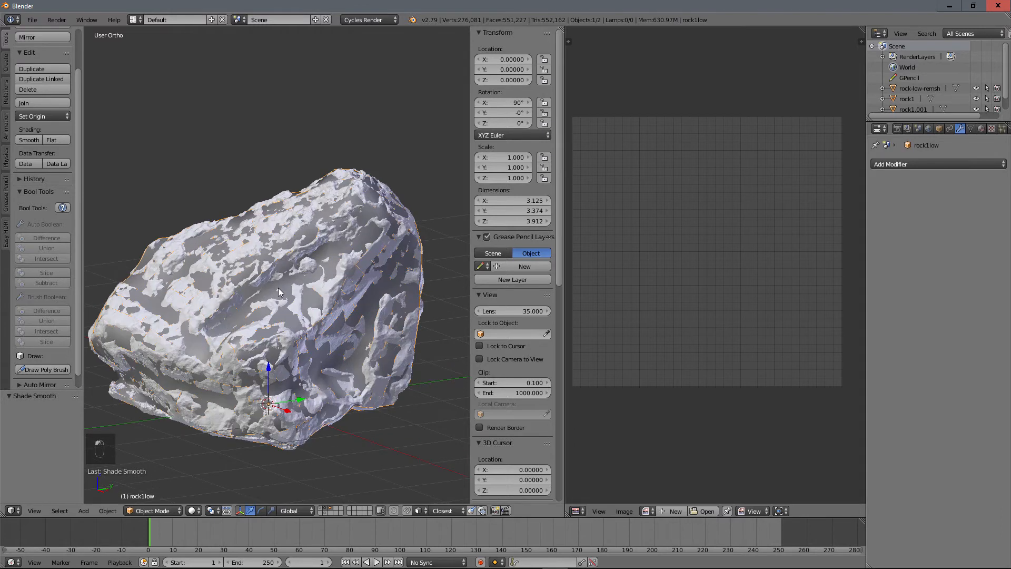
pyautogui.rightClick(285, 216)
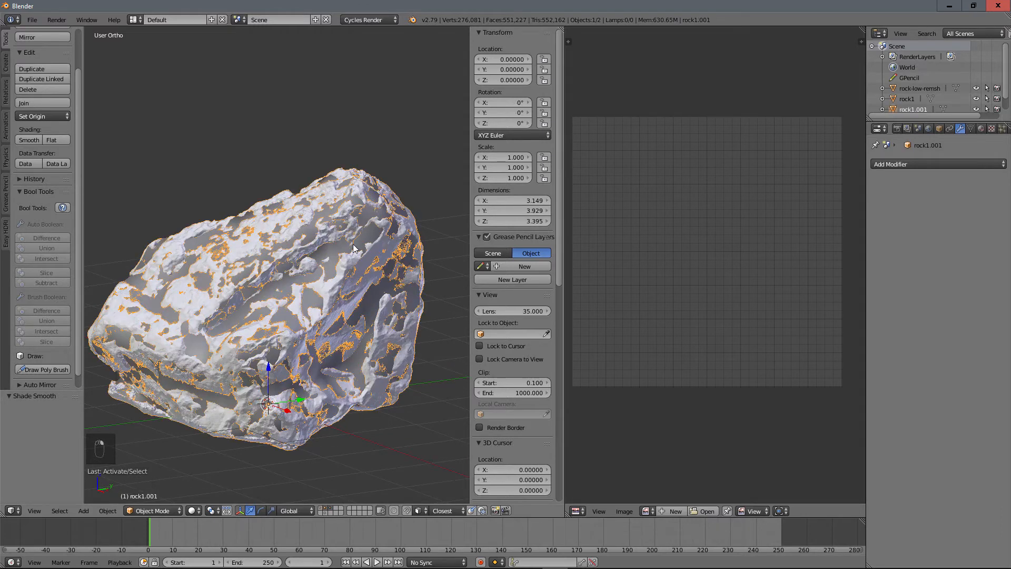
pyautogui.keyDown('shift'); pyautogui.rightClick(336, 248); pyautogui.keyUp('shift')
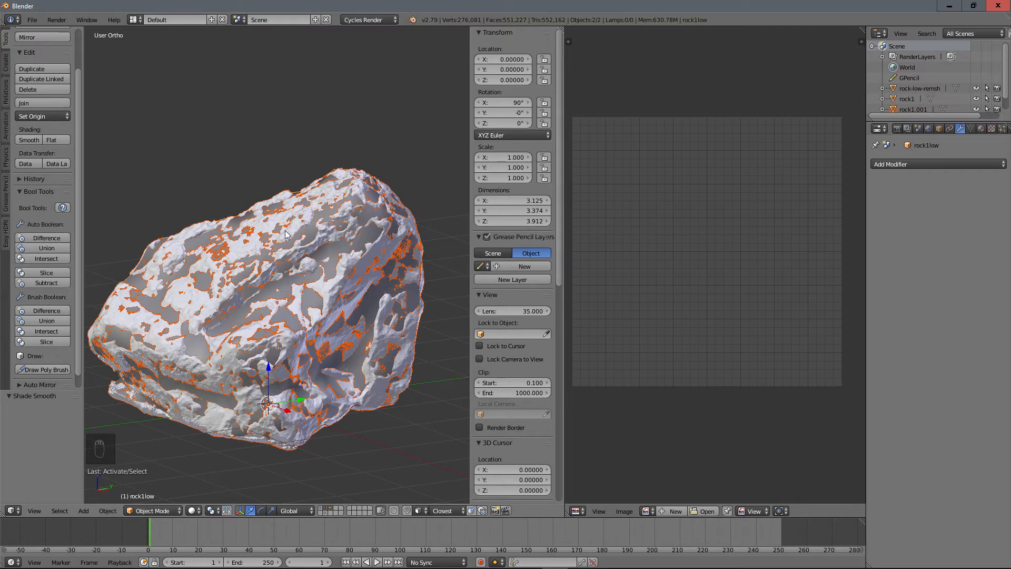
pyautogui.press('Tab')
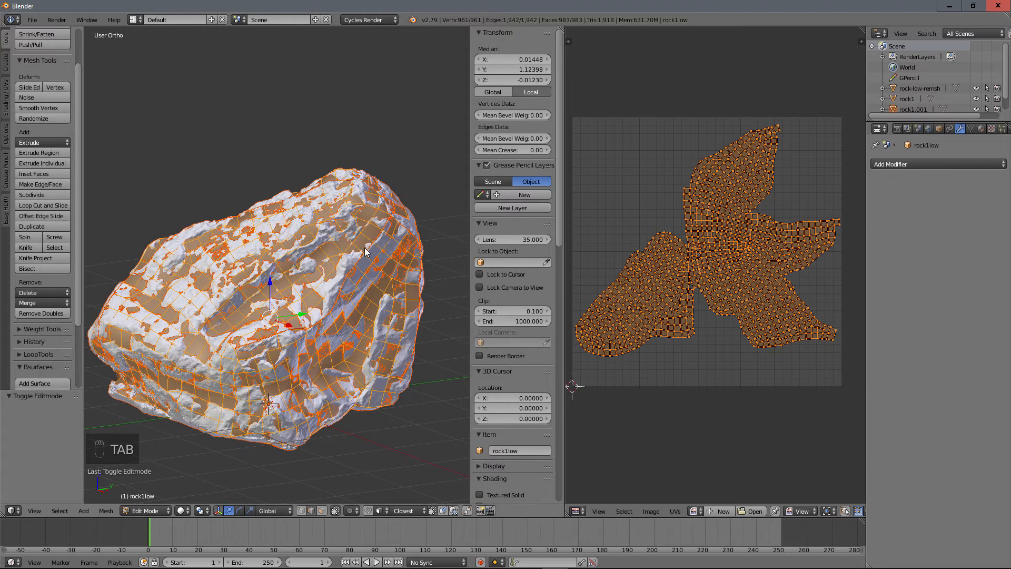
pyautogui.press('Tab')
# - Switch the render engine to Blender Render and expand the Bake settings of the scene's render properties
pyautogui.click(370, 19)
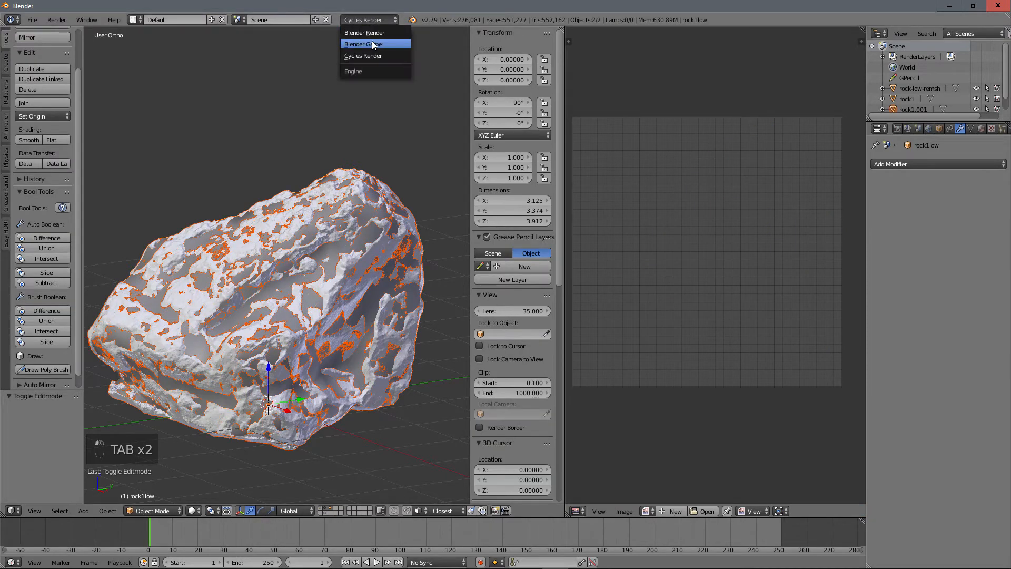
pyautogui.click(371, 33)
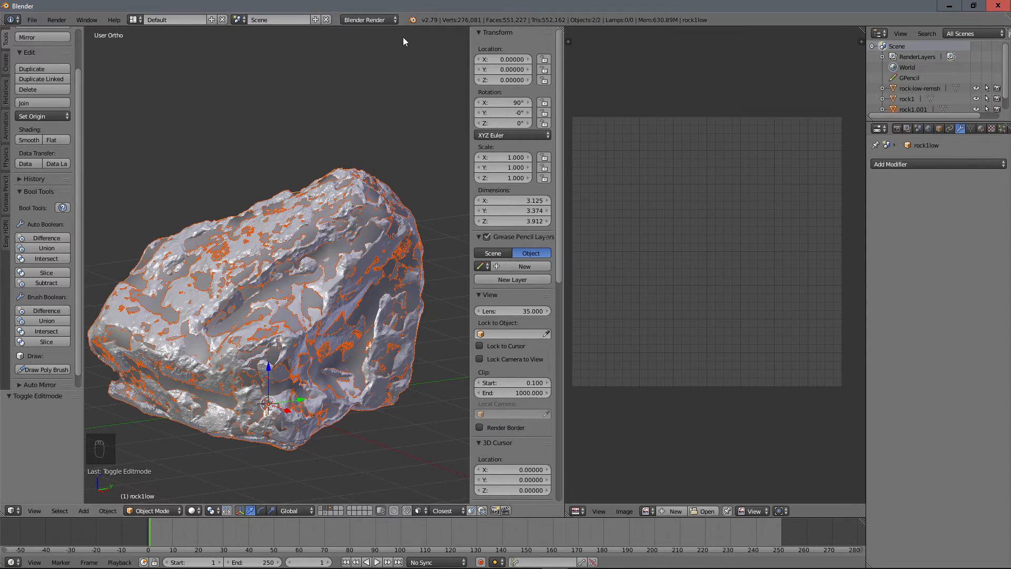
pyautogui.click(896, 129)
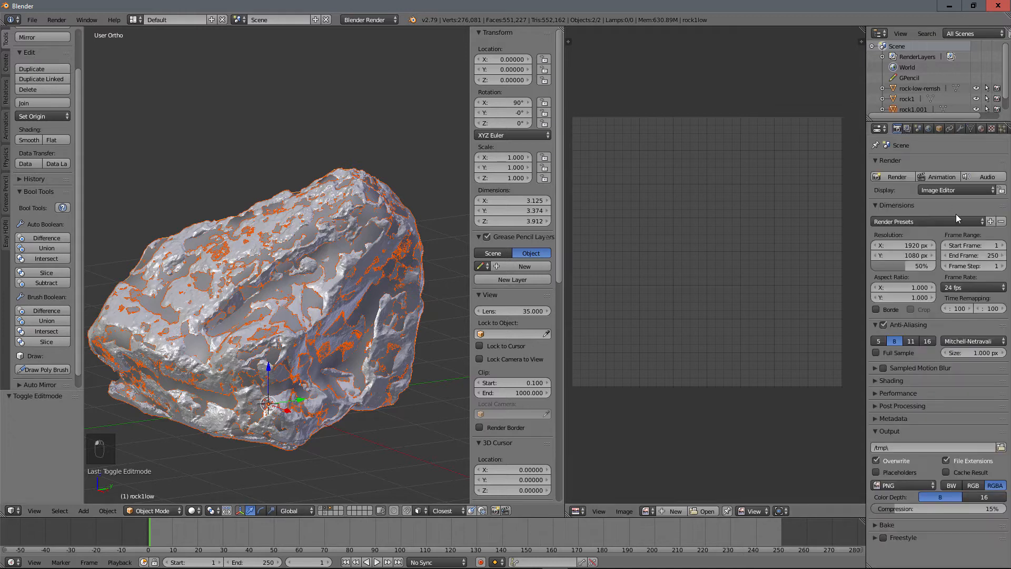
pyautogui.click(878, 524)
pyautogui.scroll(-3, 928, 469)
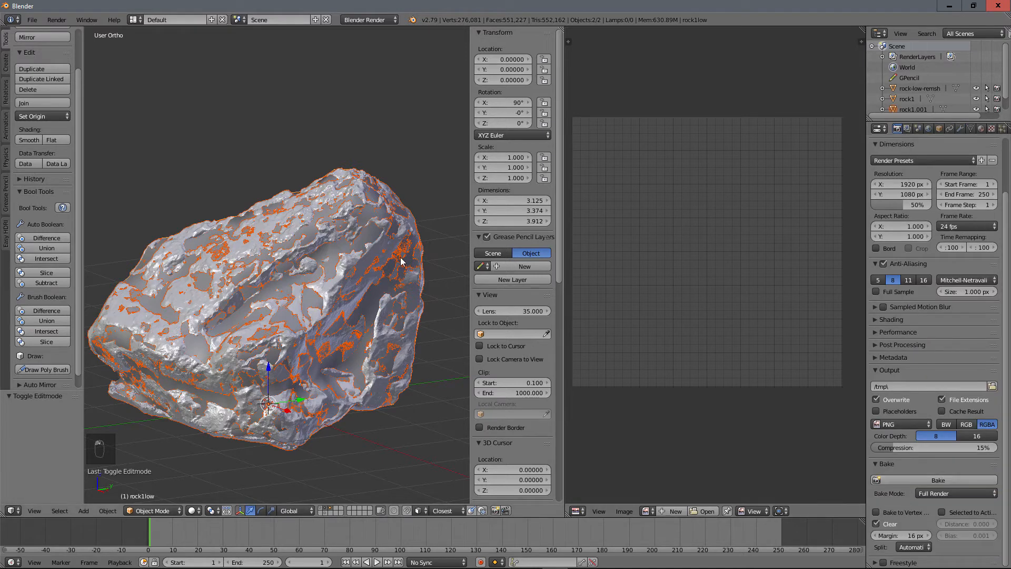
# - Enter mesh editing on the low-poly rock and set up a new image for its UVs, 2048 by 2048 px
pyautogui.press('Tab')
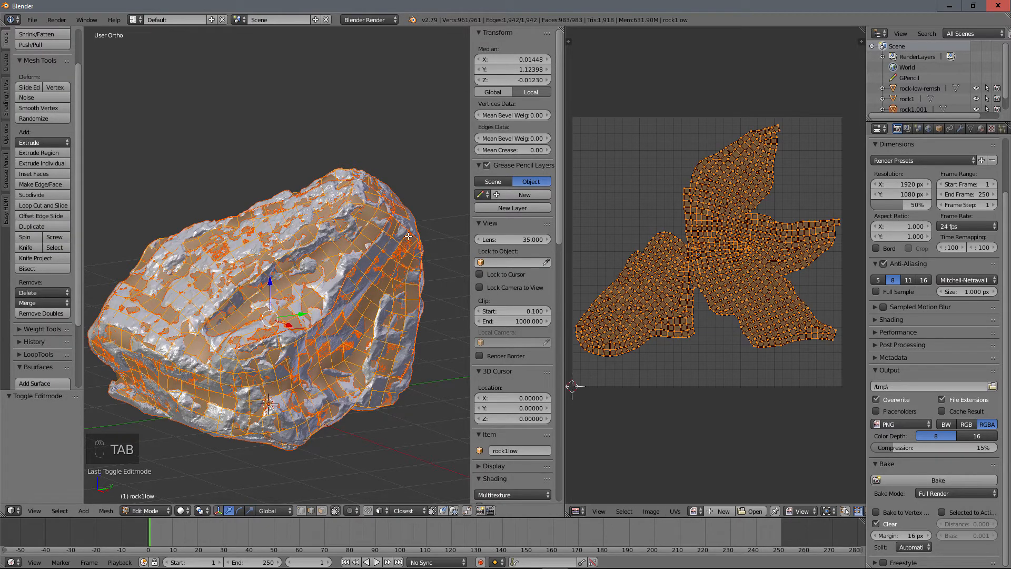
pyautogui.scroll(-2, 757, 363)
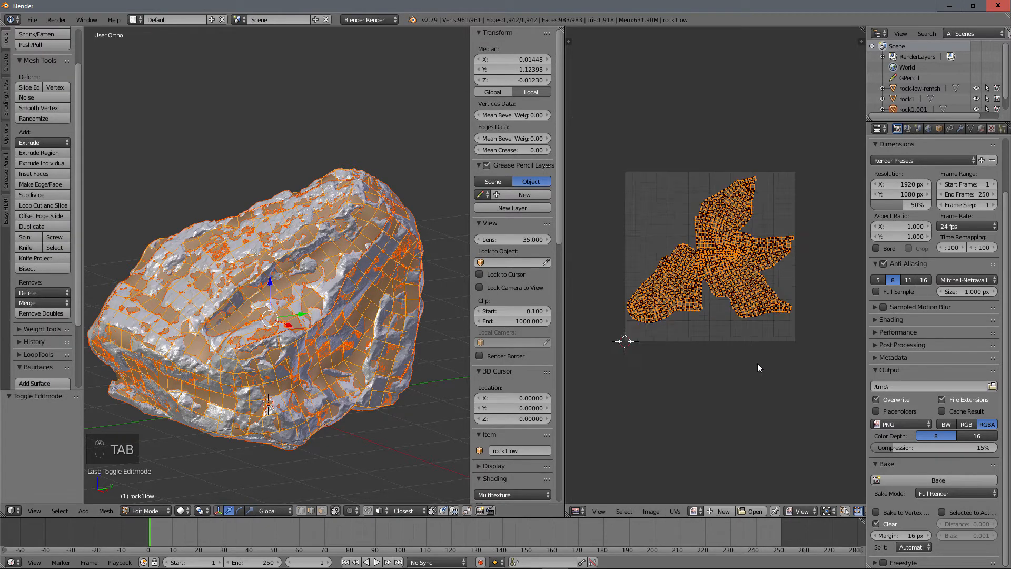
pyautogui.click(722, 511)
pyautogui.click(769, 484)
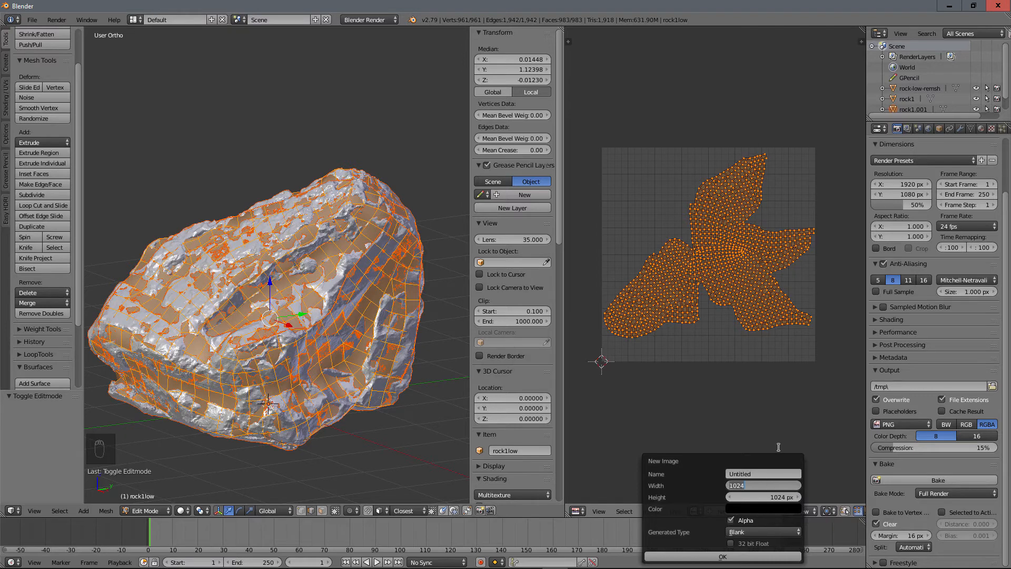
pyautogui.write('2048')
pyautogui.press('Tab')
pyautogui.write('2048')
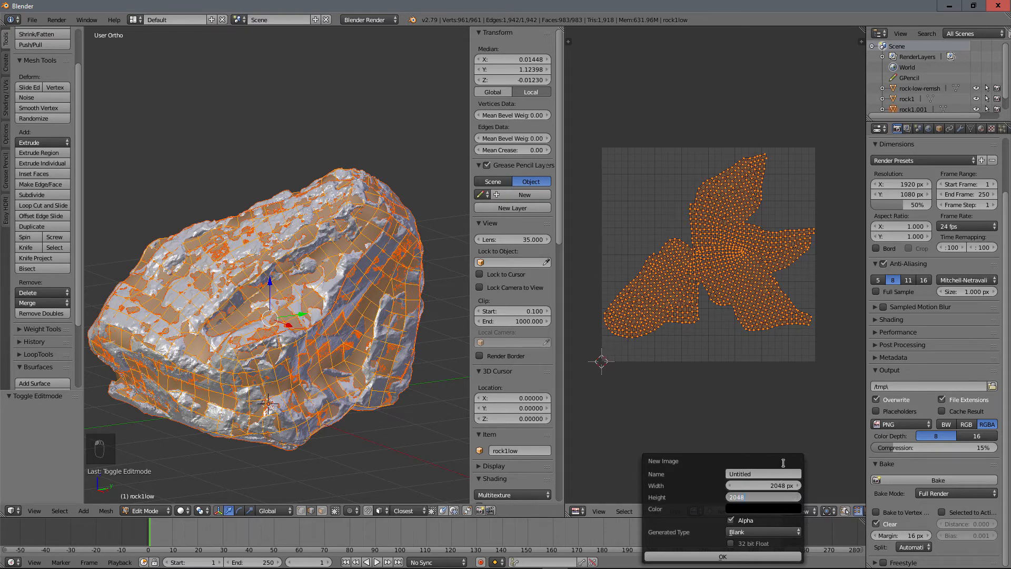
pyautogui.press('Return')
# - Name the new image Normal-map and create it
pyautogui.click(770, 474)
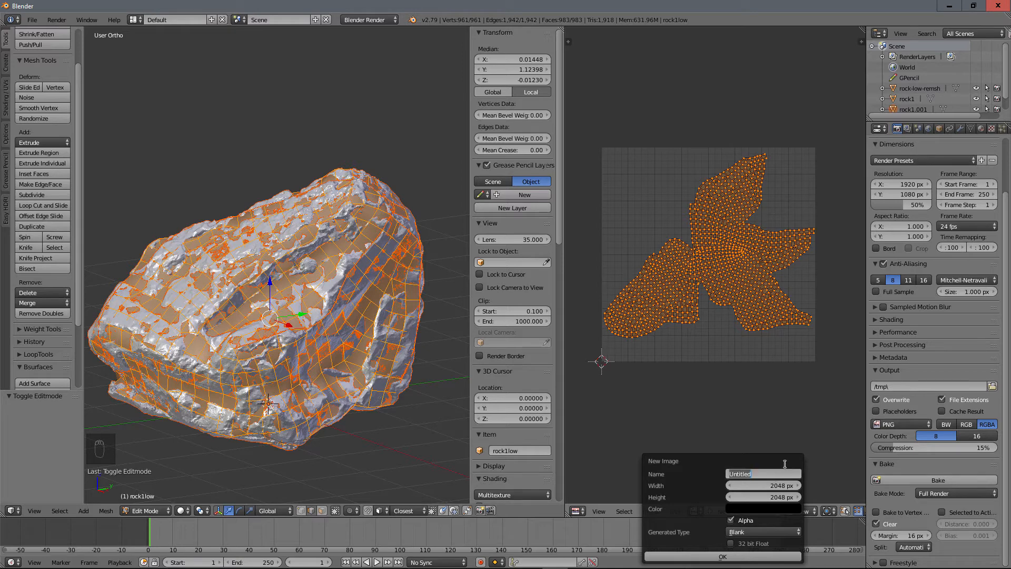
pyautogui.write('c')
pyautogui.press('BackSpace')
pyautogui.write('Normal-')
pyautogui.write('map')
pyautogui.click(723, 557)
pyautogui.scroll(-6, 728, 272)
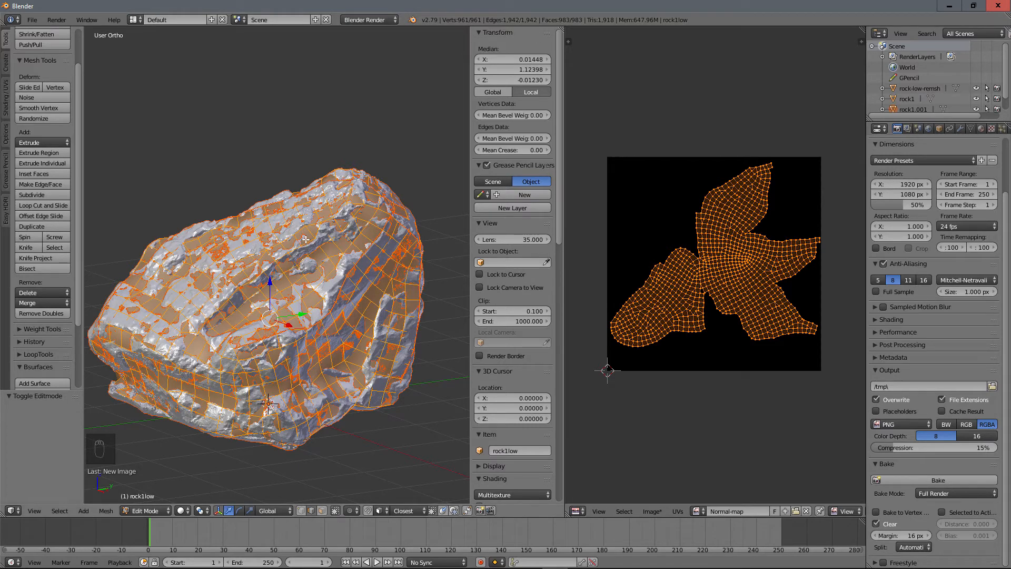
# - Check that the Normal-map image is shown for the low-poly rock both in and out of mesh editing
pyautogui.press('Tab')
pyautogui.press('Tab')
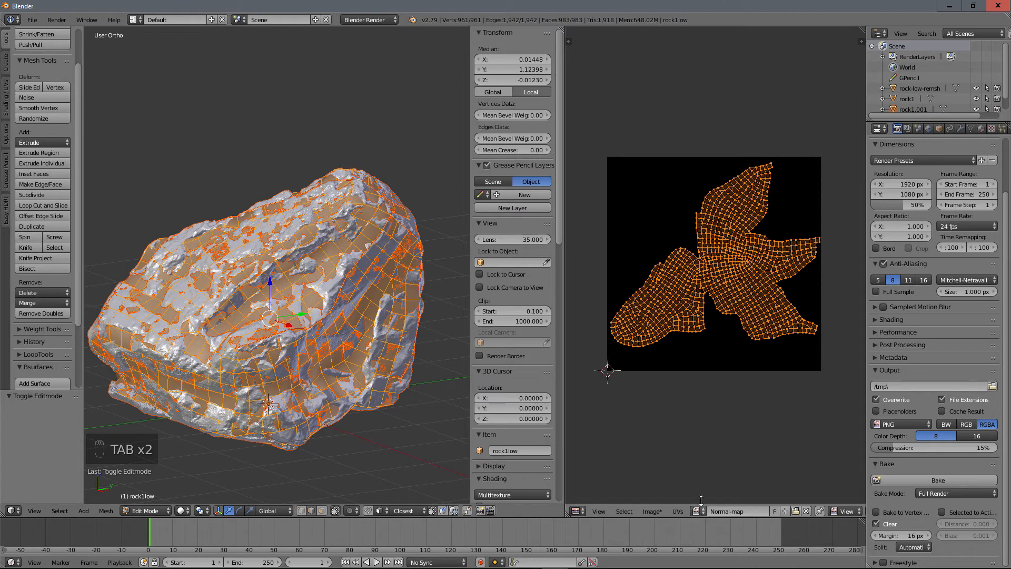
pyautogui.press('Tab')
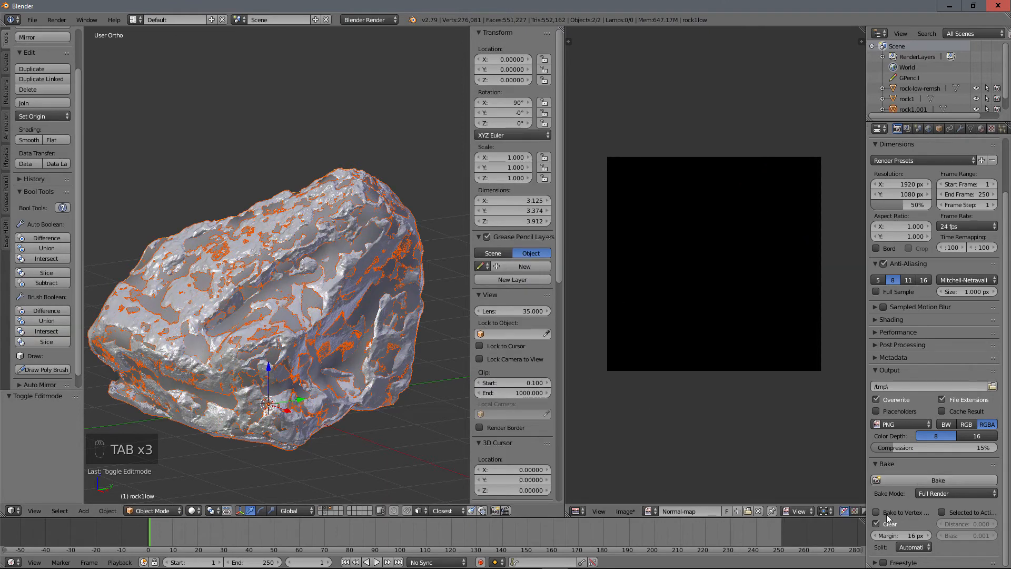
pyautogui.press('Tab')
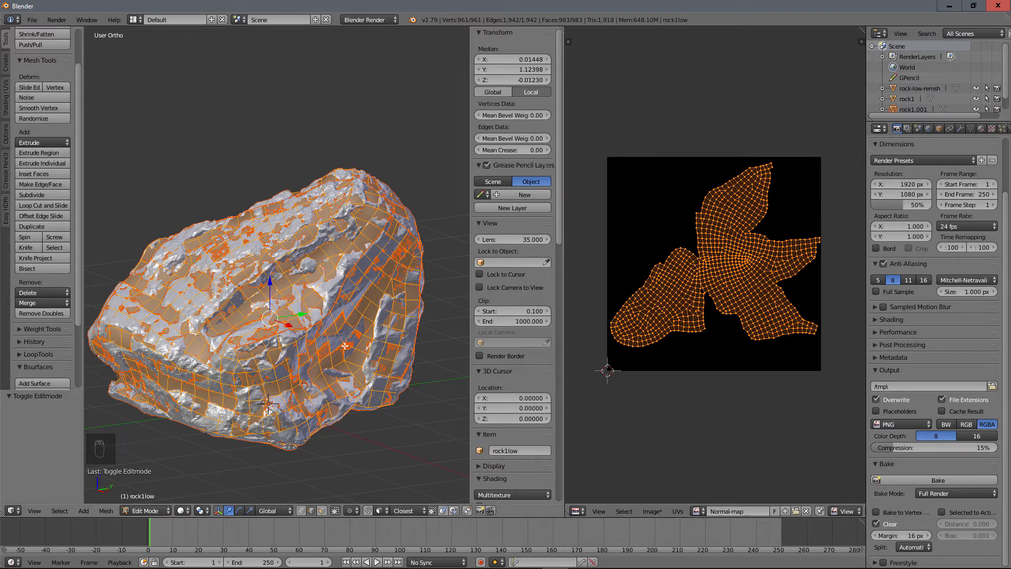
# - In object mode, bake the Normals from the high-poly rock onto the low-poly one with Selected to Active enabled, and inspect the baked map
pyautogui.press('Tab')
pyautogui.click(958, 493)
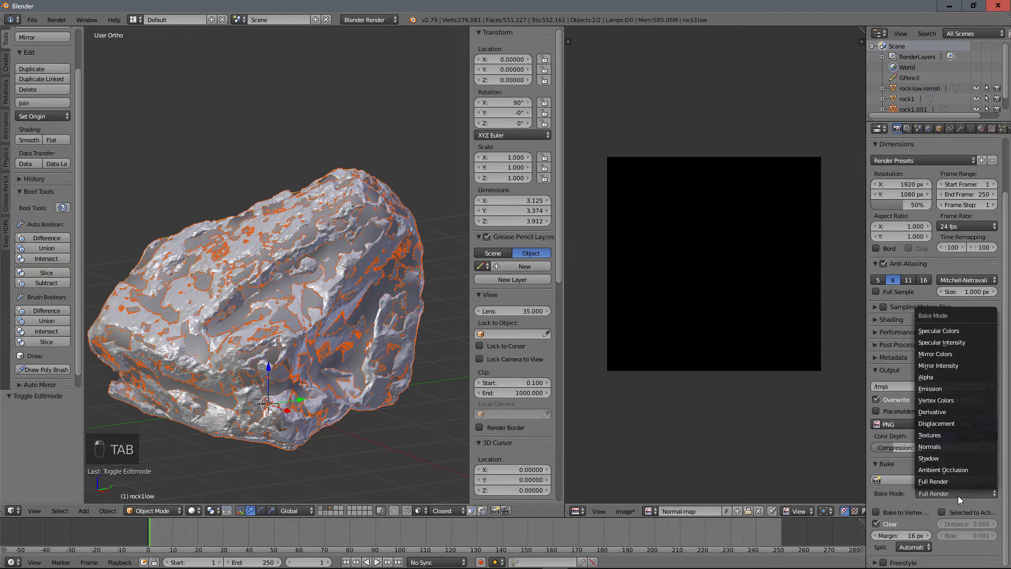
pyautogui.click(943, 446)
pyautogui.scroll(-2, 963, 476)
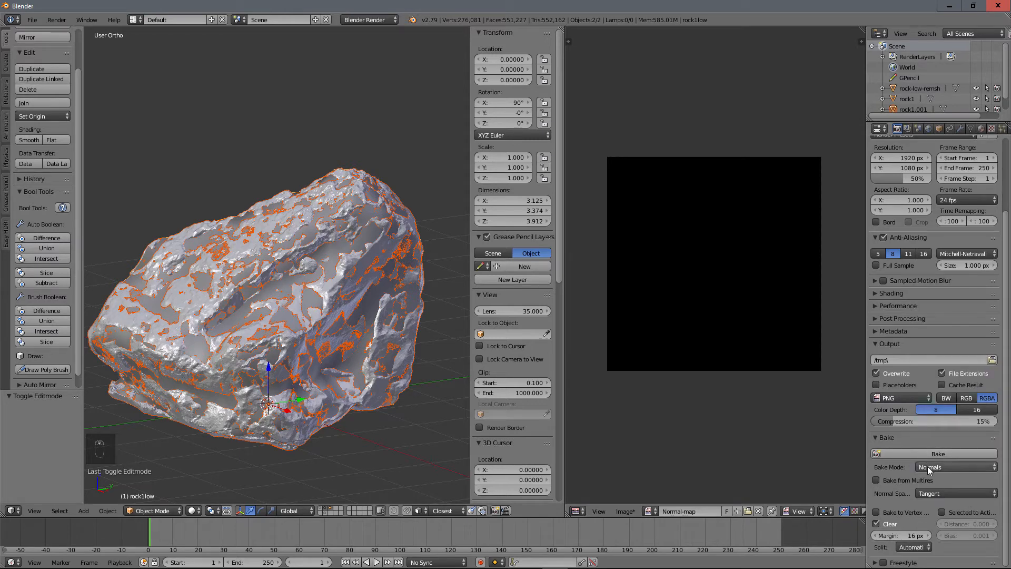
pyautogui.click(942, 512)
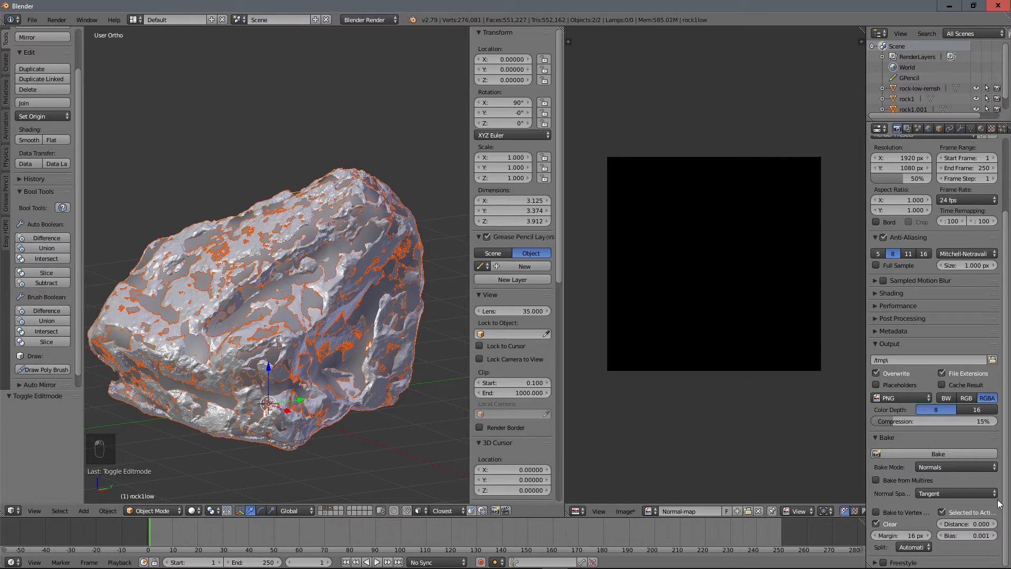
pyautogui.click(928, 451)
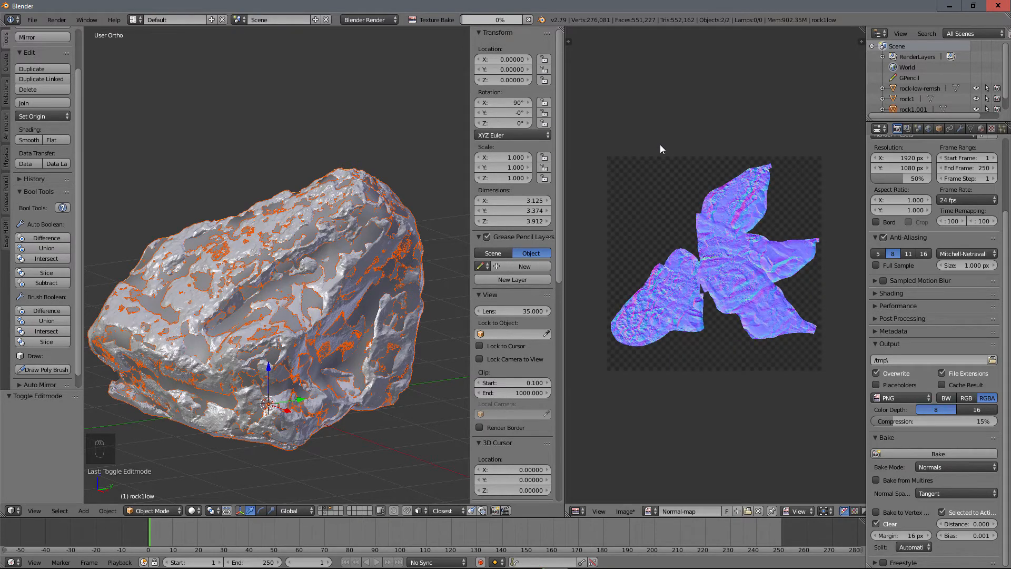
pyautogui.scroll(6, 758, 302)
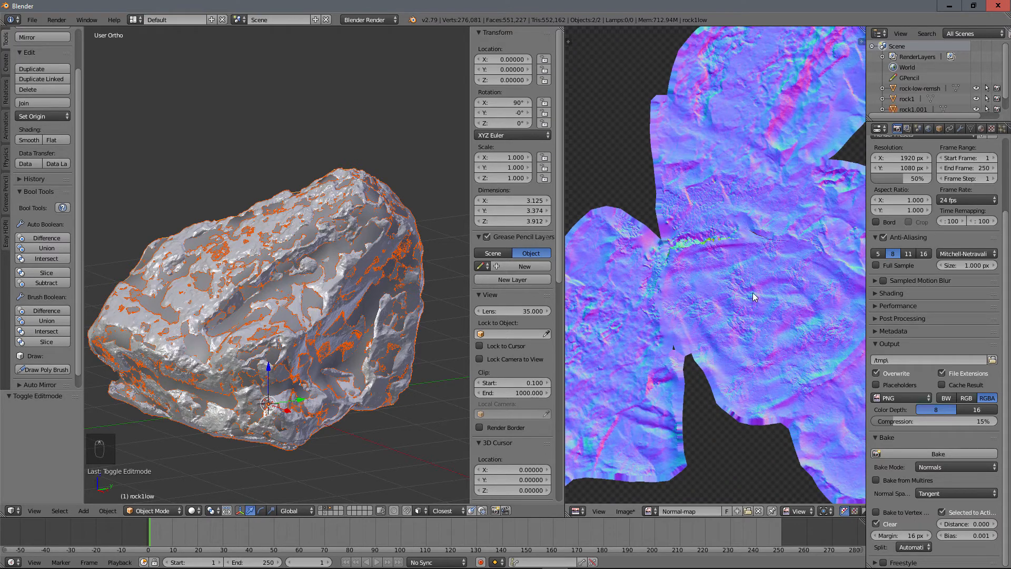
pyautogui.scroll(-3, 748, 271)
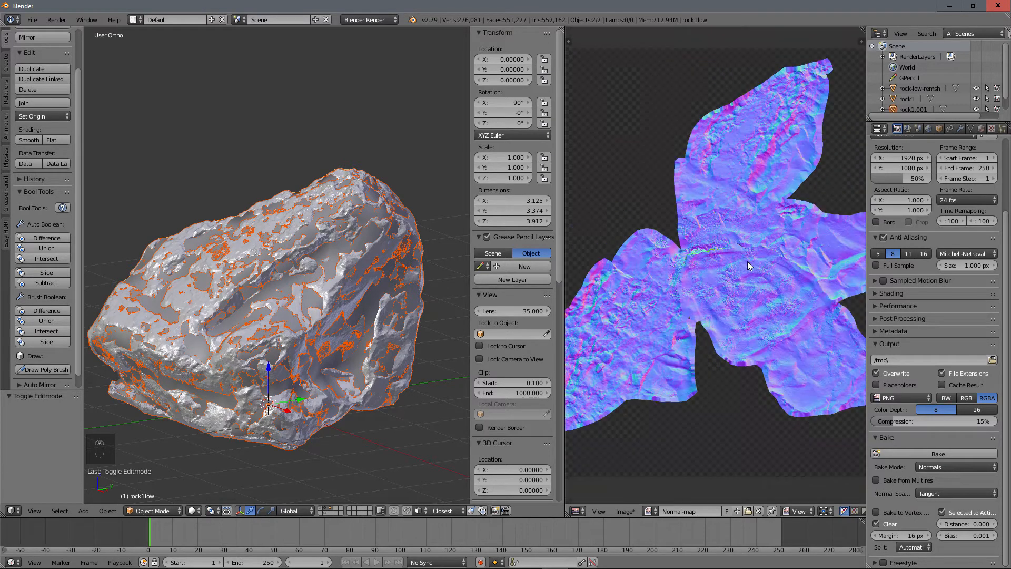
pyautogui.scroll(3, 745, 237)
pyautogui.scroll(-2, 765, 167)
pyautogui.scroll(-2, 810, 334)
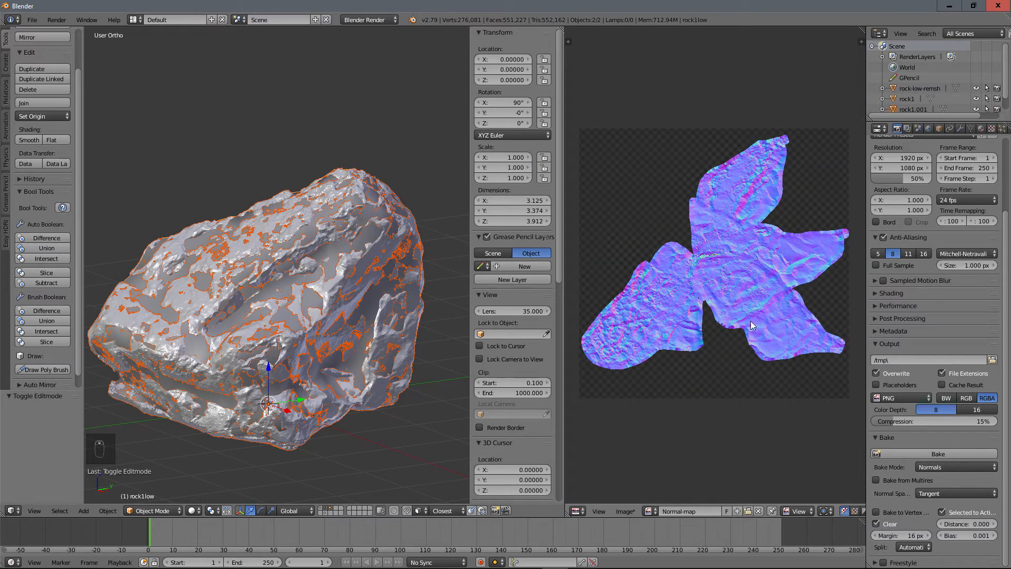
# - Save the baked image as Normal-map.png in the textures folder of Tuto Photogrammetry on the desktop
pyautogui.click(626, 511)
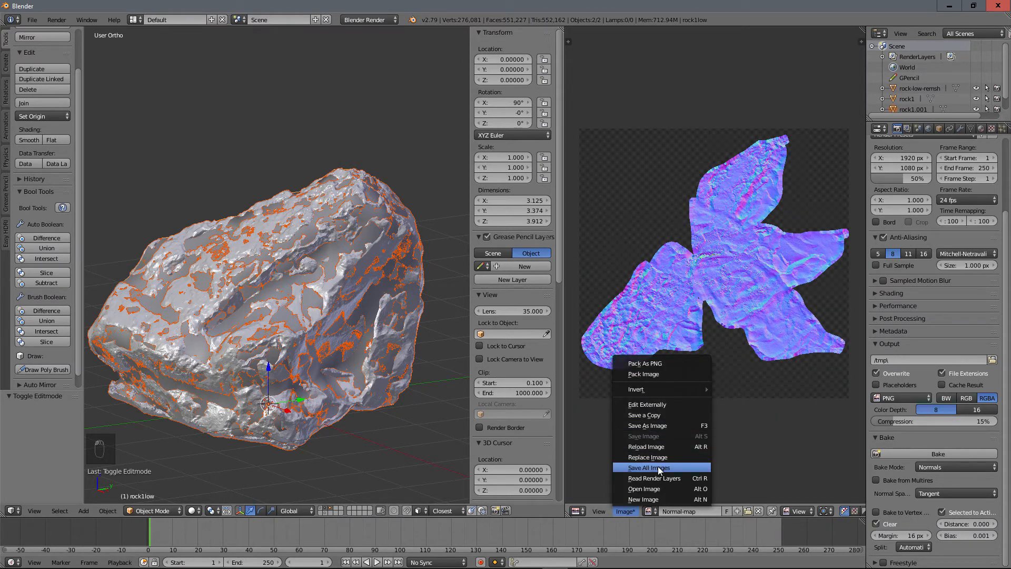
pyautogui.click(661, 426)
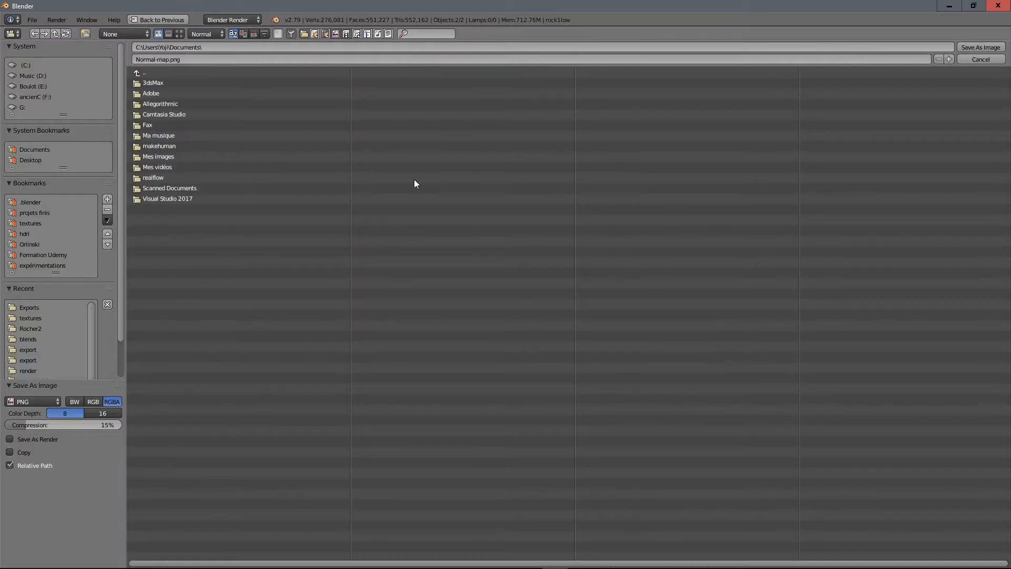
pyautogui.click(30, 159)
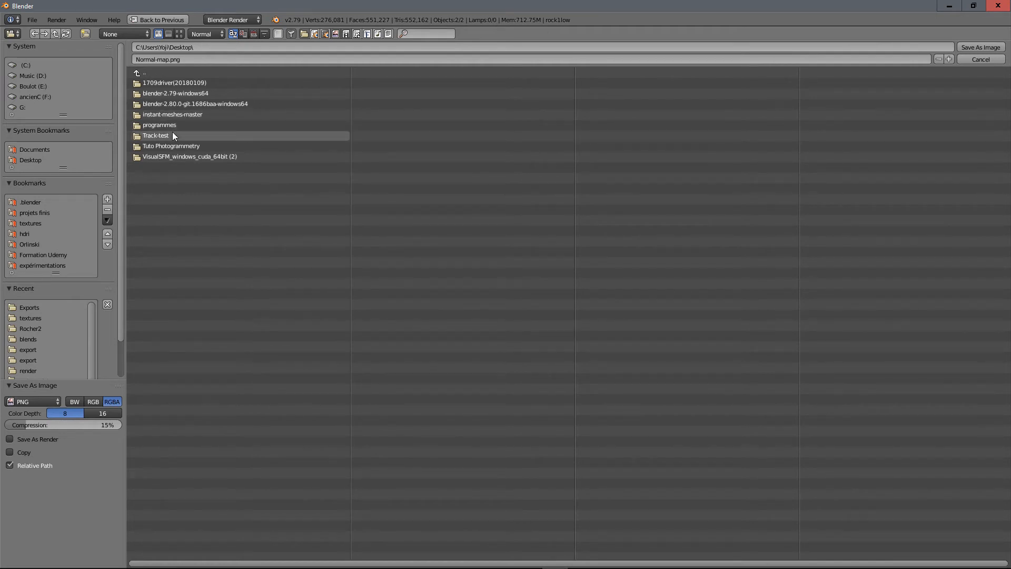
pyautogui.click(171, 145)
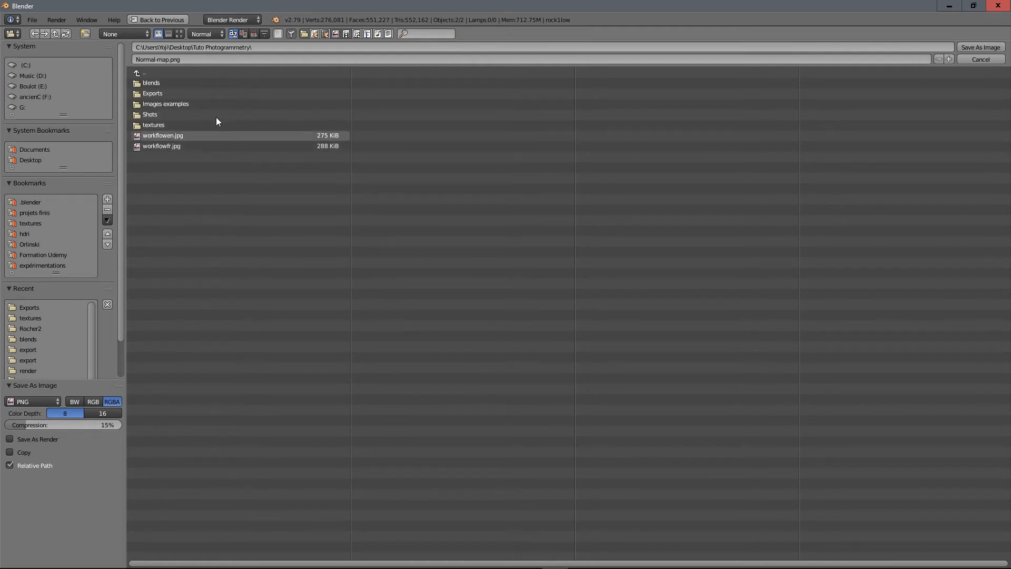
pyautogui.click(162, 126)
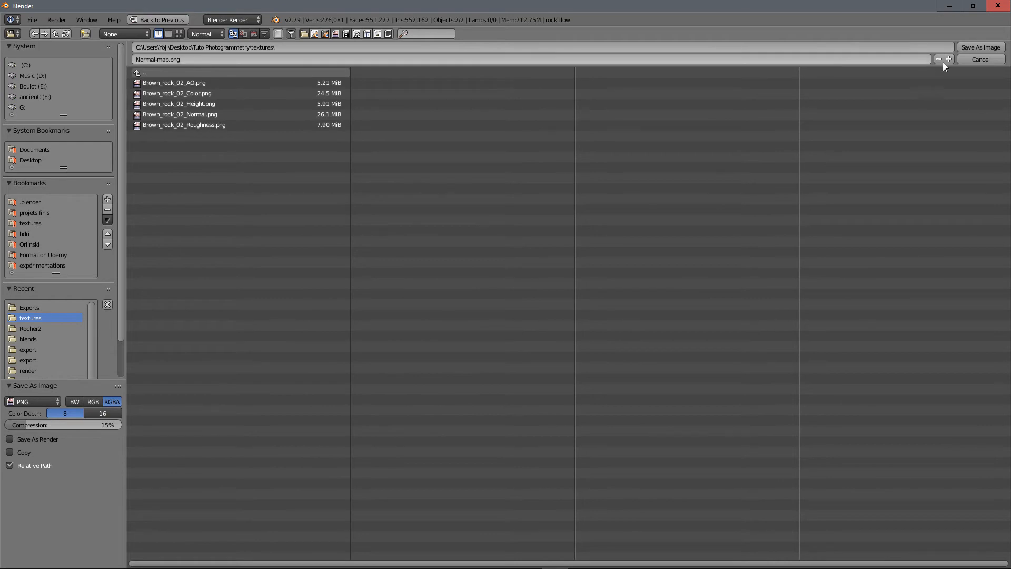
pyautogui.click(982, 47)
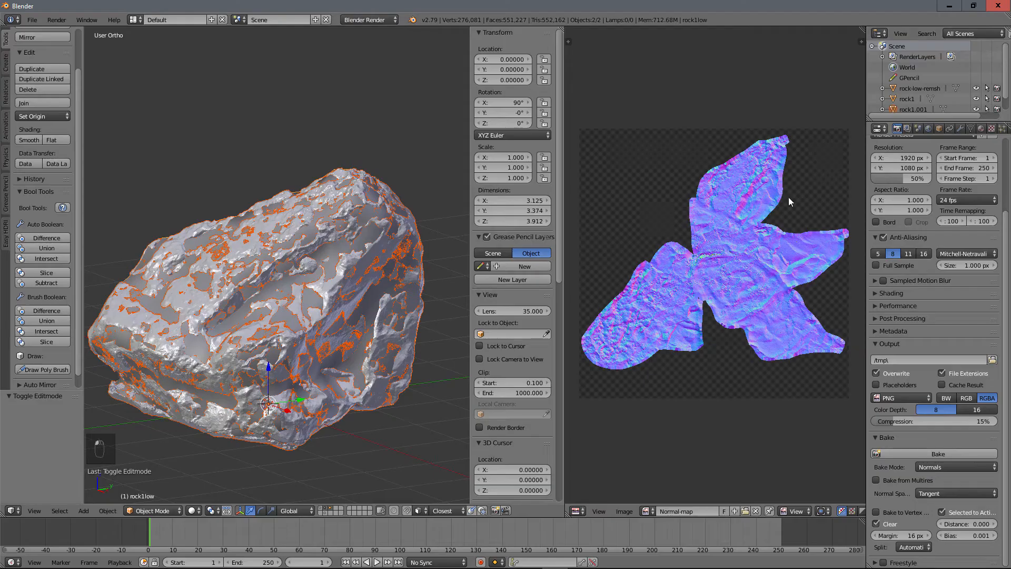
# - Create a new image named Color for the low-poly rock's UV layout in mesh editing, and return to object mode
pyautogui.press('Tab')
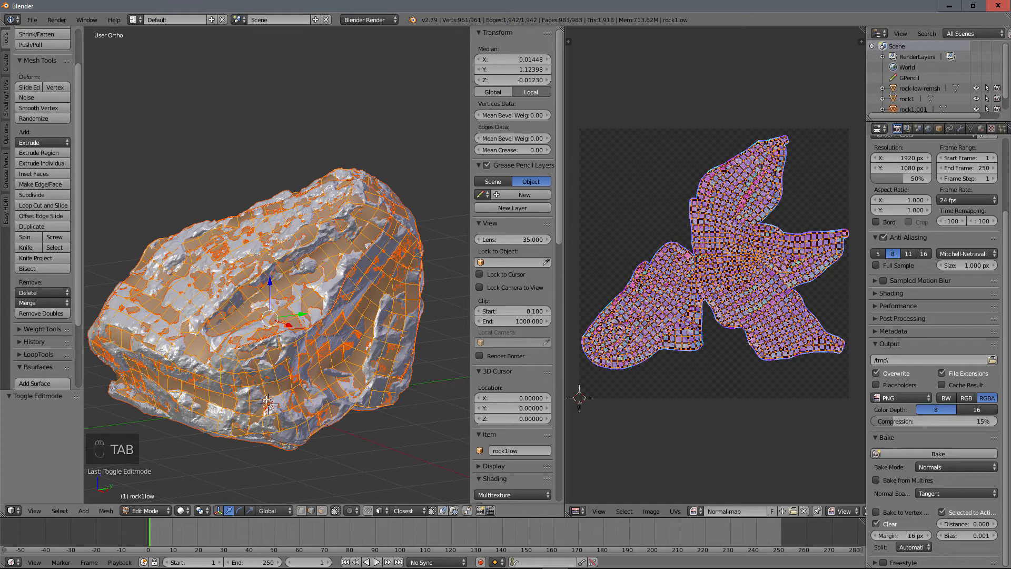
pyautogui.click(652, 511)
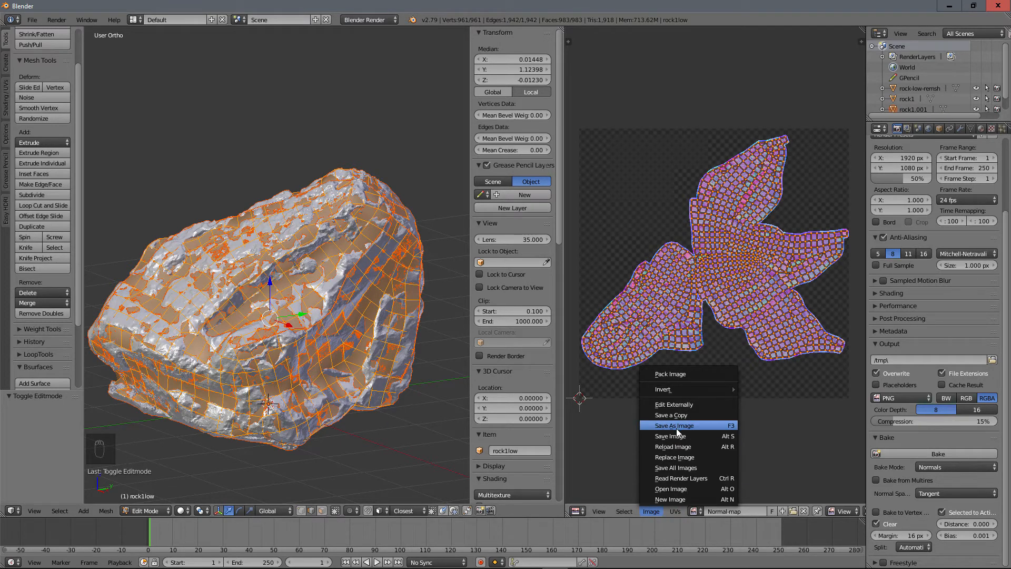
pyautogui.click(671, 500)
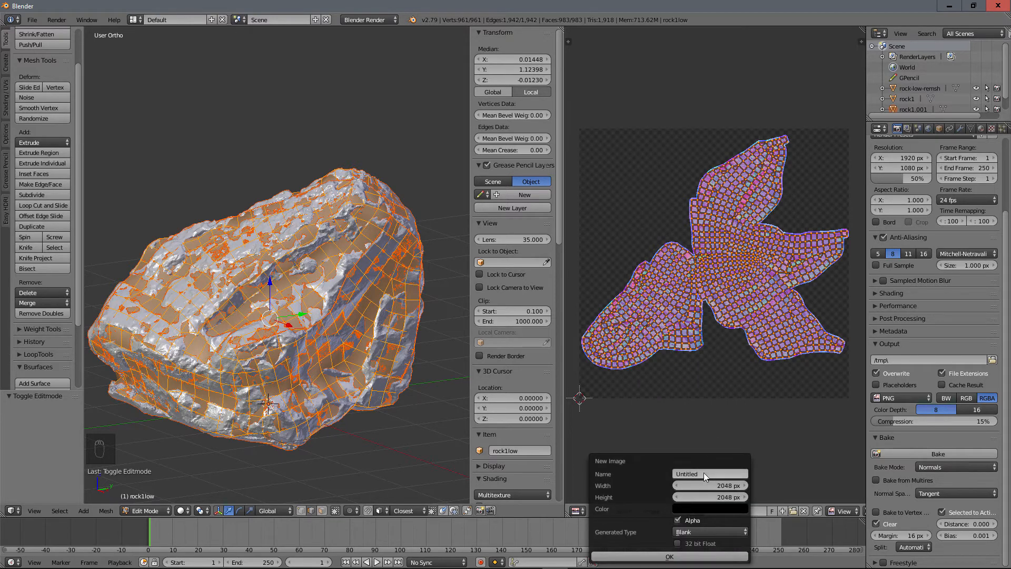
pyautogui.write('Color')
pyautogui.click(669, 556)
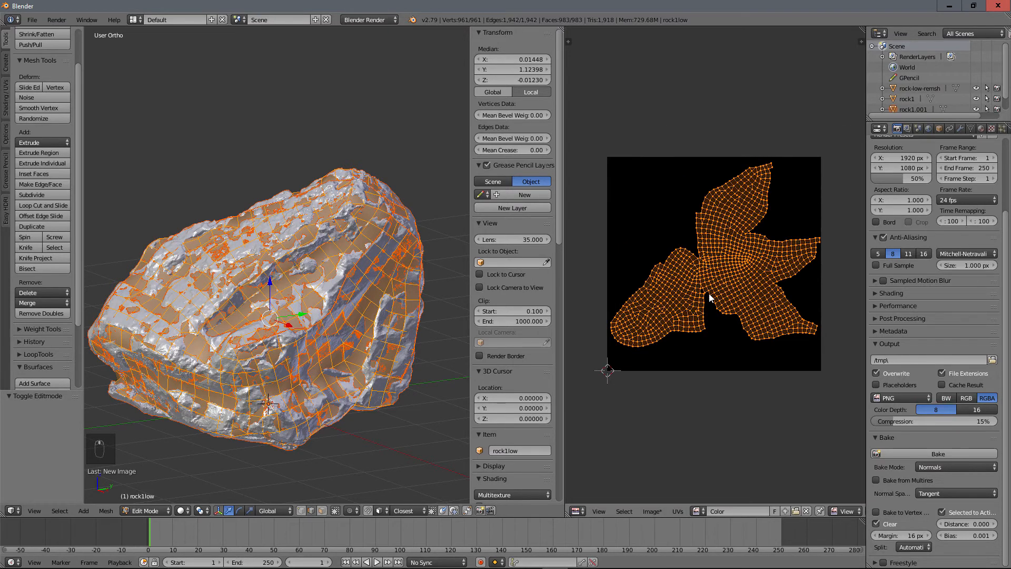
pyautogui.press('Tab')
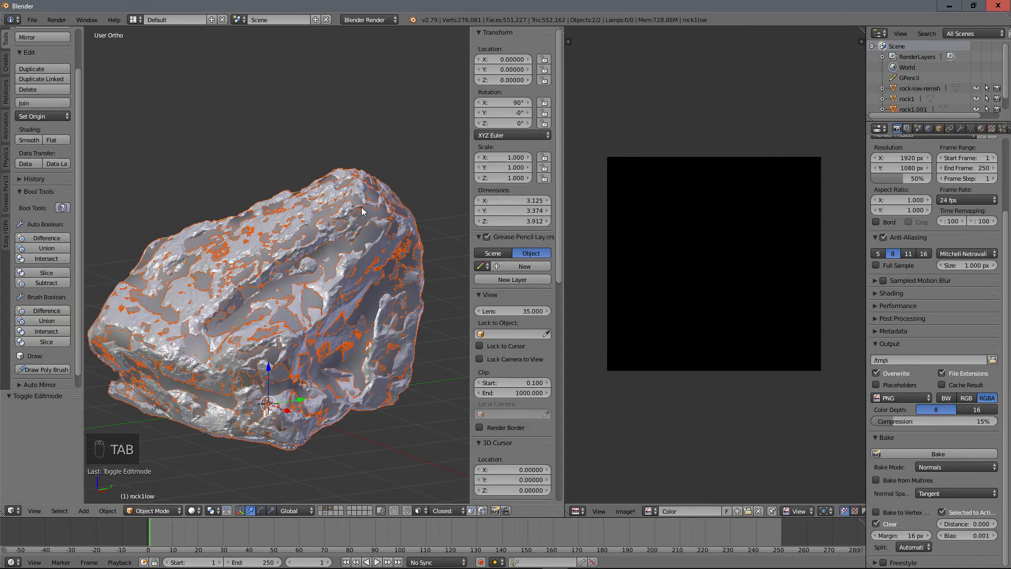
# - Turn off nodes for the high-poly rock's rock1 material and make it Shadeless
pyautogui.rightClick(357, 190)
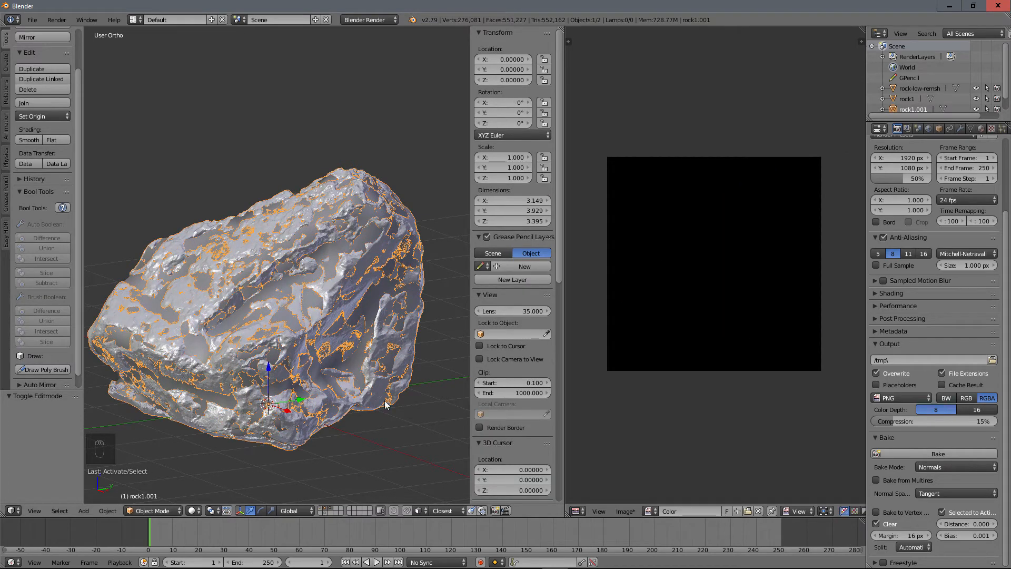
pyautogui.click(980, 129)
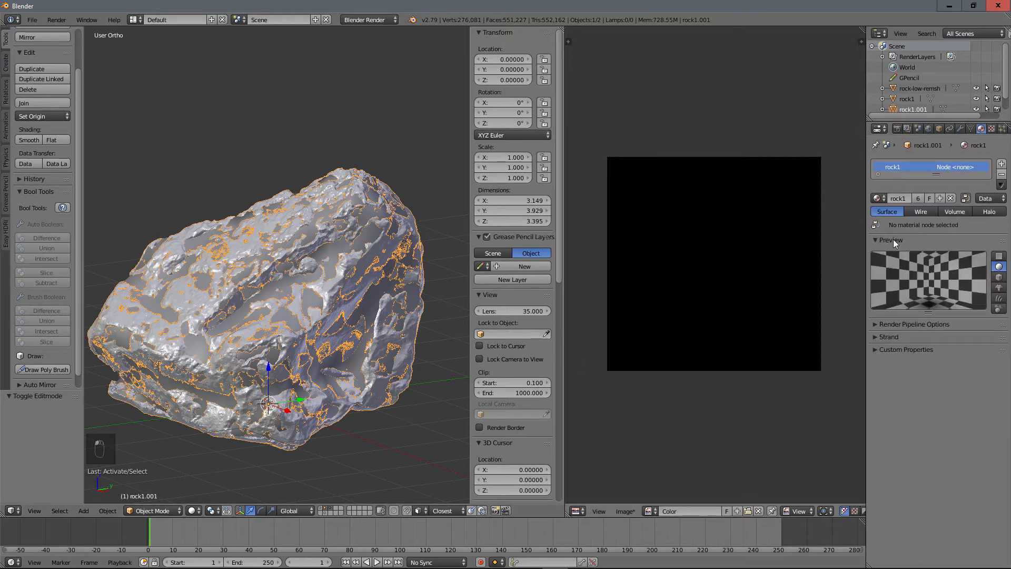
pyautogui.click(965, 198)
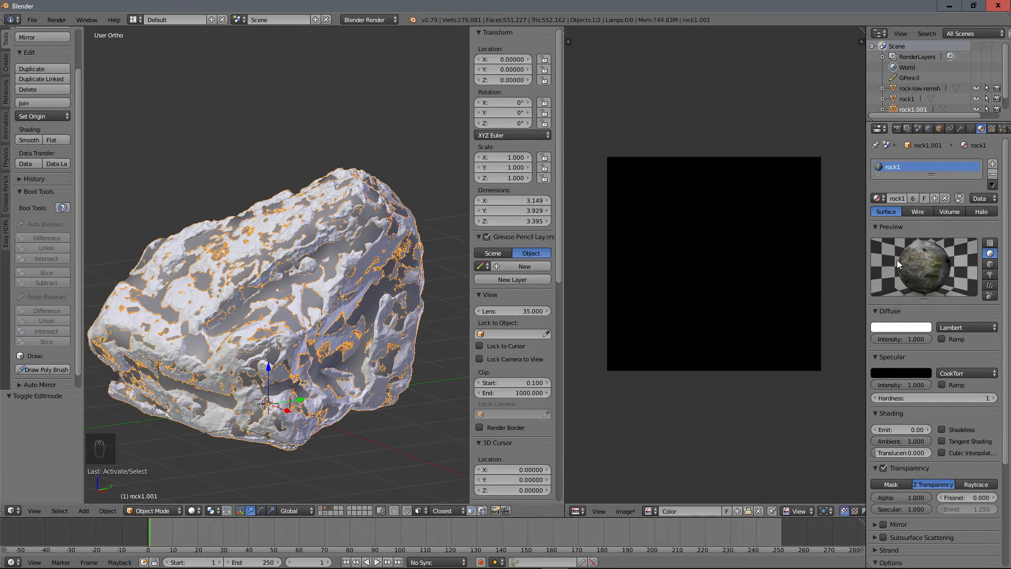
pyautogui.scroll(-2, 956, 365)
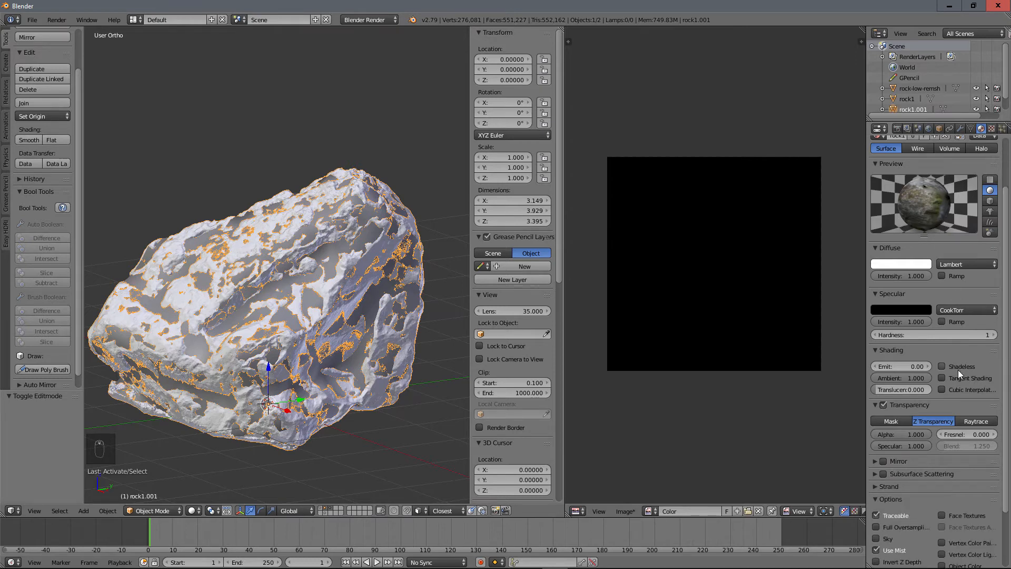
pyautogui.scroll(-1, 978, 370)
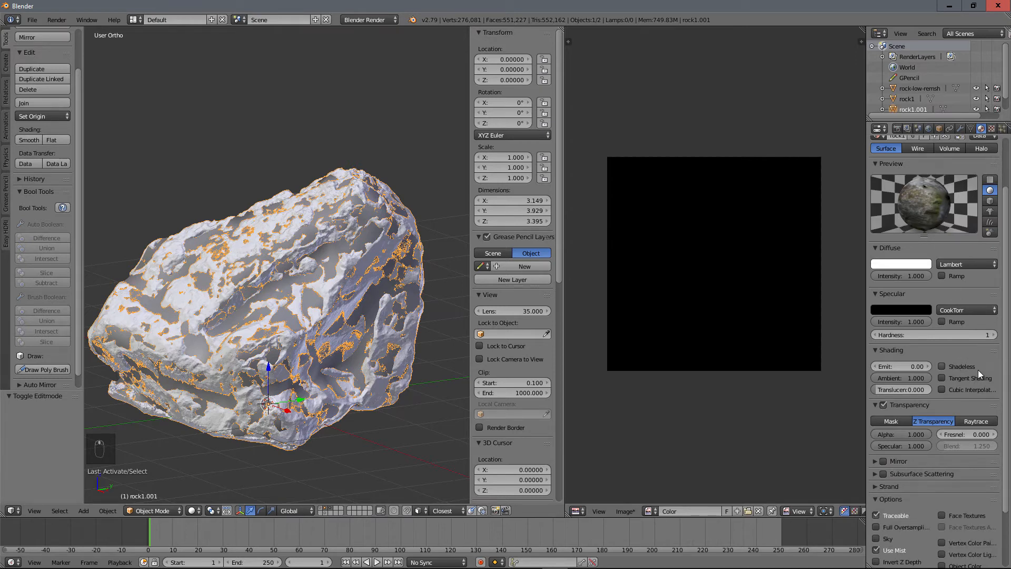
pyautogui.click(942, 365)
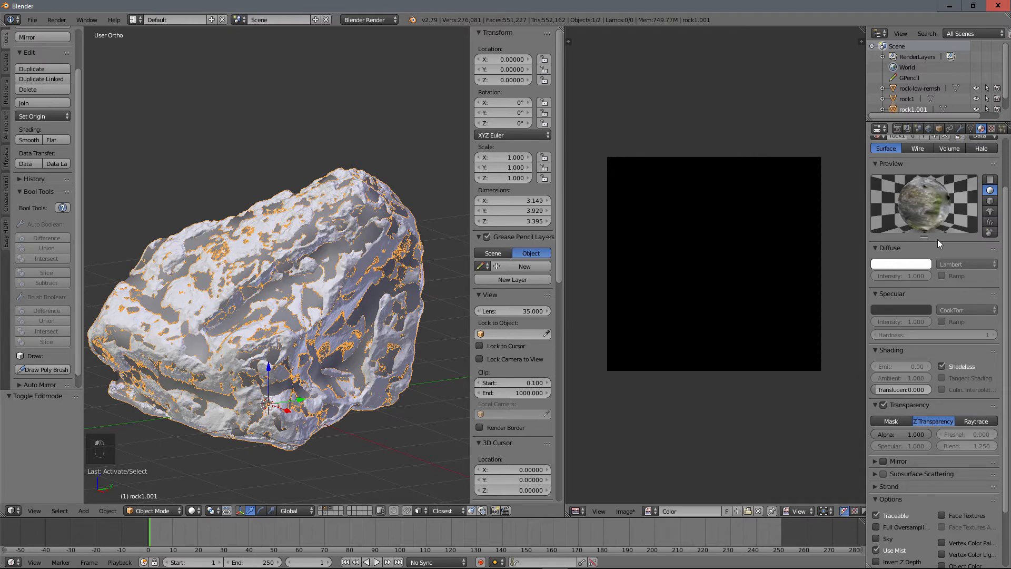
pyautogui.scroll(3, 952, 215)
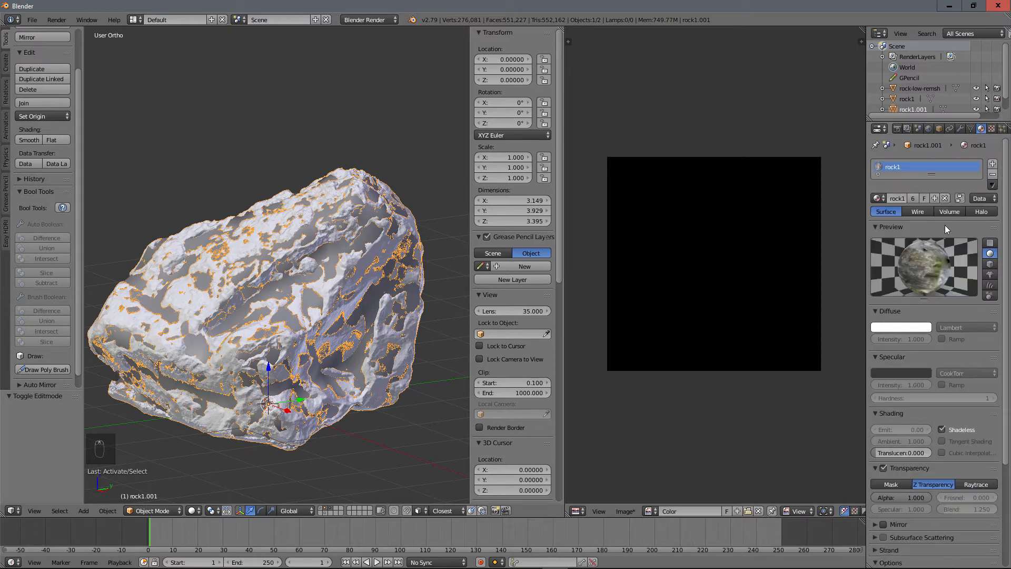
# - Add the low-poly rock to the selection, bake Textures from the high-poly rock onto the Color image, and inspect the baked map
pyautogui.click(897, 129)
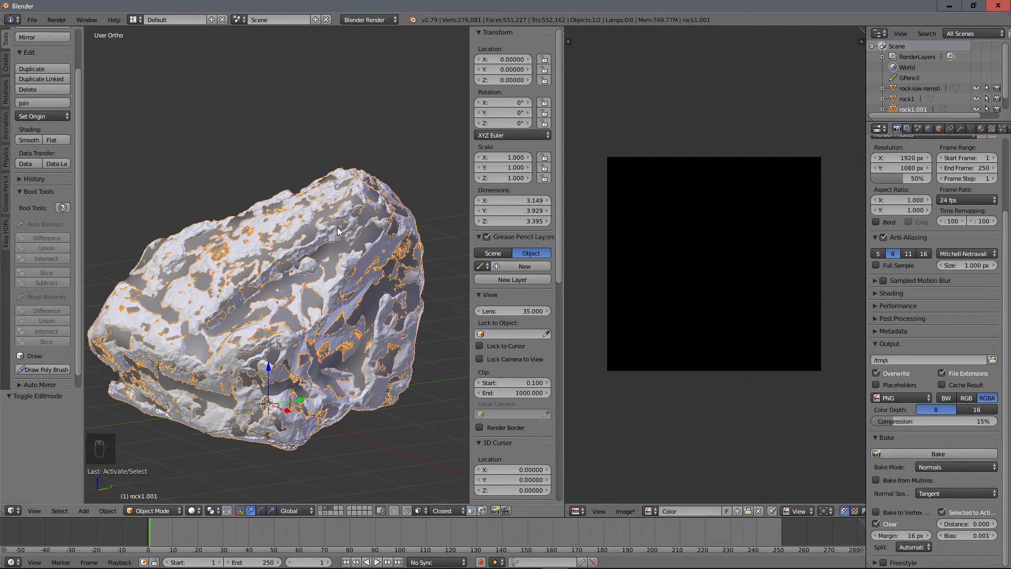
pyautogui.keyDown('shift'); pyautogui.rightClick(330, 258); pyautogui.keyUp('shift')
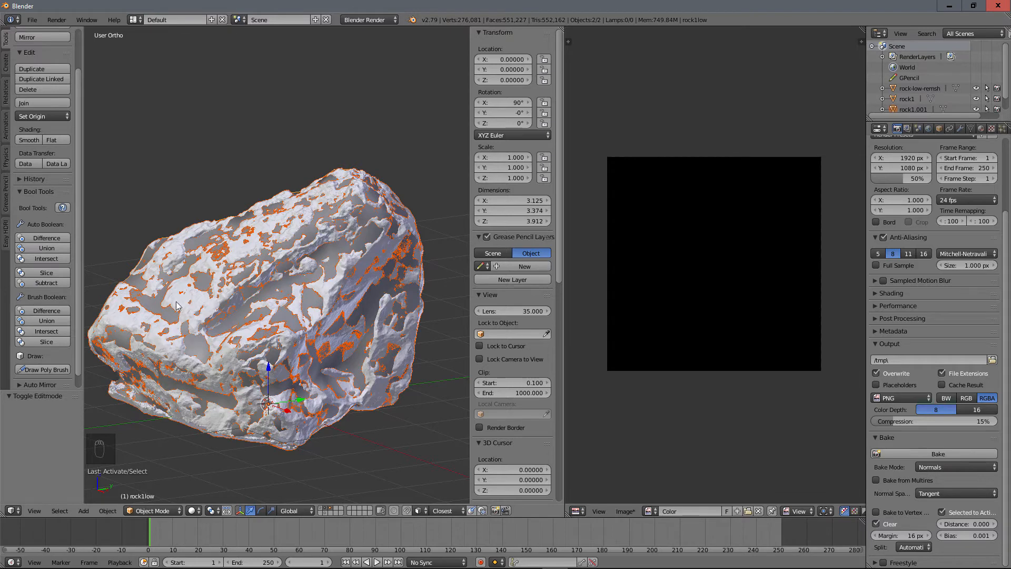
pyautogui.press('Tab')
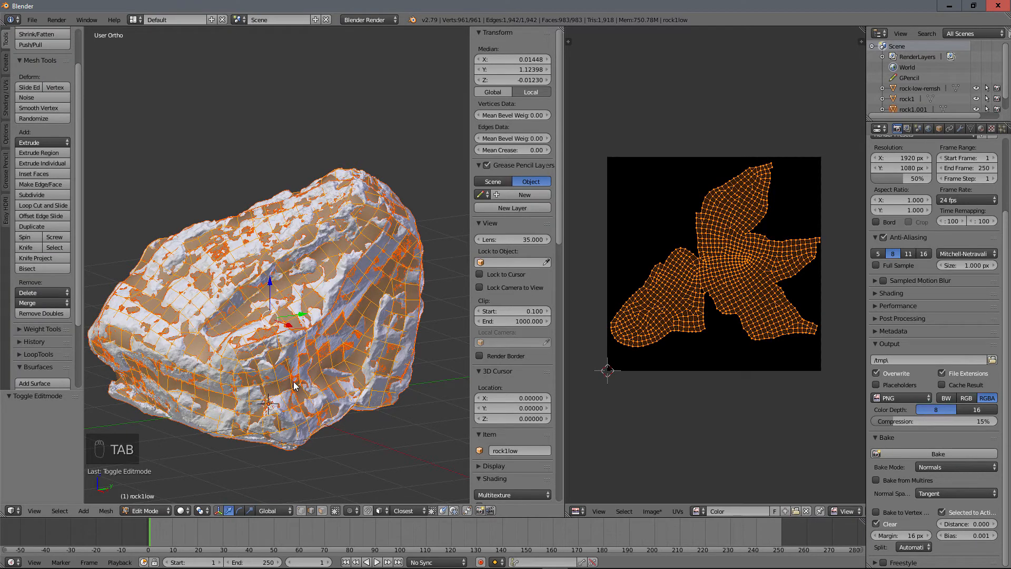
pyautogui.press('Tab')
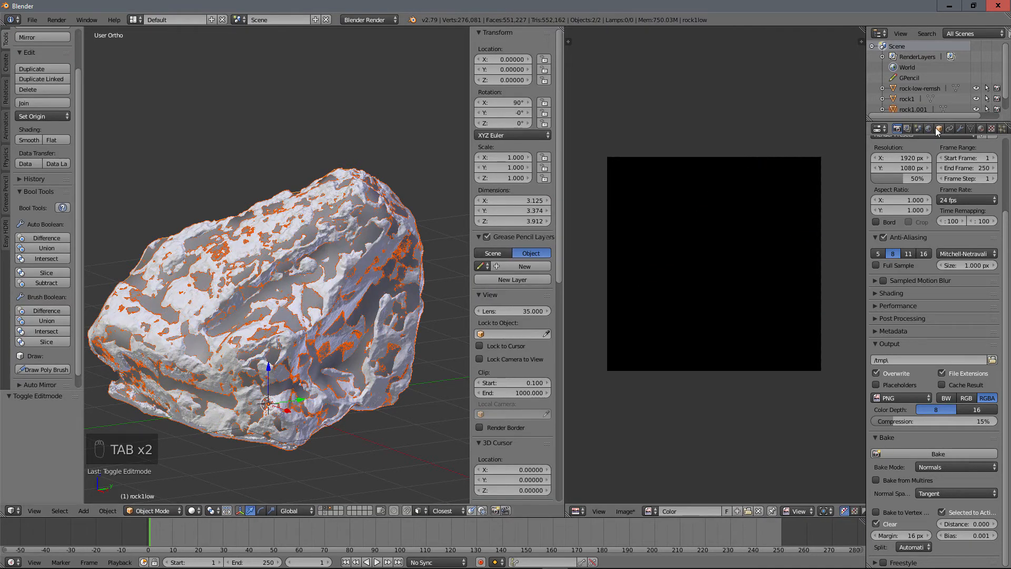
pyautogui.click(944, 466)
pyautogui.click(948, 409)
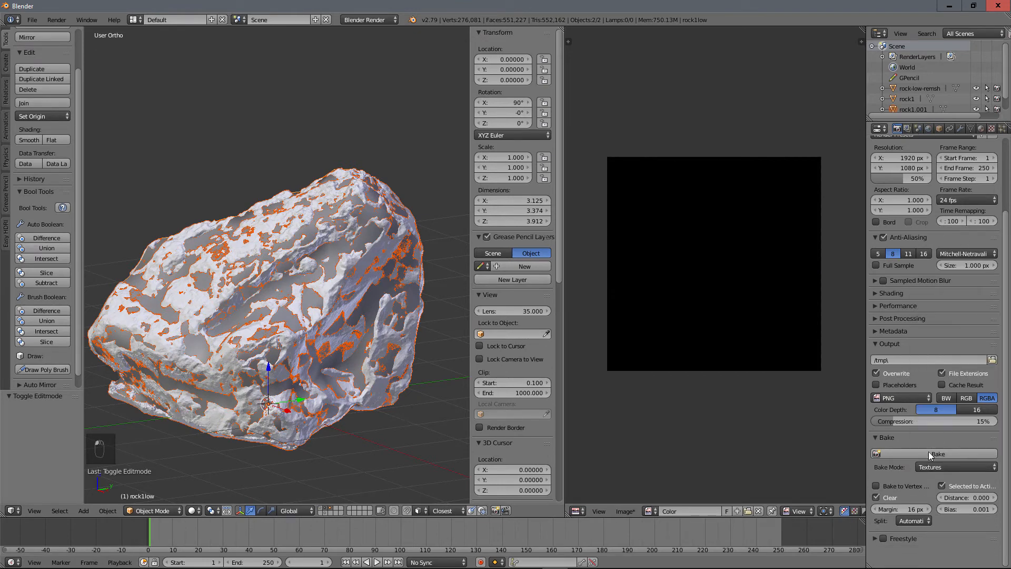
pyautogui.click(932, 453)
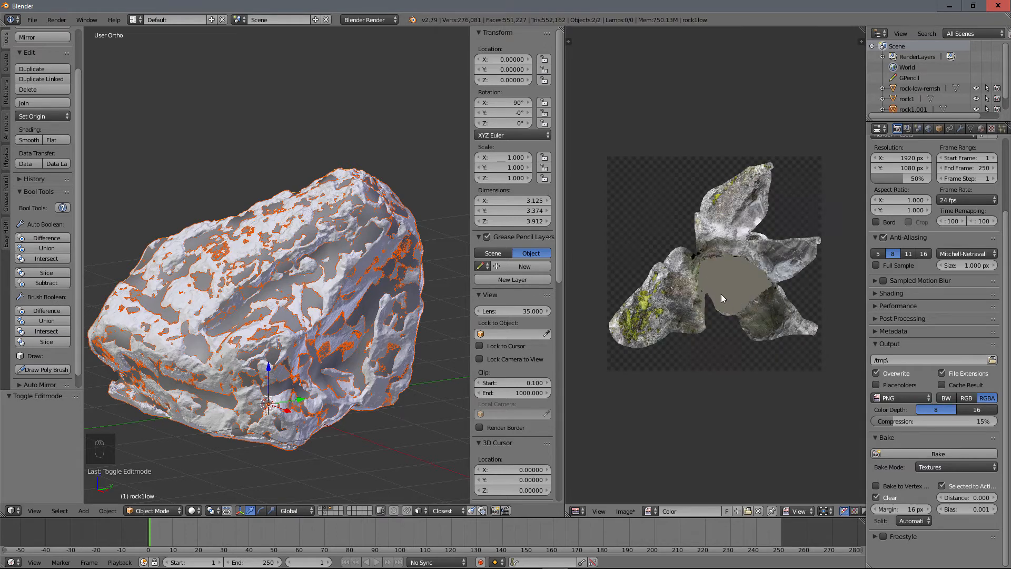
pyautogui.scroll(4, 721, 294)
pyautogui.scroll(-1, 722, 279)
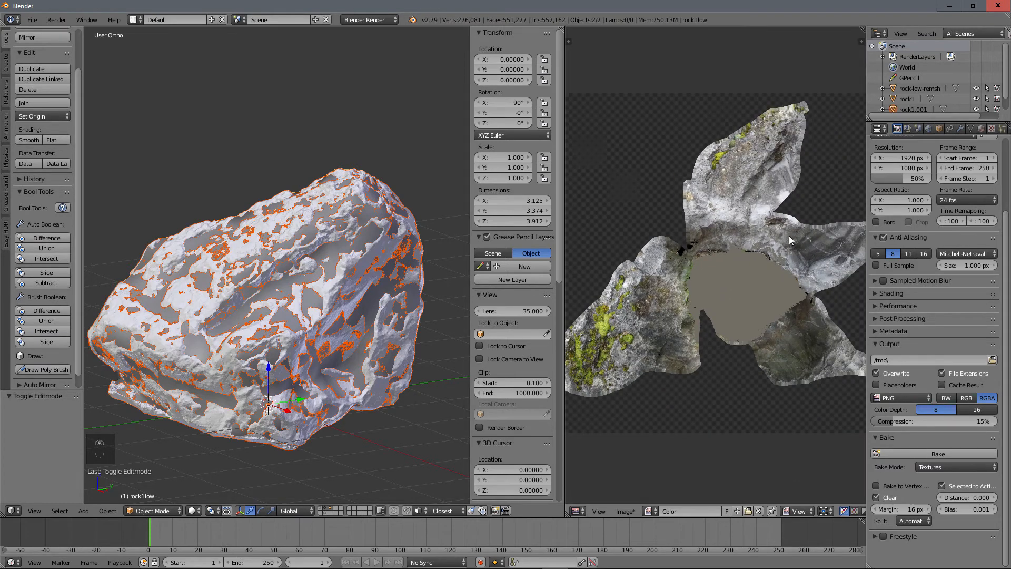
pyautogui.scroll(-3, 790, 250)
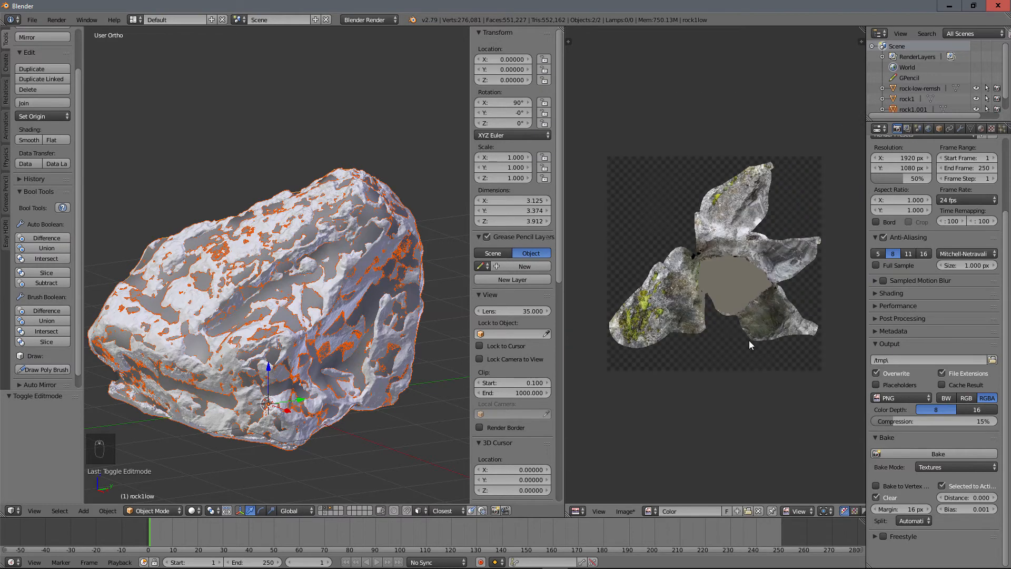
# - Save the baked Color image as a PNG in the textures folder, adding "map" to its file name
pyautogui.click(633, 509)
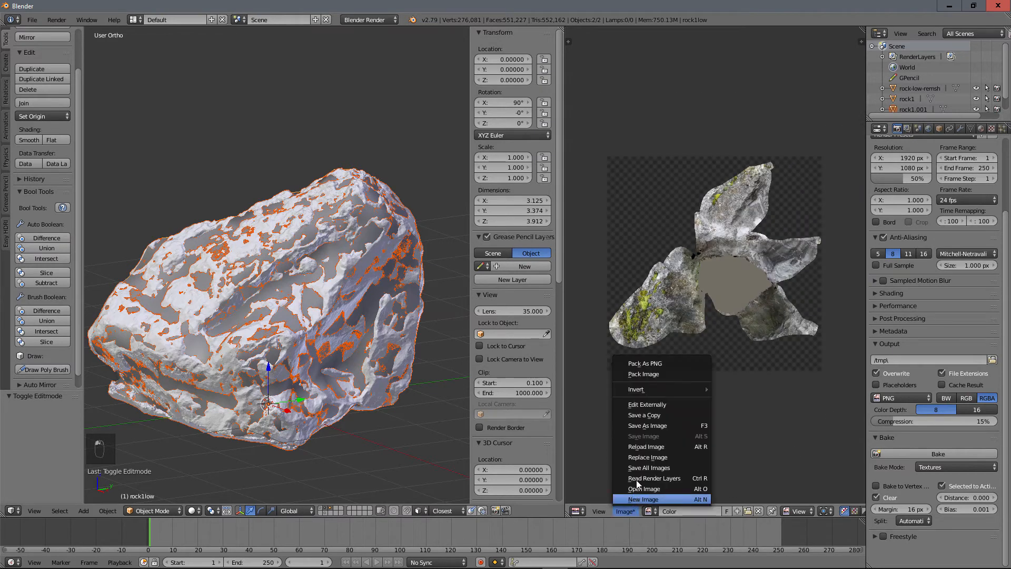
pyautogui.click(658, 424)
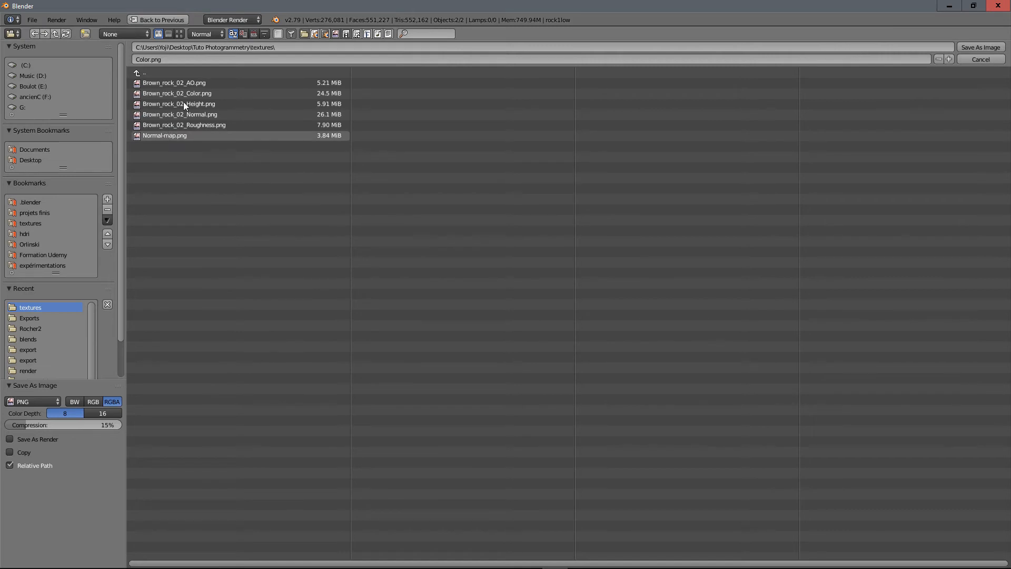
pyautogui.click(164, 60)
pyautogui.moveTo(163, 61); pyautogui.dragTo(149, 68)
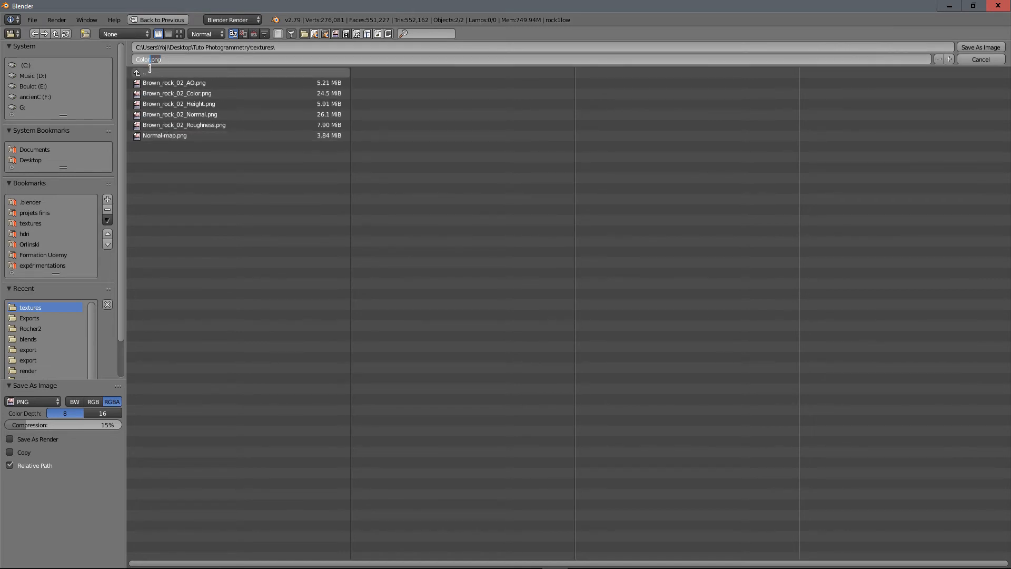
pyautogui.write('map')
pyautogui.press('Return')
pyautogui.press('Return')
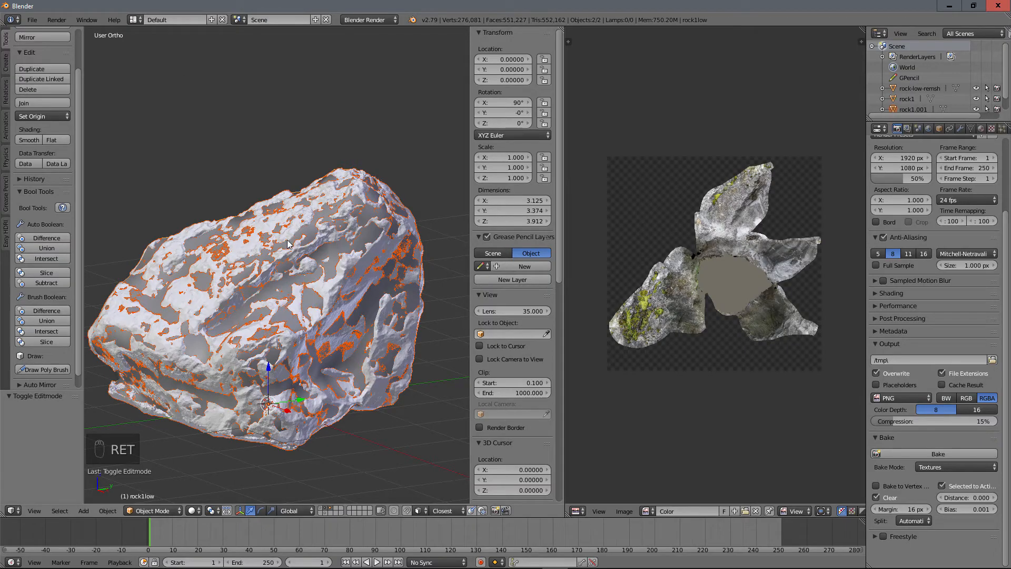
# - Switch the render engine to Cycles Render and show only the layer that holds the low-poly rock
pyautogui.click(384, 20)
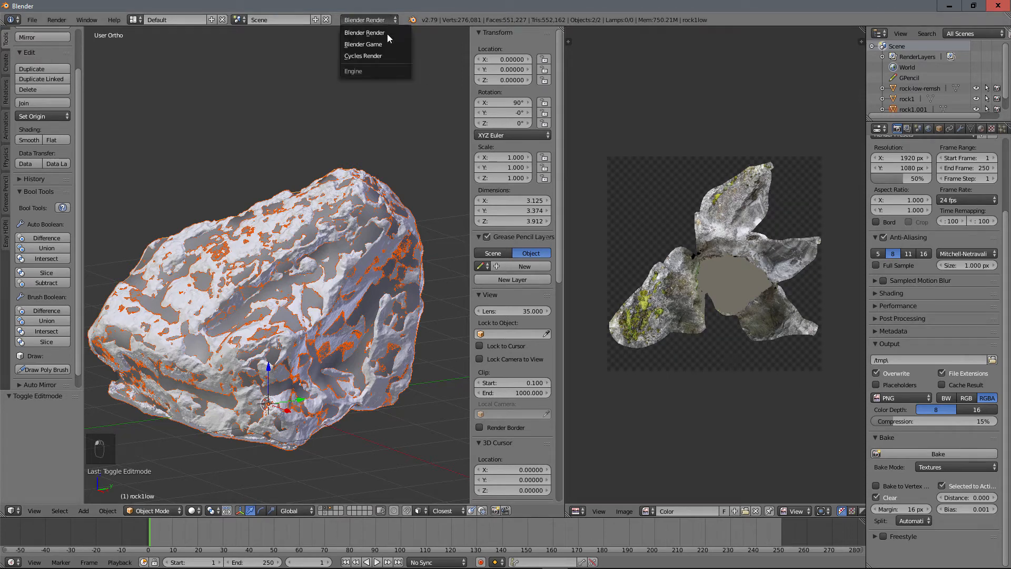
pyautogui.click(363, 55)
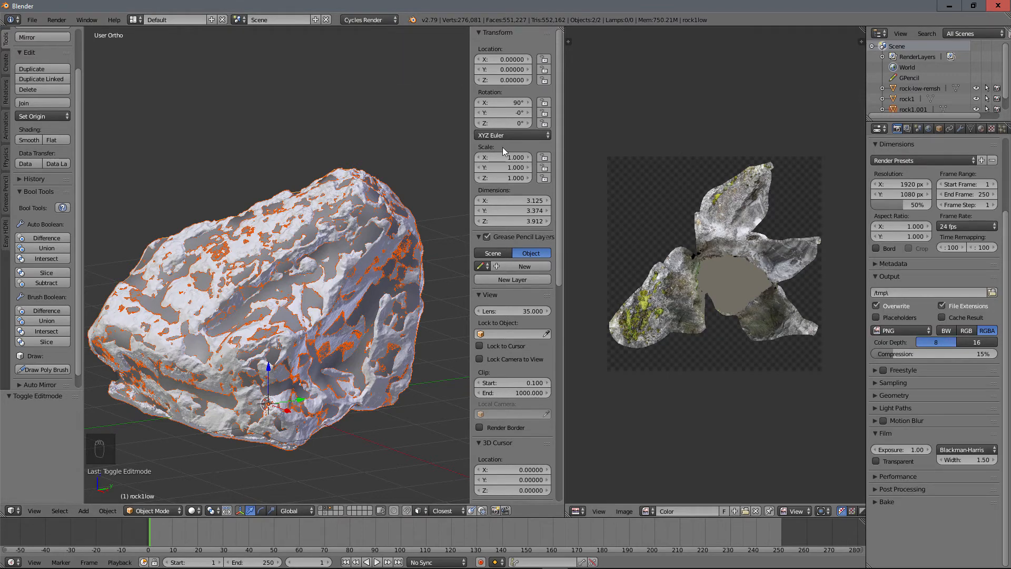
pyautogui.click(330, 508)
pyautogui.scroll(-5, 339, 295)
pyautogui.scroll(4, 338, 296)
pyautogui.keyDown('shift'); pyautogui.moveTo(333, 295); pyautogui.dragTo(345, 285, button='middle'); pyautogui.keyUp('shift')
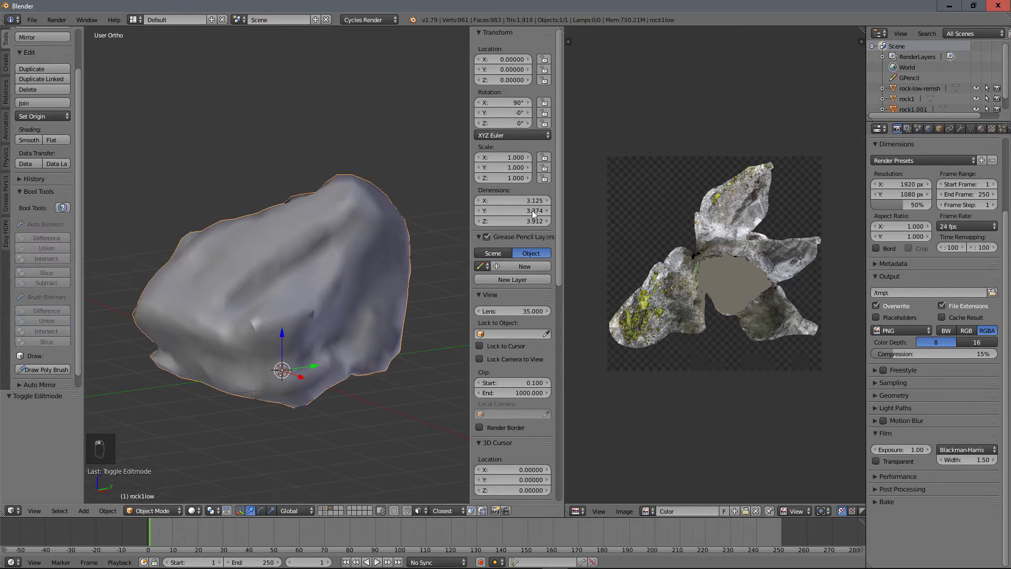
# - Widen the 3D view at the image editor's expense and put the low-poly rock into Texture Paint mode
pyautogui.moveTo(565, 131); pyautogui.dragTo(718, 131)
pyautogui.scroll(2, 421, 288)
pyautogui.keyDown('shift'); pyautogui.moveTo(421, 288); pyautogui.dragTo(383, 225, button='middle'); pyautogui.keyUp('shift')
pyautogui.scroll(3, 807, 286)
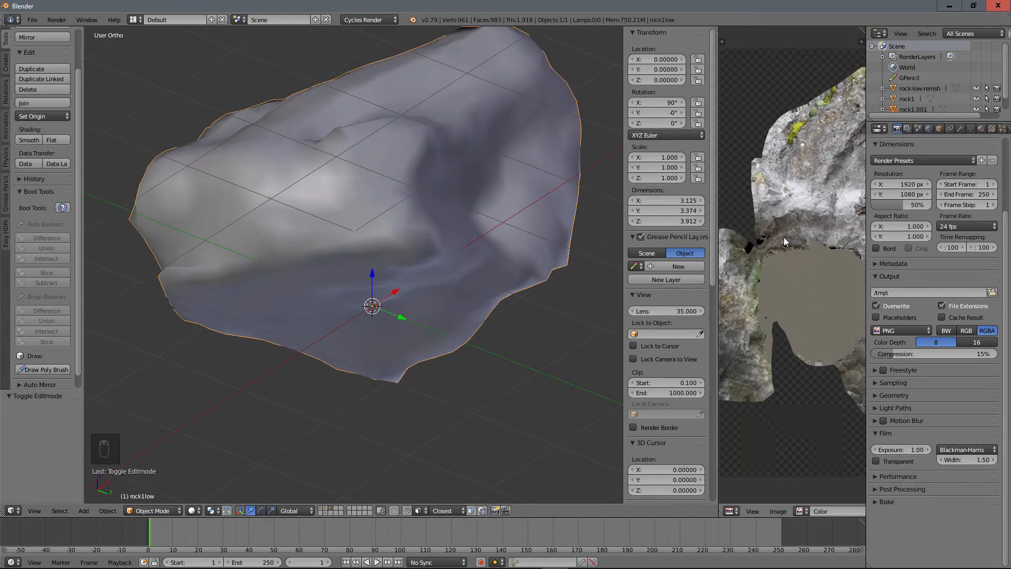
pyautogui.scroll(-3, 385, 307)
pyautogui.scroll(1, 388, 237)
pyautogui.moveTo(371, 218); pyautogui.dragTo(368, 229, button='middle')
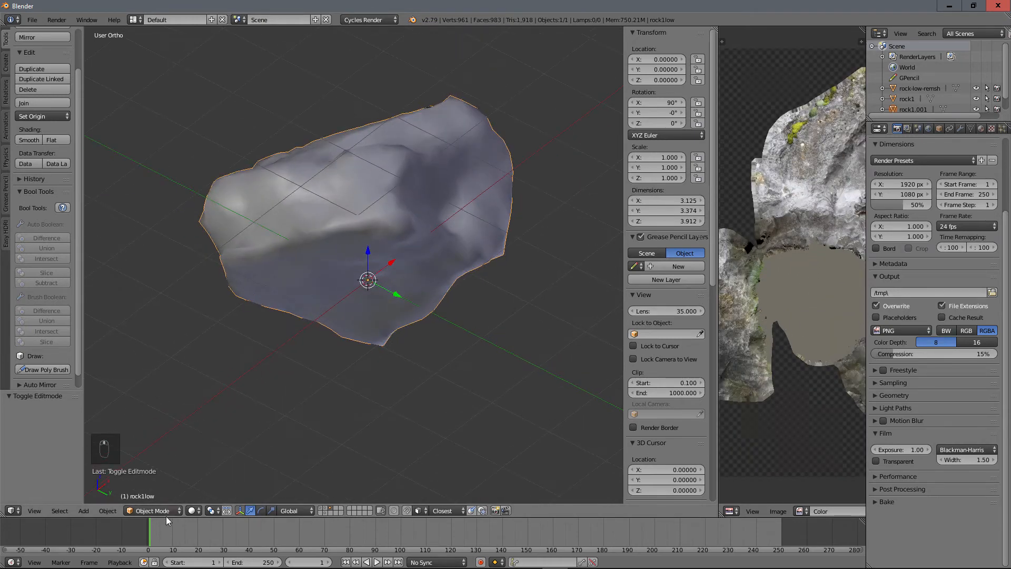
pyautogui.click(166, 511)
pyautogui.click(173, 440)
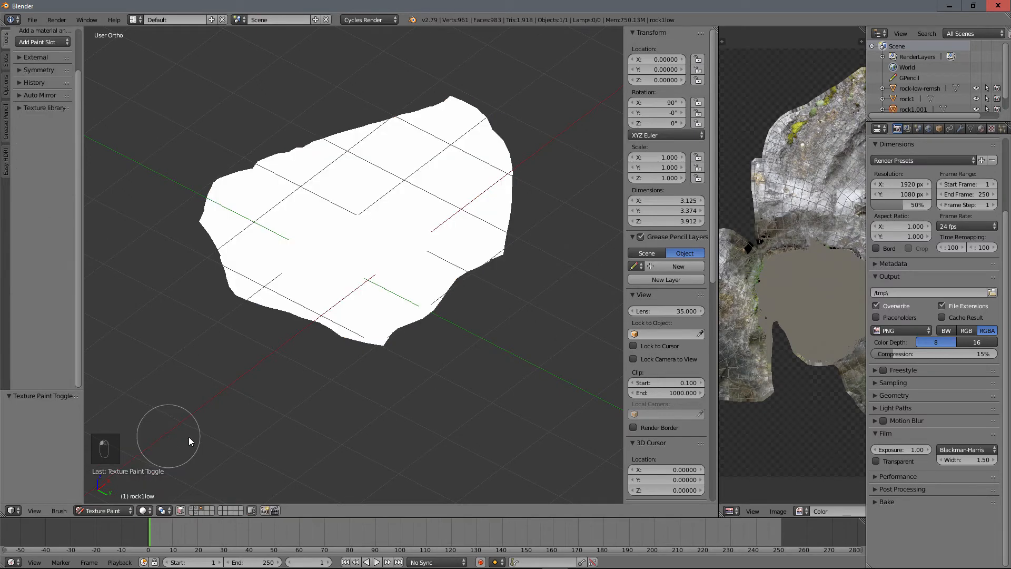
# - Set the painting mode to Image and choose the Color image as the canvas
pyautogui.scroll(2, 63, 74)
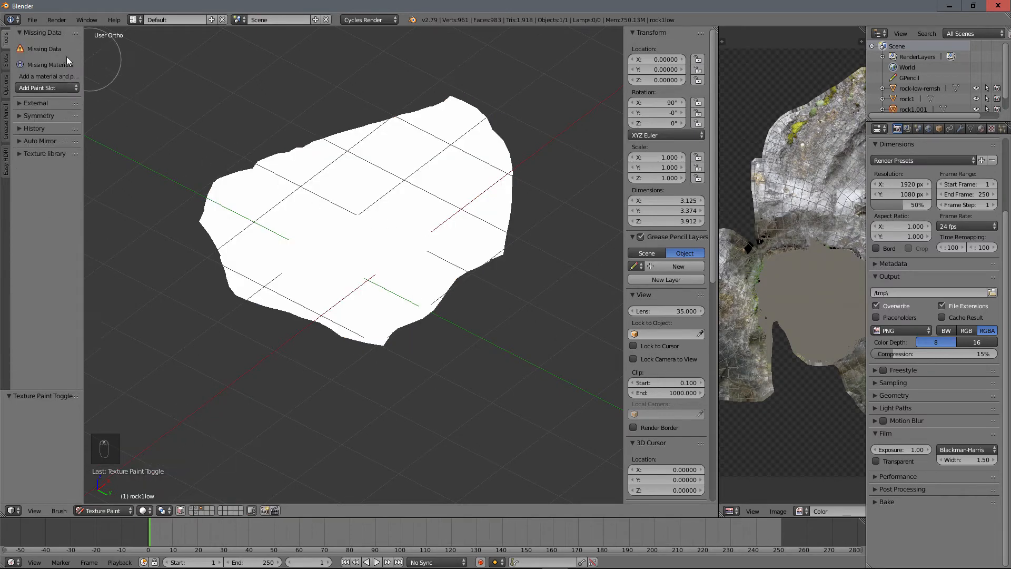
pyautogui.click(40, 87)
pyautogui.click(49, 87)
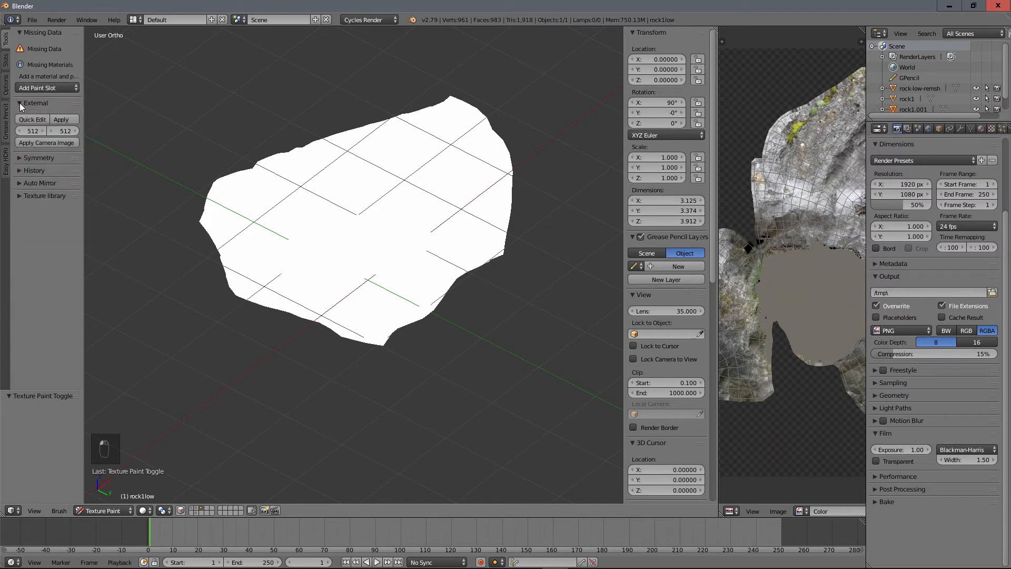
pyautogui.click(5, 62)
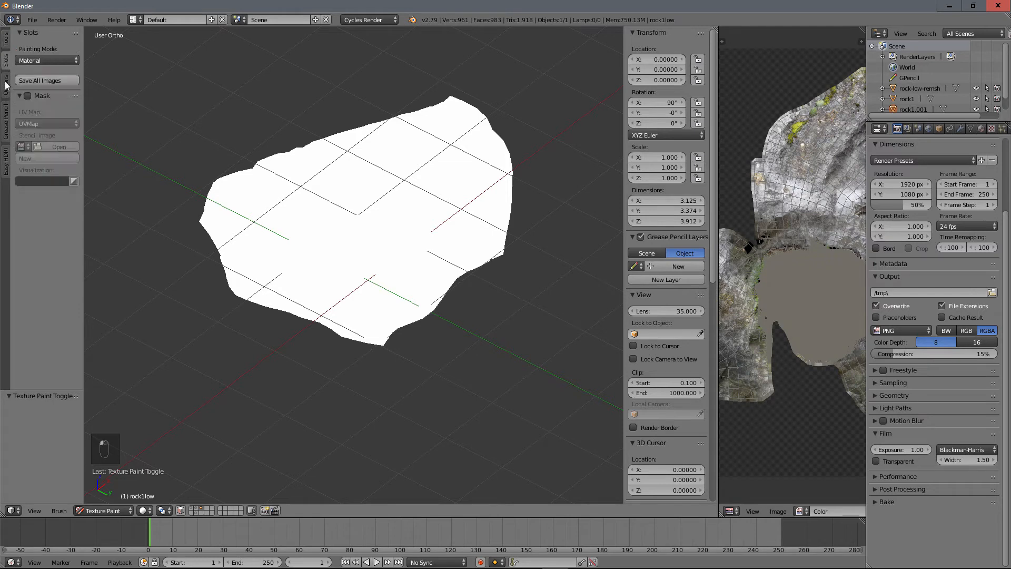
pyautogui.click(55, 61)
pyautogui.click(44, 85)
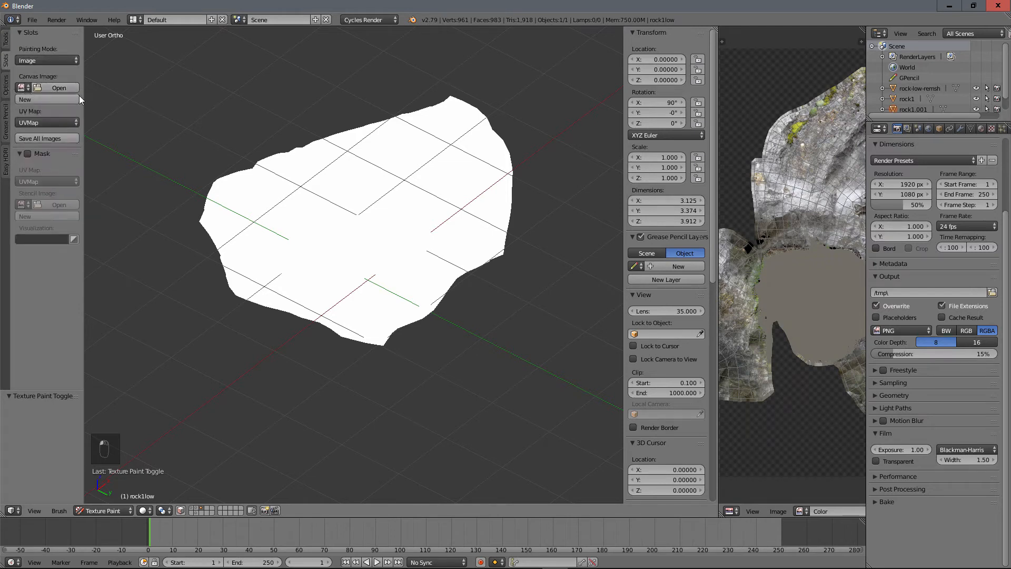
pyautogui.click(37, 88)
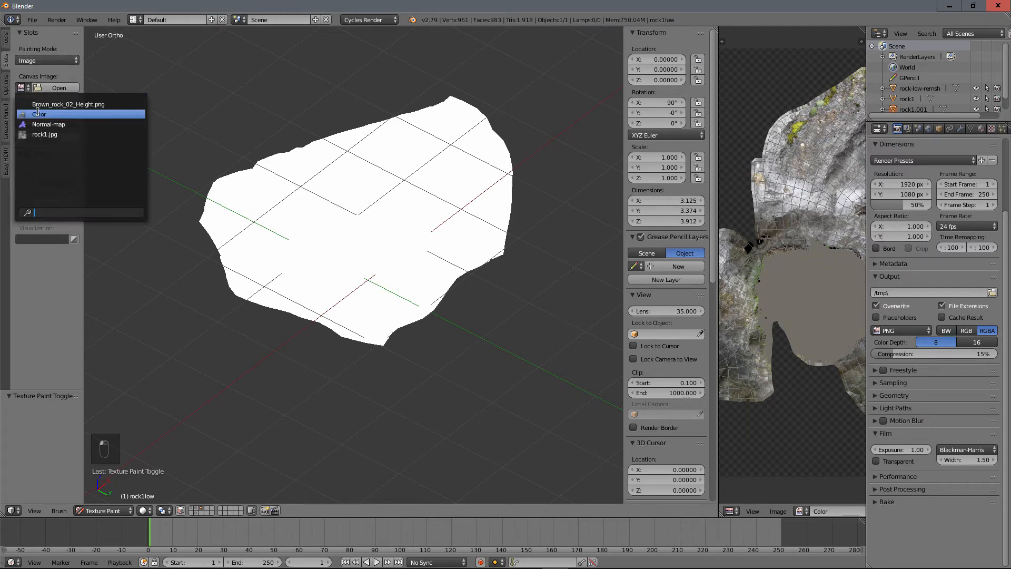
pyautogui.click(37, 108)
# - Switch the texture paint brush to Clone
pyautogui.moveTo(219, 192); pyautogui.dragTo(363, 267, button='middle')
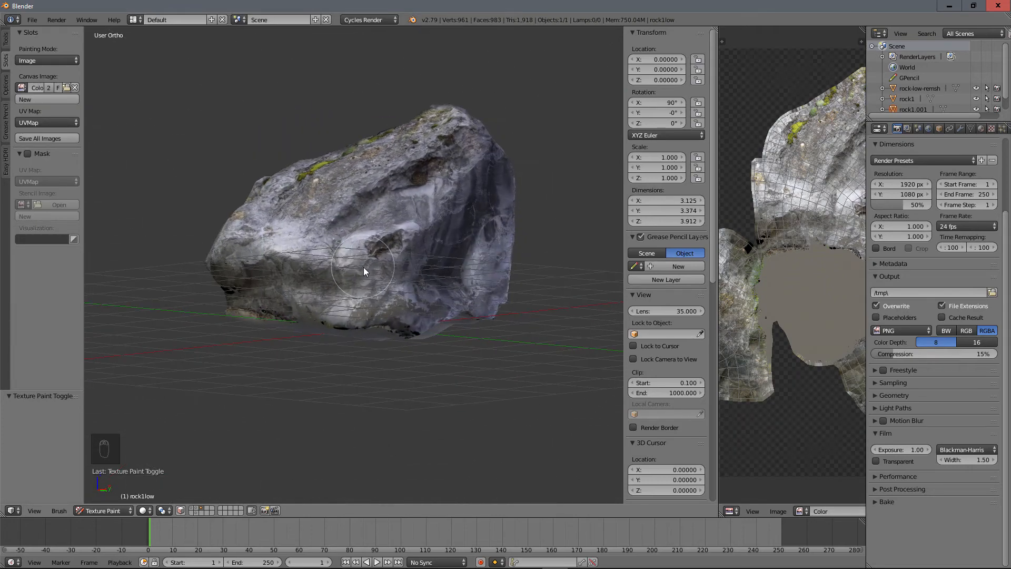
pyautogui.scroll(5, 363, 266)
pyautogui.scroll(-5, 361, 258)
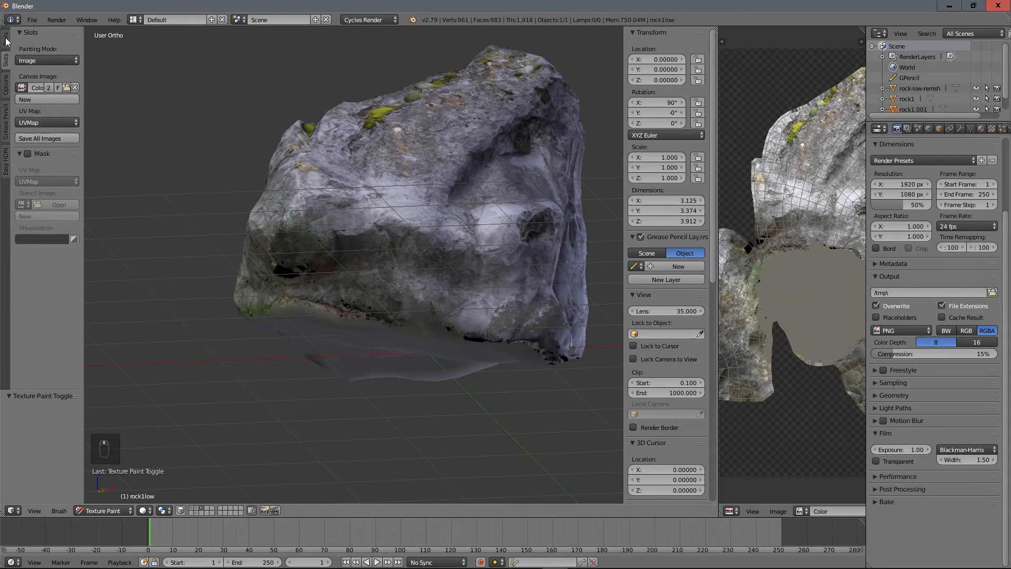
pyautogui.click(6, 39)
pyautogui.click(39, 90)
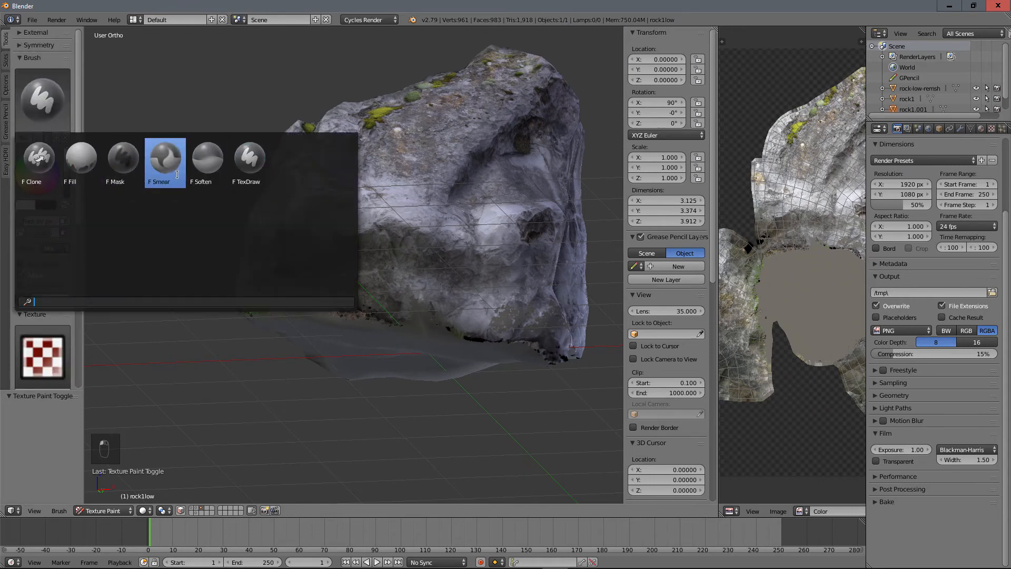
pyautogui.click(39, 156)
# - Set the Clone brush radius to 127 px and its strength to 1.000
pyautogui.moveTo(314, 206); pyautogui.dragTo(390, 235, button='middle')
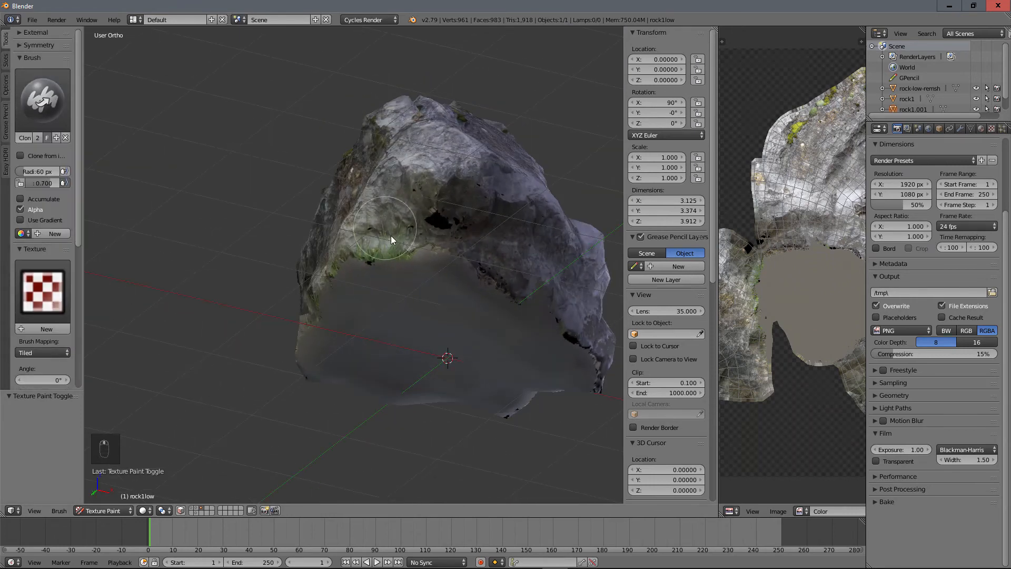
pyautogui.scroll(4, 482, 235)
pyautogui.moveTo(482, 235)
pyautogui.mouseDown(button='middle')
pyautogui.moveTo(398, 221)
pyautogui.moveTo(313, 188)
pyautogui.moveTo(371, 169)
pyautogui.moveTo(314, 183)
pyautogui.mouseUp(button='middle')
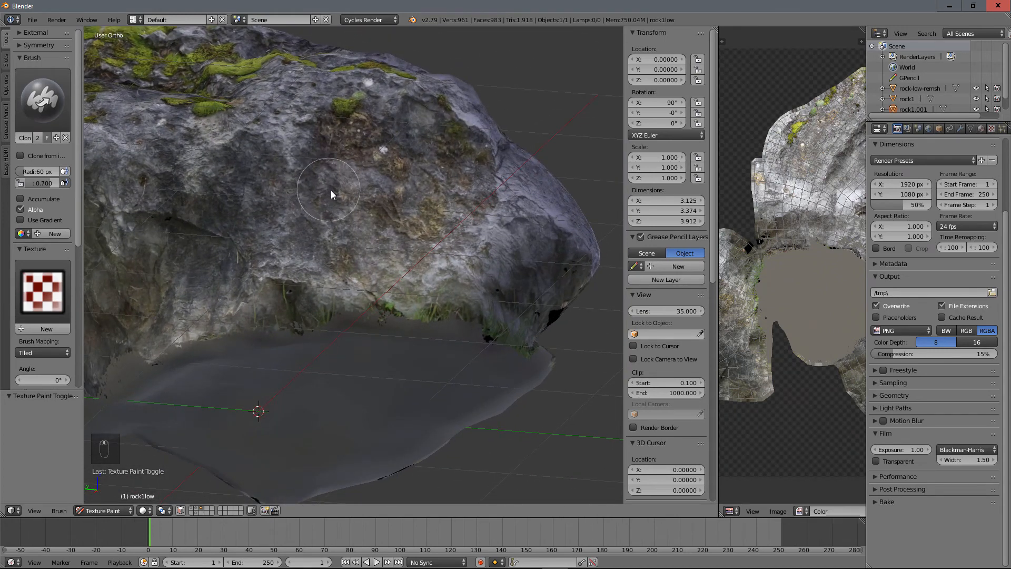
pyautogui.press('f')
pyautogui.click(366, 196)
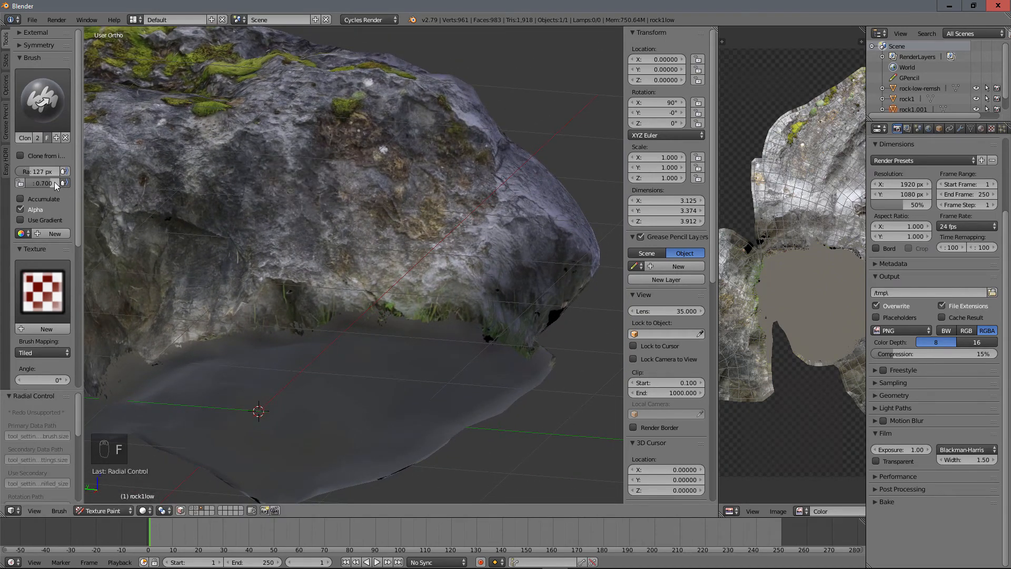
pyautogui.moveTo(55, 182); pyautogui.dragTo(68, 183)
# - Sample the grey stone beside the brown patch on the rock's side and clone it onto the bare underside
pyautogui.moveTo(330, 183); pyautogui.dragTo(333, 179, button='middle')
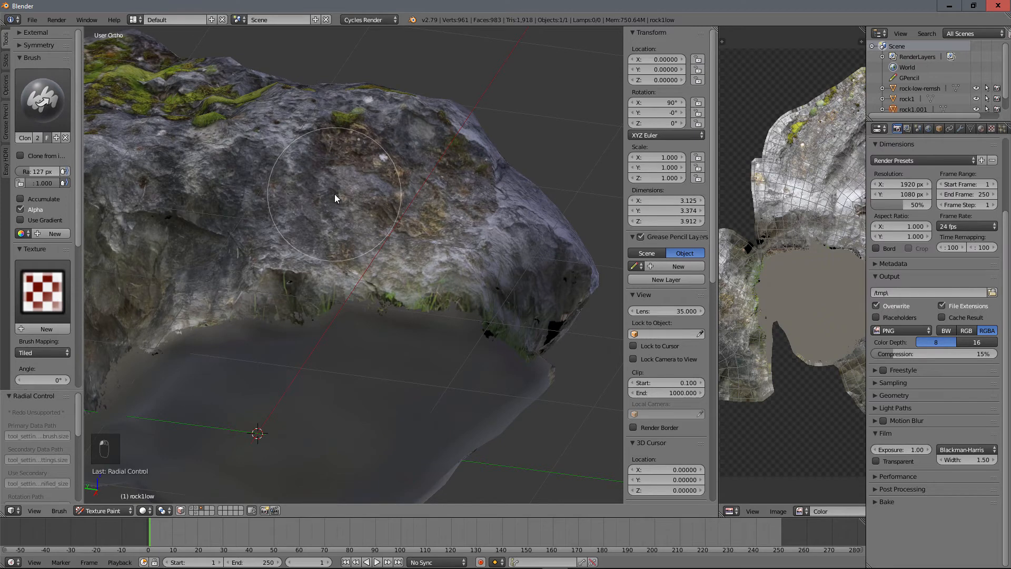
pyautogui.keyDown('ctrl'); pyautogui.click(319, 203); pyautogui.keyUp('ctrl')
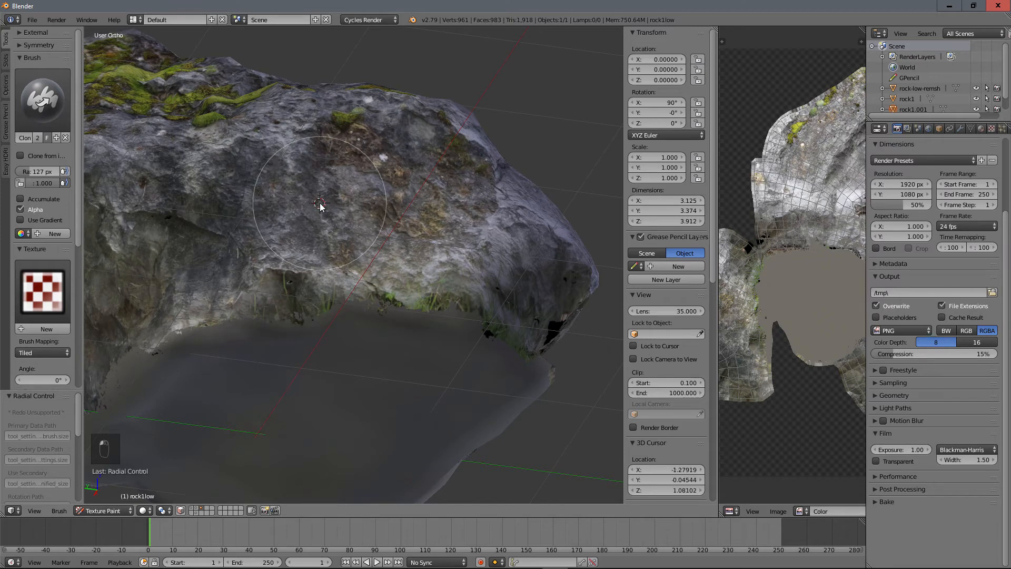
pyautogui.moveTo(320, 204); pyautogui.dragTo(402, 318, button='middle')
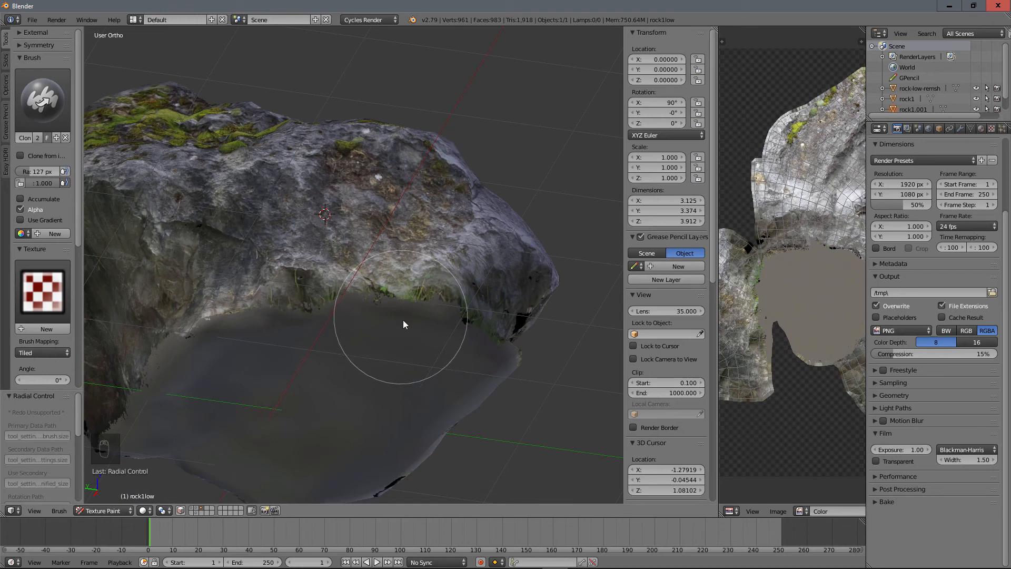
pyautogui.moveTo(415, 332)
pyautogui.mouseDown()
pyautogui.moveTo(340, 323)
pyautogui.moveTo(245, 333)
pyautogui.moveTo(195, 371)
pyautogui.moveTo(294, 333)
pyautogui.moveTo(393, 337)
pyautogui.mouseUp()
# - Sample the dark recessed face and clone its texture over the jagged edge and bare area below it
pyautogui.moveTo(392, 337)
pyautogui.mouseDown(button='middle')
pyautogui.moveTo(270, 239)
pyautogui.moveTo(343, 251)
pyautogui.moveTo(366, 216)
pyautogui.moveTo(384, 225)
pyautogui.mouseUp(button='middle')
pyautogui.keyDown('ctrl'); pyautogui.click(406, 191); pyautogui.keyUp('ctrl')
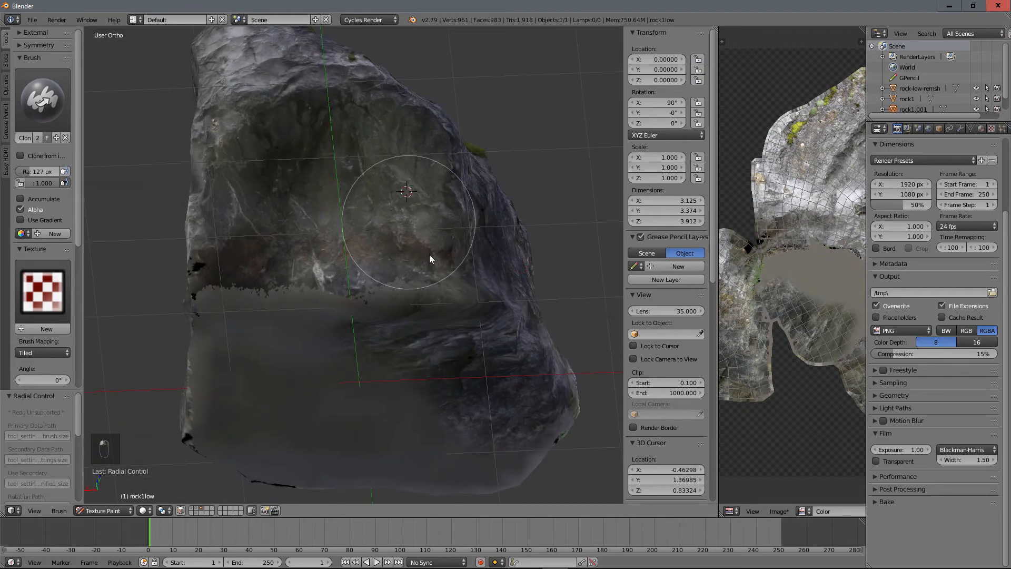
pyautogui.moveTo(463, 331); pyautogui.dragTo(324, 320)
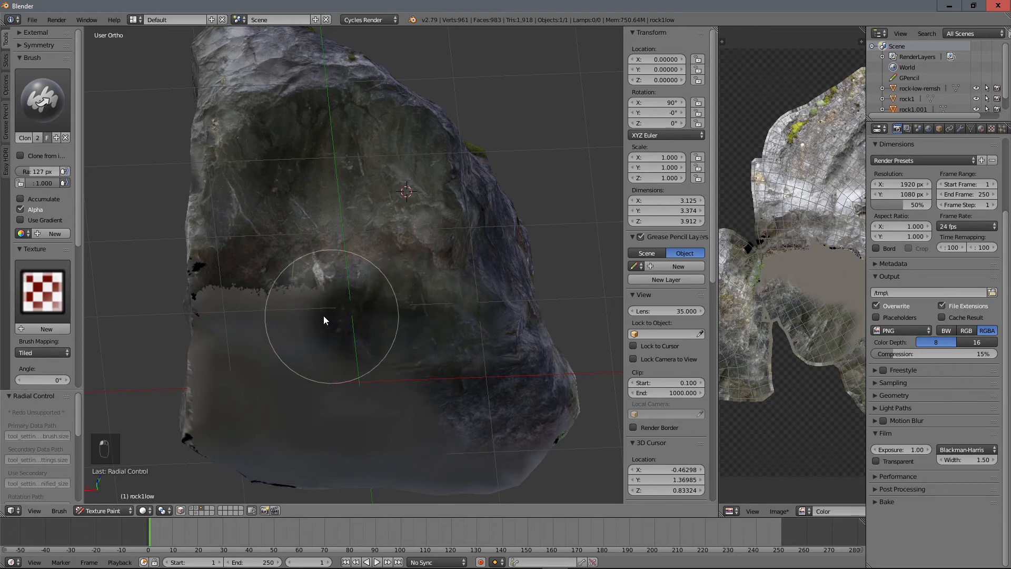
# - Sample the streaked rock face and clone its stone over the black-speckled edge and bare area beneath it
pyautogui.moveTo(314, 300)
pyautogui.mouseDown(button='middle')
pyautogui.moveTo(428, 219)
pyautogui.moveTo(447, 261)
pyautogui.moveTo(438, 260)
pyautogui.moveTo(467, 254)
pyautogui.mouseUp(button='middle')
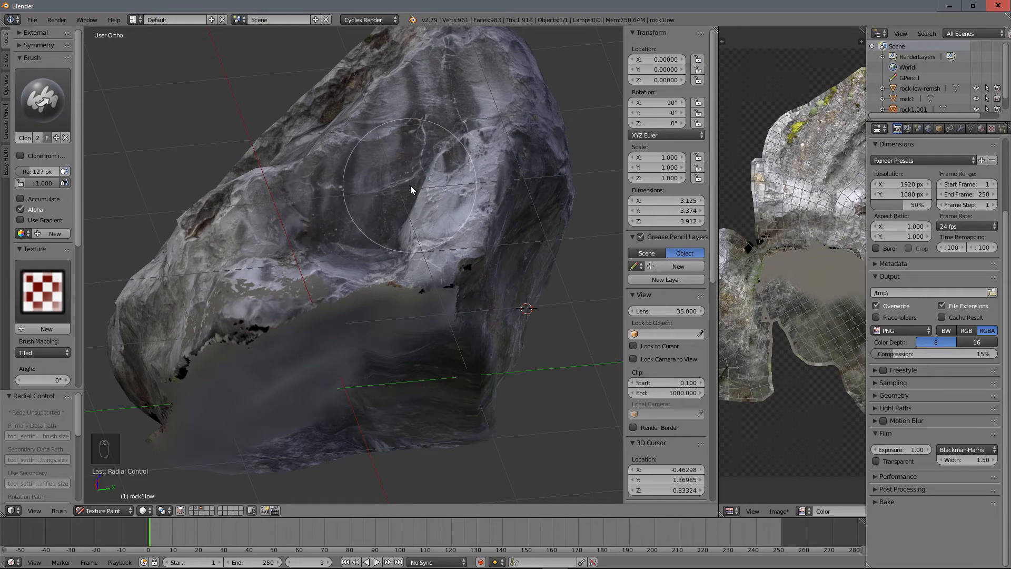
pyautogui.moveTo(340, 194)
pyautogui.mouseDown(button='middle')
pyautogui.moveTo(428, 183)
pyautogui.moveTo(401, 200)
pyautogui.moveTo(323, 210)
pyautogui.moveTo(351, 204)
pyautogui.mouseUp(button='middle')
pyautogui.keyDown('ctrl'); pyautogui.click(461, 112); pyautogui.keyUp('ctrl')
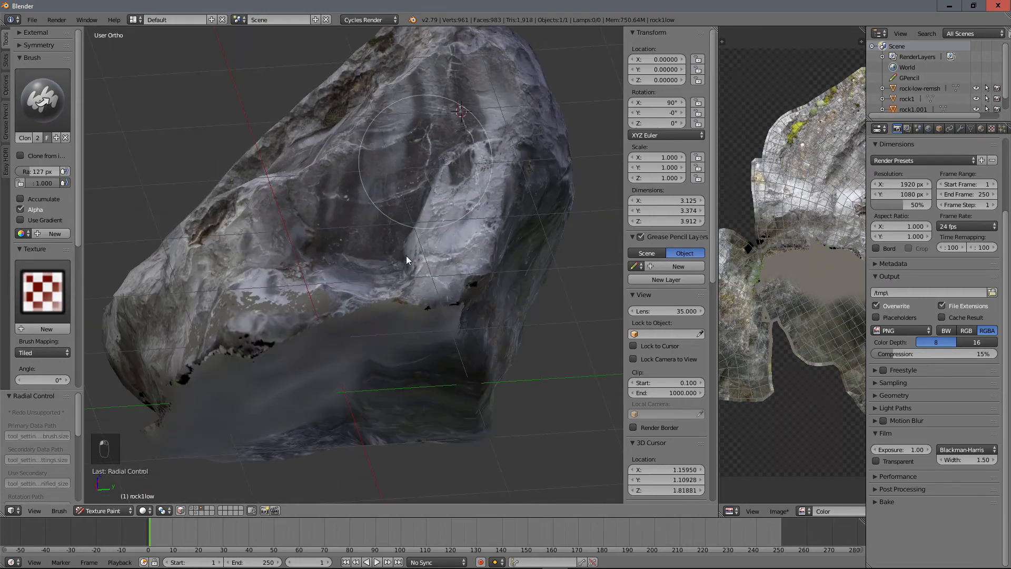
pyautogui.moveTo(406, 259)
pyautogui.mouseDown()
pyautogui.moveTo(451, 294)
pyautogui.moveTo(393, 333)
pyautogui.moveTo(220, 361)
pyautogui.mouseUp()
# - Clone stone from two spots on the pale front face over the remaining bare strip along its lower edge
pyautogui.moveTo(237, 295); pyautogui.dragTo(317, 296, button='middle')
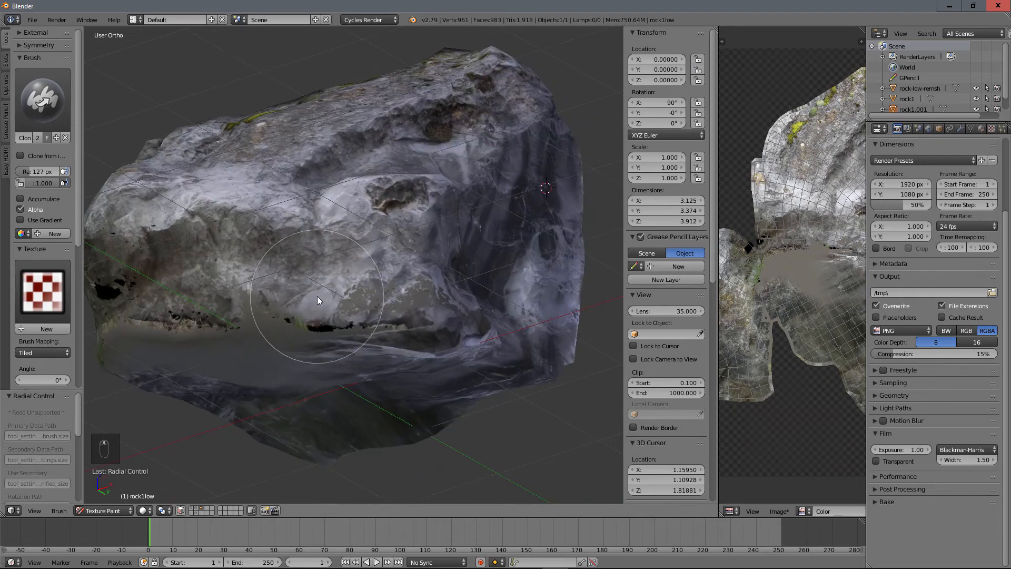
pyautogui.keyDown('ctrl'); pyautogui.click(326, 217); pyautogui.keyUp('ctrl')
pyautogui.moveTo(369, 284)
pyautogui.mouseDown()
pyautogui.moveTo(402, 330)
pyautogui.moveTo(385, 316)
pyautogui.moveTo(279, 333)
pyautogui.moveTo(241, 323)
pyautogui.mouseUp()
pyautogui.moveTo(242, 323)
pyautogui.mouseDown(button='middle')
pyautogui.moveTo(336, 280)
pyautogui.moveTo(379, 217)
pyautogui.mouseUp(button='middle')
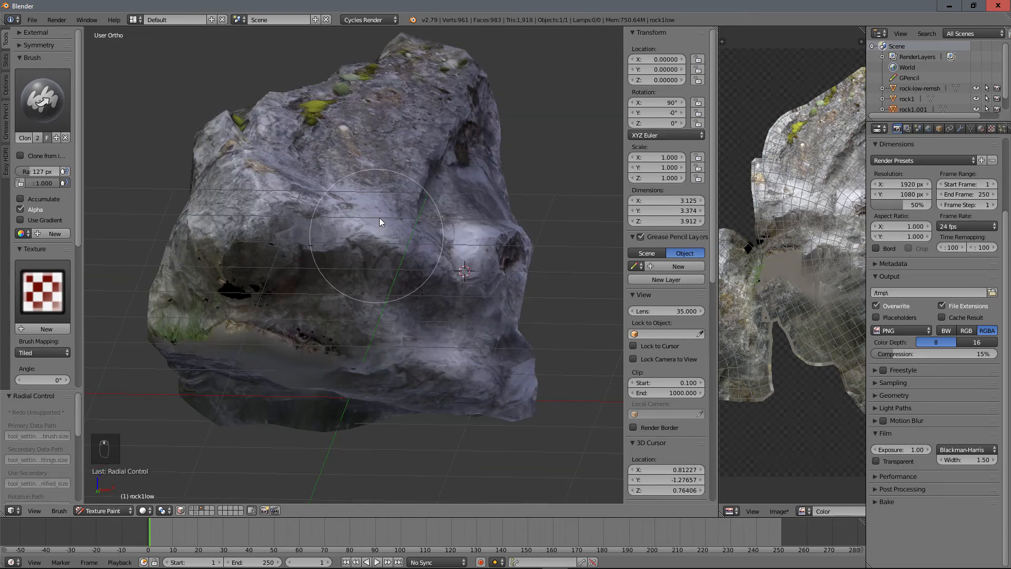
pyautogui.keyDown('ctrl'); pyautogui.click(379, 217); pyautogui.keyUp('ctrl')
pyautogui.moveTo(384, 365)
pyautogui.mouseDown()
pyautogui.moveTo(255, 335)
pyautogui.moveTo(243, 344)
pyautogui.mouseUp()
# - Sample the pale stone beside the brown patch and clone it over the black hole and grassy lower edge
pyautogui.moveTo(318, 296); pyautogui.dragTo(369, 295, button='middle')
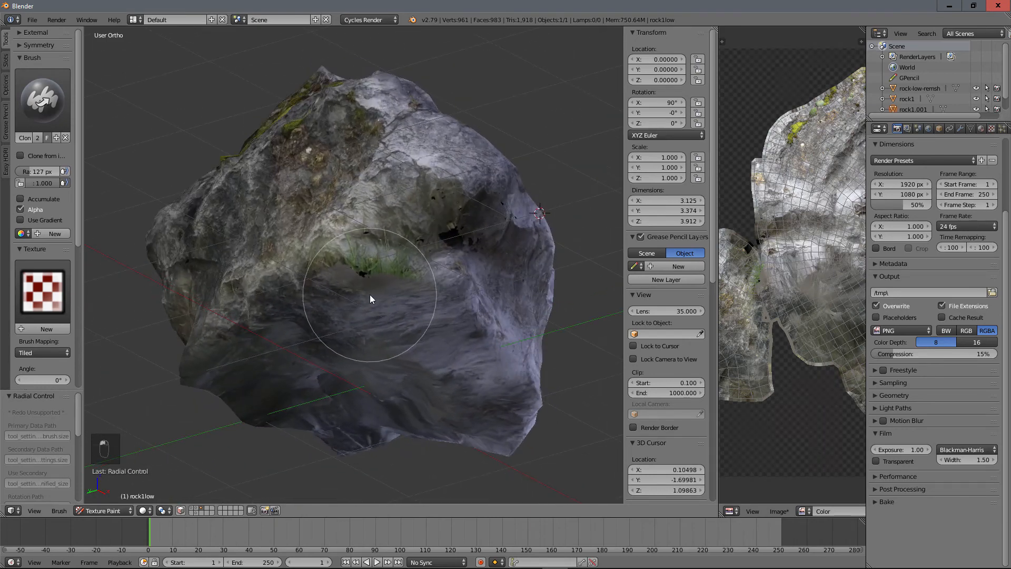
pyautogui.moveTo(444, 172); pyautogui.dragTo(423, 223, button='middle')
pyautogui.keyDown('ctrl'); pyautogui.click(431, 237); pyautogui.keyUp('ctrl')
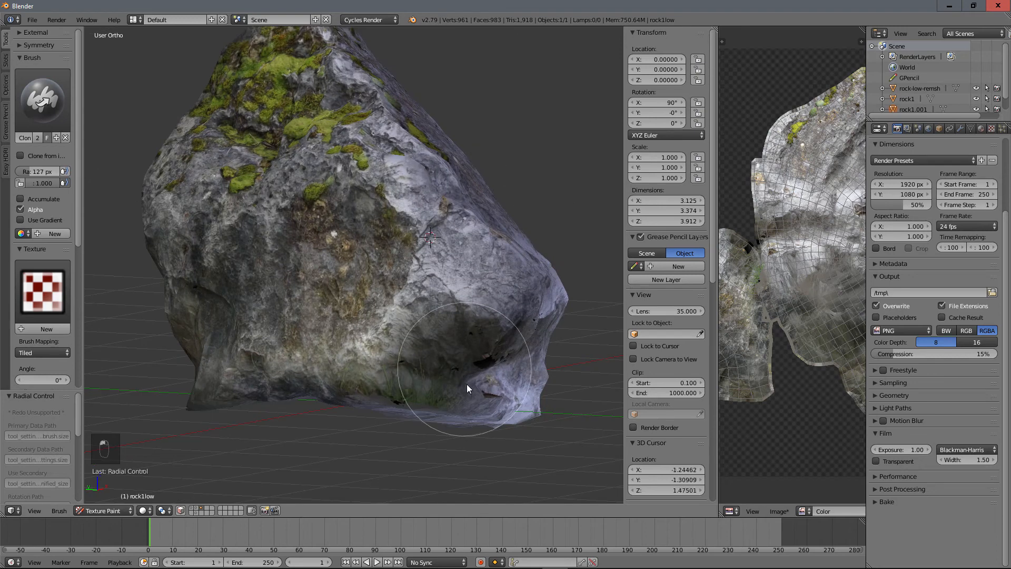
pyautogui.moveTo(467, 388); pyautogui.dragTo(449, 186, button='middle')
pyautogui.keyDown('ctrl'); pyautogui.click(463, 179); pyautogui.keyUp('ctrl')
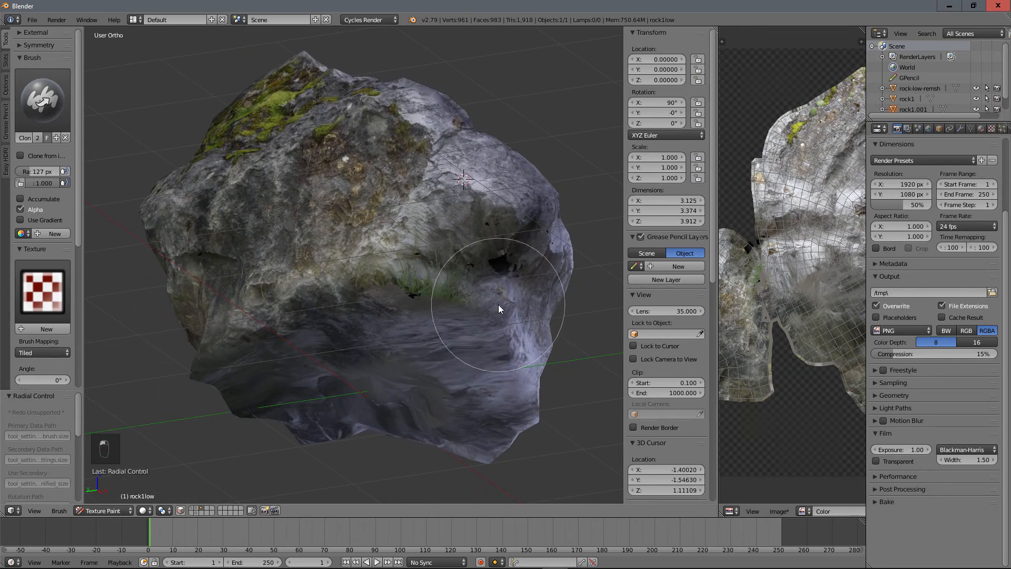
pyautogui.moveTo(498, 305)
pyautogui.mouseDown()
pyautogui.moveTo(425, 287)
pyautogui.moveTo(311, 303)
pyautogui.mouseUp()
# - Clone brown, mossy stone from two spots near the rock's edge onto the smeared underside
pyautogui.moveTo(311, 302)
pyautogui.mouseDown(button='middle')
pyautogui.moveTo(387, 236)
pyautogui.moveTo(419, 242)
pyautogui.moveTo(457, 232)
pyautogui.mouseUp(button='middle')
pyautogui.keyDown('ctrl'); pyautogui.click(452, 192); pyautogui.keyUp('ctrl')
pyautogui.moveTo(469, 288)
pyautogui.mouseDown()
pyautogui.moveTo(431, 314)
pyautogui.moveTo(313, 359)
pyautogui.mouseUp()
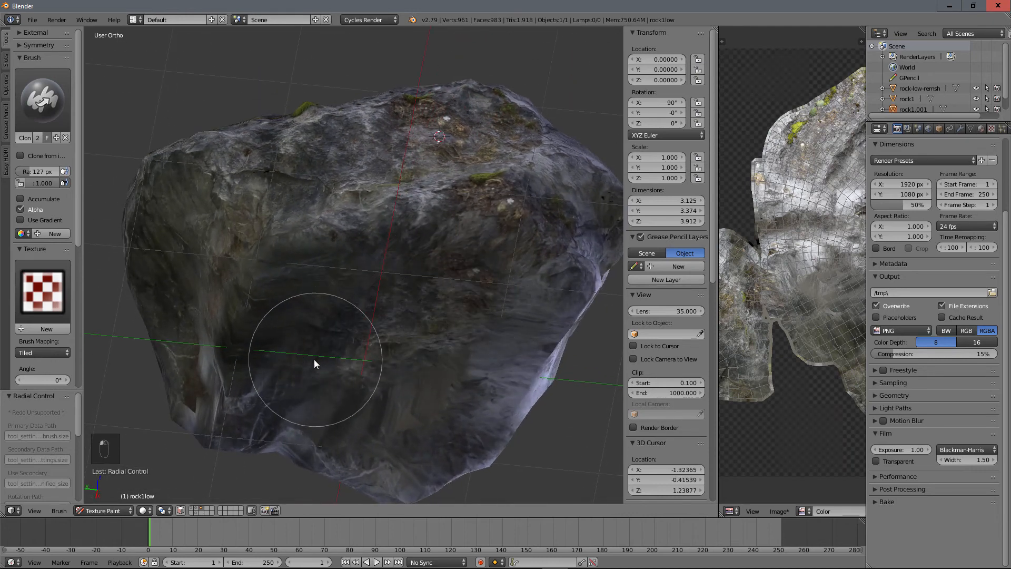
pyautogui.keyDown('ctrl'); pyautogui.click(480, 211); pyautogui.keyUp('ctrl')
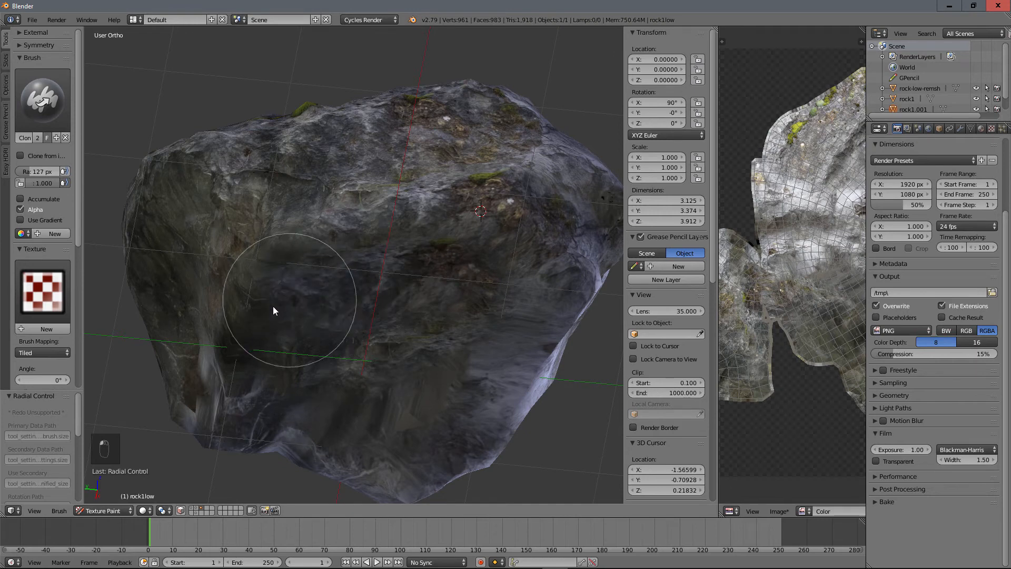
pyautogui.moveTo(273, 311); pyautogui.dragTo(339, 308)
# - Clone dark recessed-face stone over its lower seam, and shaded front stone over the pale band along the base
pyautogui.moveTo(339, 308)
pyautogui.mouseDown(button='middle')
pyautogui.moveTo(416, 253)
pyautogui.moveTo(399, 230)
pyautogui.moveTo(420, 285)
pyautogui.moveTo(406, 237)
pyautogui.mouseUp(button='middle')
pyautogui.keyDown('ctrl'); pyautogui.click(392, 179); pyautogui.keyUp('ctrl')
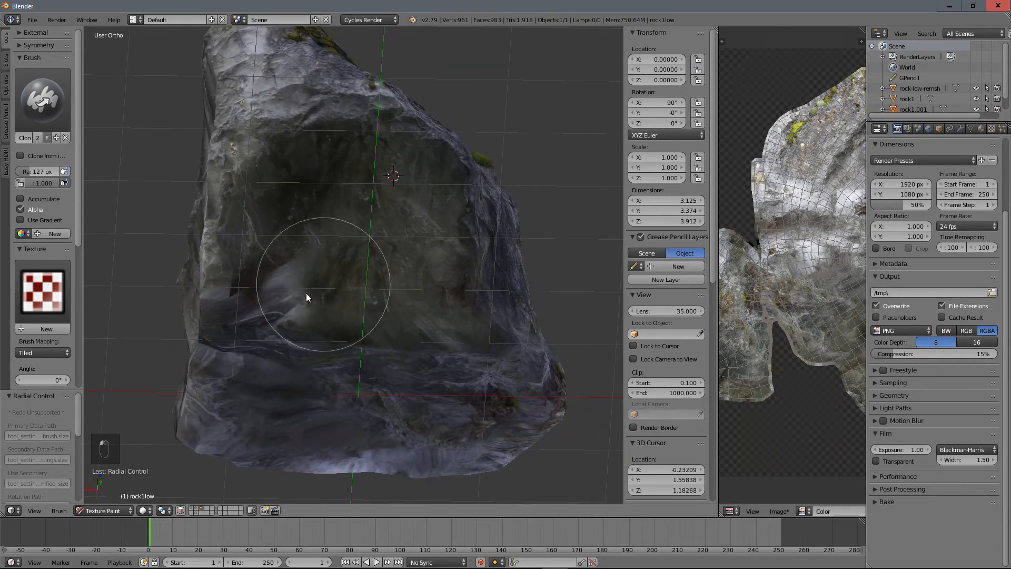
pyautogui.moveTo(342, 255)
pyautogui.mouseDown(button='middle')
pyautogui.moveTo(384, 271)
pyautogui.moveTo(338, 165)
pyautogui.moveTo(434, 222)
pyautogui.moveTo(438, 154)
pyautogui.moveTo(451, 232)
pyautogui.moveTo(519, 226)
pyautogui.moveTo(521, 215)
pyautogui.mouseUp(button='middle')
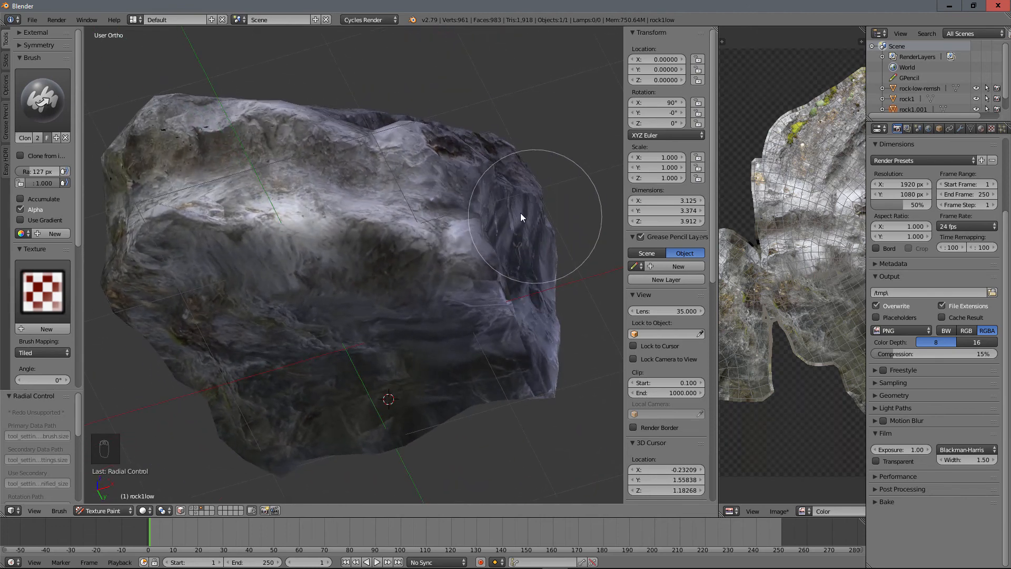
pyautogui.keyDown('ctrl'); pyautogui.click(370, 168); pyautogui.keyUp('ctrl')
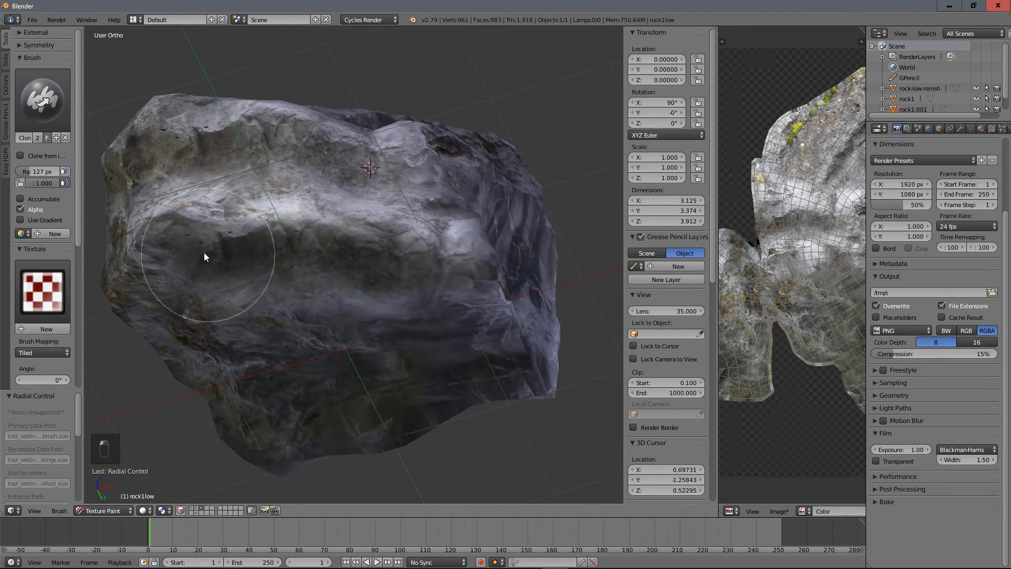
pyautogui.moveTo(383, 263); pyautogui.dragTo(383, 347, button='middle')
pyautogui.keyDown('ctrl'); pyautogui.click(384, 346); pyautogui.keyUp('ctrl')
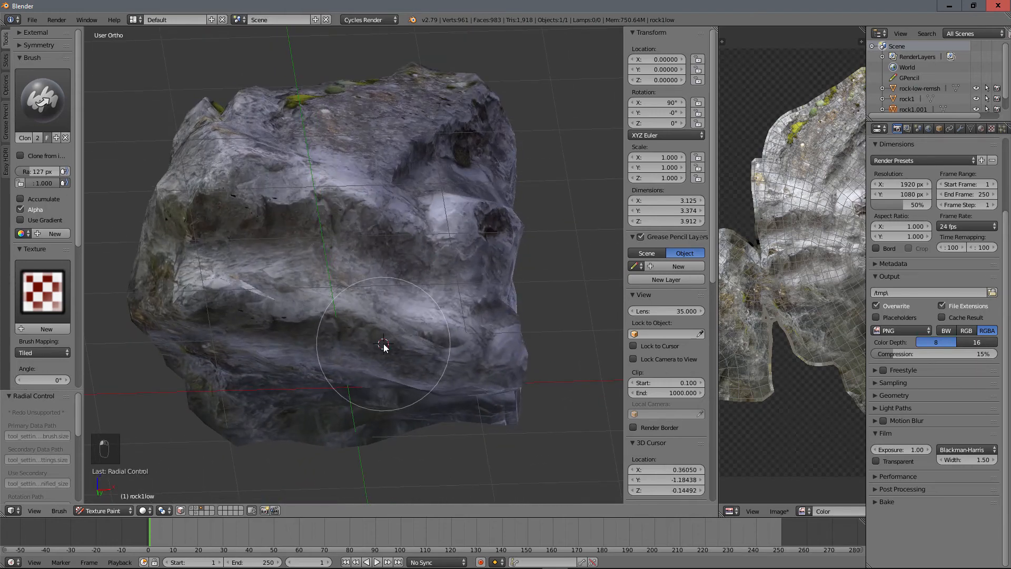
# - Clone stone texture from two spots on the underside over its blurry, pale-streaked areas
pyautogui.moveTo(232, 302); pyautogui.dragTo(456, 228, button='middle')
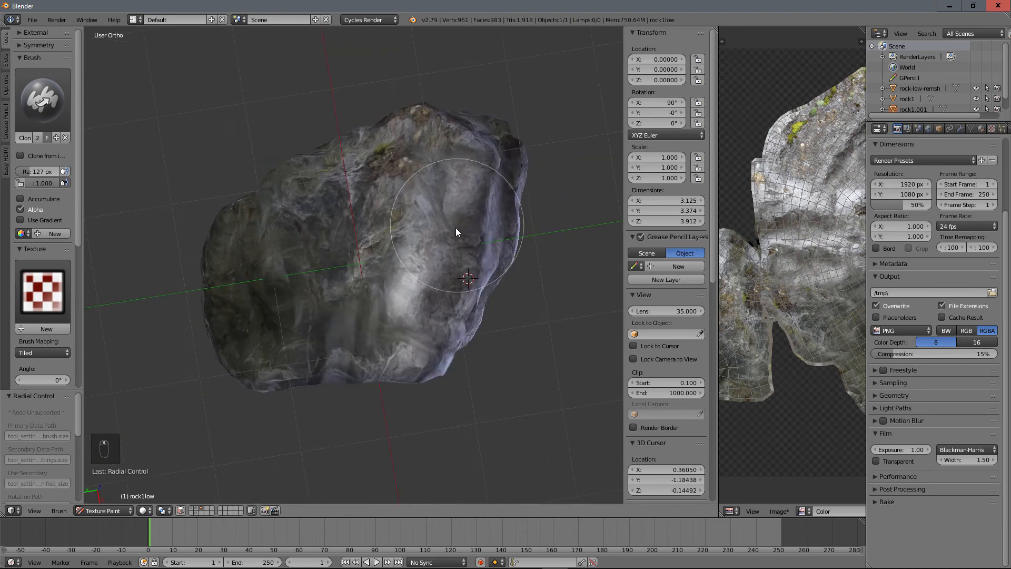
pyautogui.scroll(2, 456, 226)
pyautogui.scroll(-1, 466, 191)
pyautogui.keyDown('ctrl'); pyautogui.click(441, 210); pyautogui.keyUp('ctrl')
pyautogui.scroll(-1, 419, 250)
pyautogui.moveTo(396, 300); pyautogui.dragTo(352, 307)
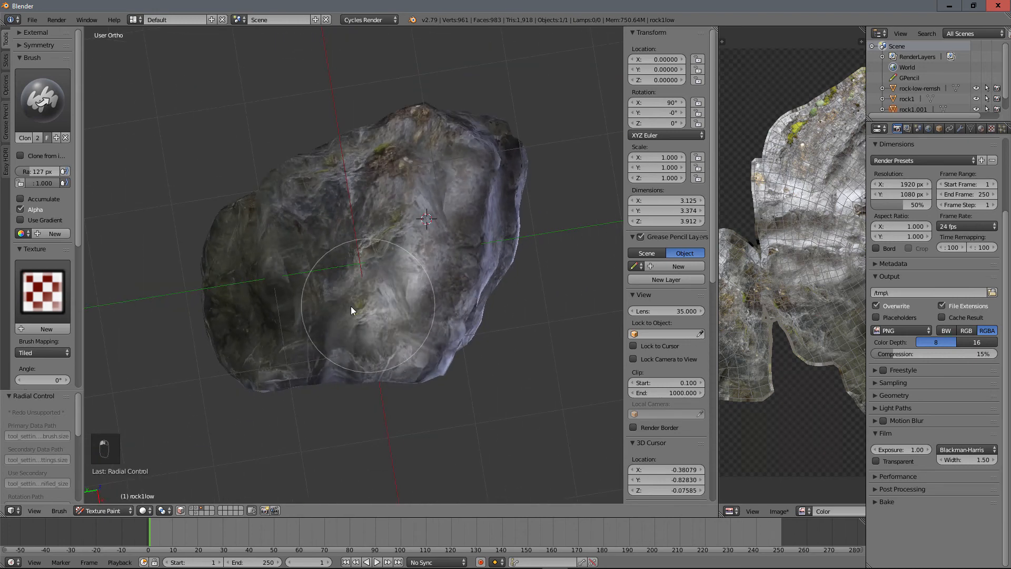
pyautogui.moveTo(364, 223); pyautogui.dragTo(390, 252, button='middle')
pyautogui.keyDown('ctrl'); pyautogui.click(390, 253); pyautogui.keyUp('ctrl')
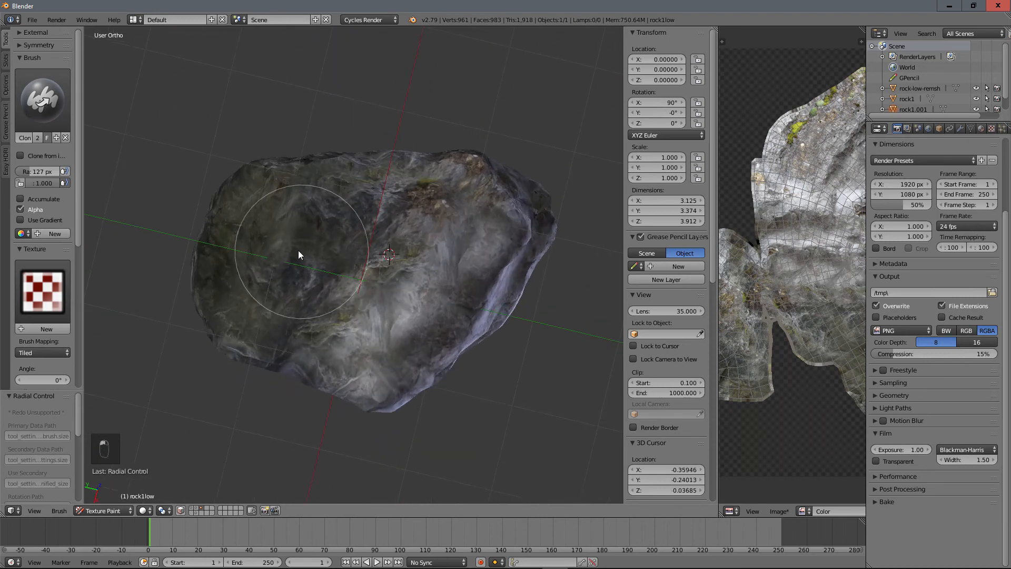
# - Check the painted rock from several sides and save the edited Color image
pyautogui.scroll(-2, 367, 202)
pyautogui.moveTo(366, 202); pyautogui.dragTo(514, 272, button='middle')
pyautogui.scroll(4, 361, 314)
pyautogui.scroll(-2, 389, 293)
pyautogui.moveTo(337, 273); pyautogui.dragTo(315, 278, button='middle')
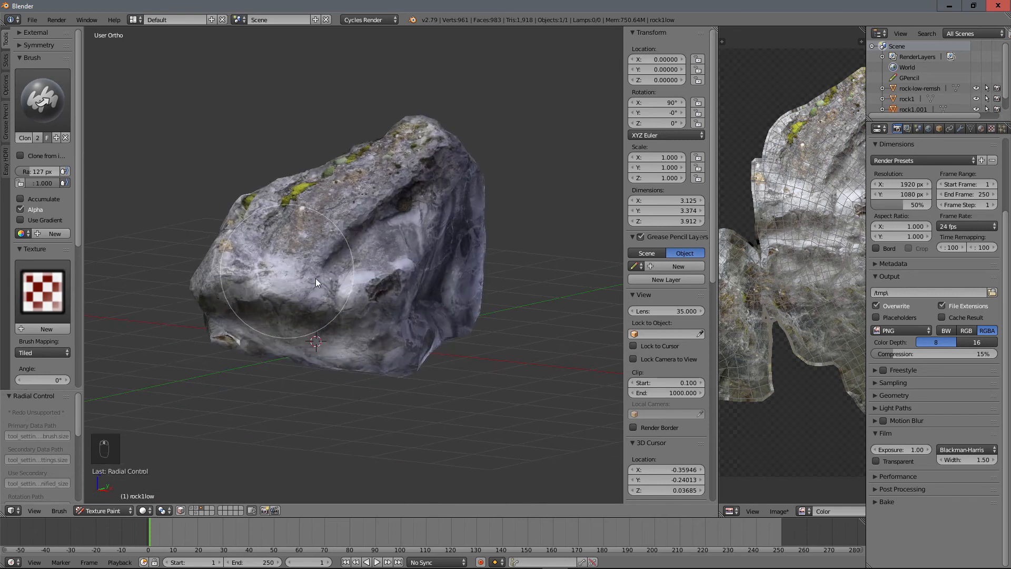
pyautogui.click(779, 510)
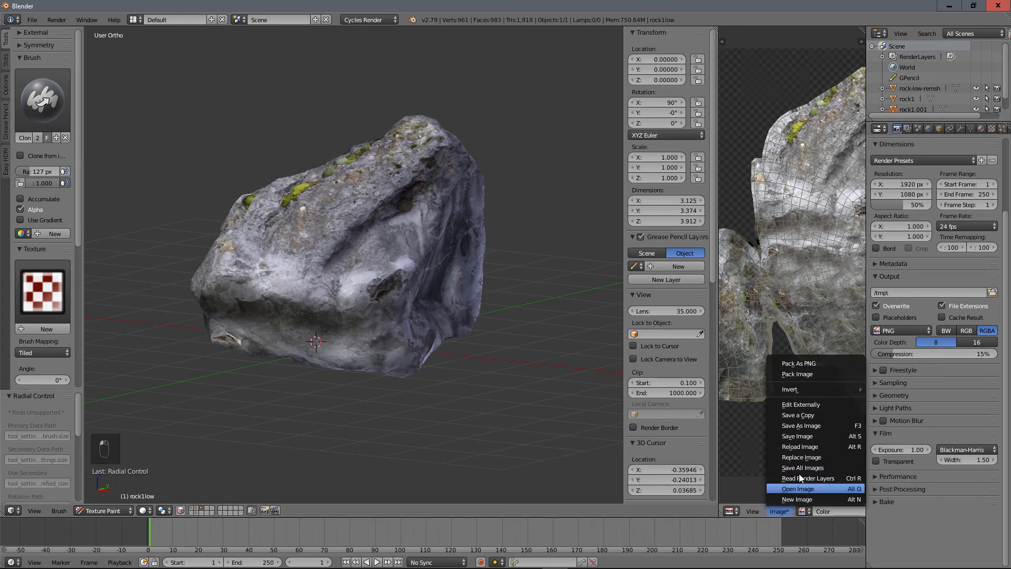
pyautogui.click(804, 437)
# - Switch the rock from Texture Paint to Object Mode and widen the image editor beside the viewport
pyautogui.scroll(-5, 442, 279)
pyautogui.scroll(4, 421, 266)
pyautogui.moveTo(394, 238)
pyautogui.mouseDown(button='middle')
pyautogui.moveTo(333, 158)
pyautogui.moveTo(335, 128)
pyautogui.moveTo(340, 207)
pyautogui.moveTo(365, 246)
pyautogui.moveTo(422, 237)
pyautogui.mouseUp(button='middle')
pyautogui.click(126, 510)
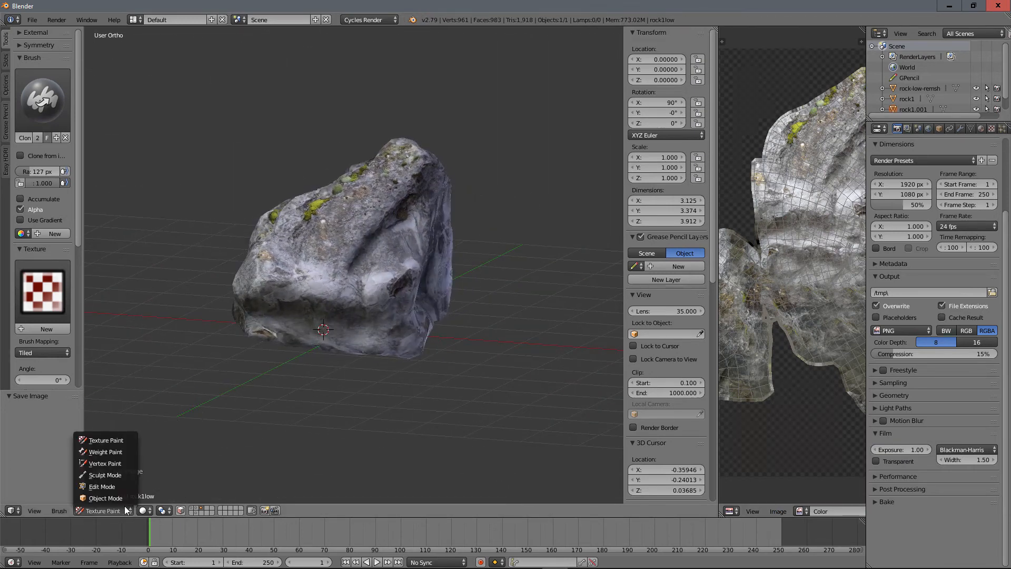
pyautogui.click(120, 495)
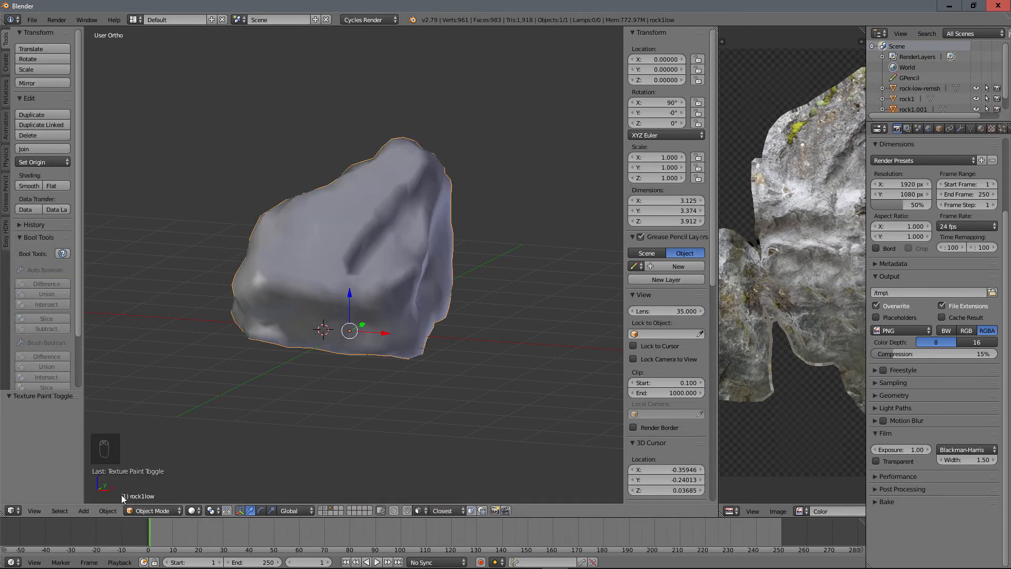
pyautogui.scroll(-4, 375, 295)
pyautogui.scroll(2, 376, 294)
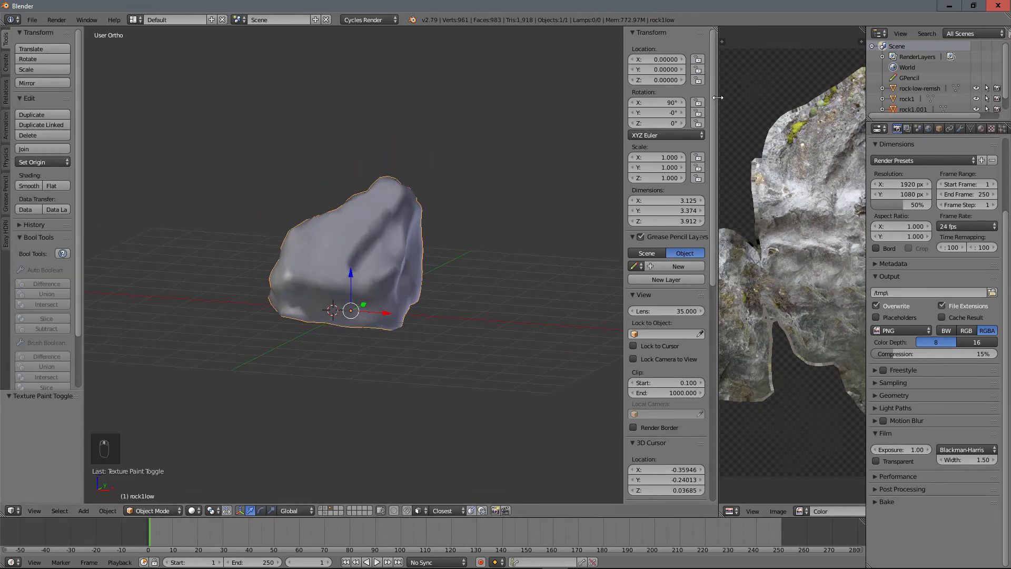
pyautogui.moveTo(717, 98); pyautogui.dragTo(619, 97)
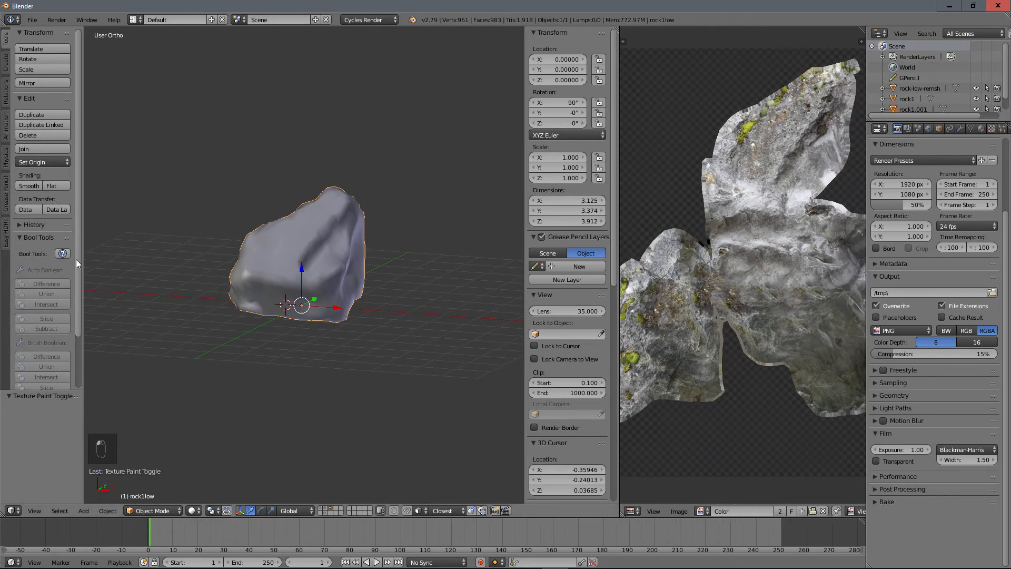
# - Create the Easy HDRI world nodes and load the HdriHaven folder from the hdri bookmark as the environment source
pyautogui.click(6, 233)
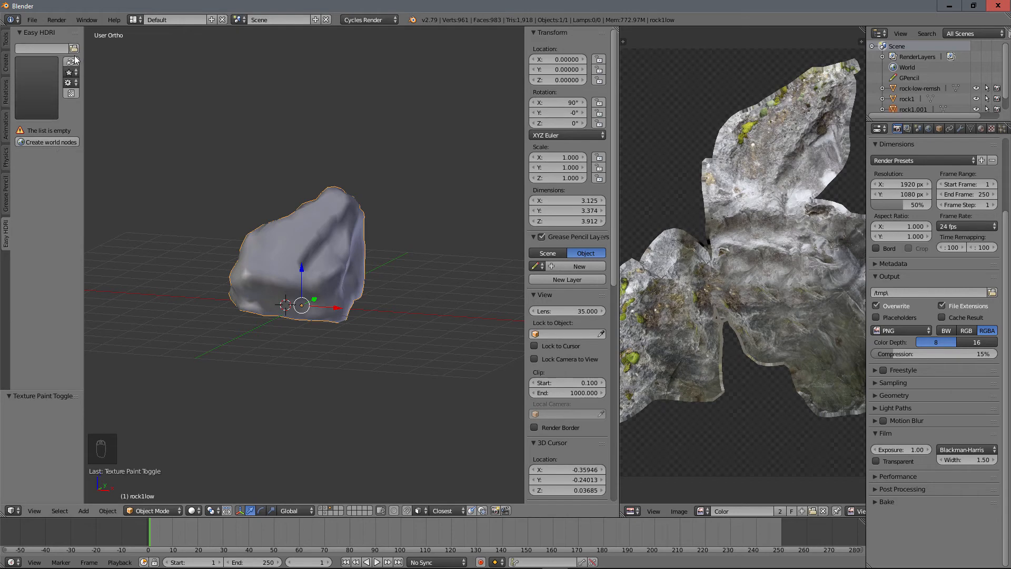
pyautogui.click(46, 140)
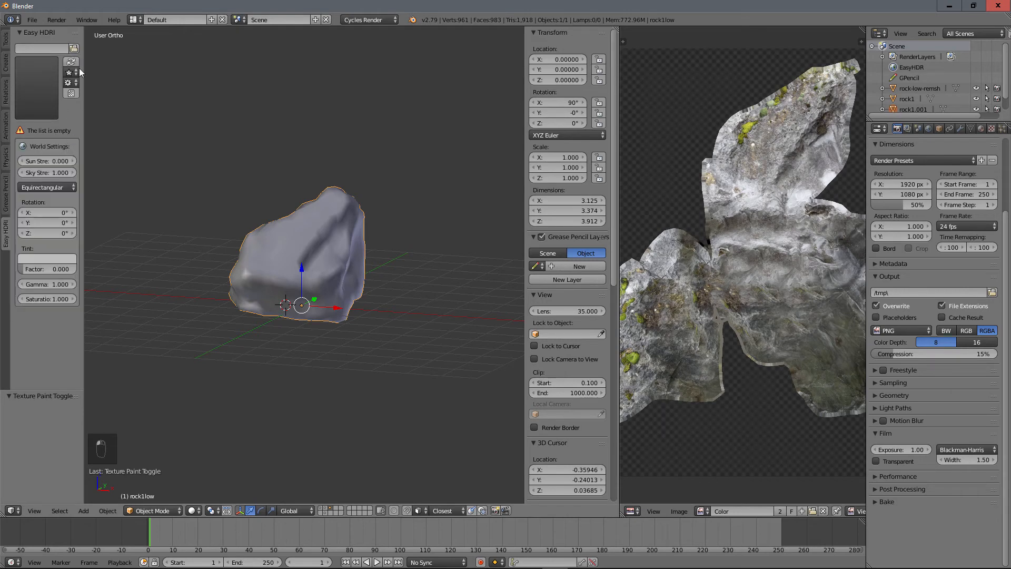
pyautogui.click(74, 48)
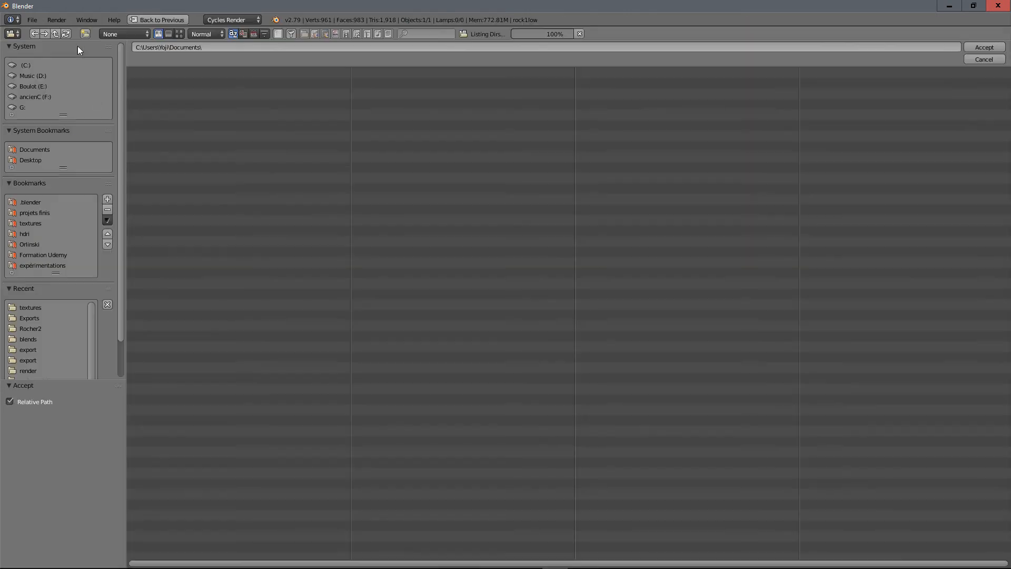
pyautogui.click(21, 235)
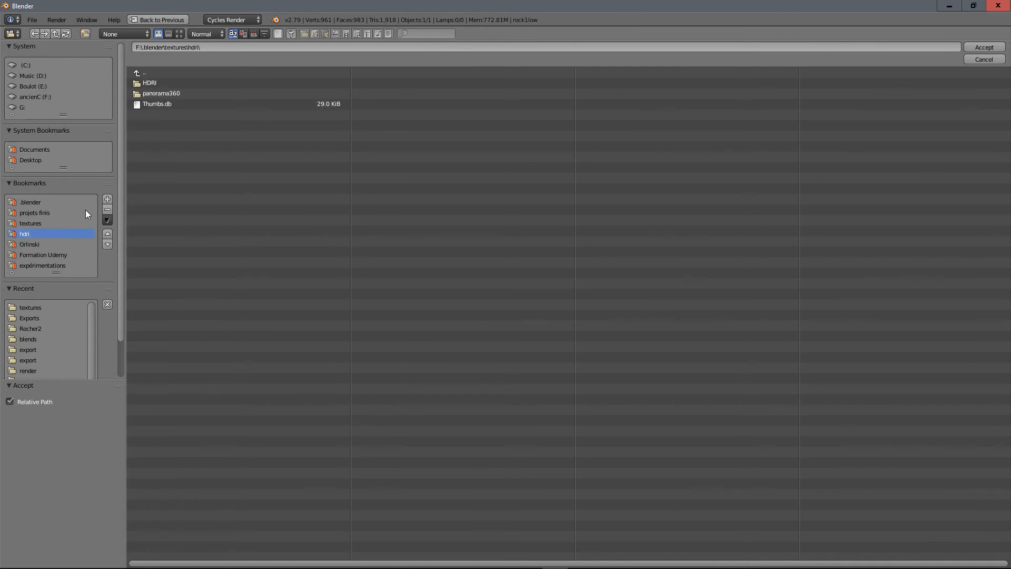
pyautogui.click(162, 83)
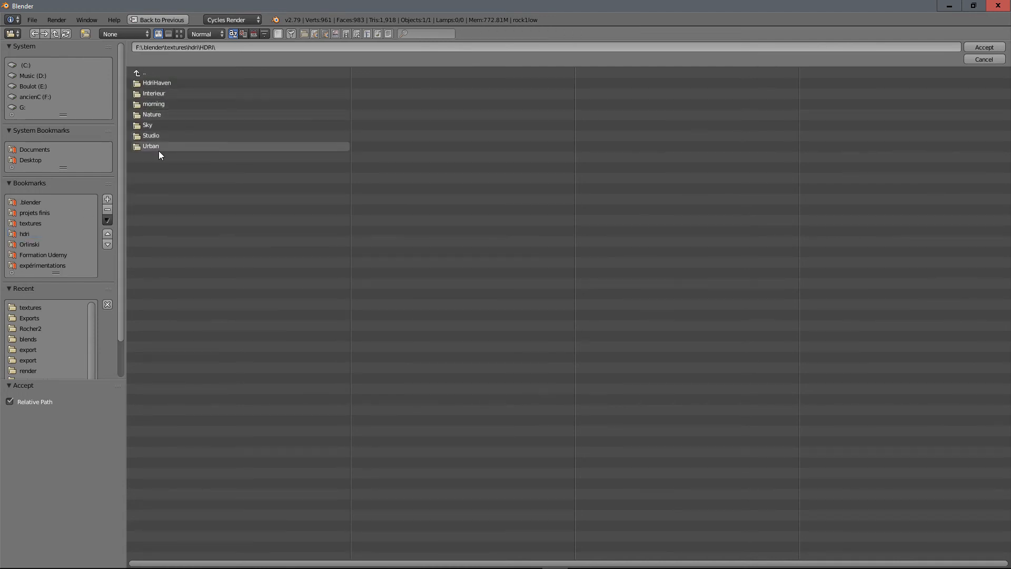
pyautogui.click(176, 83)
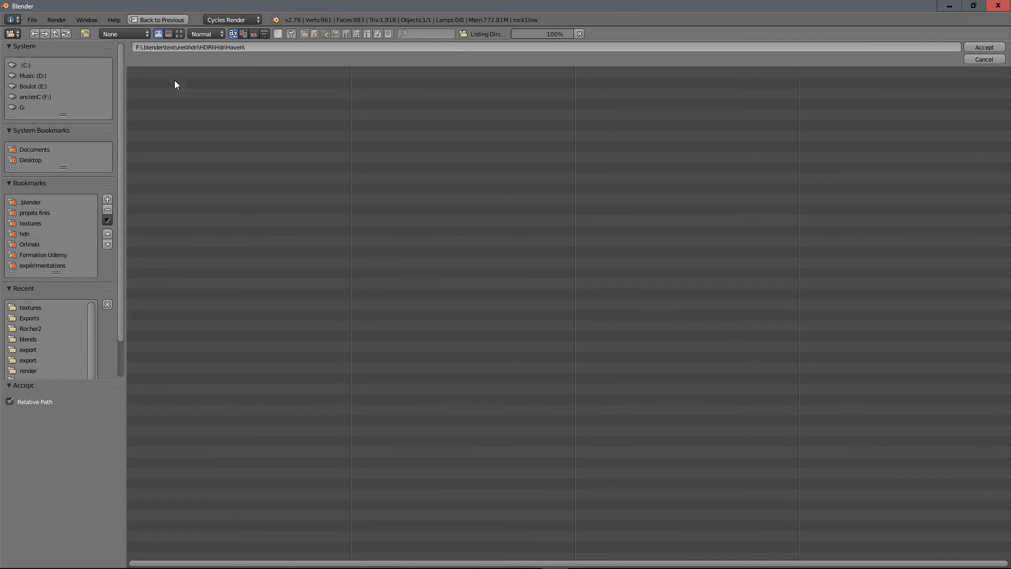
pyautogui.click(985, 48)
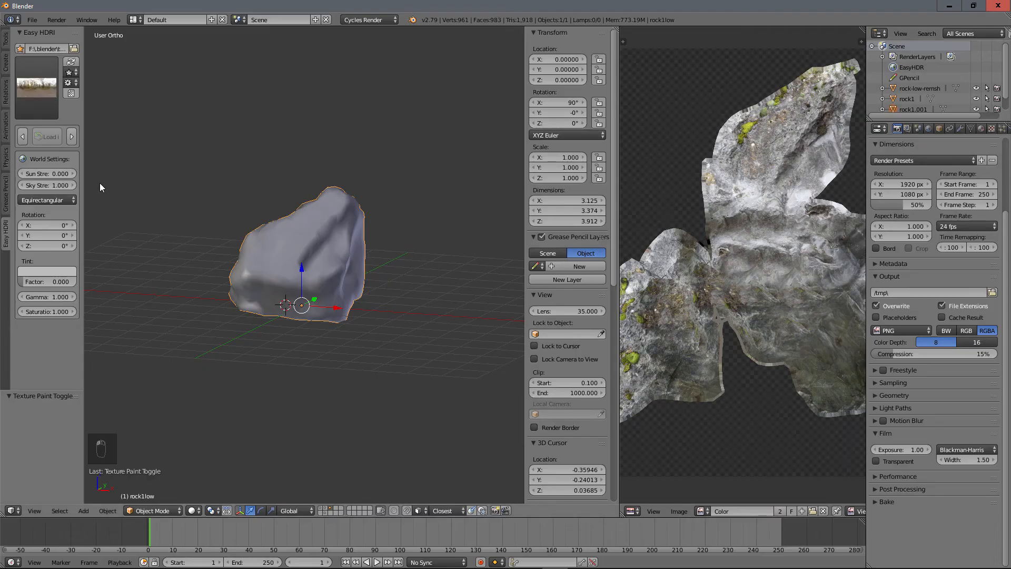
# - Set the scene's color management view transform to Filmic
pyautogui.click(906, 129)
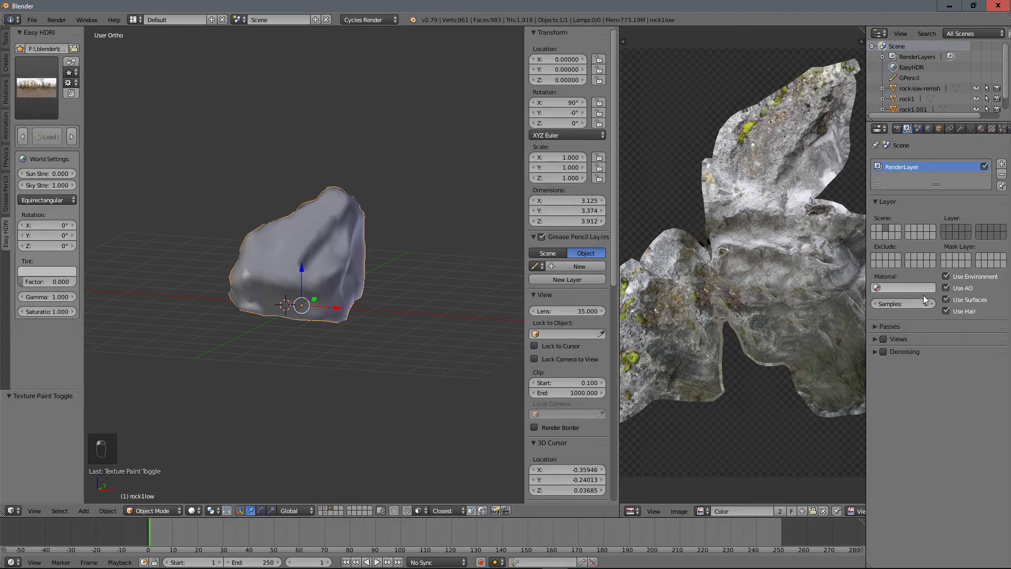
pyautogui.click(918, 132)
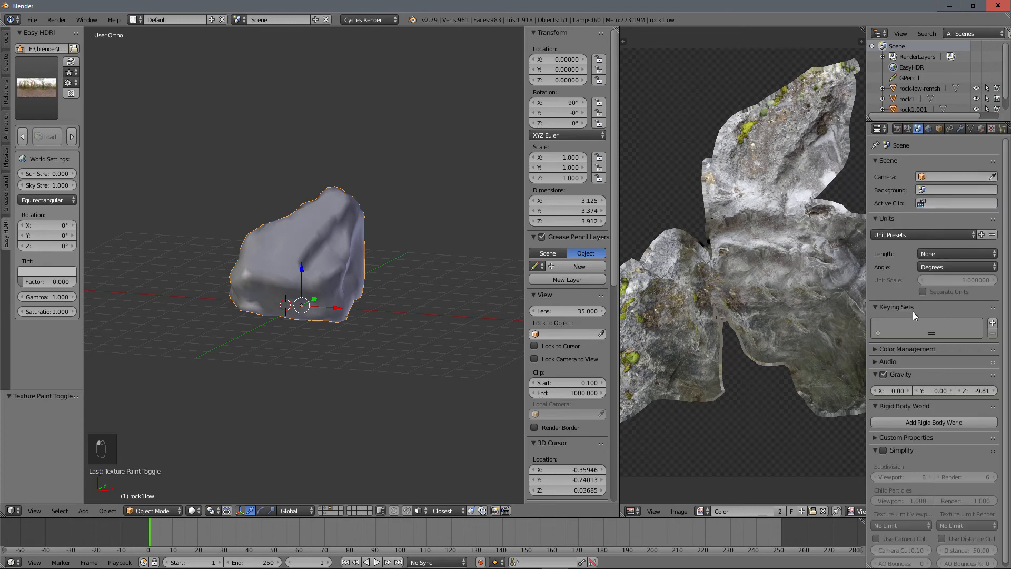
pyautogui.click(885, 348)
pyautogui.scroll(-3, 932, 358)
pyautogui.click(951, 338)
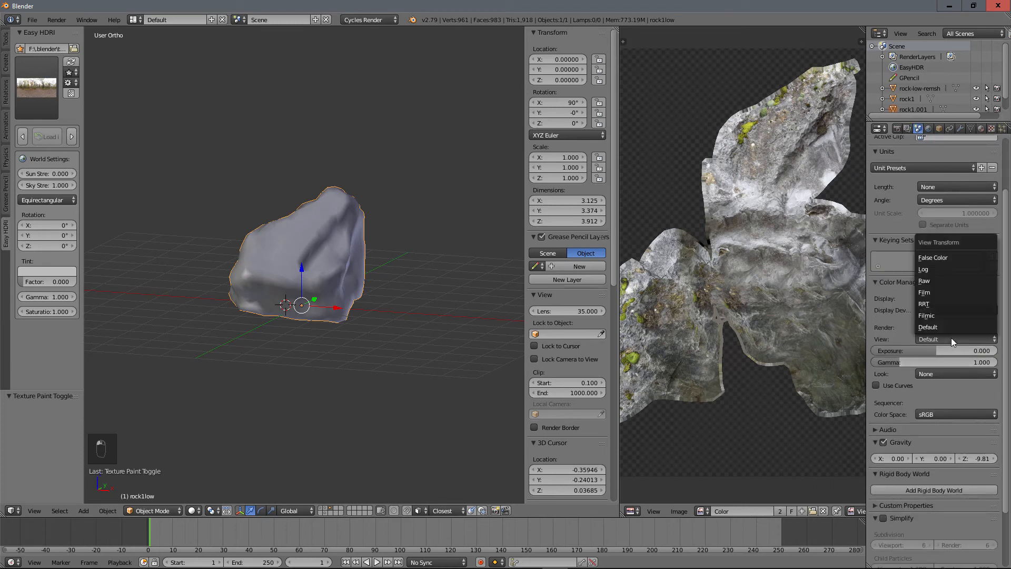
pyautogui.click(936, 316)
pyautogui.click(875, 282)
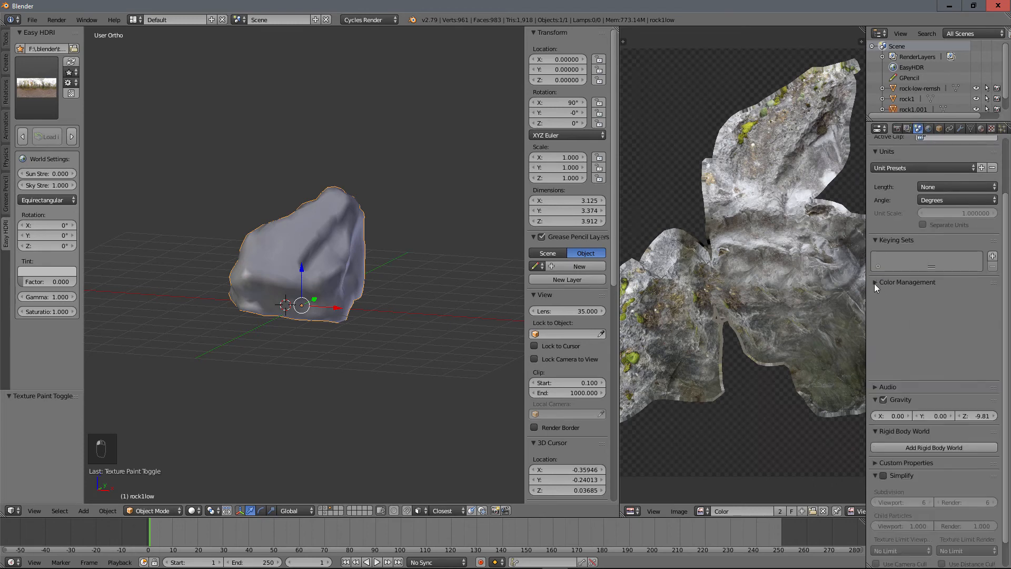
pyautogui.scroll(3, 930, 289)
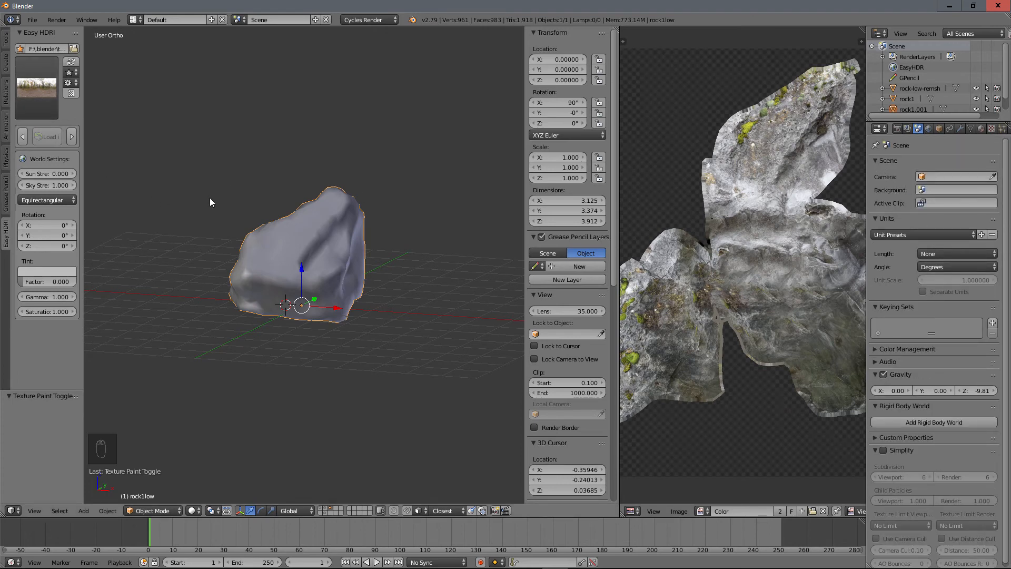
# - Display the viewport in rendered shading and create a new material on the low-poly rock
pyautogui.hotkey('shift', 'z')
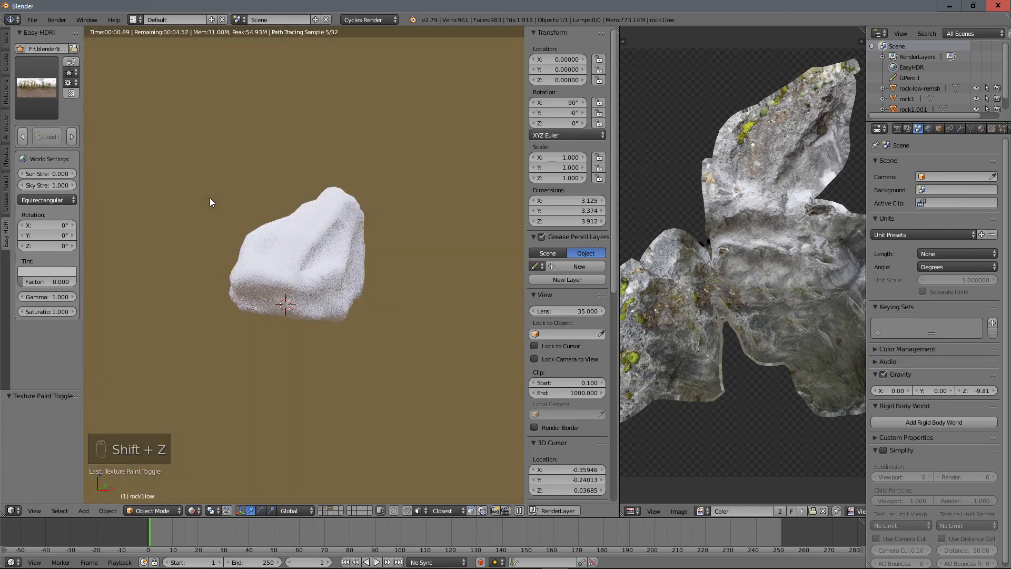
pyautogui.moveTo(267, 245); pyautogui.dragTo(301, 261, button='middle')
pyautogui.scroll(3, 302, 261)
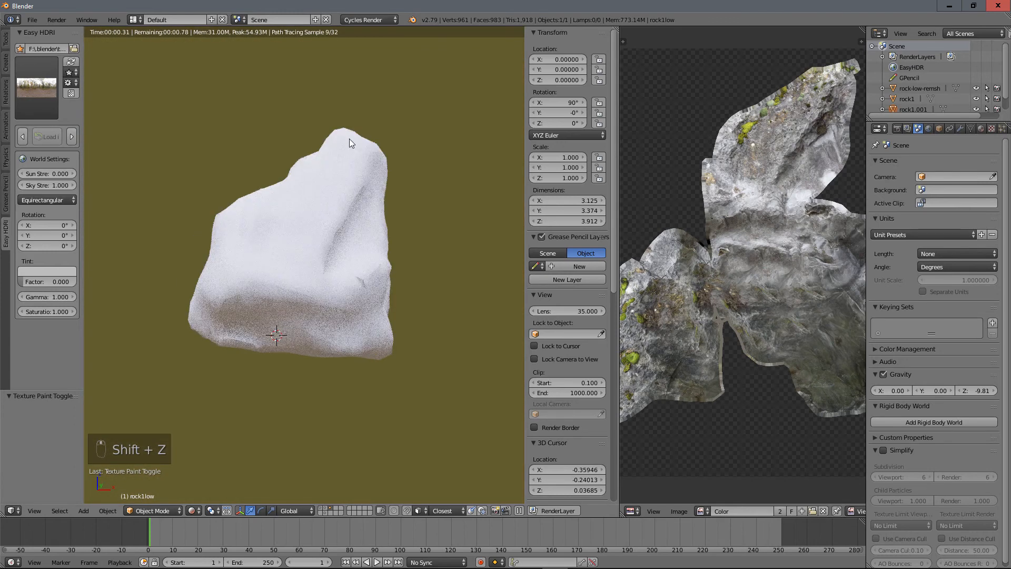
pyautogui.click(981, 128)
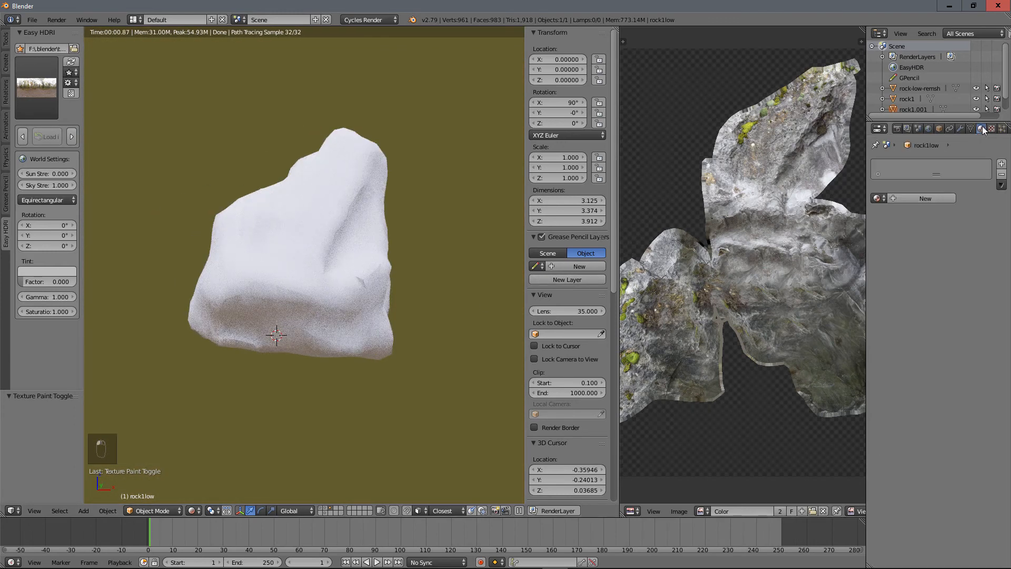
pyautogui.click(923, 199)
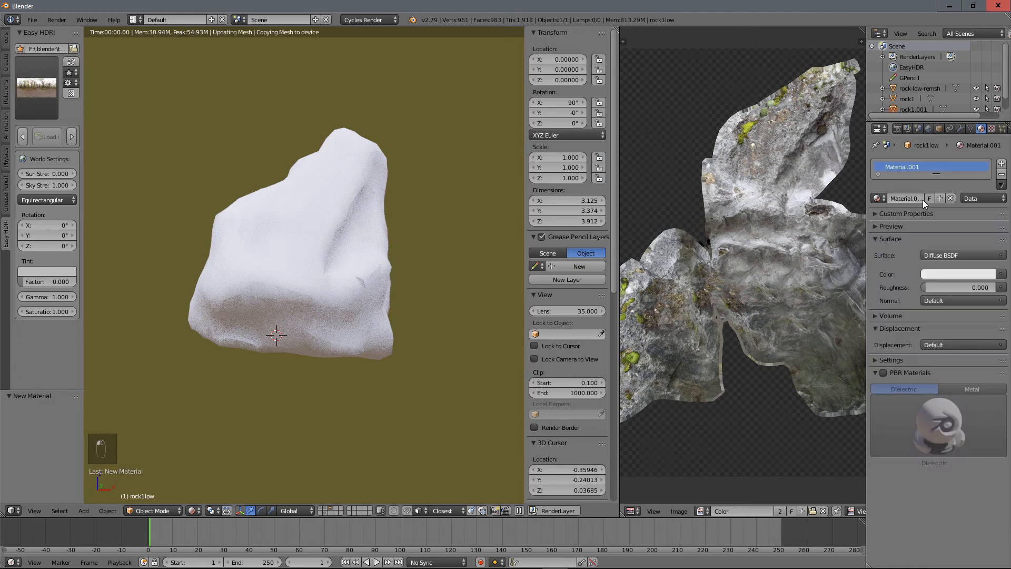
# - Split the image editor in two and turn the upper half into a Node Editor framing the rock's material nodes
pyautogui.click(632, 511)
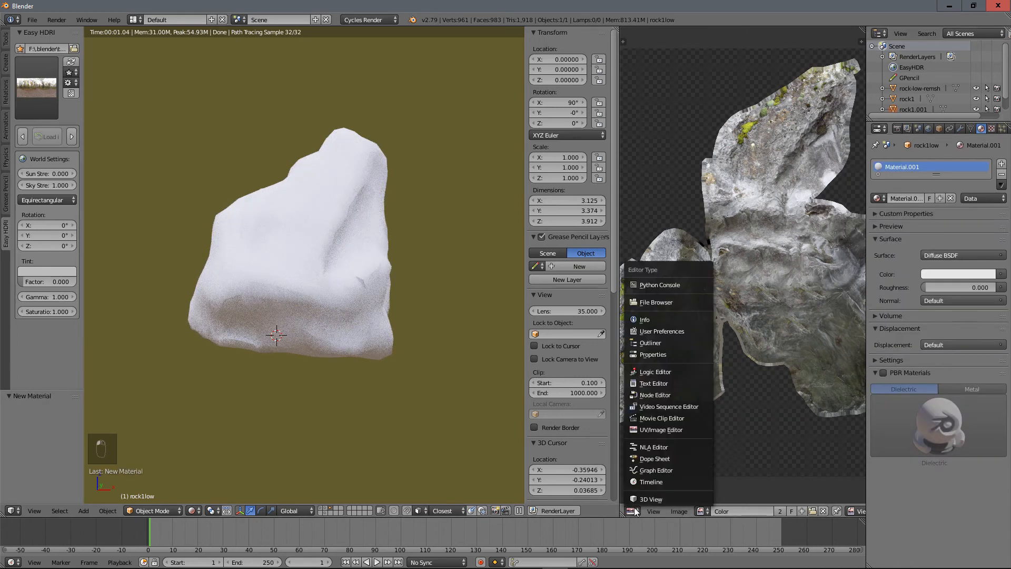
pyautogui.click(649, 431)
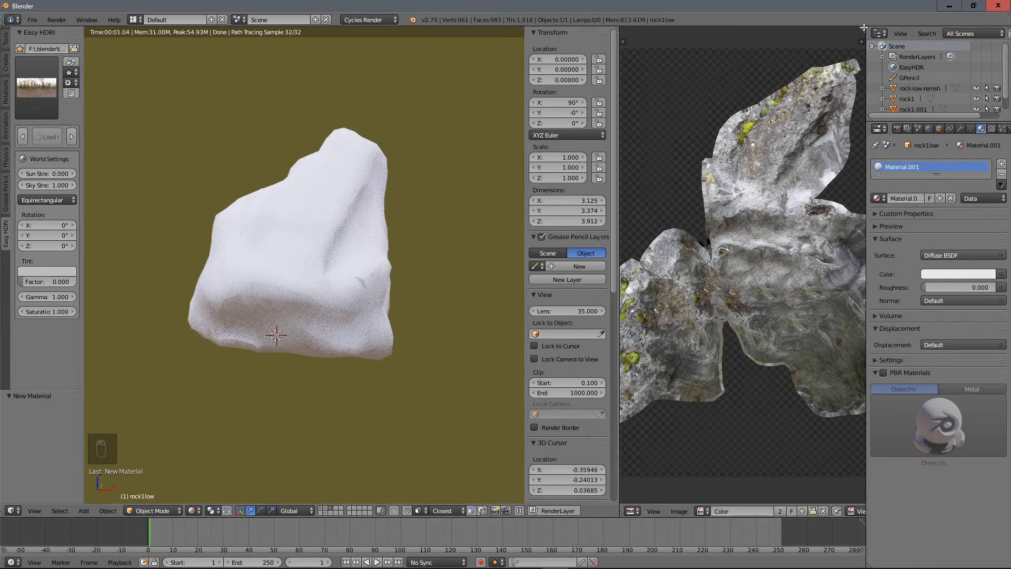
pyautogui.moveTo(864, 27); pyautogui.dragTo(636, 266)
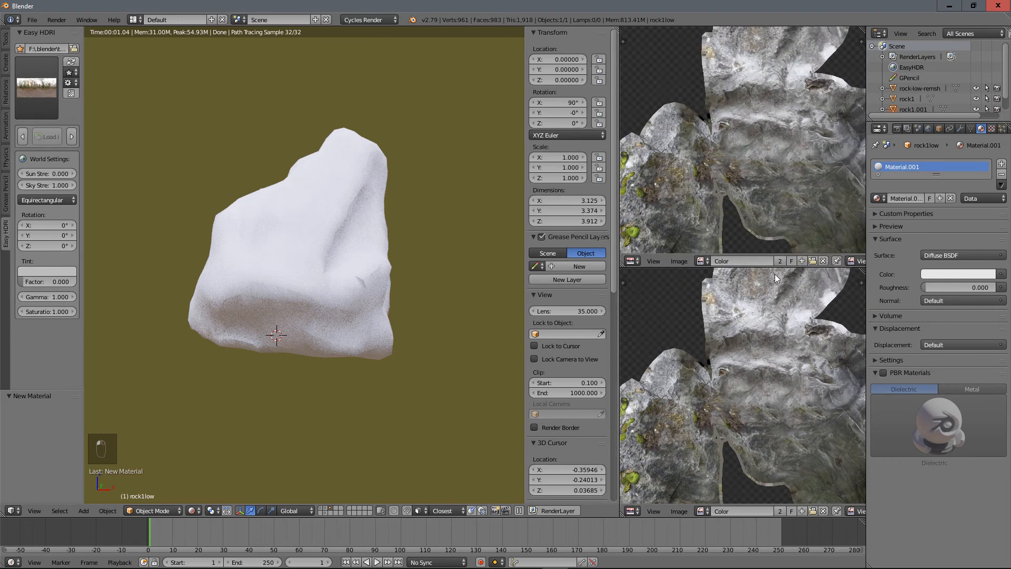
pyautogui.click(634, 261)
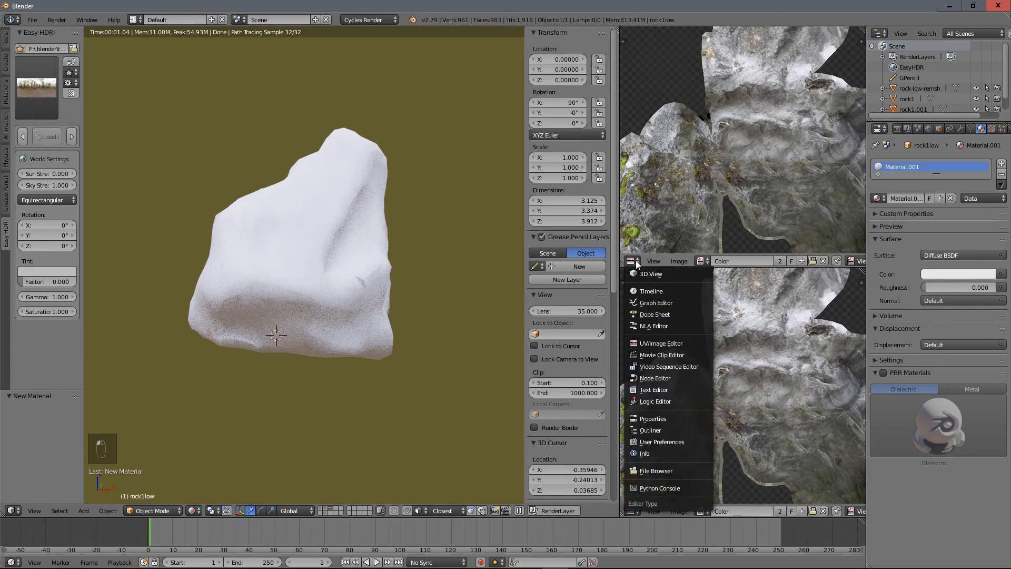
pyautogui.click(648, 377)
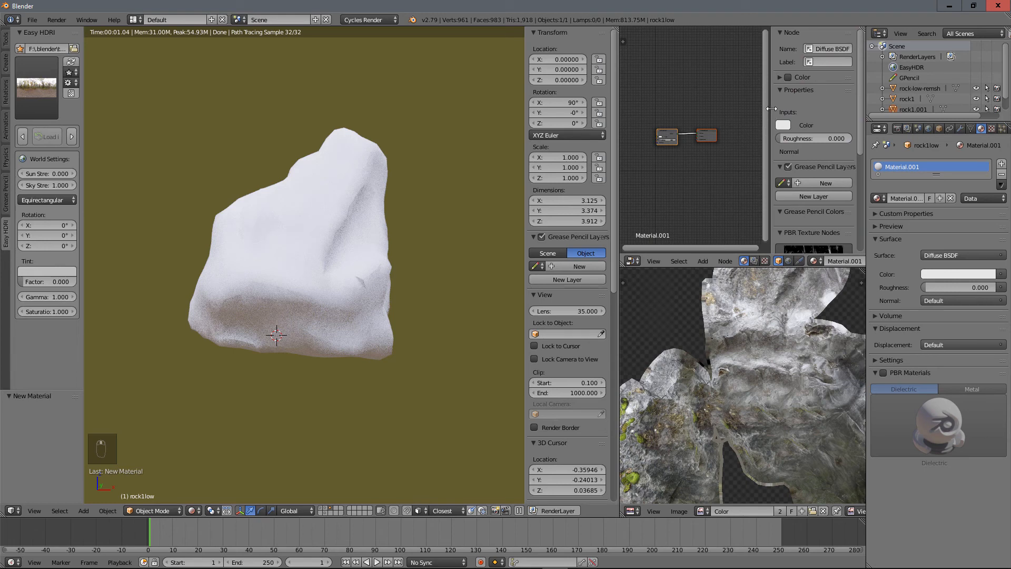
pyautogui.moveTo(771, 109); pyautogui.dragTo(853, 118)
pyautogui.press('Home')
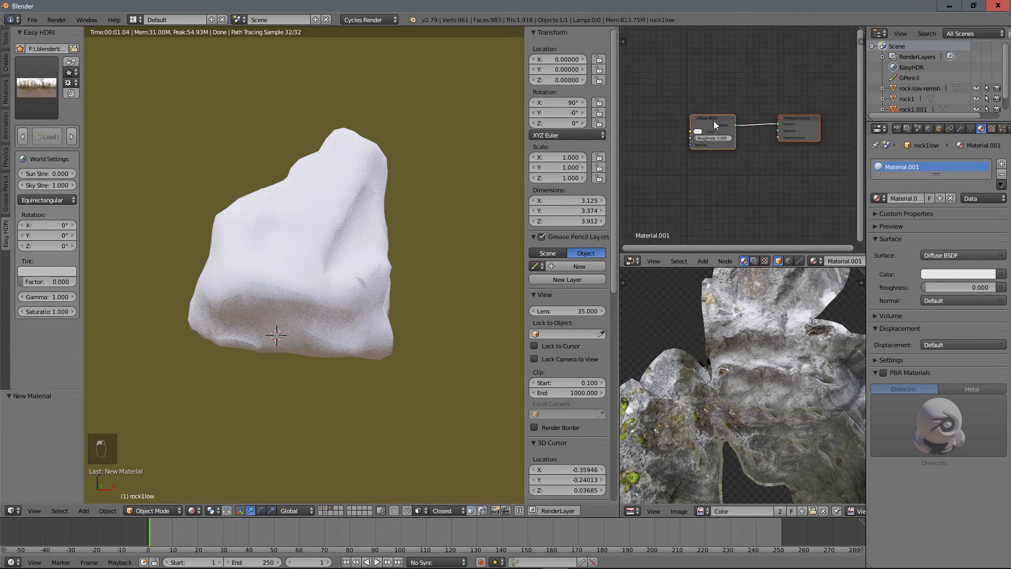
# - Replace the Diffuse BSDF node with a Principled BSDF connected to the Material Output's Surface
pyautogui.rightClick(713, 121)
pyautogui.press('Delete')
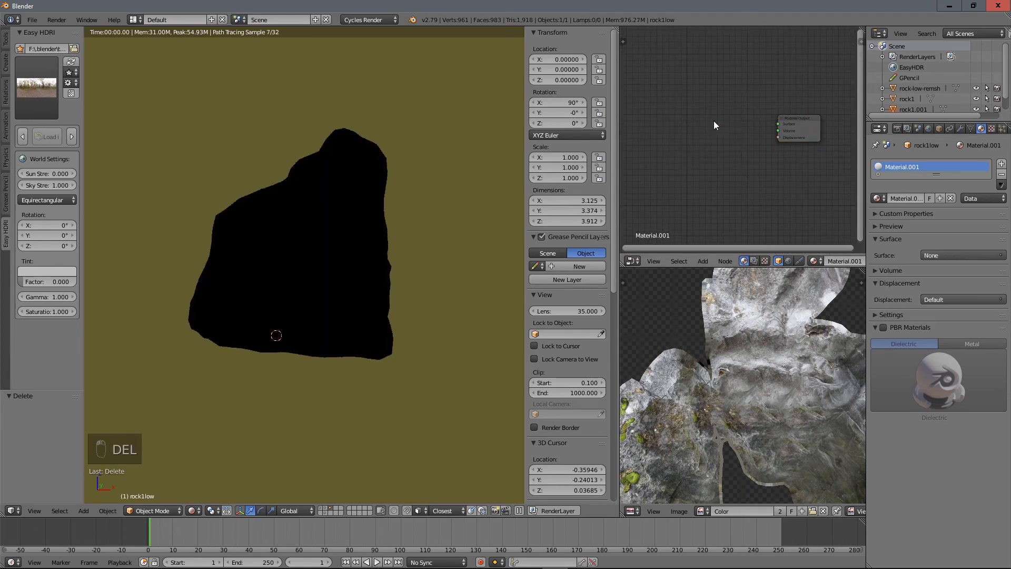
pyautogui.hotkey('shift', 'a')
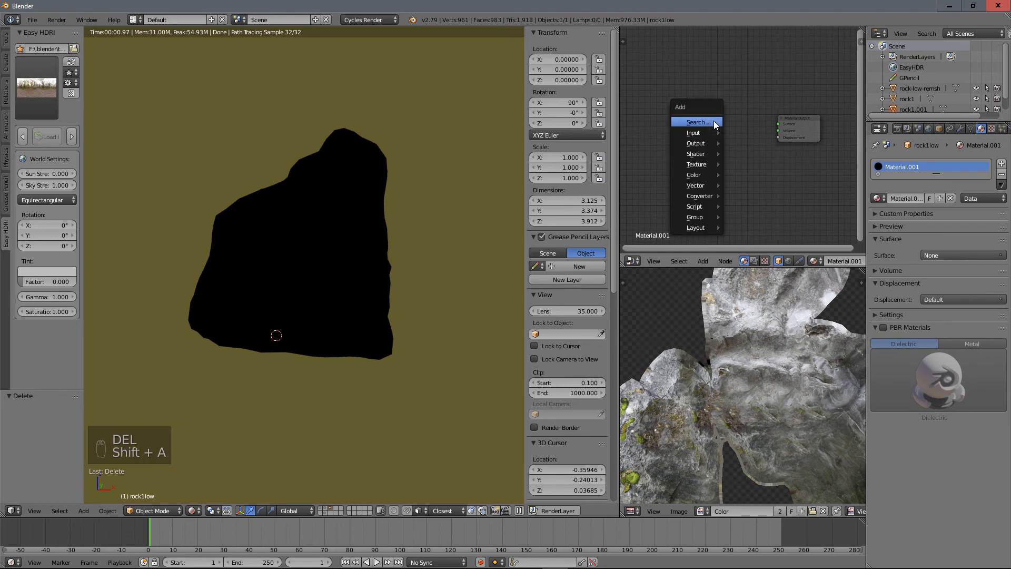
pyautogui.moveTo(704, 158)
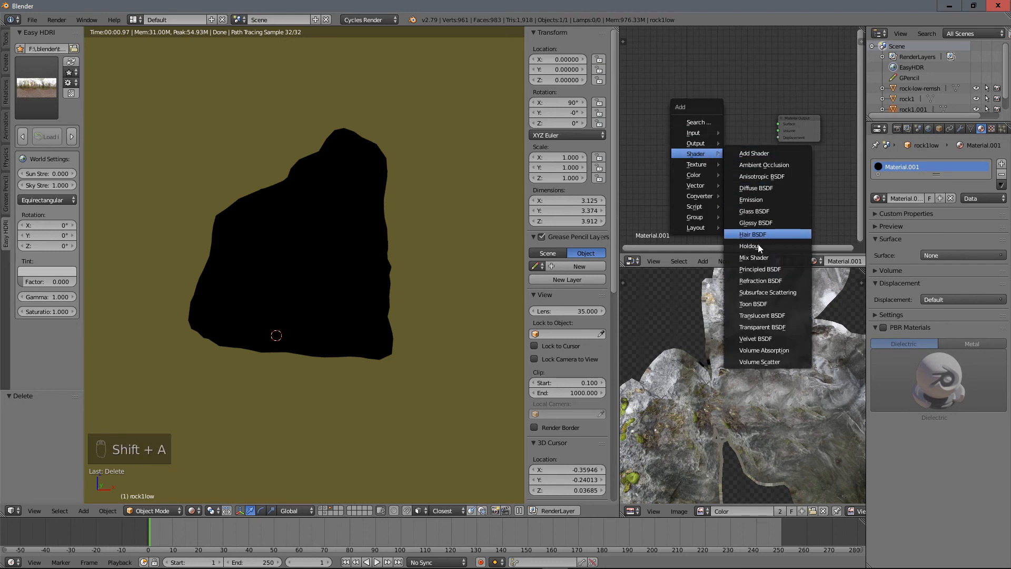
pyautogui.click(758, 269)
pyautogui.click(684, 77)
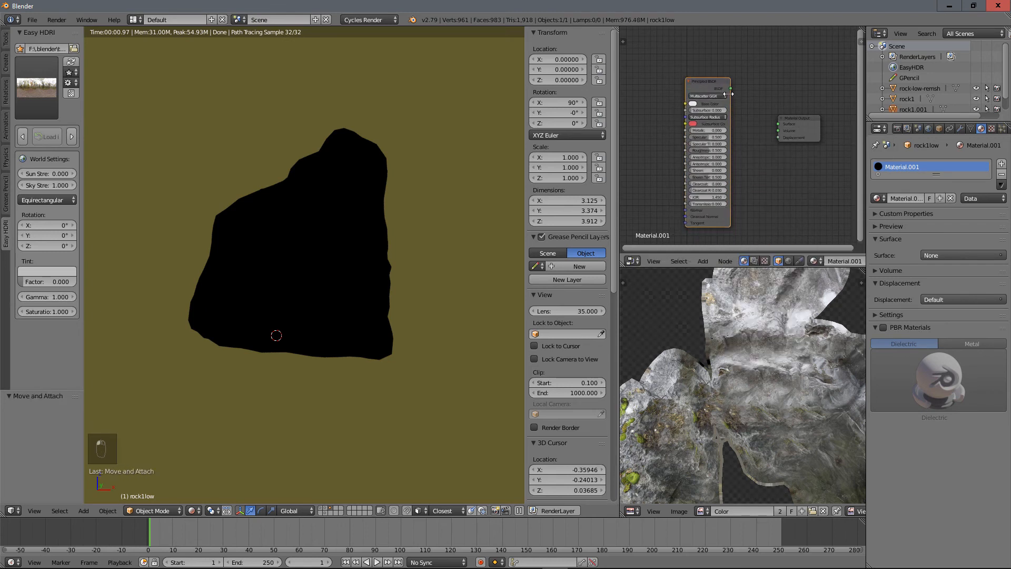
pyautogui.moveTo(731, 89); pyautogui.dragTo(778, 125)
# - Add the Color image as a texture node, connect it to the Principled BSDF's Base Color and inspect the textured rock
pyautogui.scroll(-3, 755, 165)
pyautogui.moveTo(762, 158); pyautogui.dragTo(783, 148, button='middle')
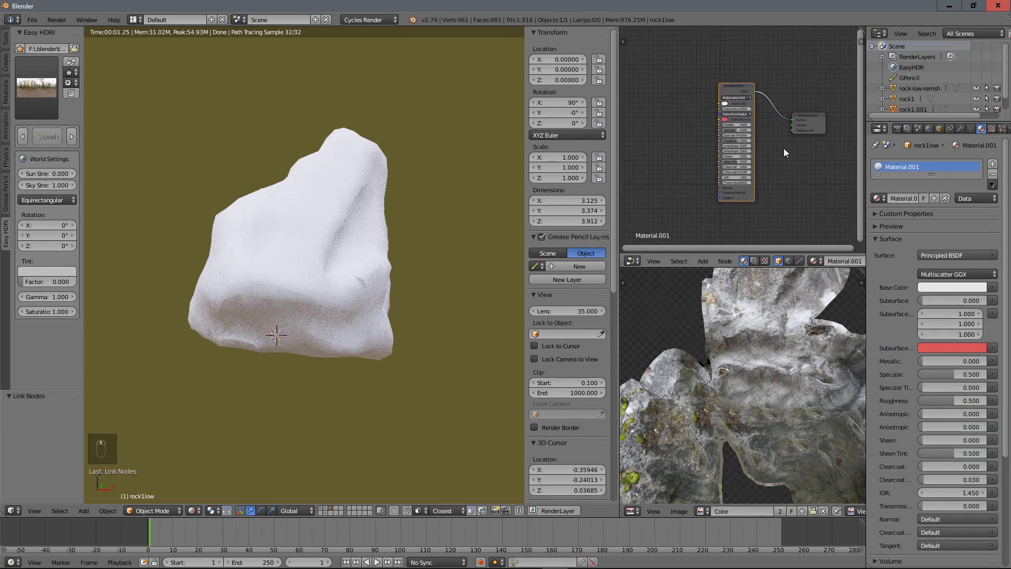
pyautogui.moveTo(703, 512); pyautogui.dragTo(667, 110)
pyautogui.scroll(4, 667, 63)
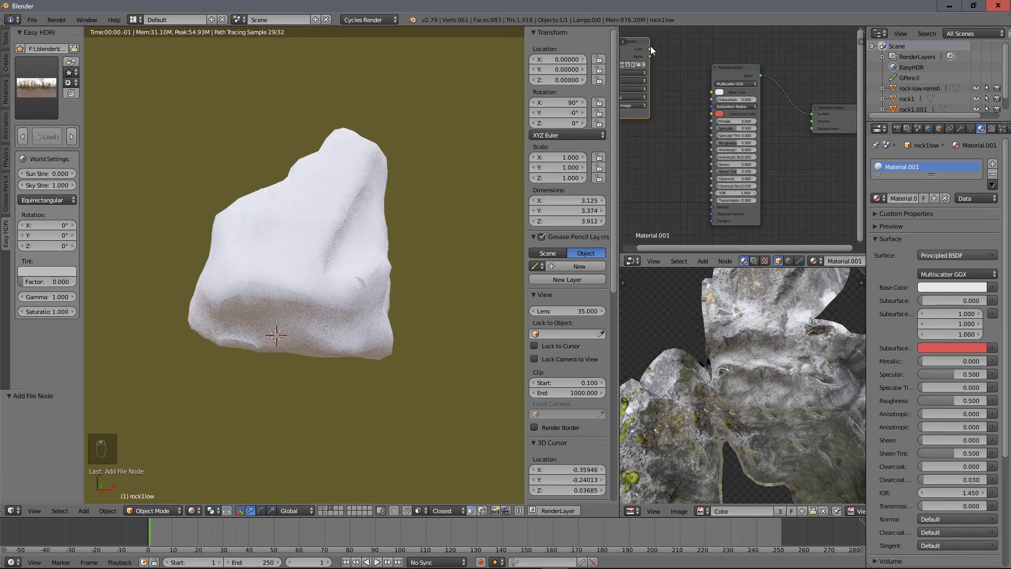
pyautogui.moveTo(650, 49); pyautogui.dragTo(711, 92)
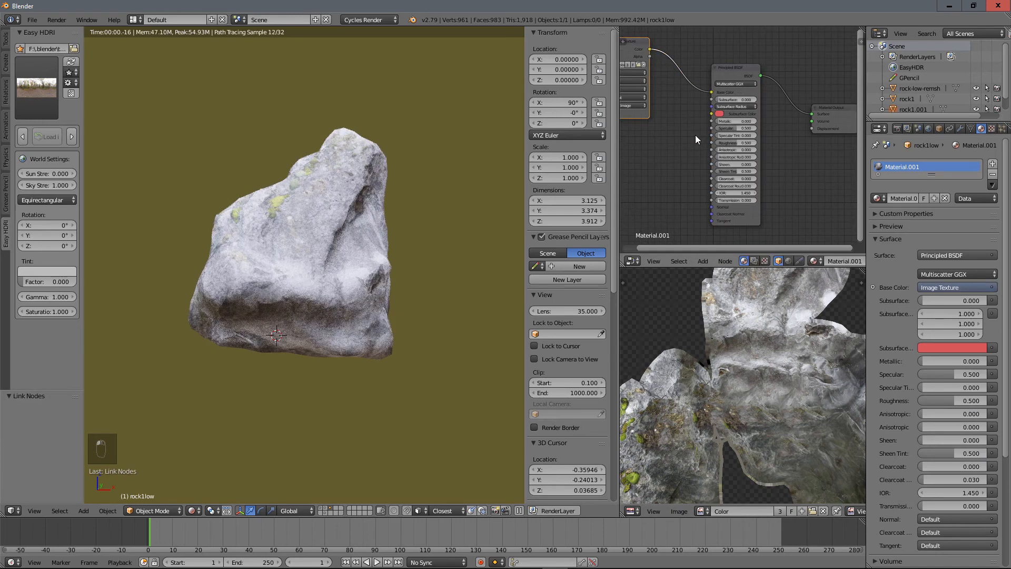
pyautogui.moveTo(287, 245); pyautogui.dragTo(441, 258, button='middle')
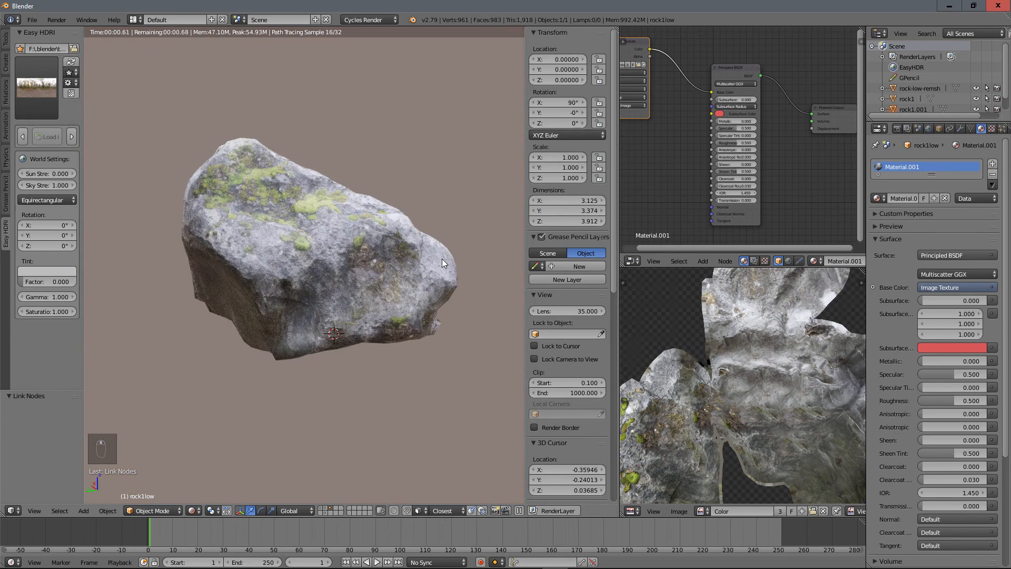
pyautogui.scroll(-4, 662, 170)
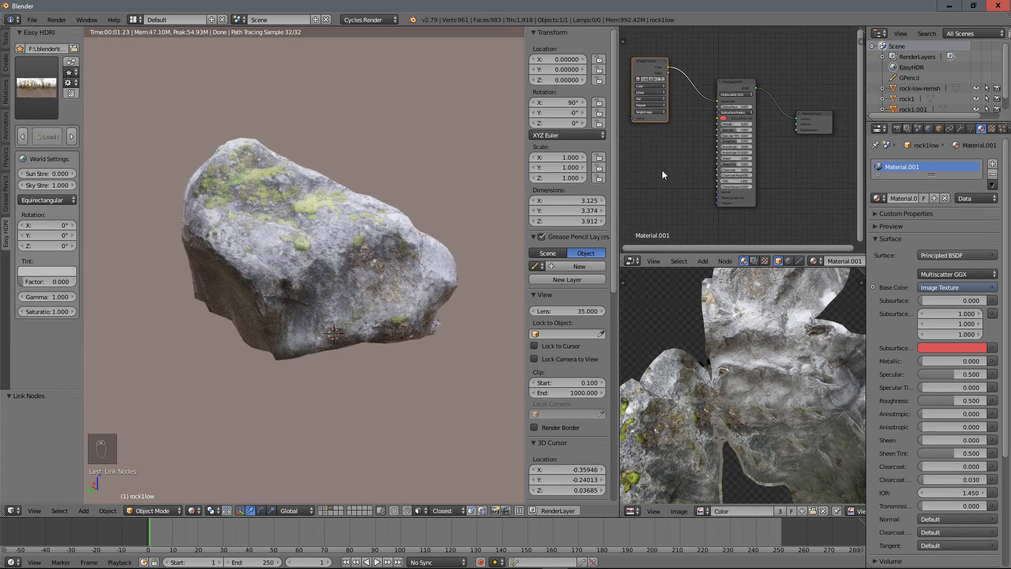
# - Display the Normal-map image in the image editor and add it as a texture node below the Color texture node
pyautogui.click(706, 511)
pyautogui.click(725, 435)
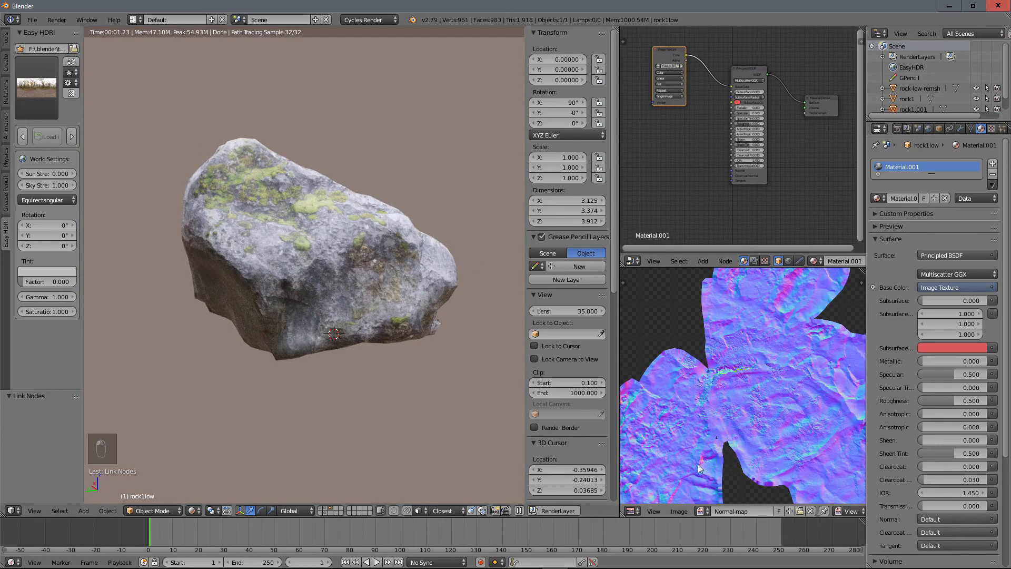
pyautogui.moveTo(702, 510); pyautogui.dragTo(645, 178)
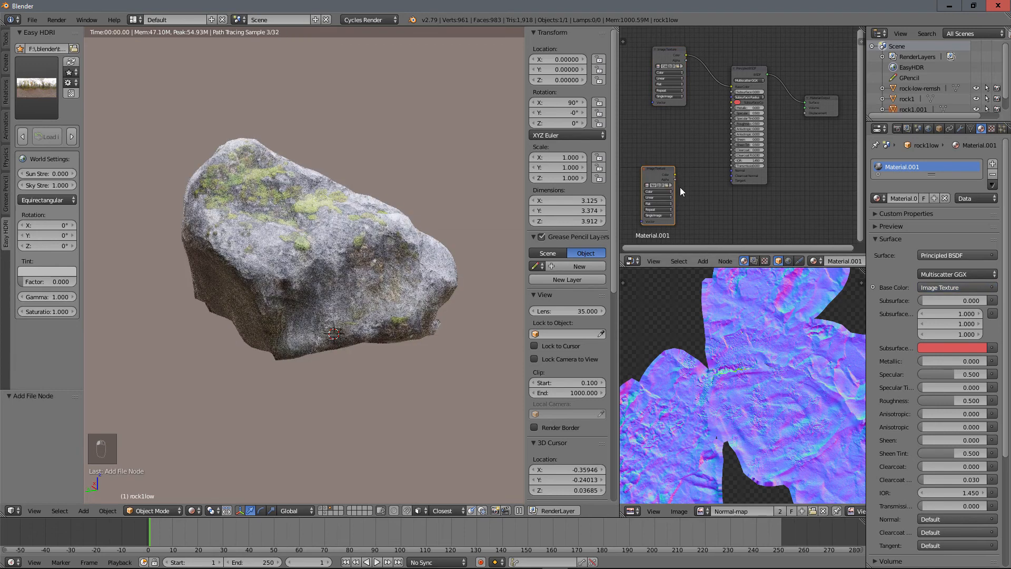
pyautogui.moveTo(687, 154); pyautogui.dragTo(721, 138, button='middle')
pyautogui.moveTo(692, 155); pyautogui.dragTo(673, 153)
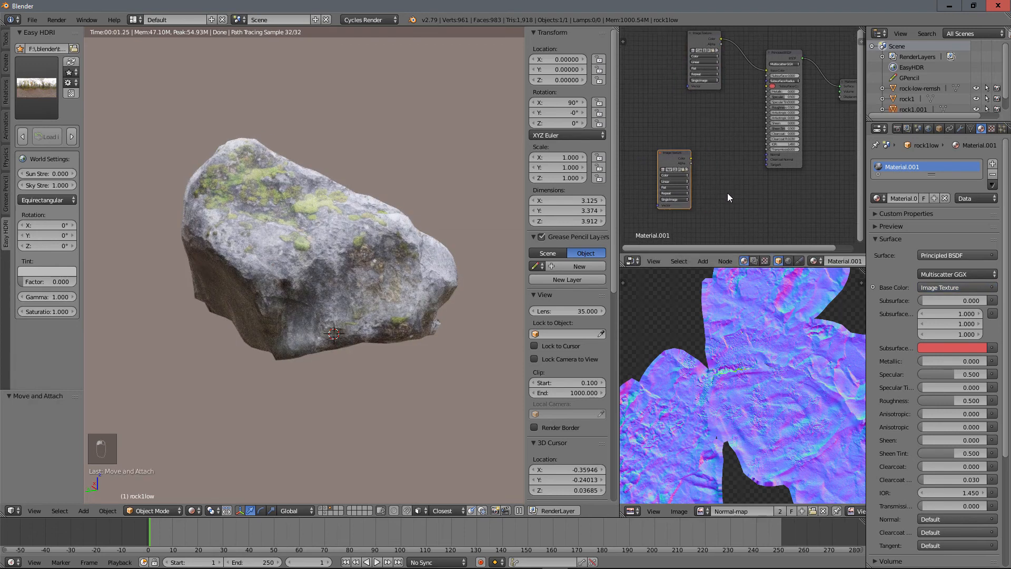
# - Add a Normal Map node beside the normal texture node and set that texture's color space to Non-Color Data
pyautogui.scroll(2, 727, 193)
pyautogui.scroll(-1, 720, 168)
pyautogui.hotkey('shift', 'a')
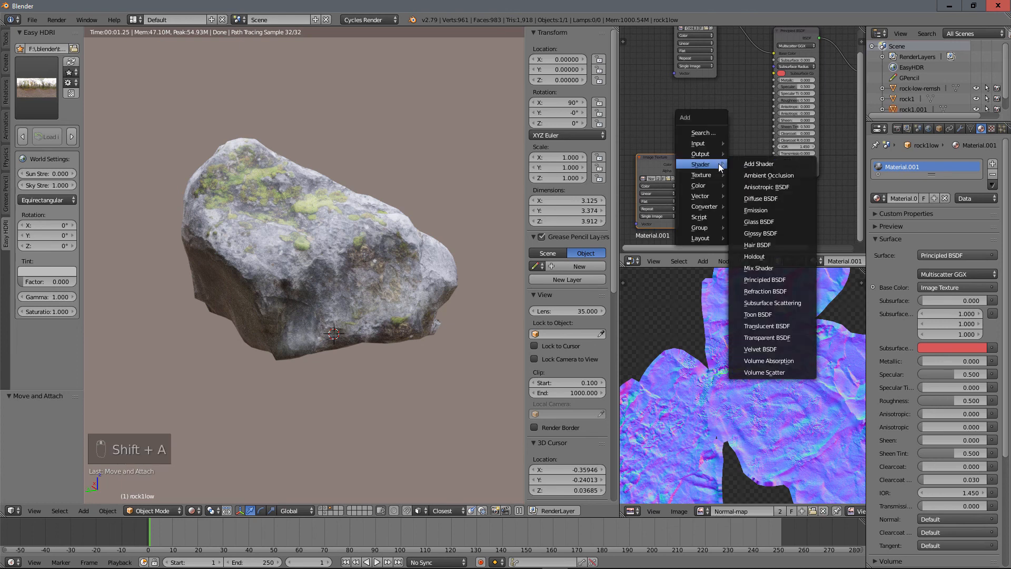
pyautogui.moveTo(702, 199)
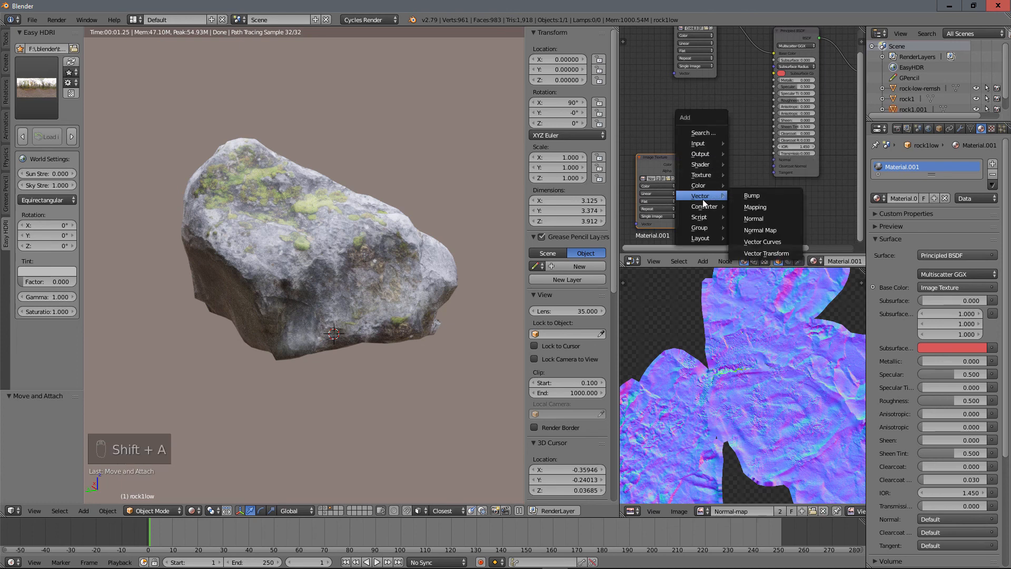
pyautogui.click(761, 232)
pyautogui.click(694, 163)
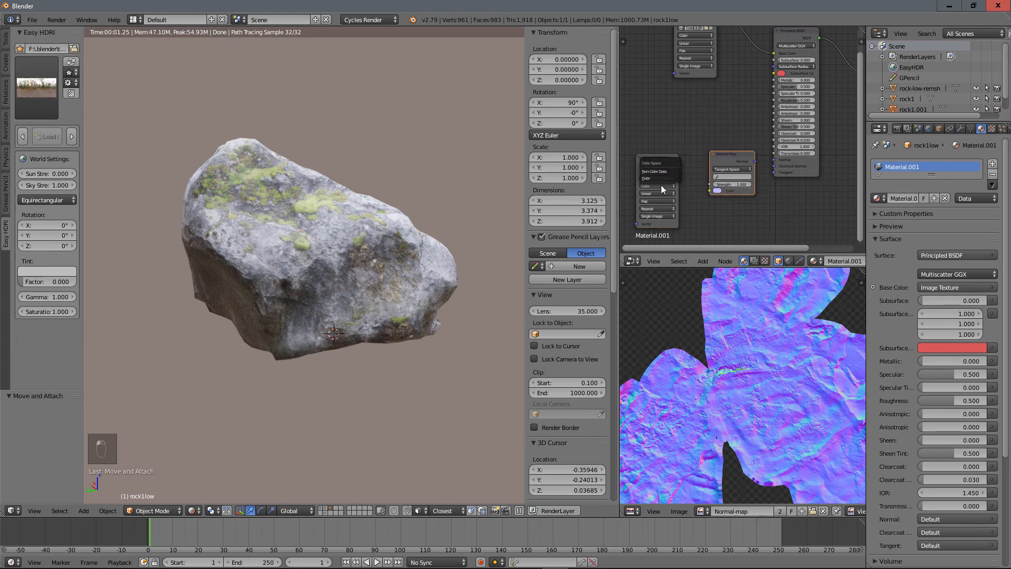
pyautogui.click(659, 171)
# - Connect the normal texture's Color to the Normal Map node and its Normal output to the Principled BSDF's Normal, and inspect the rock
pyautogui.scroll(2, 672, 178)
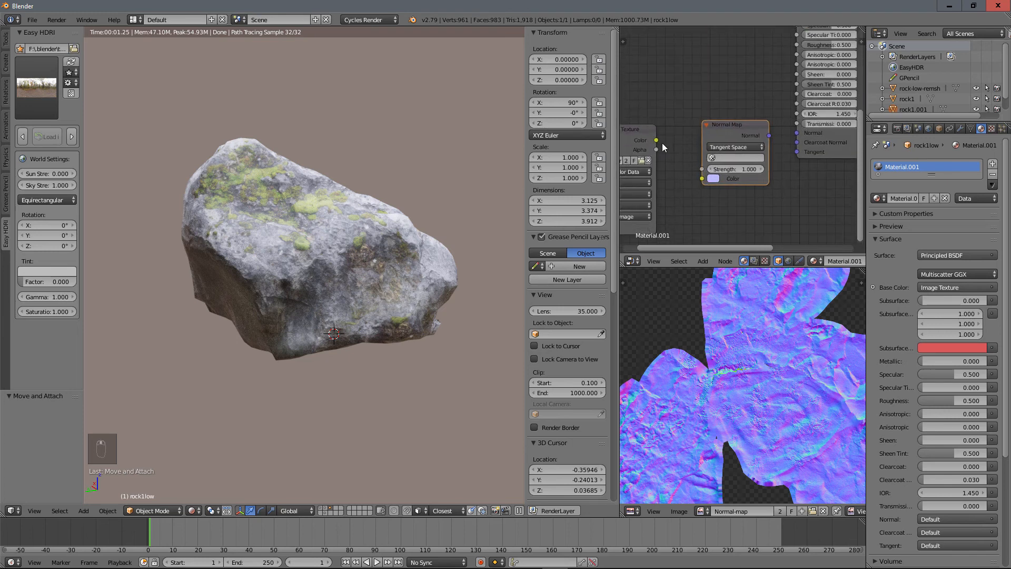
pyautogui.moveTo(656, 140); pyautogui.dragTo(702, 179)
pyautogui.moveTo(770, 135); pyautogui.dragTo(796, 134)
pyautogui.scroll(-2, 691, 71)
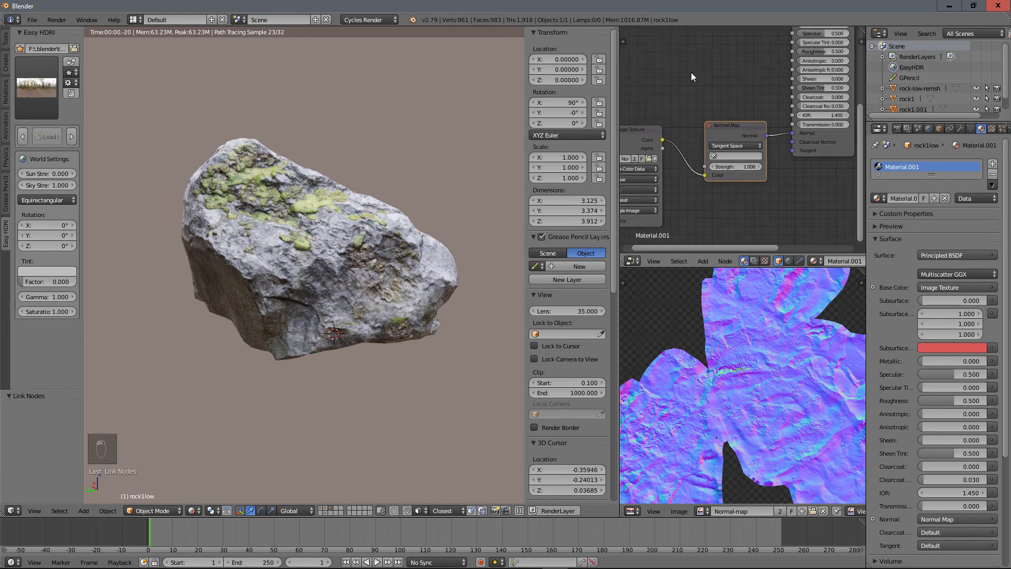
pyautogui.moveTo(368, 232); pyautogui.dragTo(316, 263, button='middle')
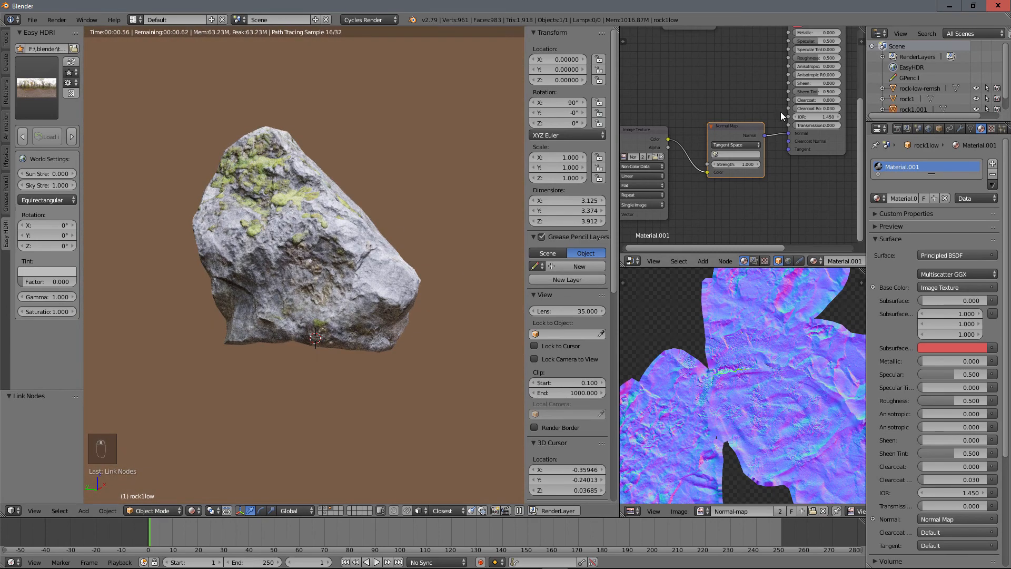
# - Set the Principled BSDF's Specular to 0.175
pyautogui.scroll(-2, 745, 106)
pyautogui.scroll(3, 745, 106)
pyautogui.moveTo(784, 143); pyautogui.dragTo(763, 144)
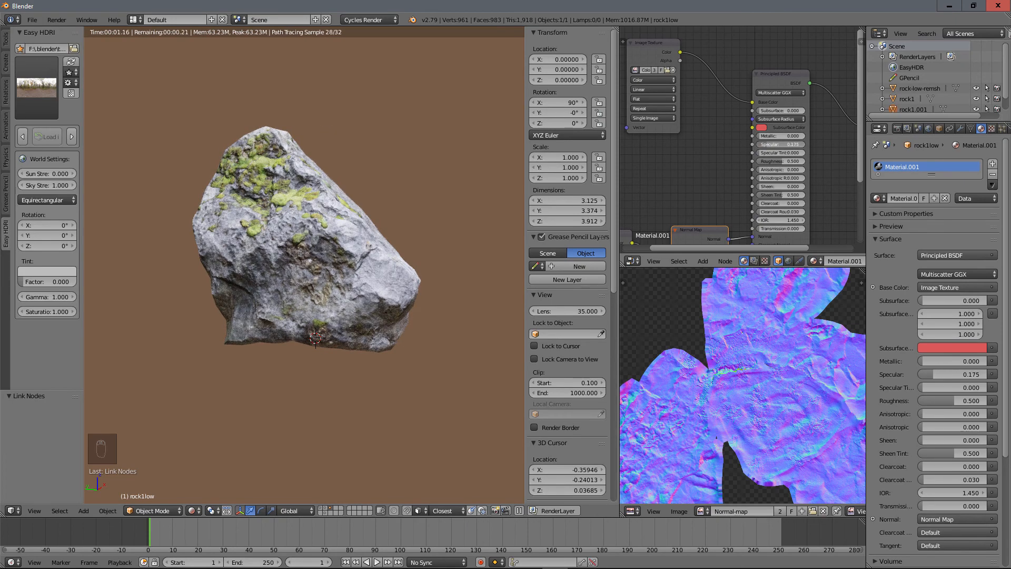
# - Make room beside the Color texture node and insert an RGB Curves node between it and the Principled BSDF's Base Color
pyautogui.scroll(-2, 700, 73)
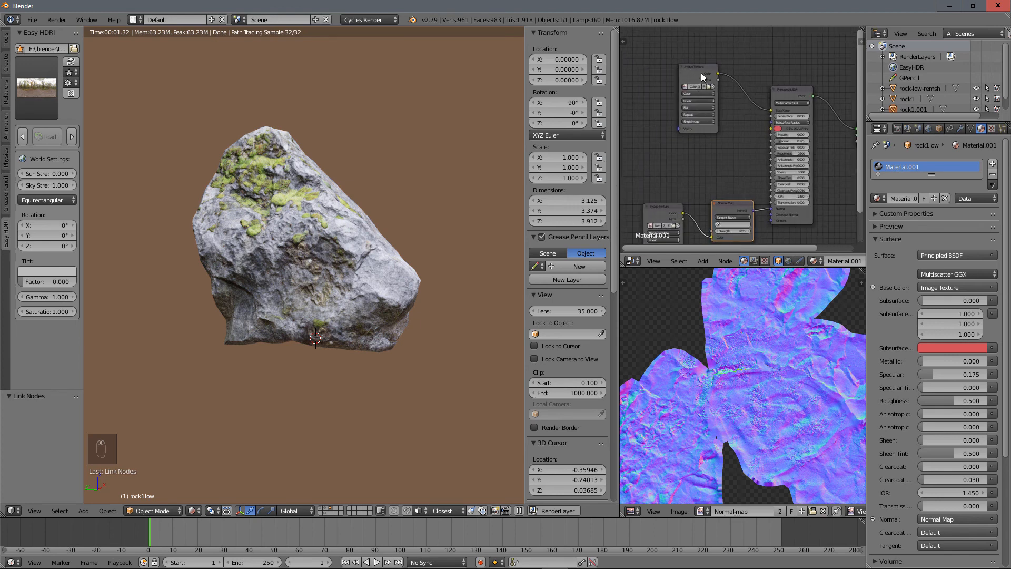
pyautogui.moveTo(702, 77); pyautogui.dragTo(654, 72)
pyautogui.hotkey('shift', 'a')
pyautogui.moveTo(693, 104)
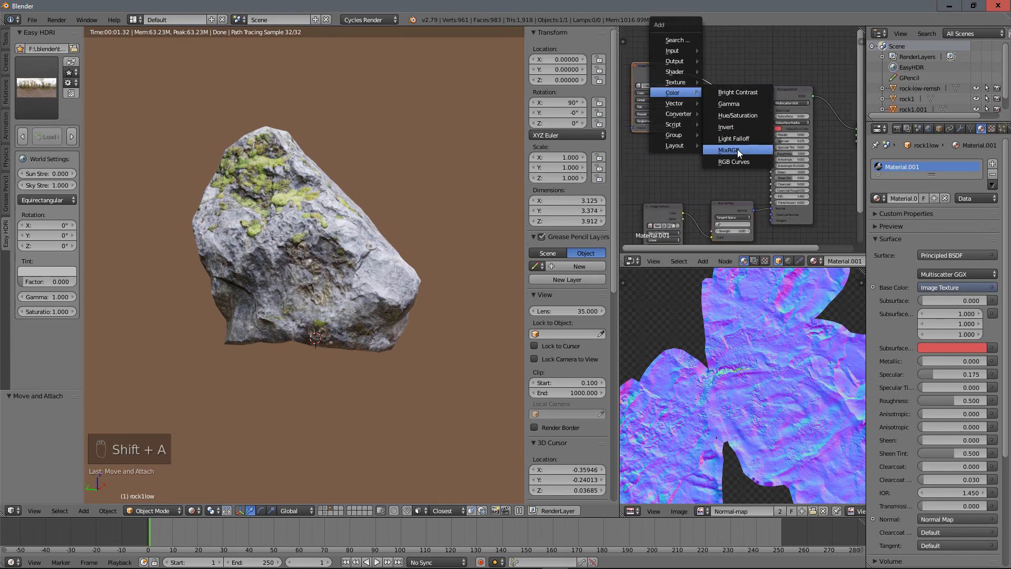
pyautogui.click(735, 163)
pyautogui.click(679, 53)
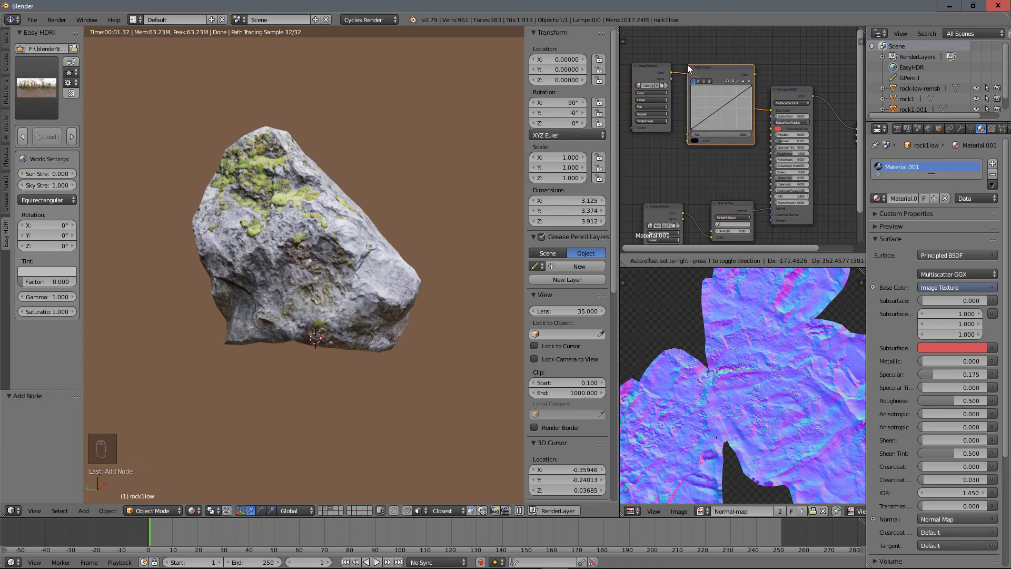
# - Shape the RGB Curves into a contrast-boosting S-curve with its lower point at about X 0.373, Y 0.231, and inspect the rock
pyautogui.scroll(2, 746, 197)
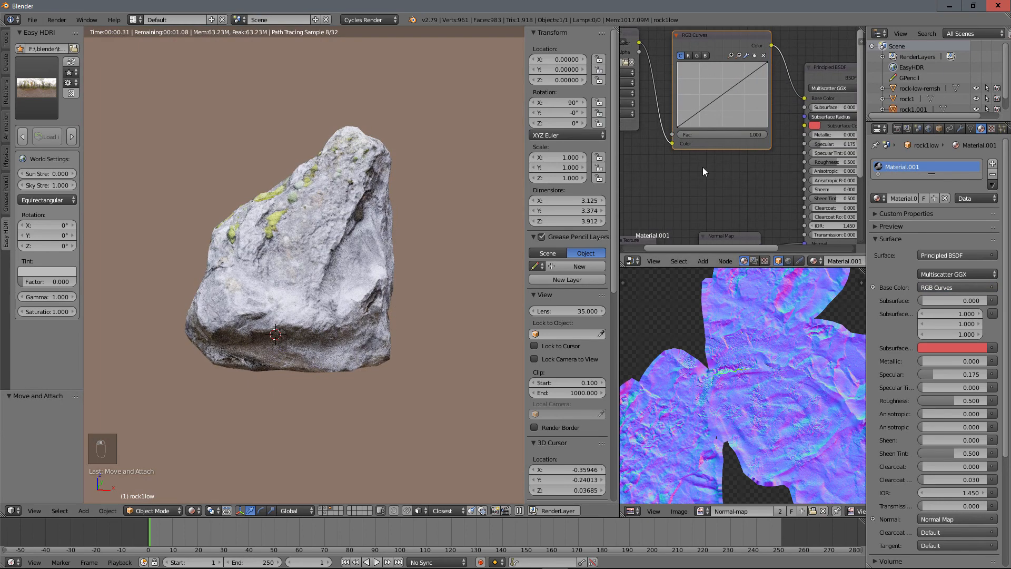
pyautogui.moveTo(727, 96); pyautogui.dragTo(711, 112)
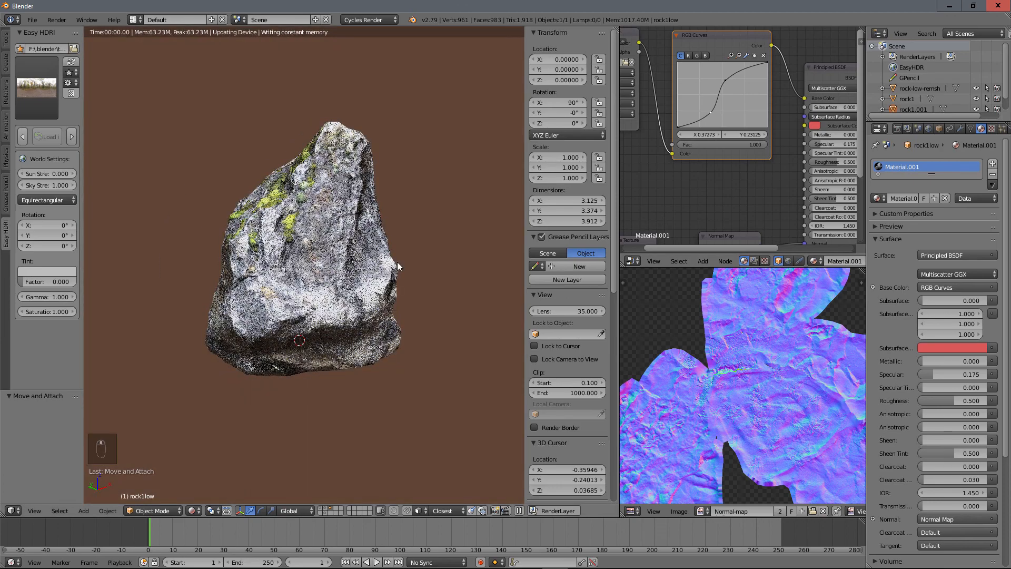
pyautogui.moveTo(396, 261); pyautogui.dragTo(352, 239, button='middle')
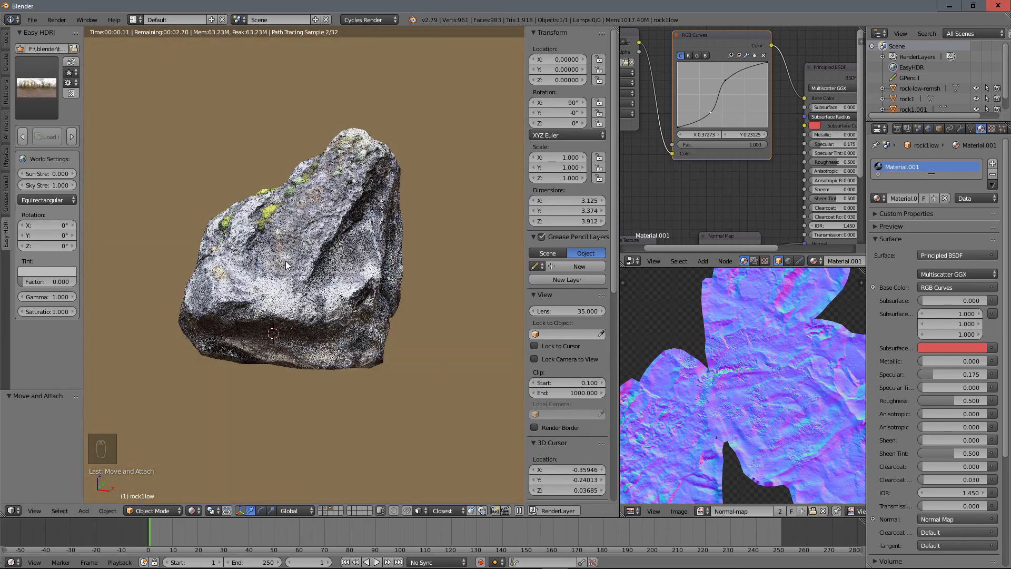
pyautogui.scroll(-2, 342, 267)
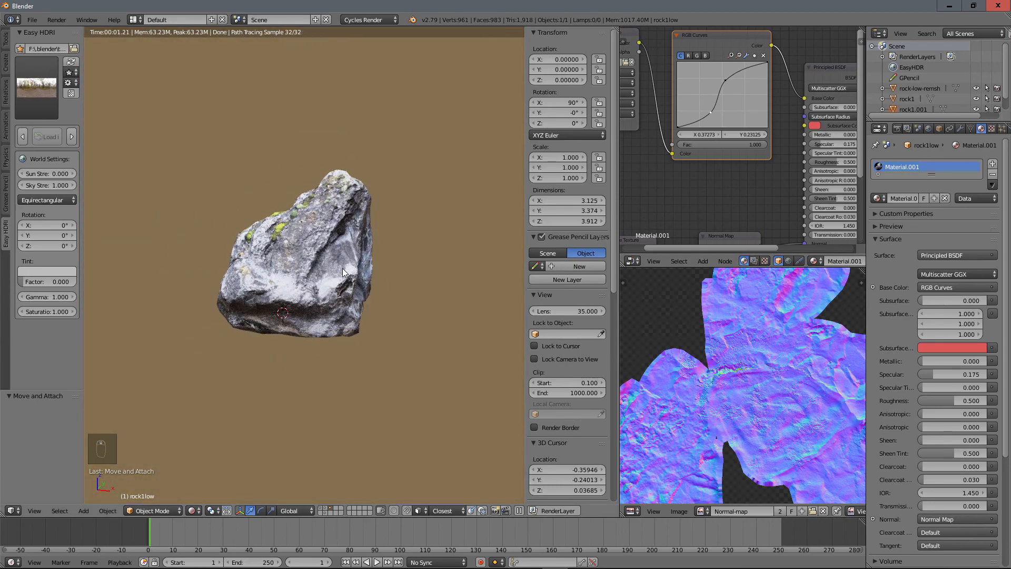
# - Rename the low-poly rock's material to Rock and examine the rendered rock from near and far
pyautogui.doubleClick(904, 167)
pyautogui.write('Rock')
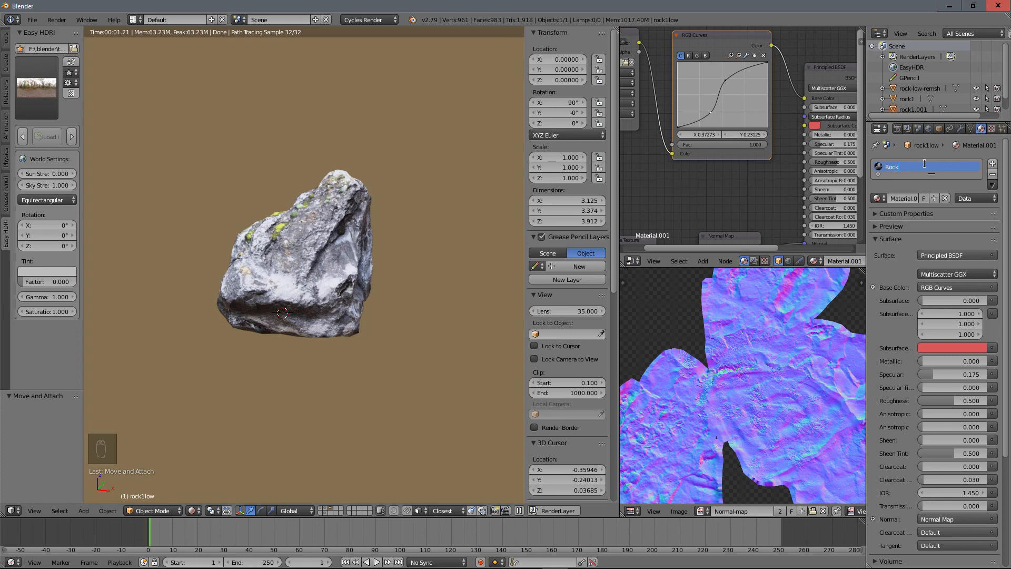
pyautogui.press('Return')
pyautogui.scroll(-3, 307, 279)
pyautogui.moveTo(295, 281); pyautogui.dragTo(368, 291, button='middle')
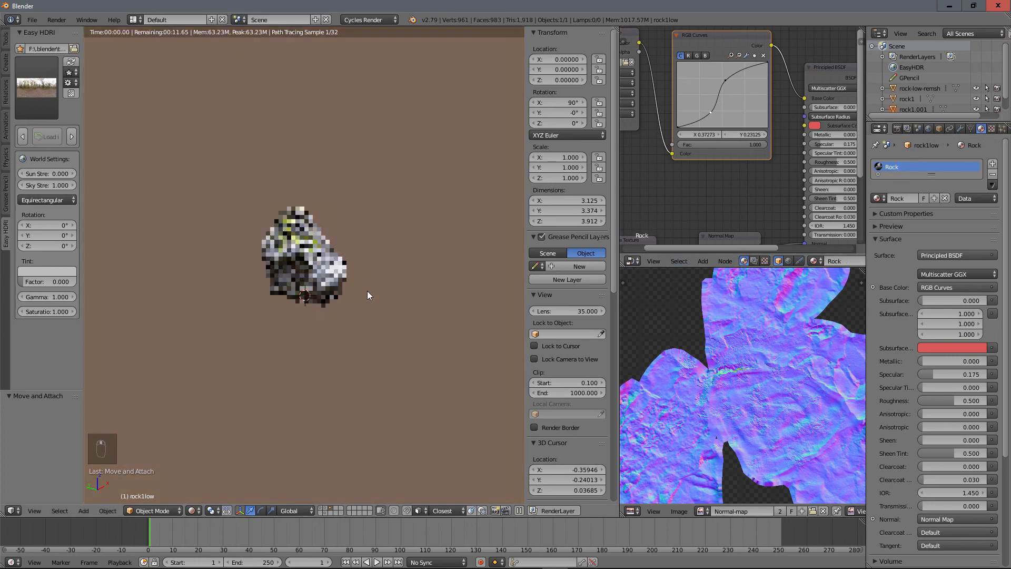
pyautogui.scroll(5, 327, 266)
pyautogui.moveTo(314, 261)
pyautogui.mouseDown(button='middle')
pyautogui.moveTo(362, 260)
pyautogui.moveTo(324, 267)
pyautogui.mouseUp(button='middle')
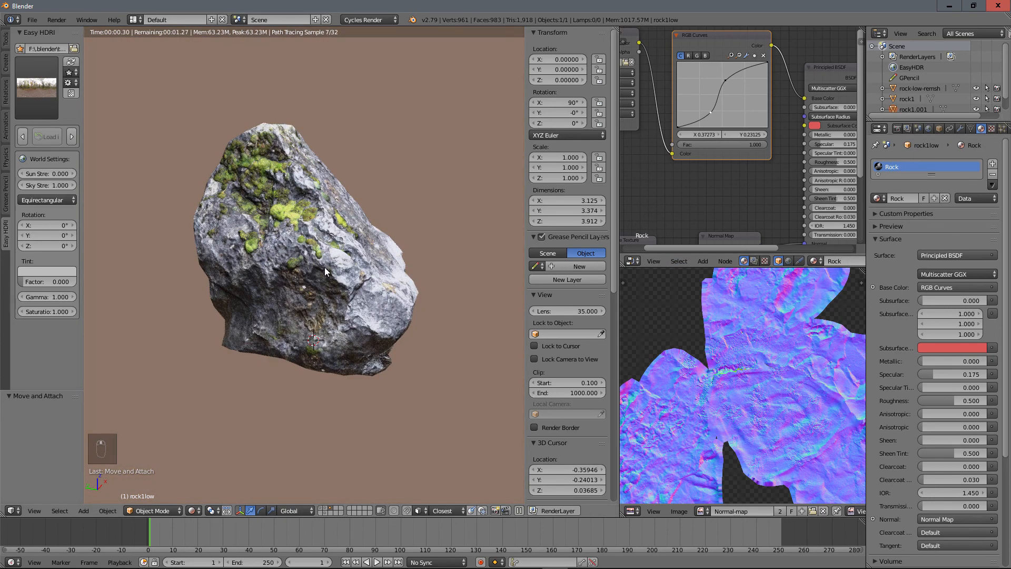